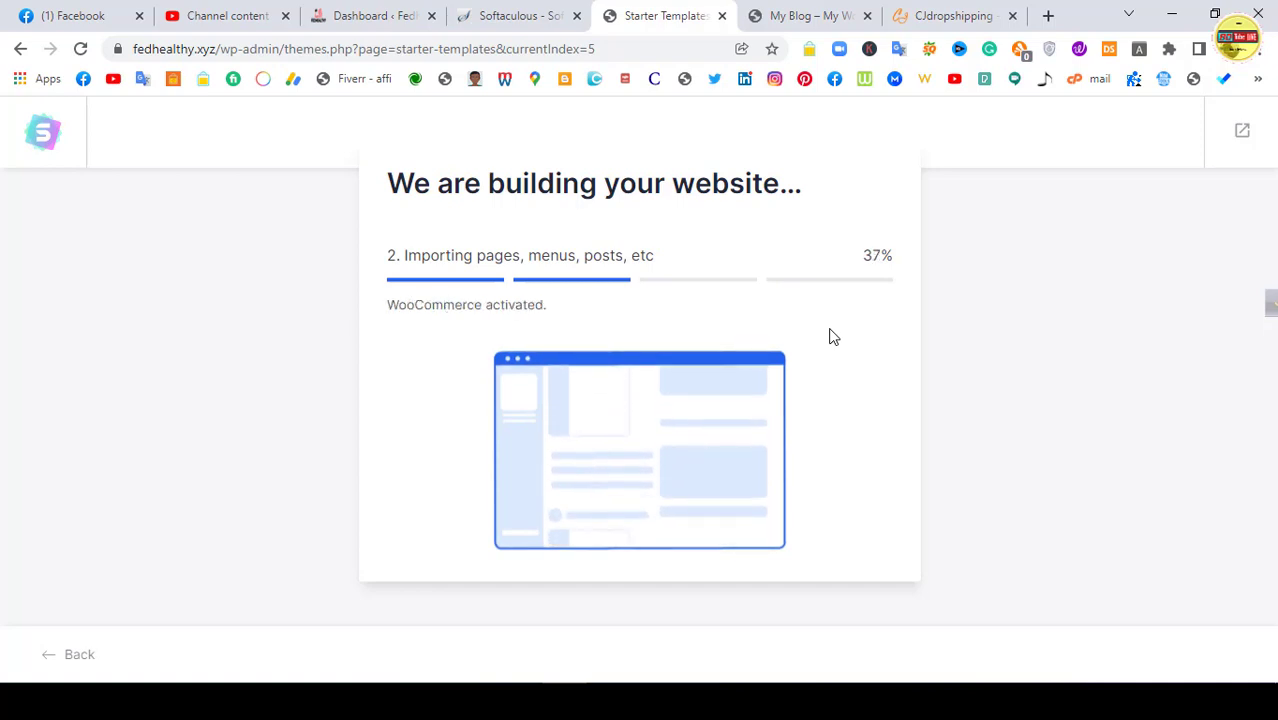
click(1140, 700)
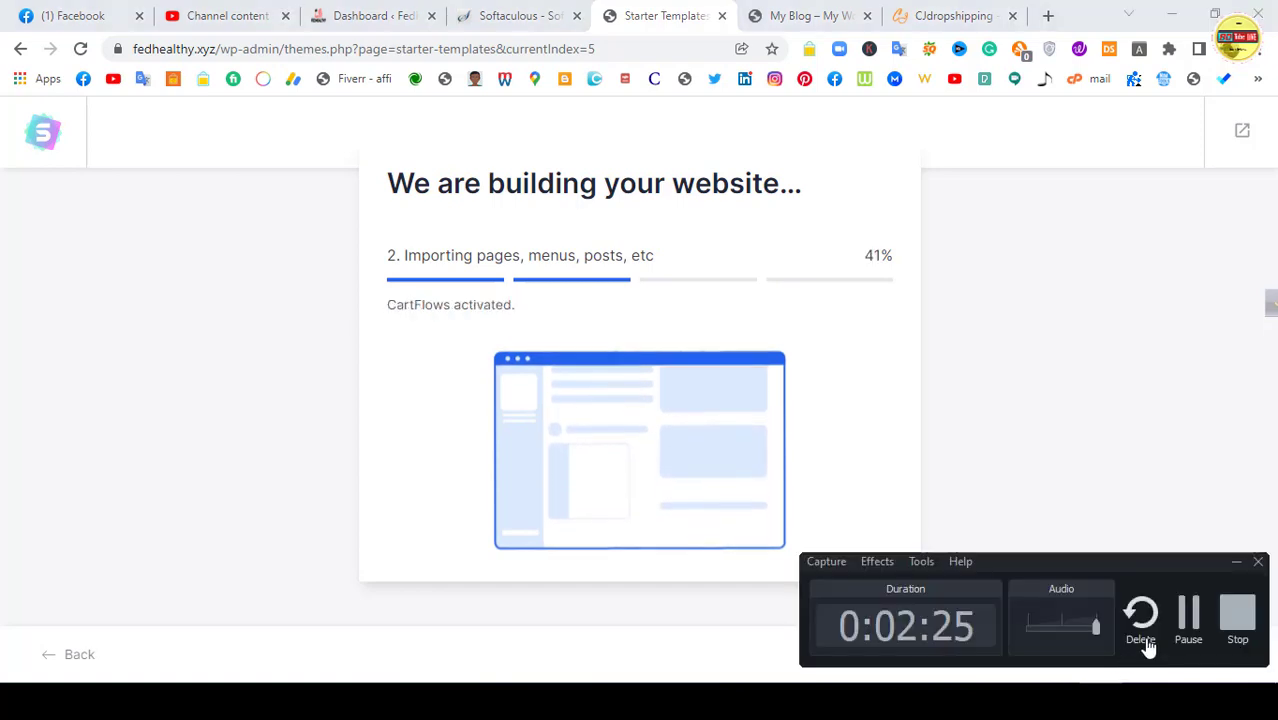
click(1188, 622)
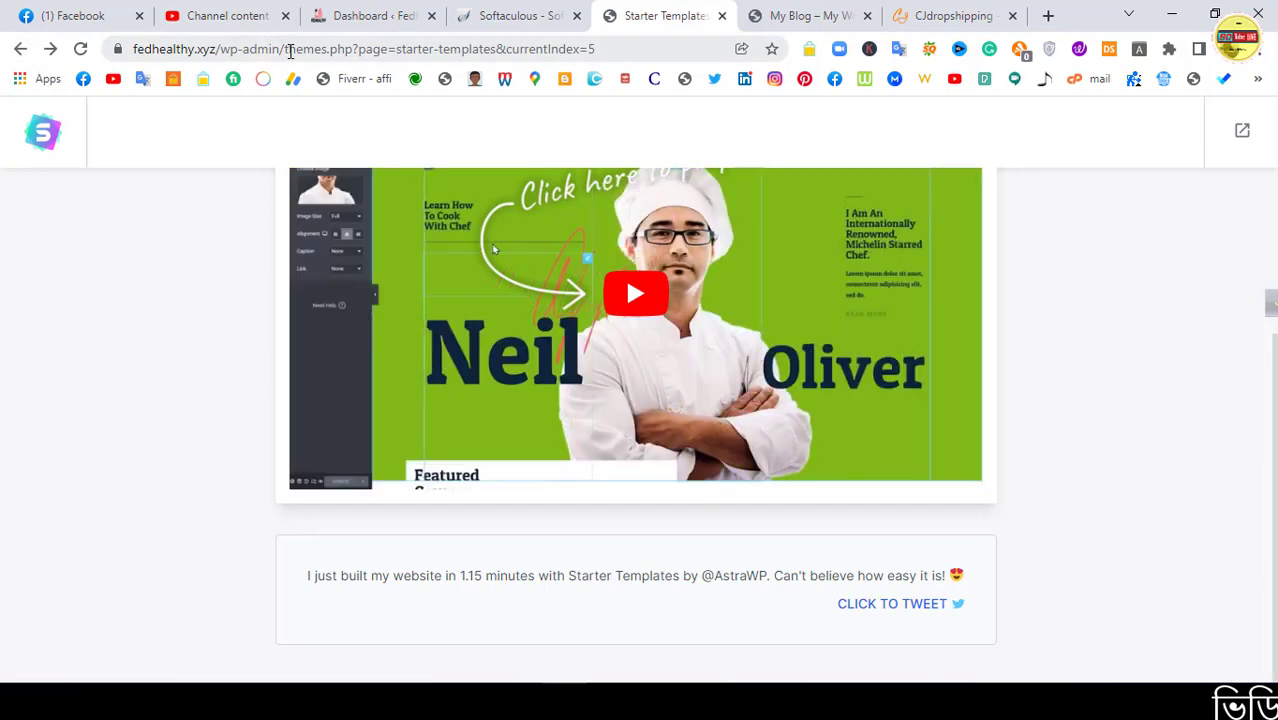
Step: Load the WordPress admin dashboard at fedhealthy.xyz/wp-admin/ in place of the Starter Templates page
drag(287, 49, 628, 49)
key(BackSpace)
key(Return)
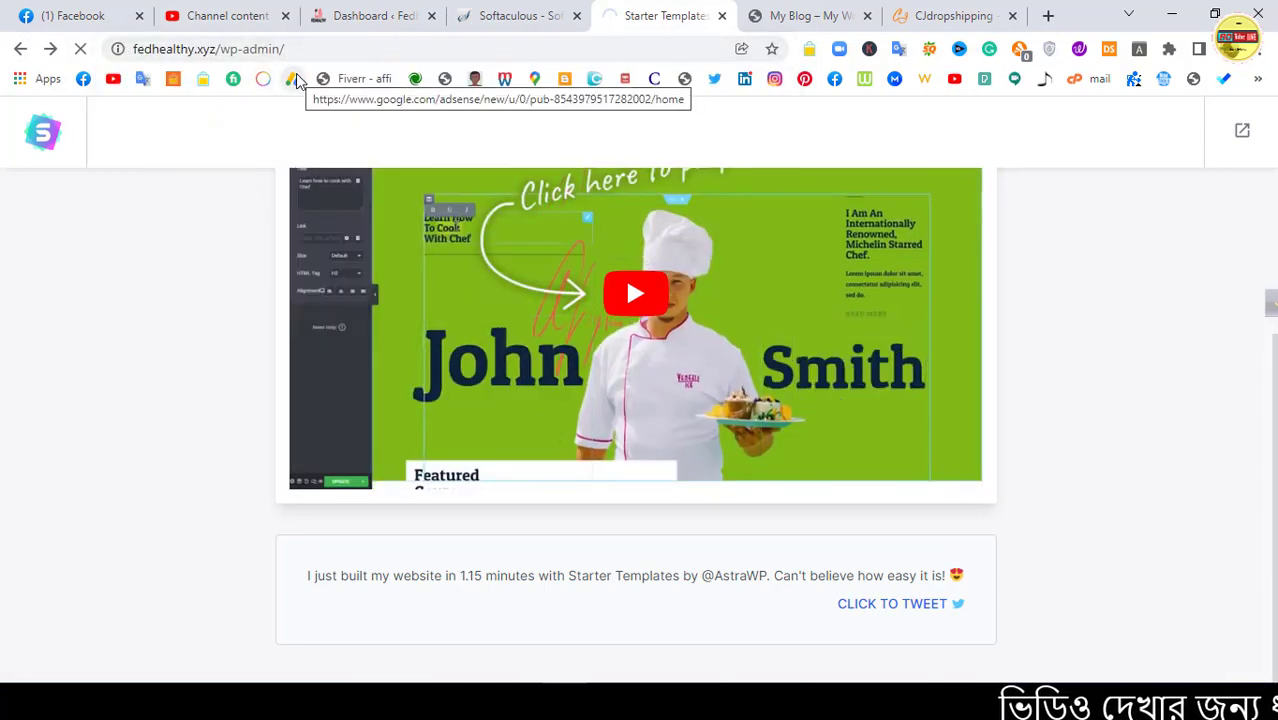
Step: Review the imported store's homepage on fedhealthy.xyz, from the hero banner through the products down to the footer
click(815, 15)
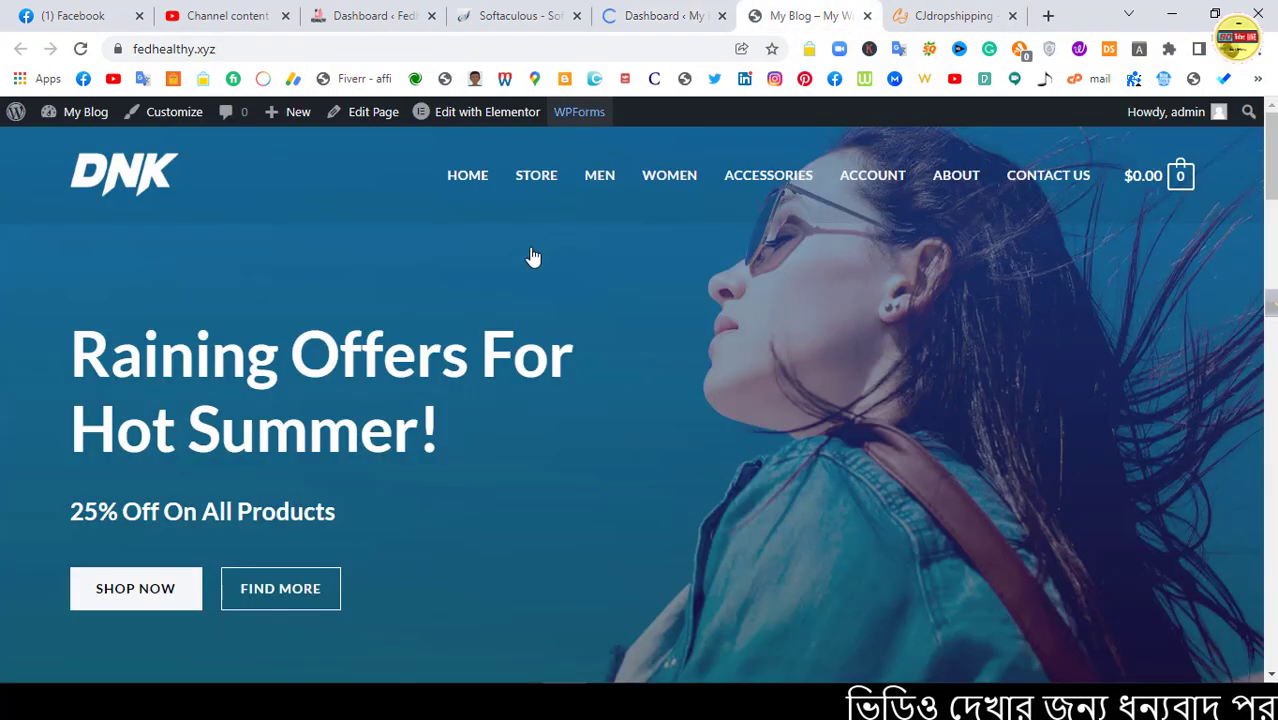
scroll(532, 255, down, 12)
scroll(776, 314, down, 3)
scroll(1064, 312, down, 5)
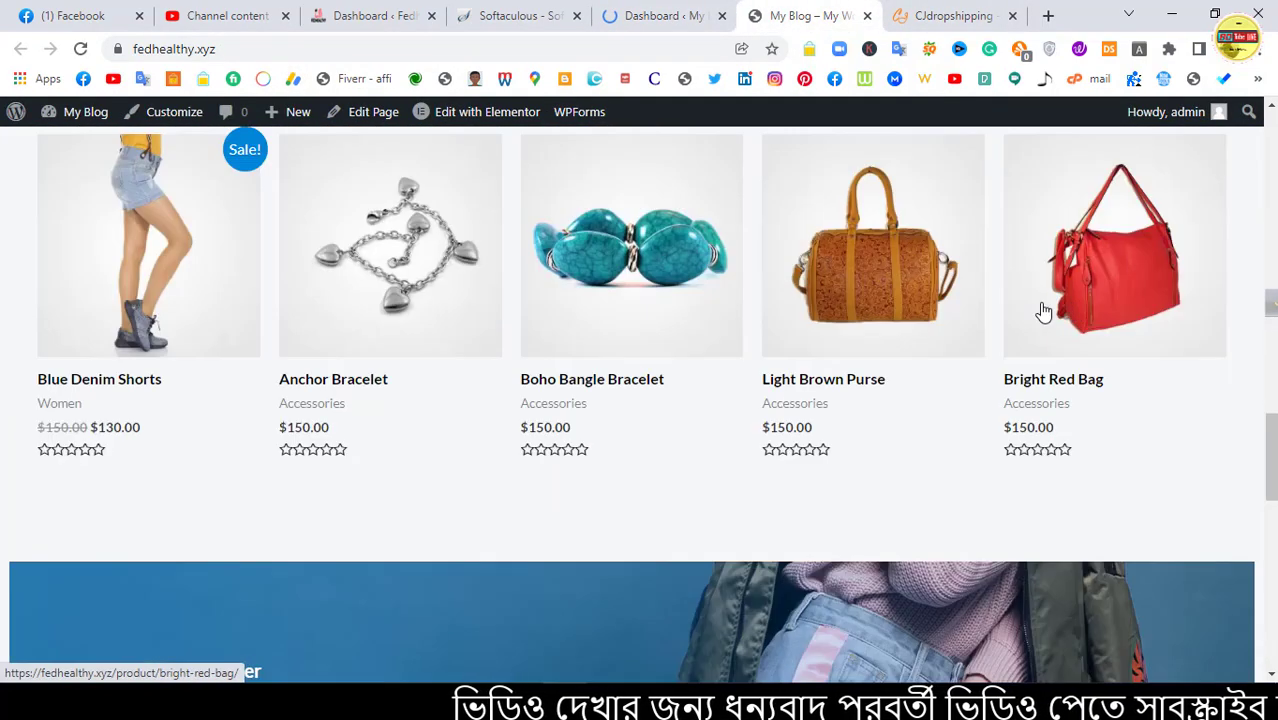
scroll(767, 314, down, 15)
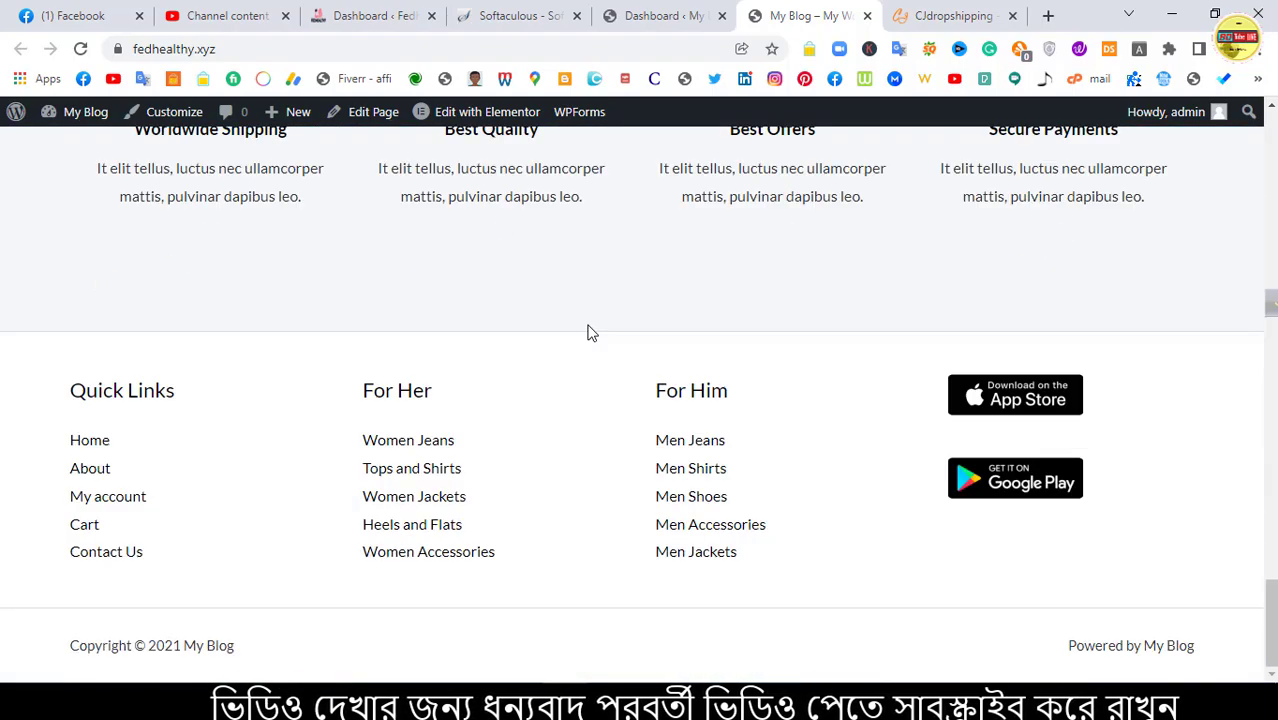
scroll(589, 333, up, 20)
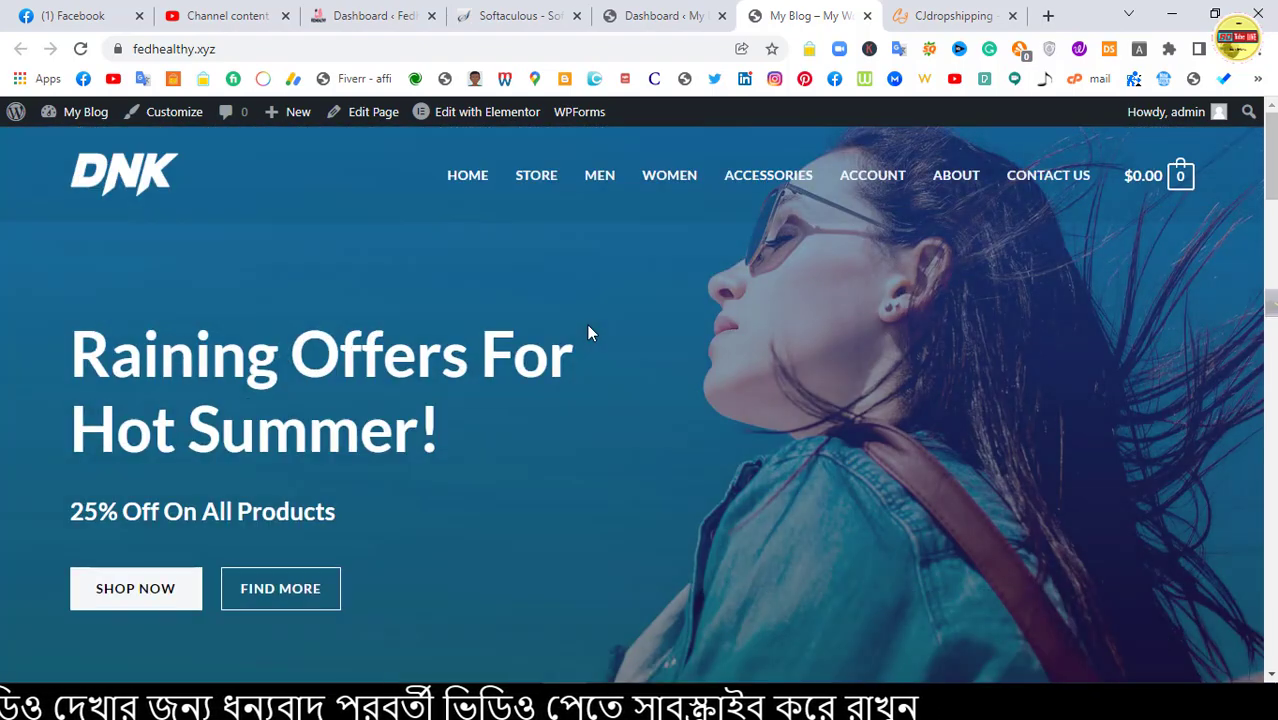
Step: Return to the WordPress admin and open the list of all products
click(668, 14)
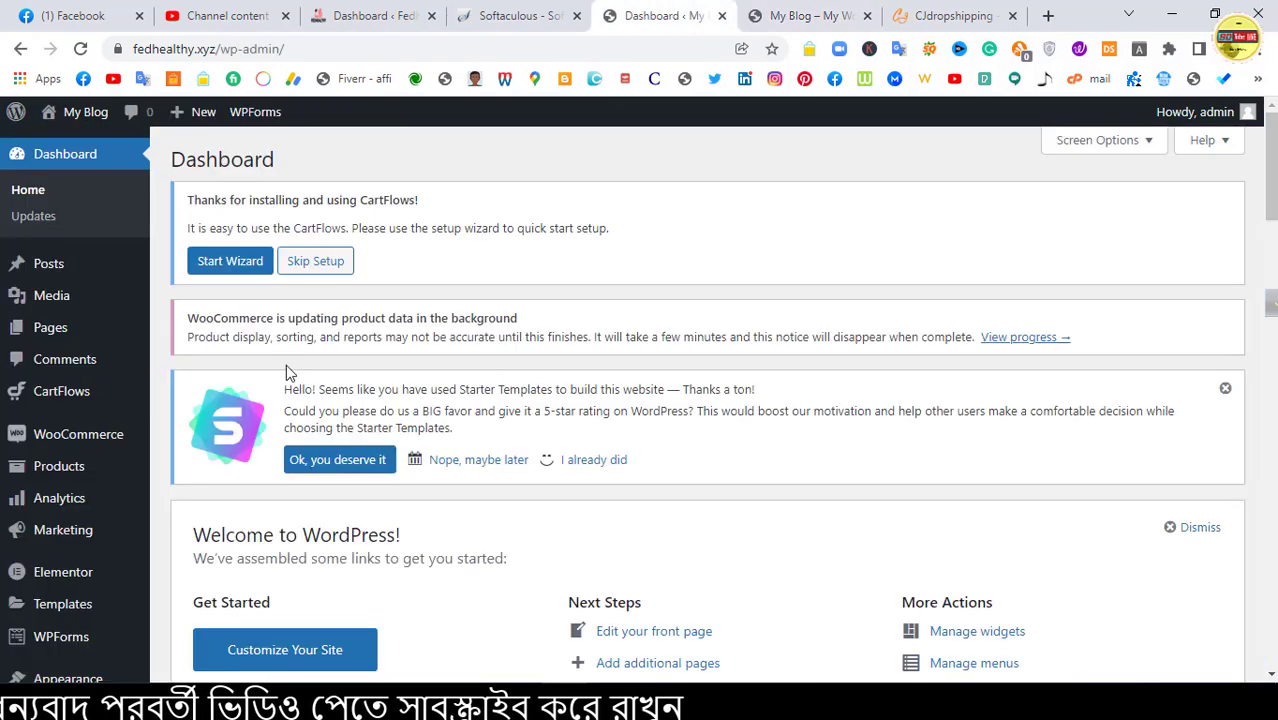
scroll(70, 445, down, 1)
click(52, 382)
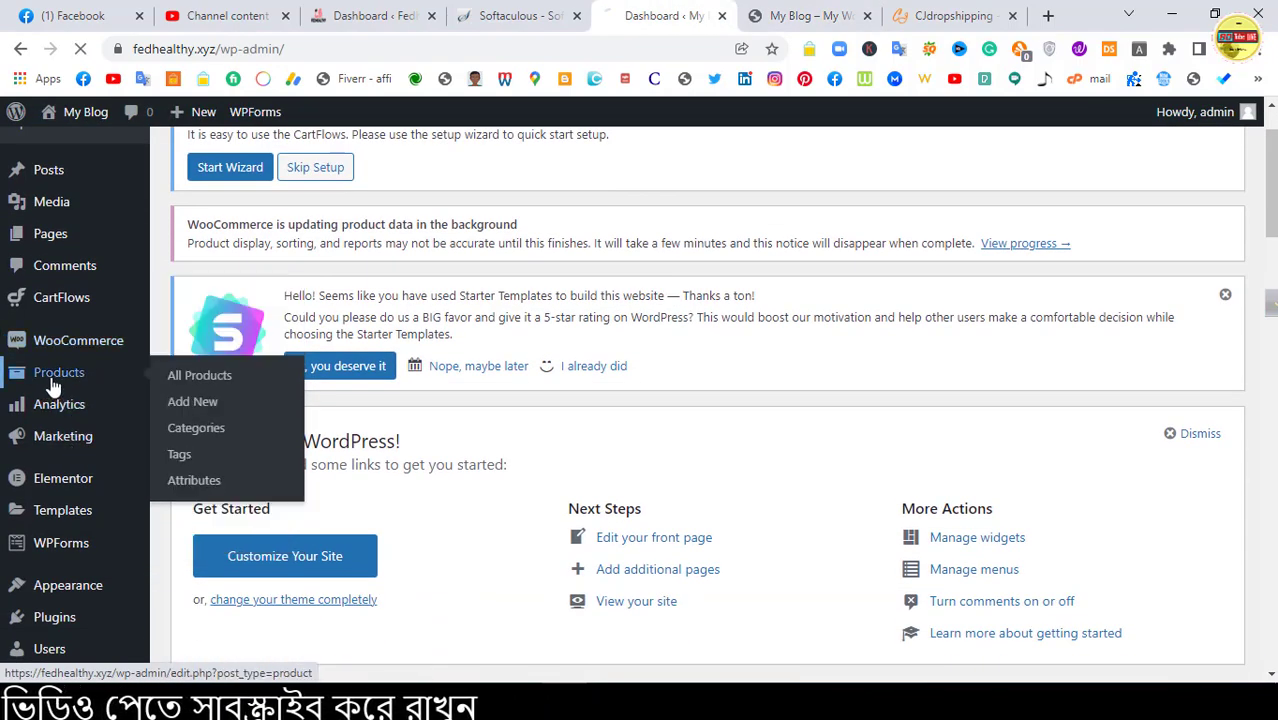
click(795, 16)
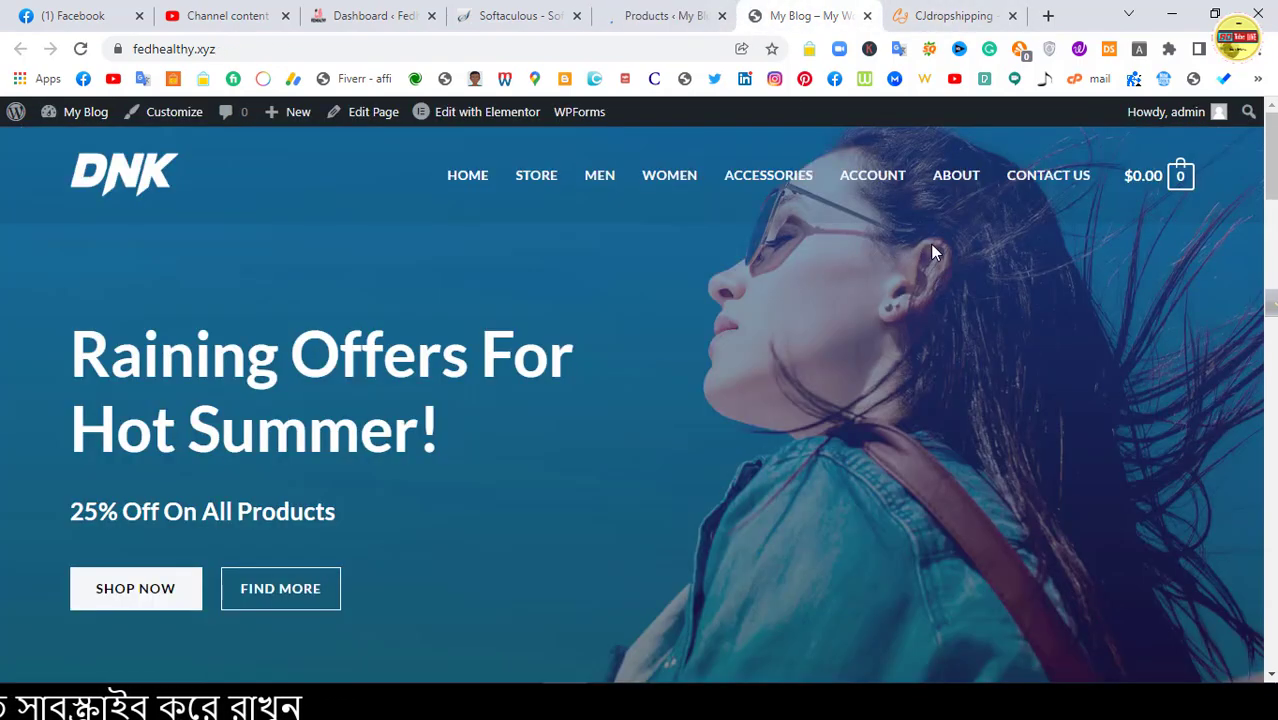
scroll(805, 281, down, 7)
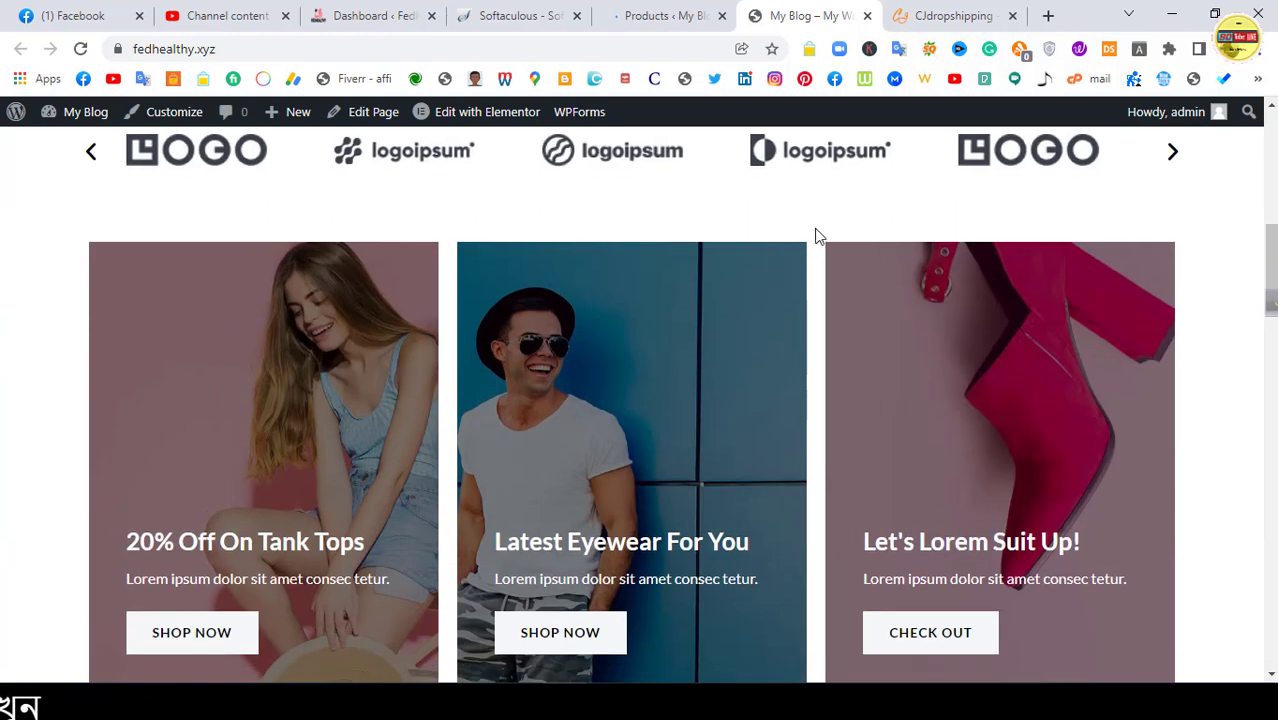
scroll(815, 235, up, 7)
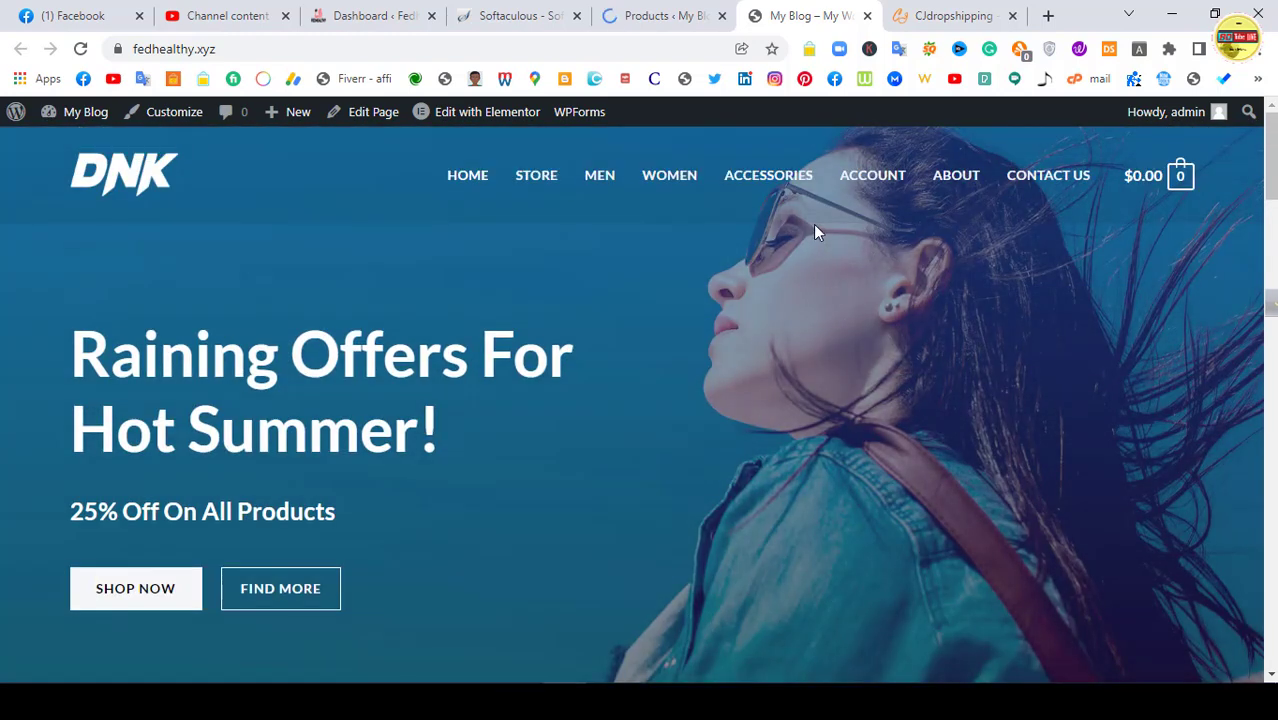
Step: Select all demo products on the first page of the WordPress product list and move them to the trash
click(650, 15)
scroll(170, 410, down, 2)
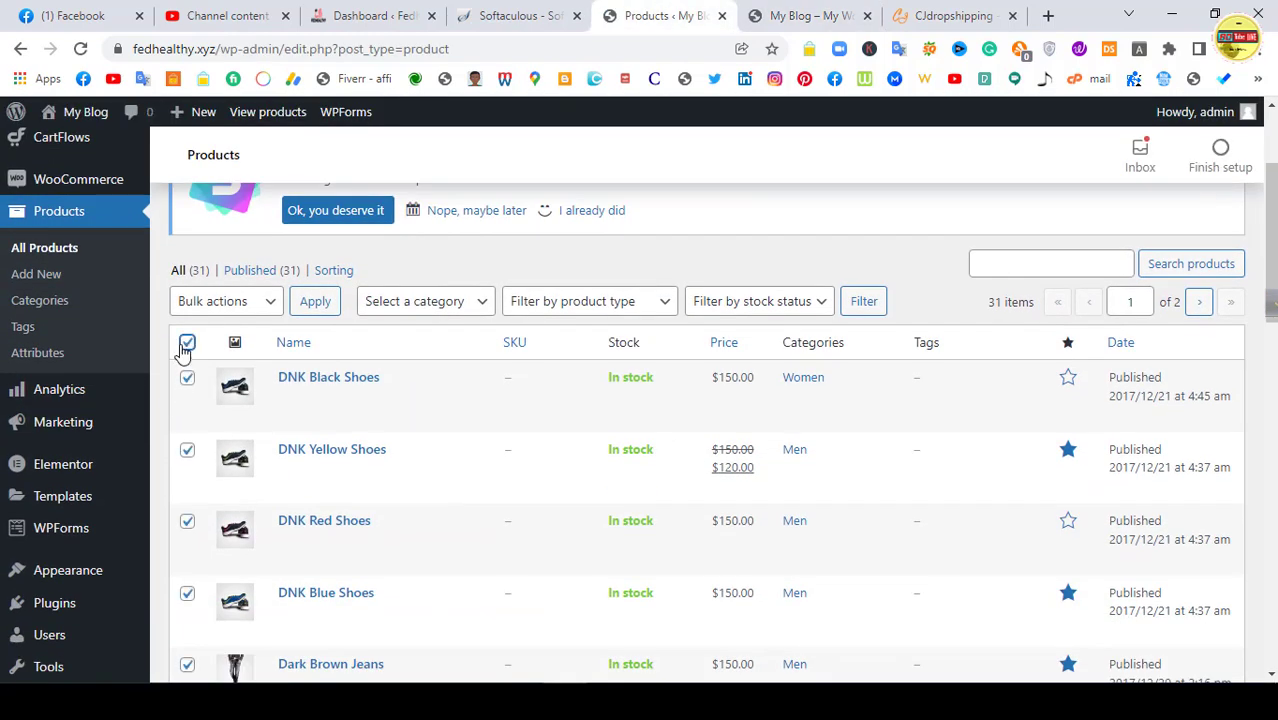
click(220, 301)
click(212, 362)
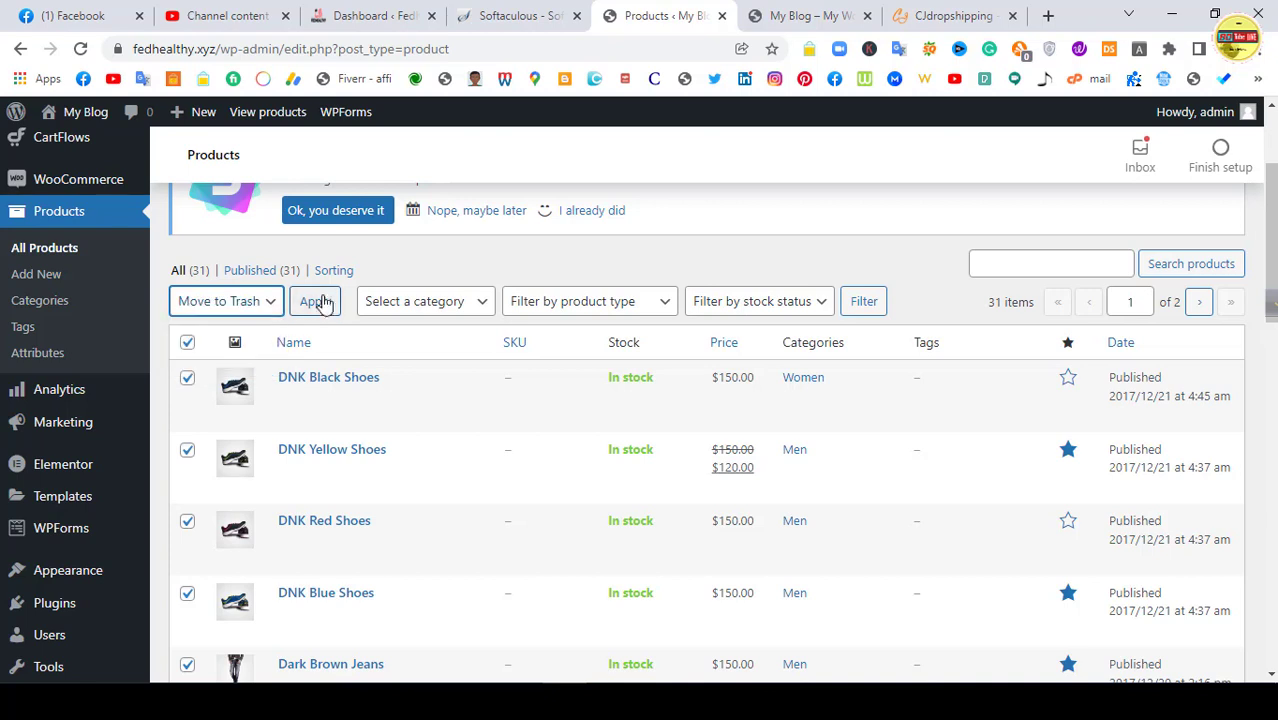
click(315, 302)
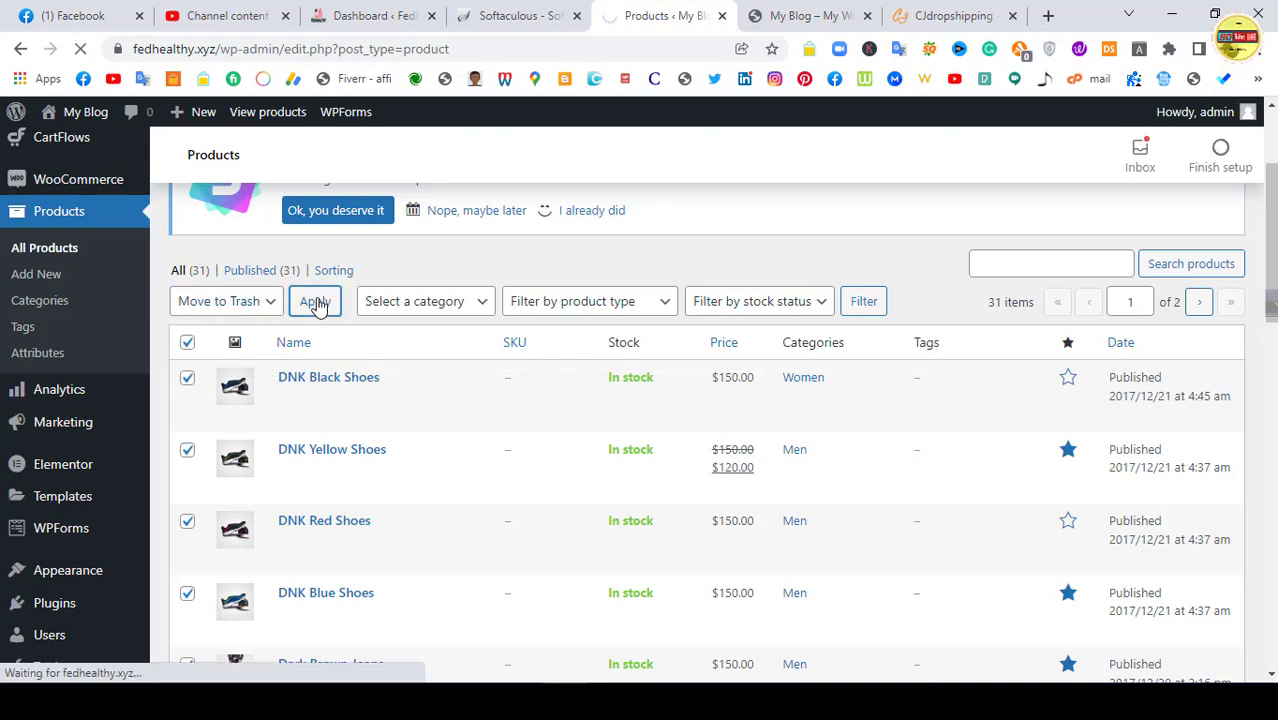
Step: Select all remaining demo products, such as Boho Bangle Bracelet and Blue Tshirt, and move them to the trash
scroll(205, 292, down, 3)
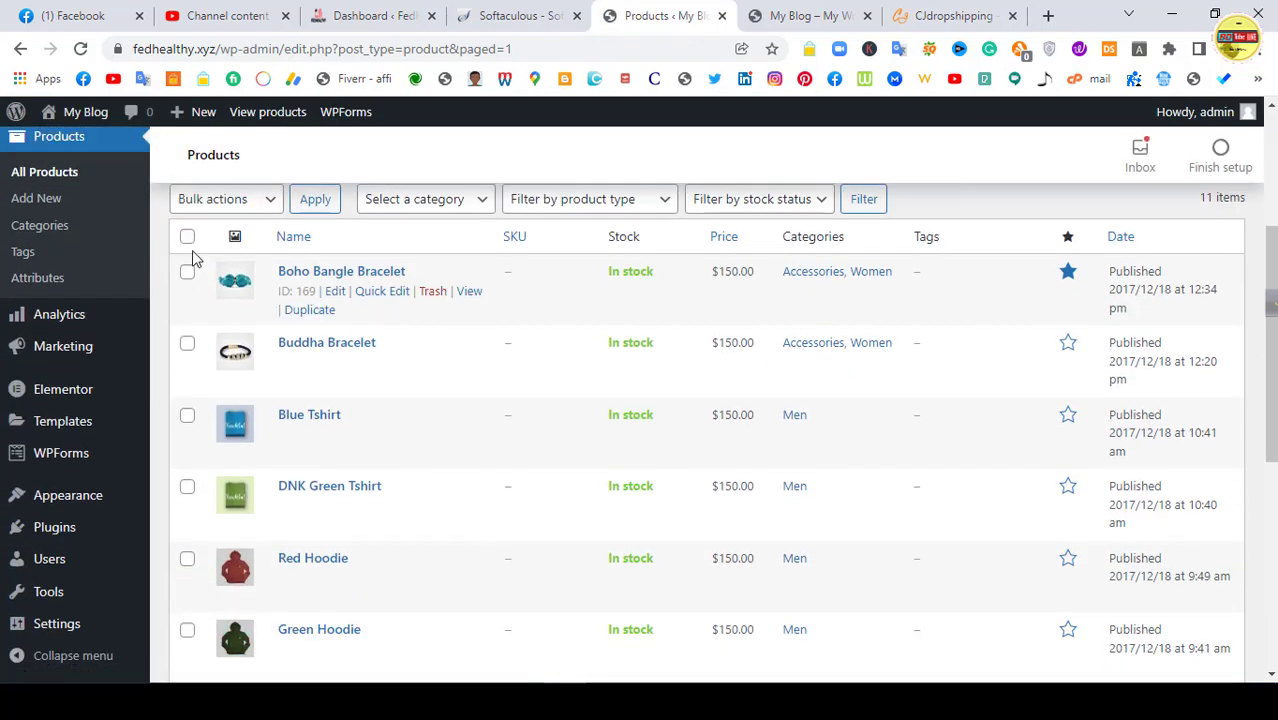
click(205, 201)
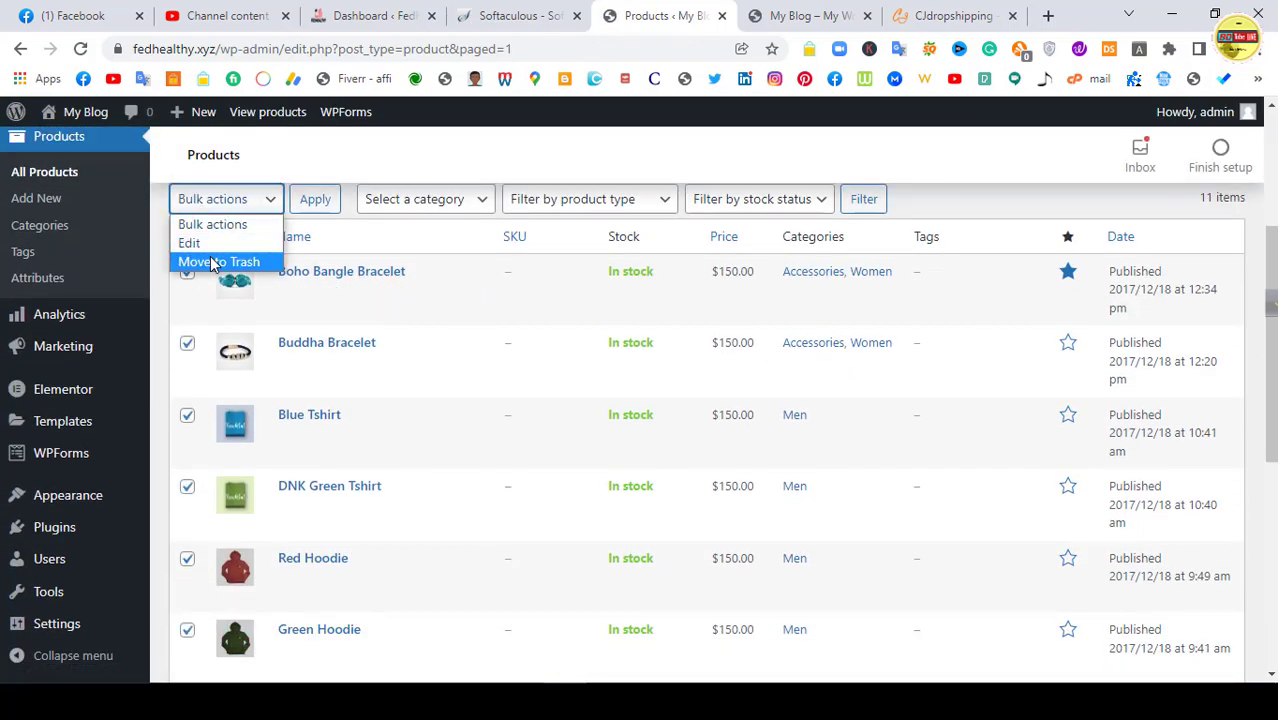
click(225, 260)
click(305, 204)
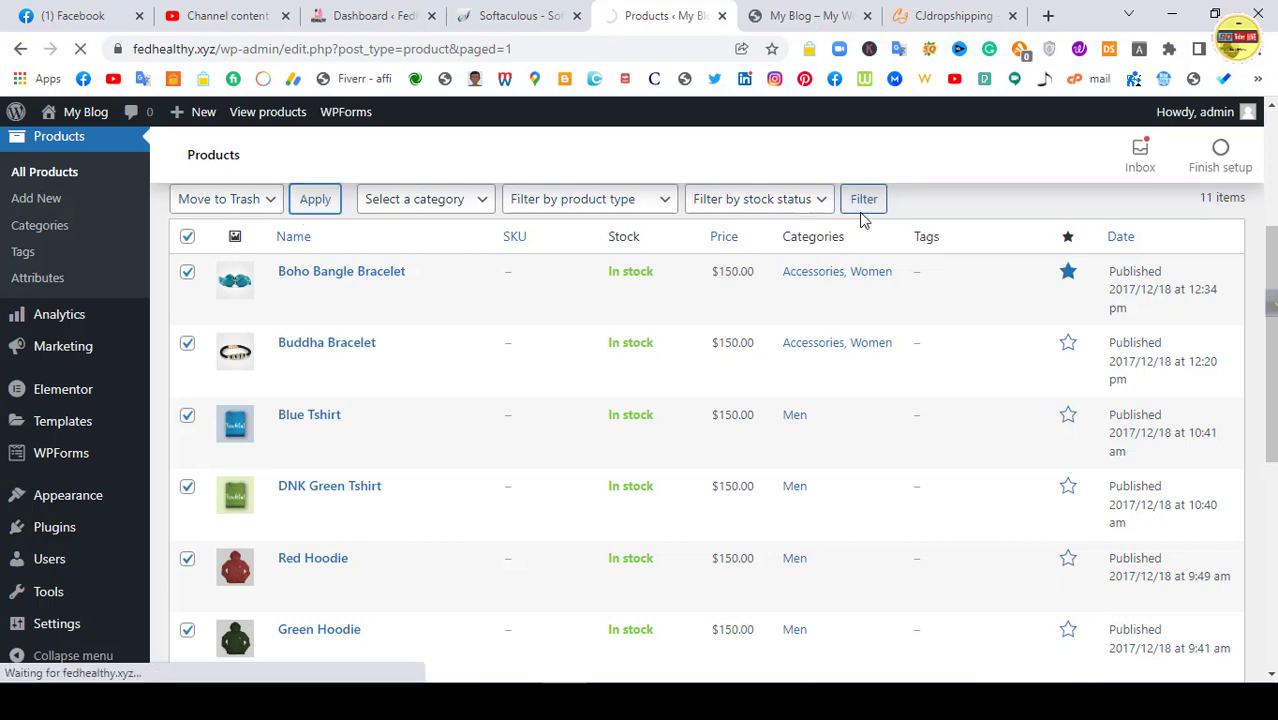
Step: Switch to the CJdropshipping site and open the My CJ dashboard
click(962, 15)
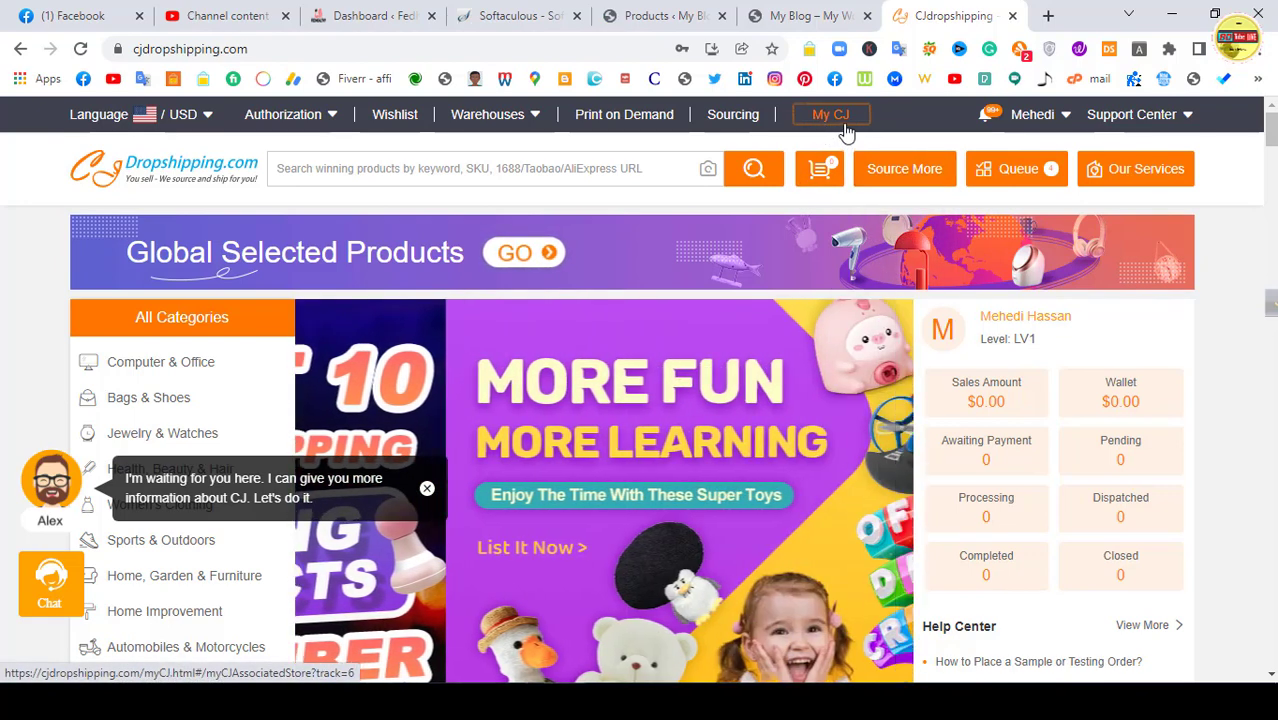
click(843, 120)
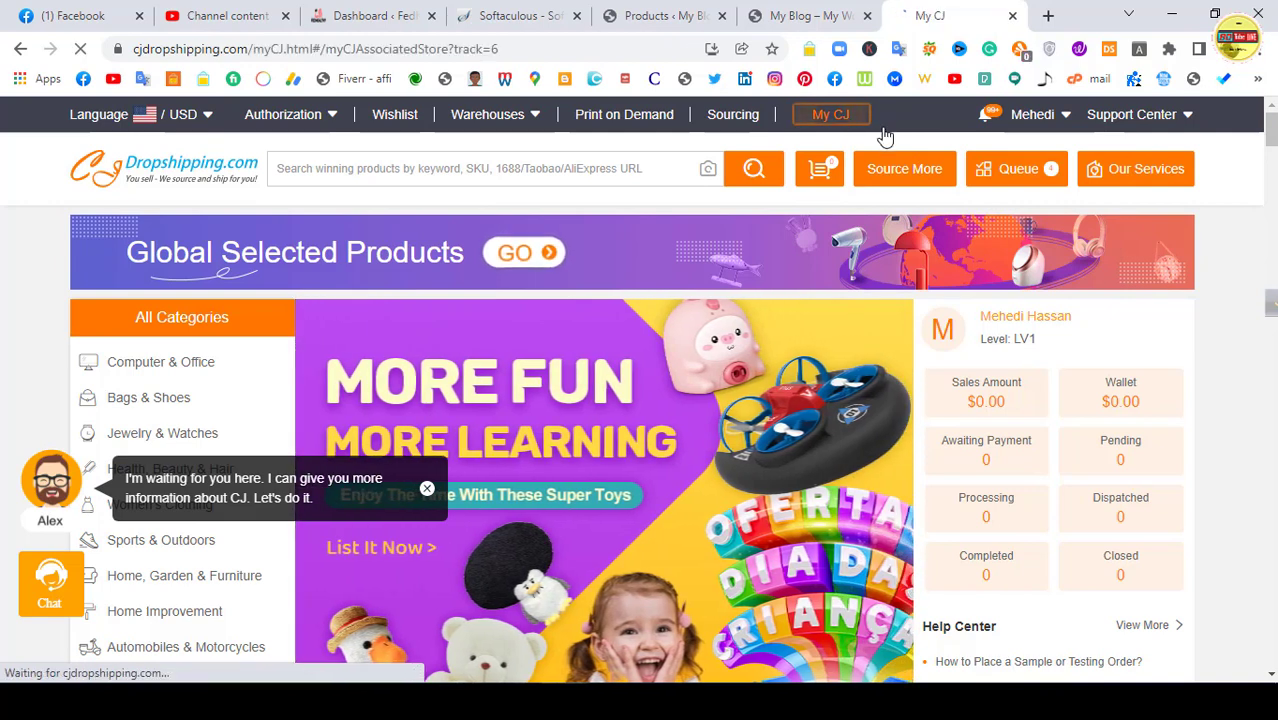
Step: Check the WordPress product list after the trashing, and reload the storefront homepage to look it over
click(795, 15)
click(612, 15)
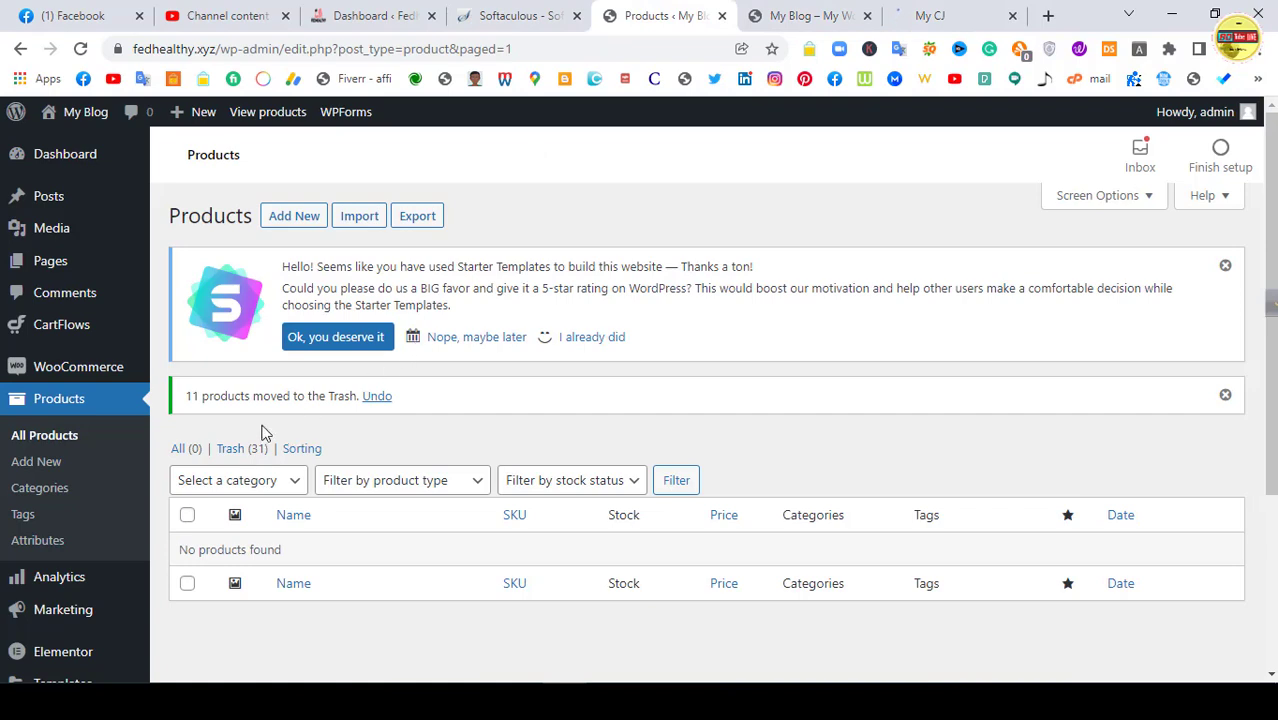
click(803, 12)
click(80, 48)
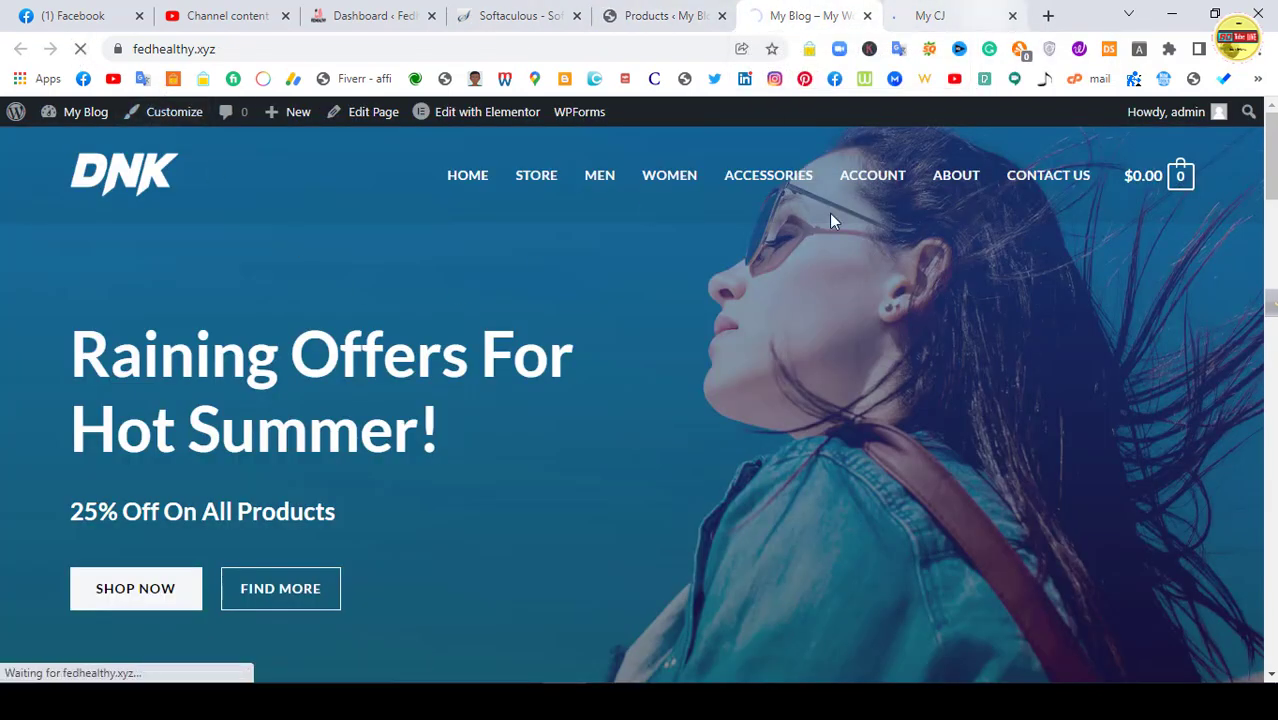
scroll(628, 397, down, 4)
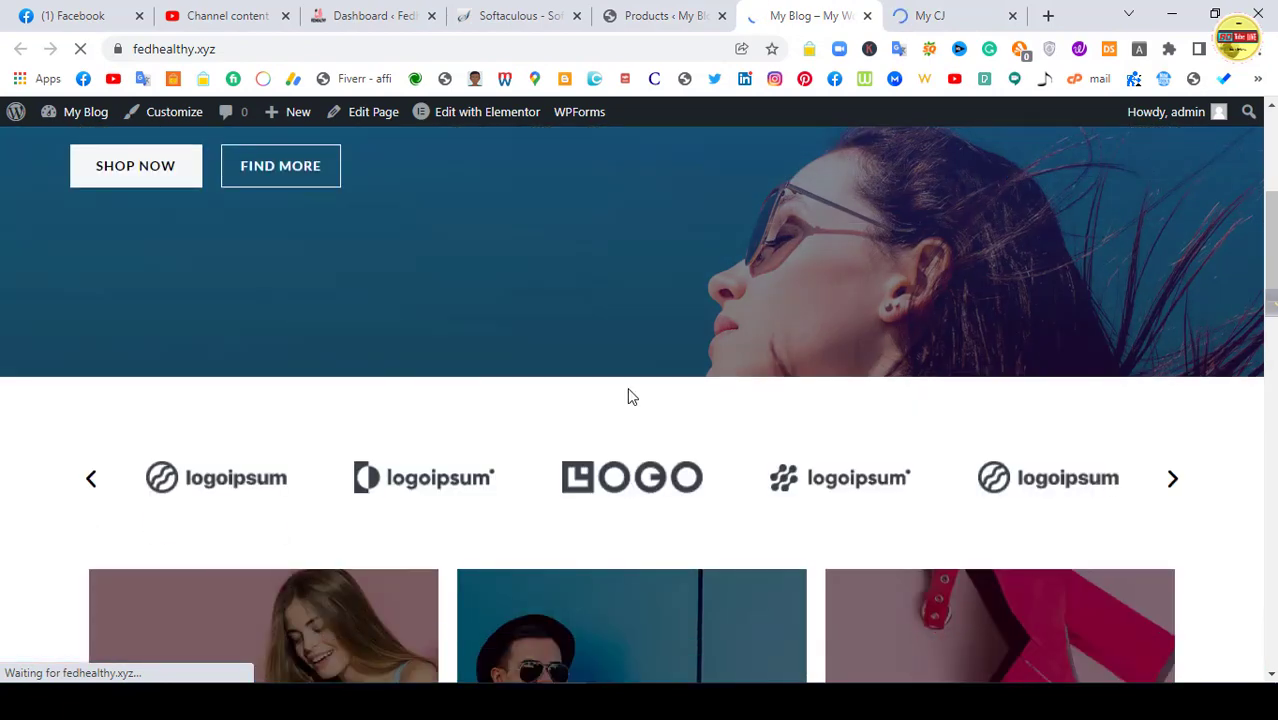
scroll(628, 397, down, 2)
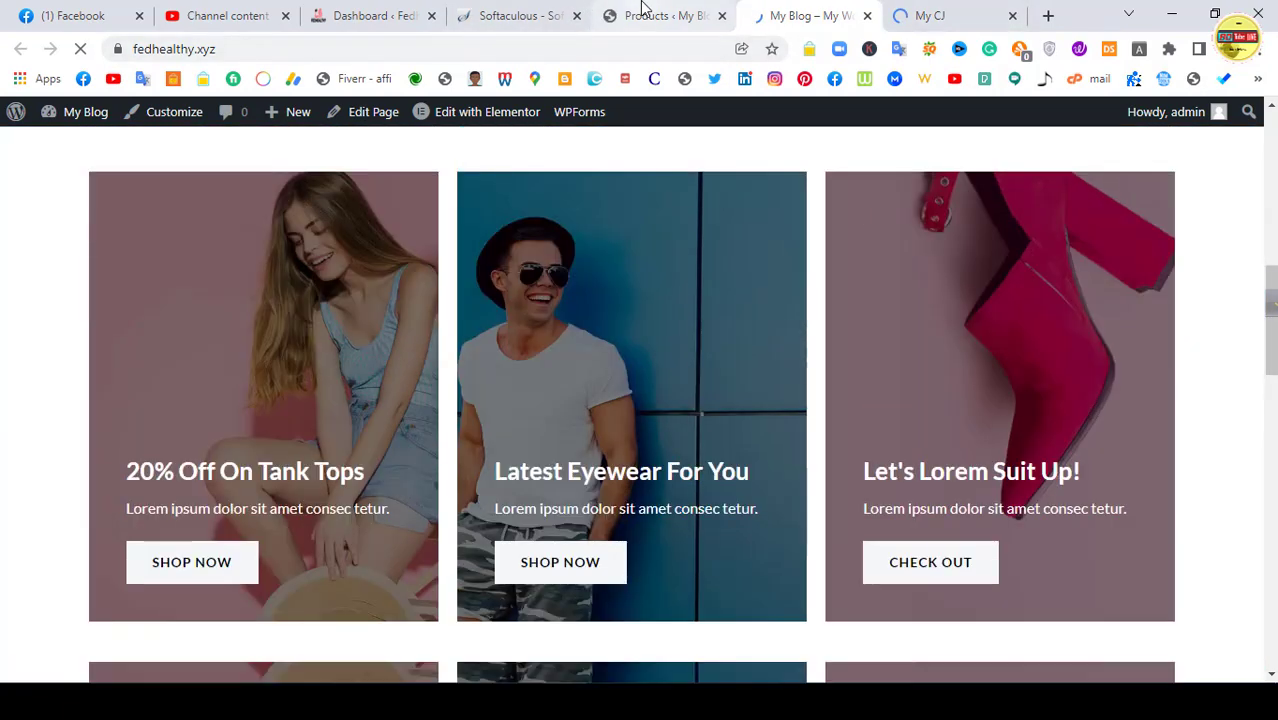
click(645, 12)
Step: Switch to My CJ and open the Woocommerce page of the Store Authorization section
click(922, 10)
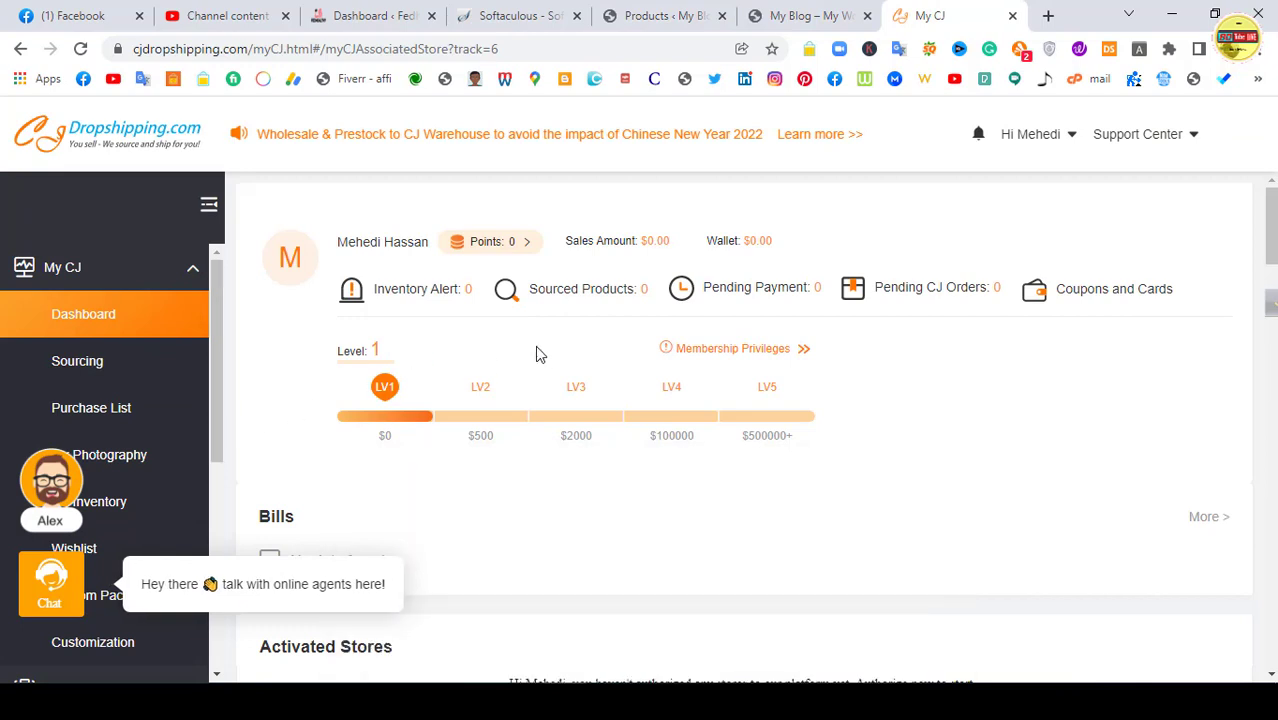
scroll(118, 457, down, 4)
scroll(118, 457, down, 1)
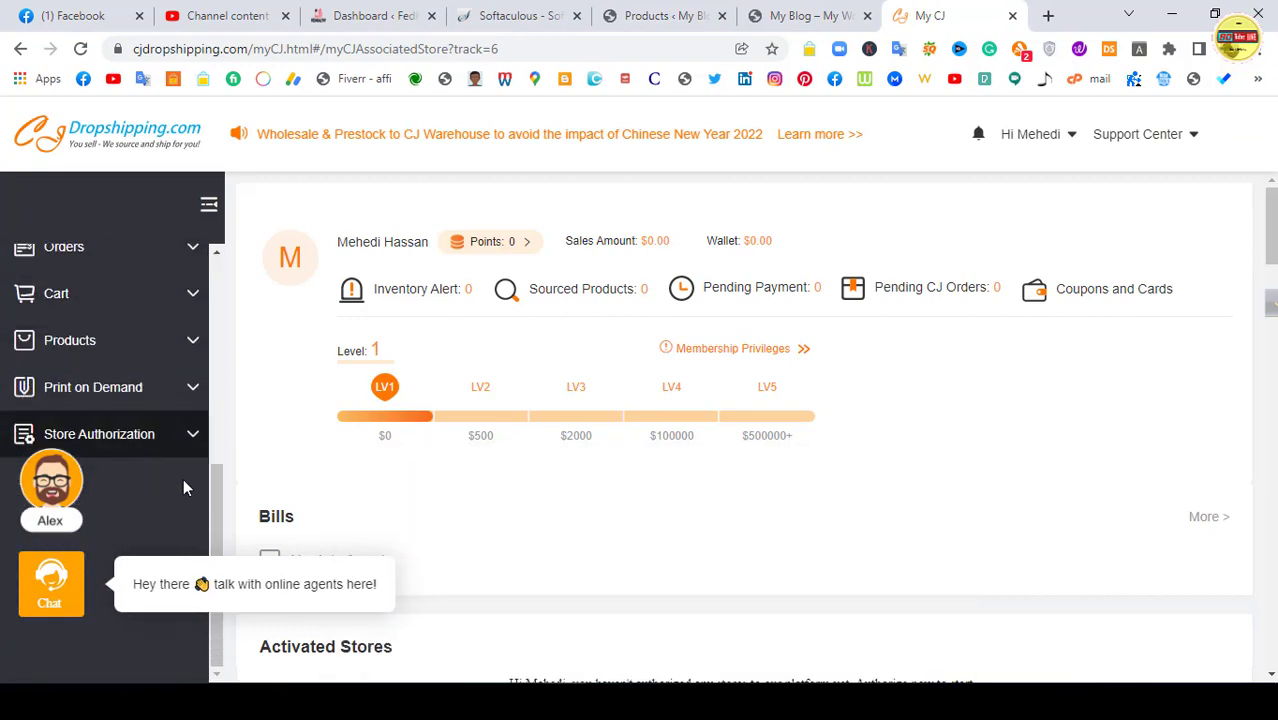
scroll(125, 505, up, 4)
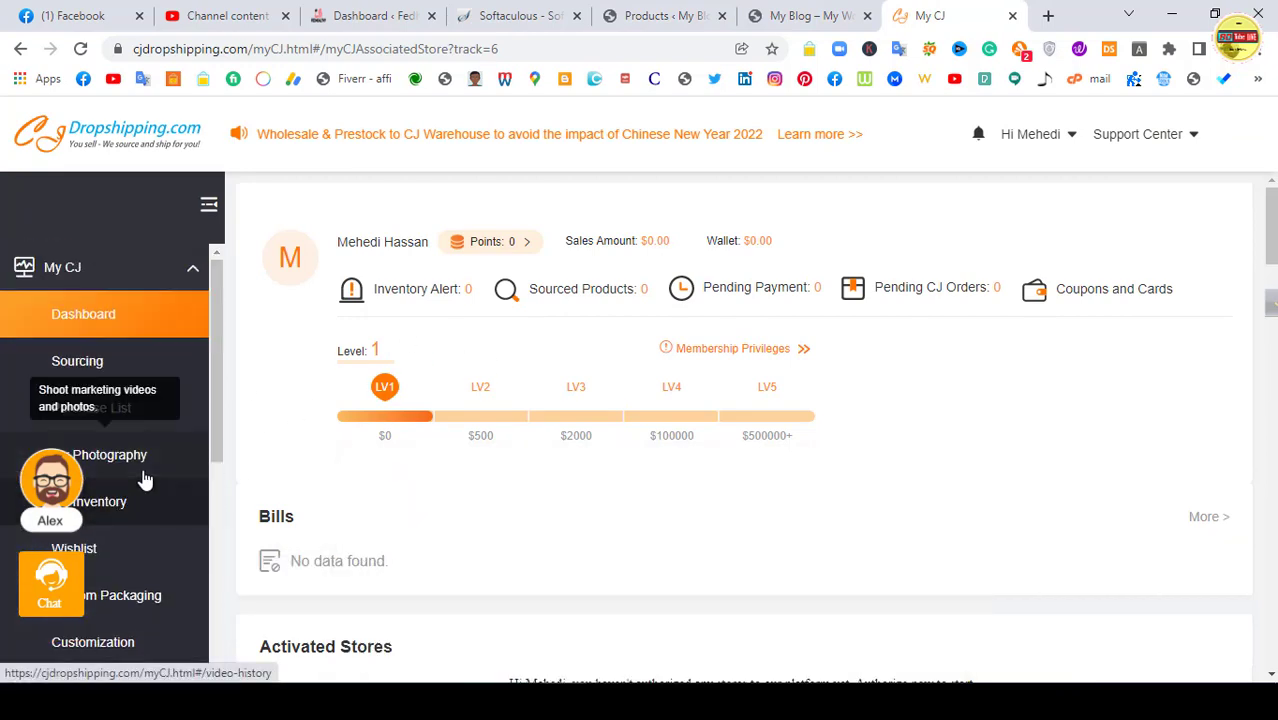
scroll(143, 476, down, 4)
scroll(145, 480, down, 1)
scroll(145, 480, down, 4)
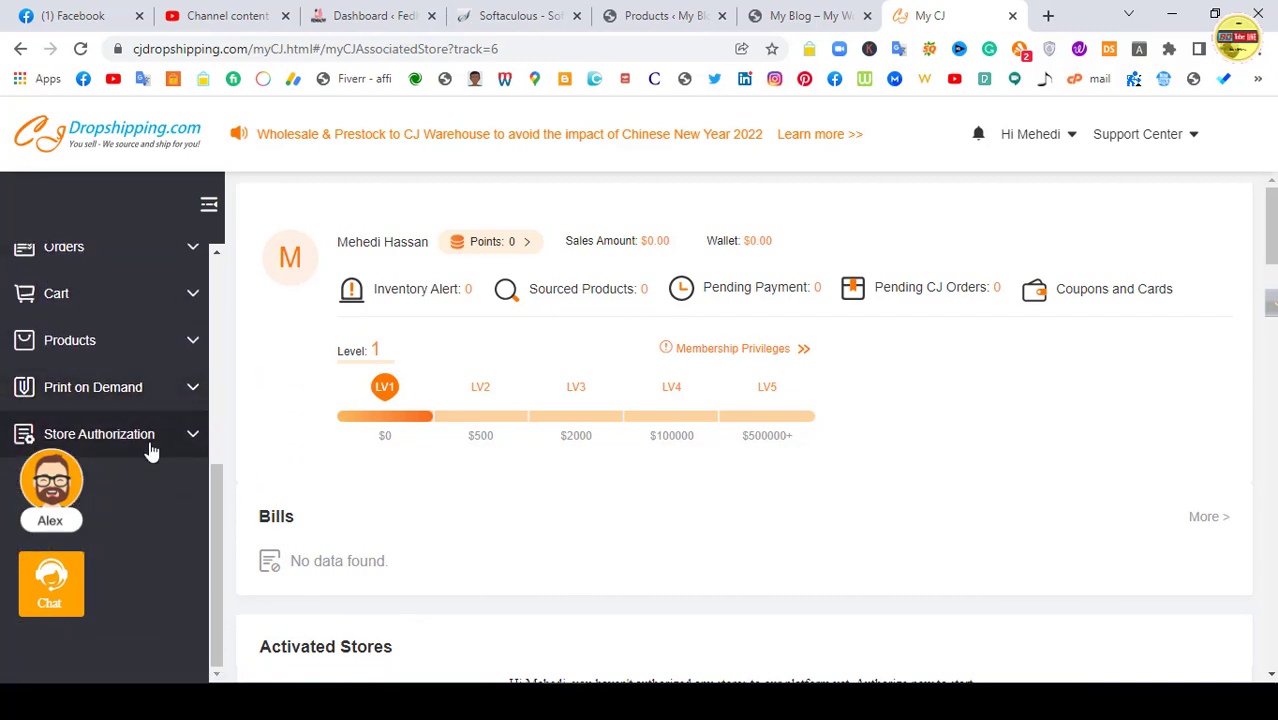
click(122, 444)
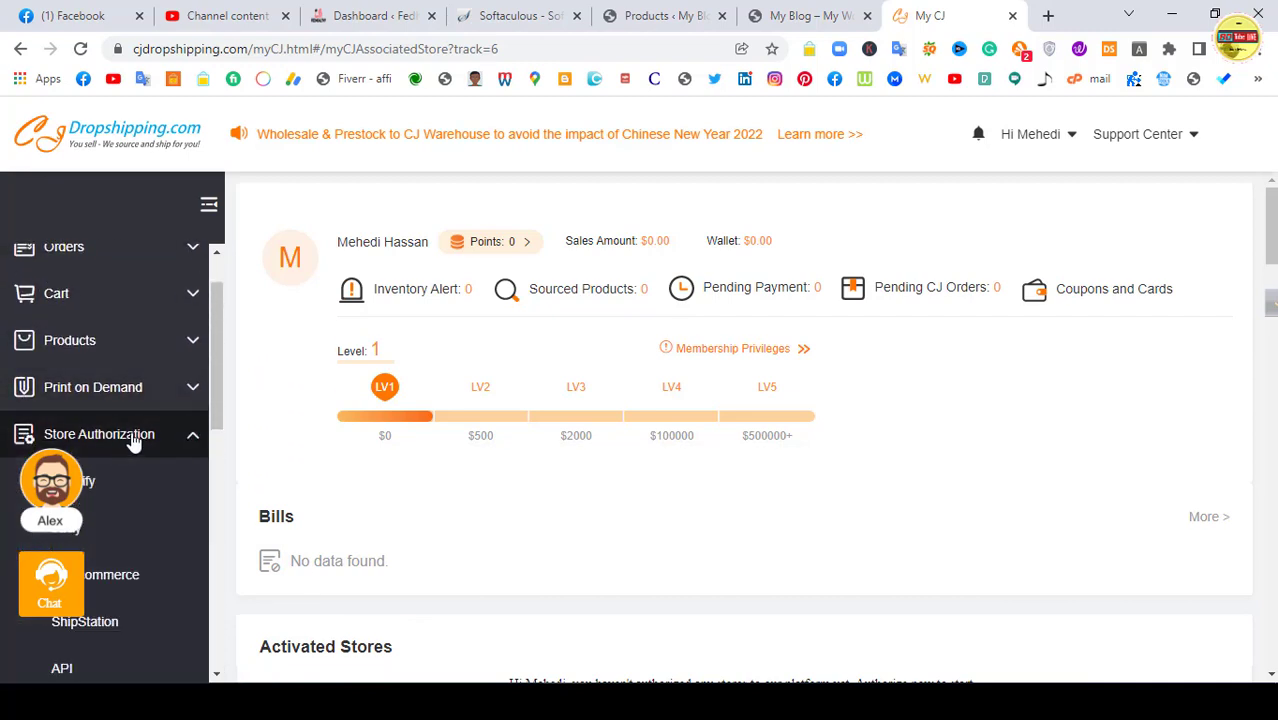
scroll(117, 555, down, 3)
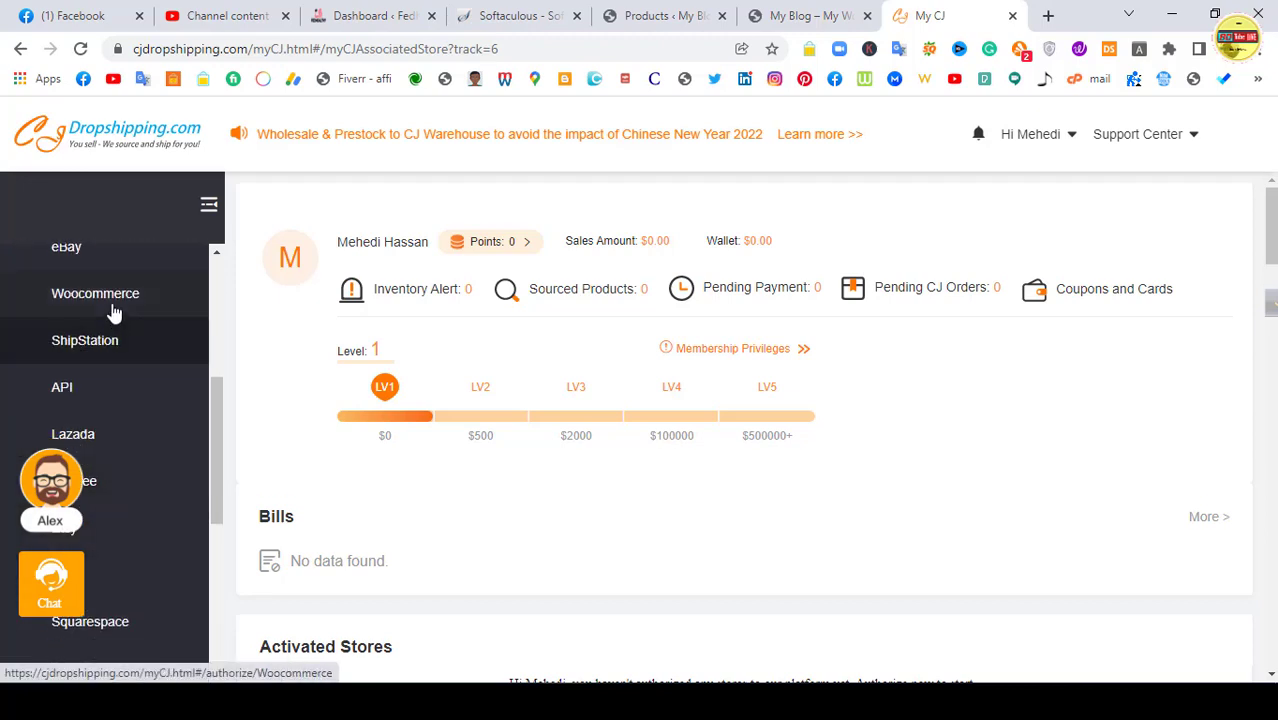
scroll(113, 313, up, 1)
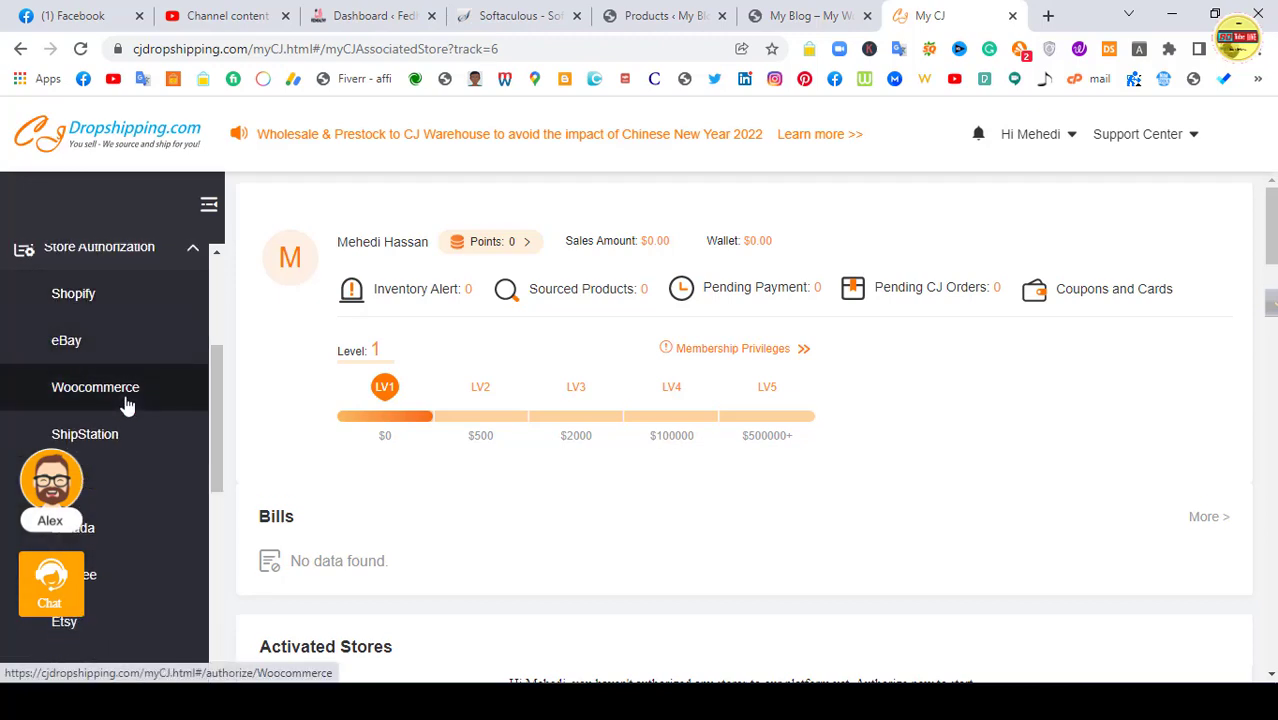
scroll(127, 405, down, 1)
scroll(127, 405, down, 1)
scroll(126, 402, up, 2)
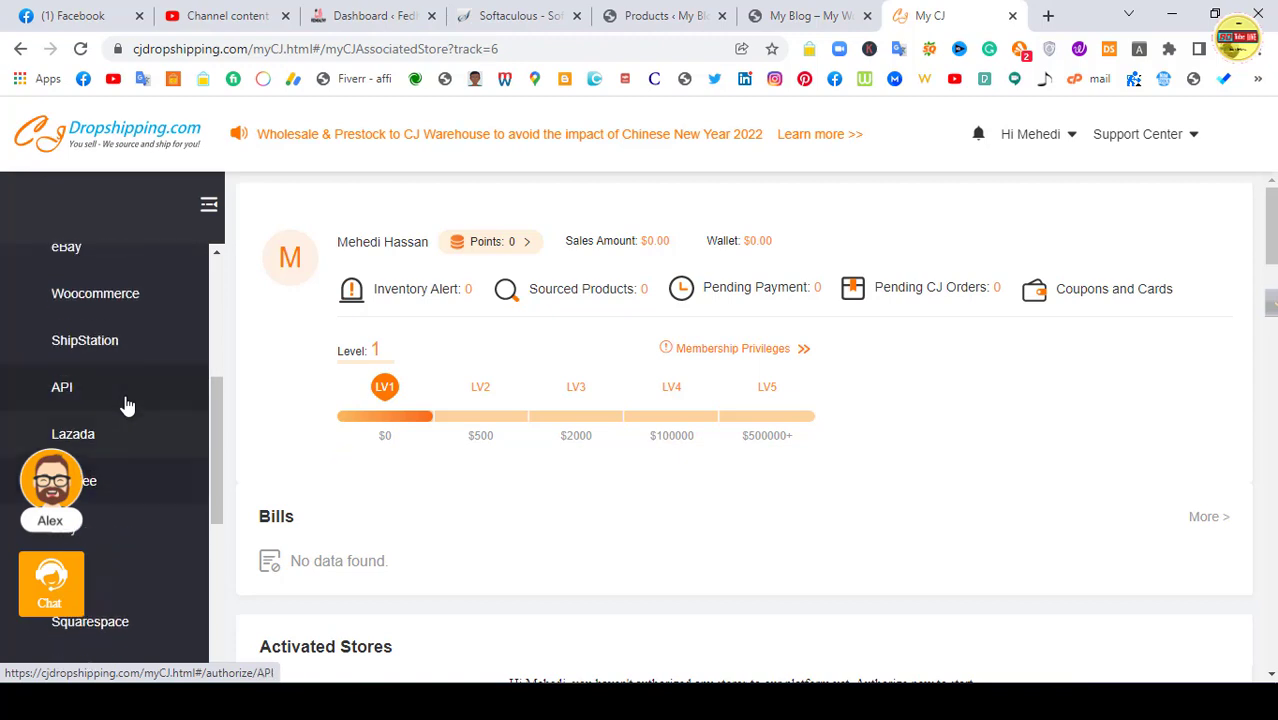
click(135, 398)
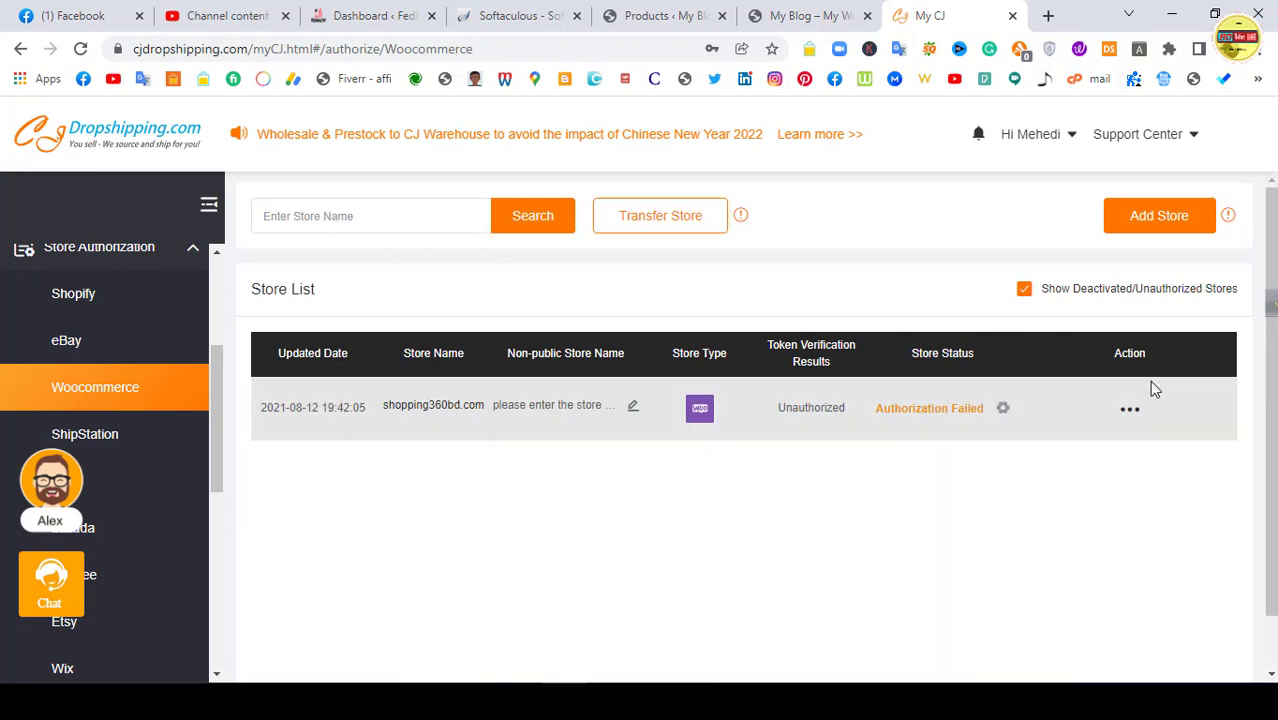
click(1143, 228)
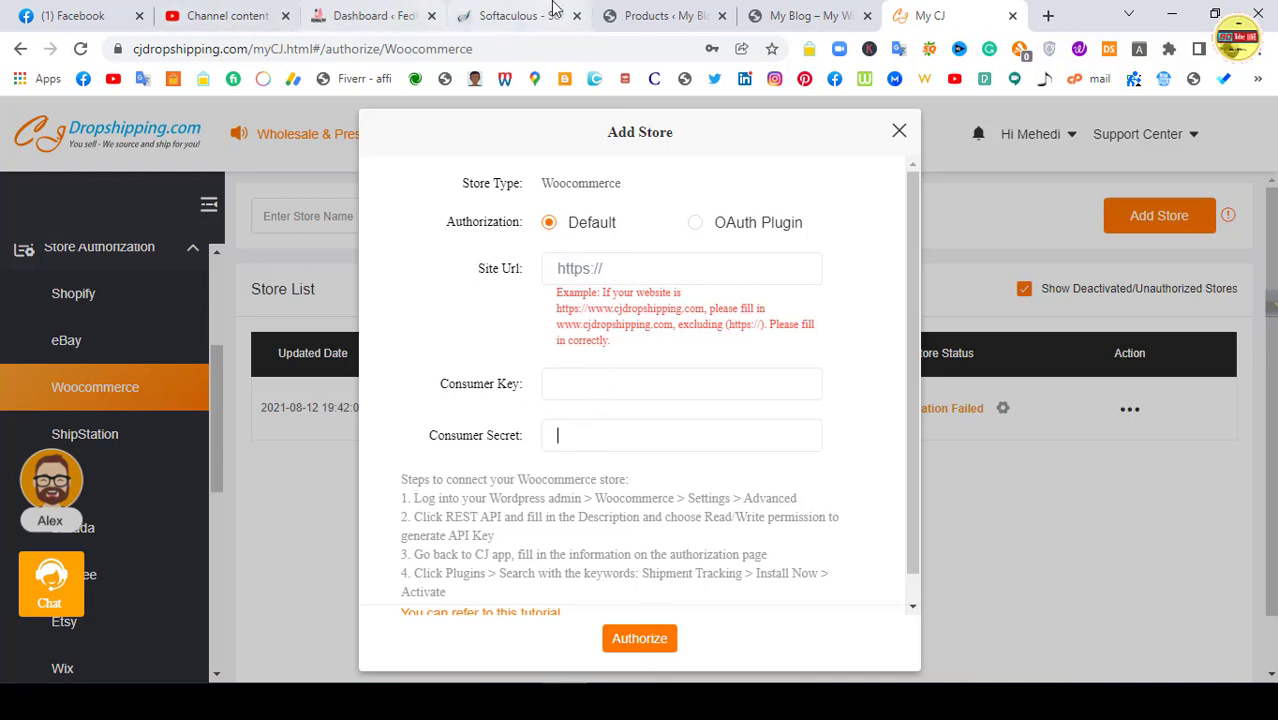
click(660, 15)
drag(218, 48, 80, 53)
key(ctrl+c)
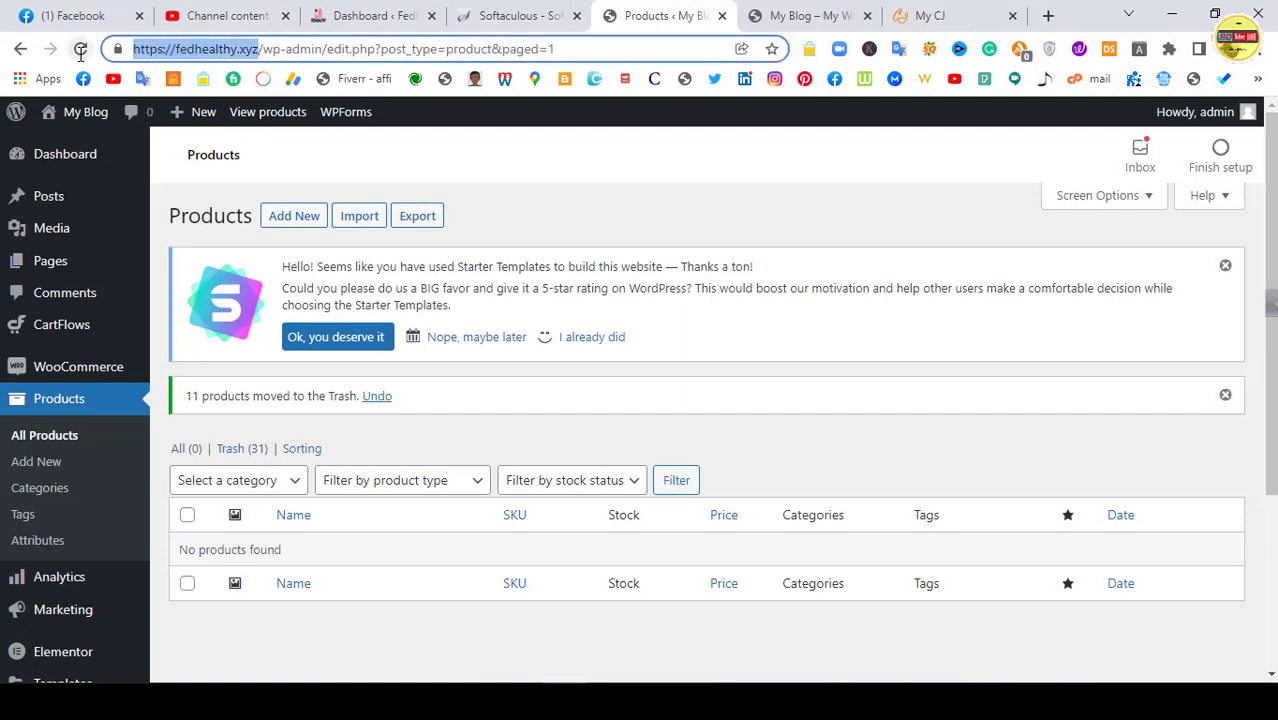
click(928, 15)
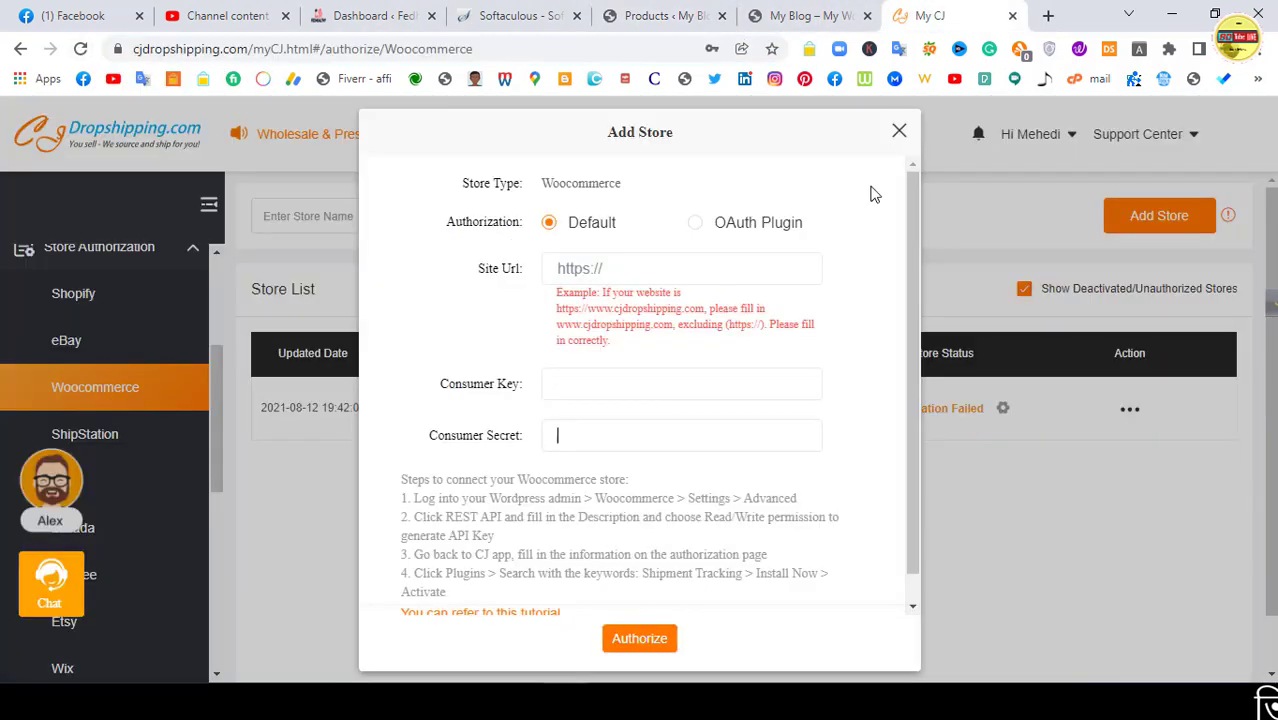
click(711, 277)
key(ctrl+v)
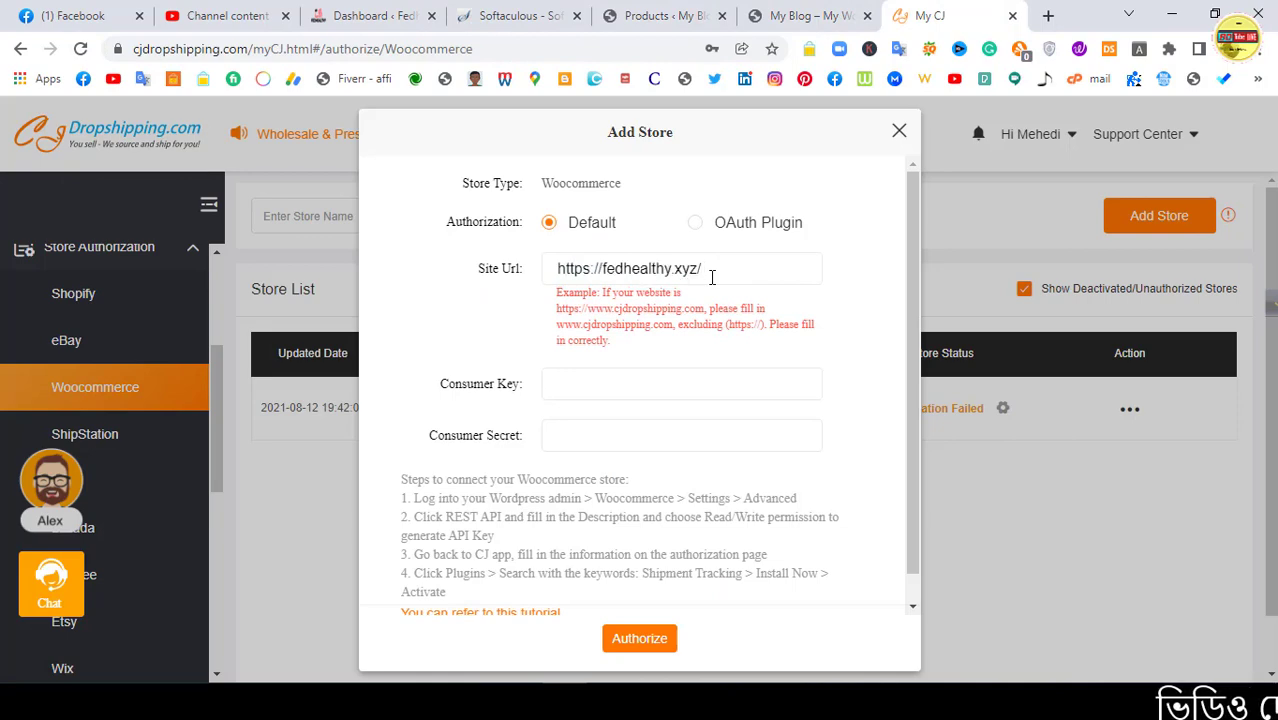
Step: In the WordPress admin, open the REST API section of WooCommerce's advanced settings and start creating an API key
click(810, 12)
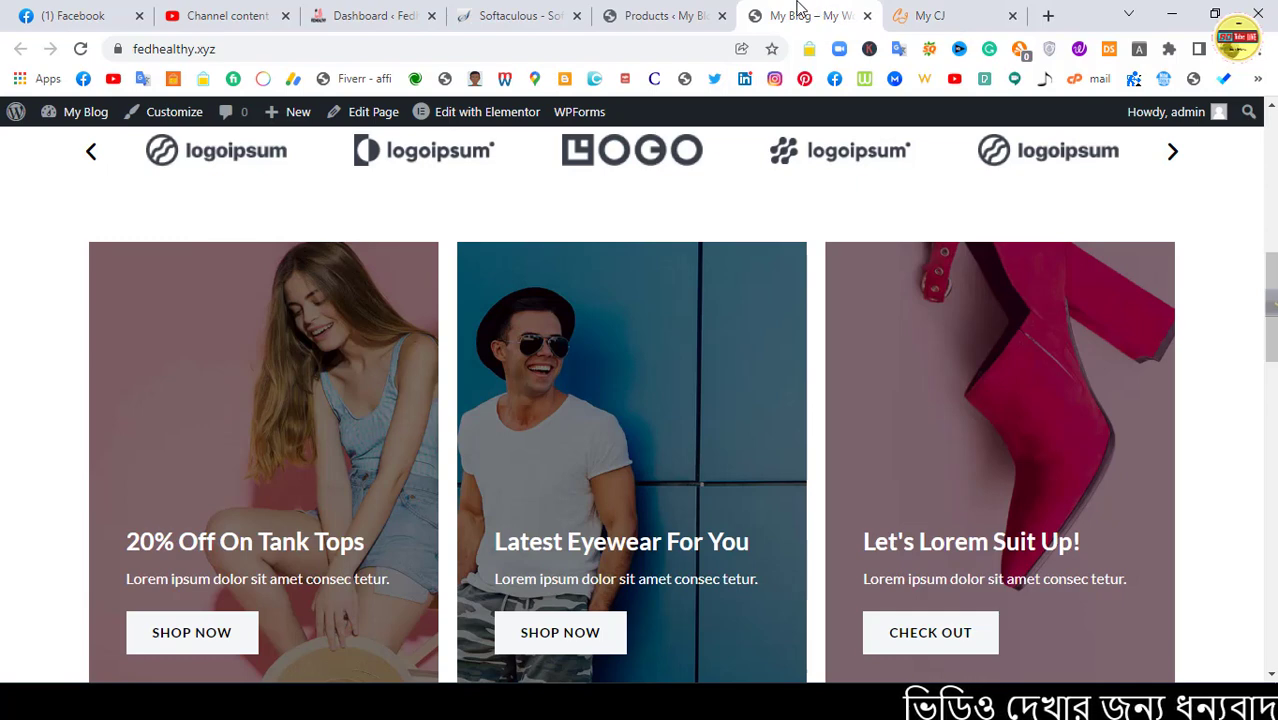
click(662, 14)
mouse_move(45, 370)
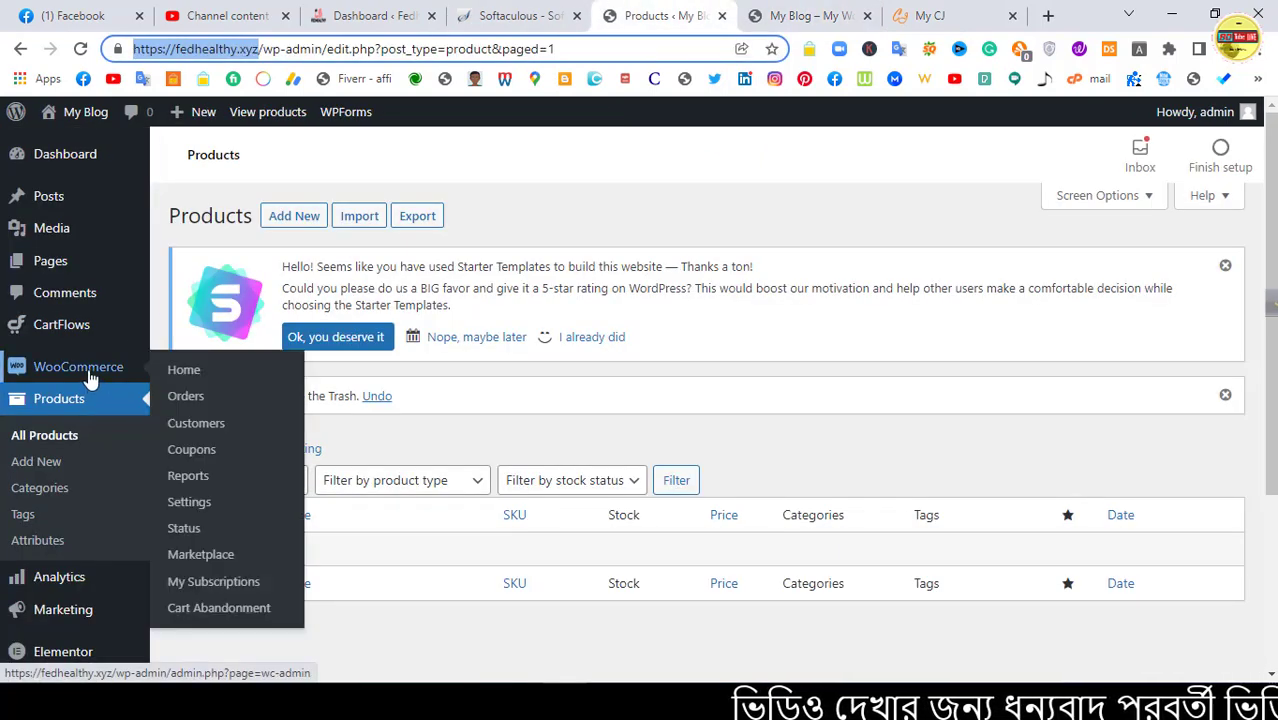
click(195, 505)
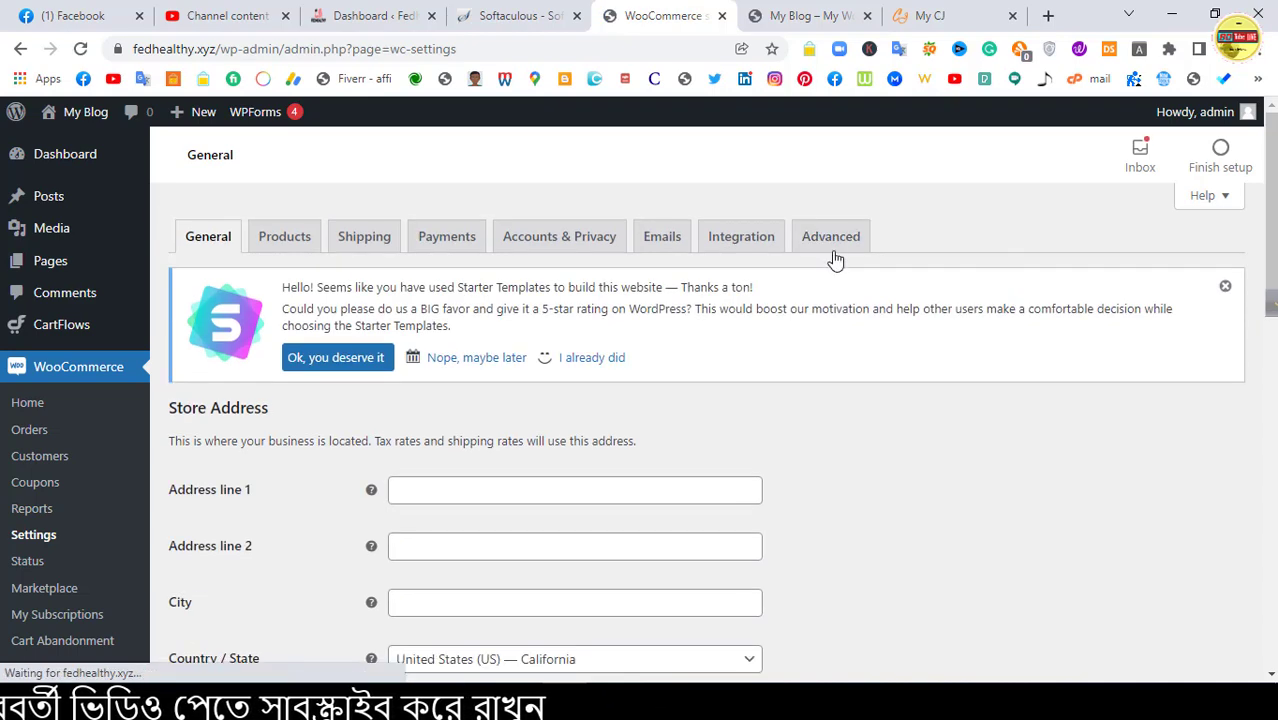
click(836, 246)
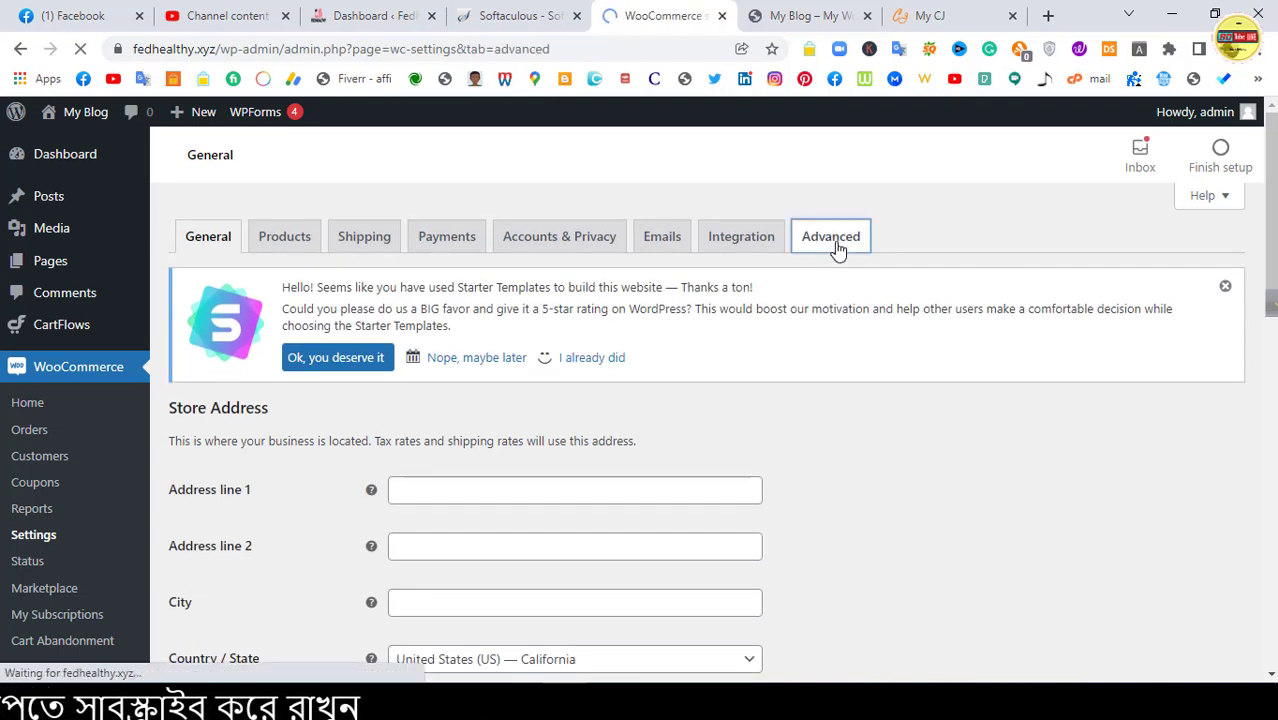
scroll(271, 252, down, 3)
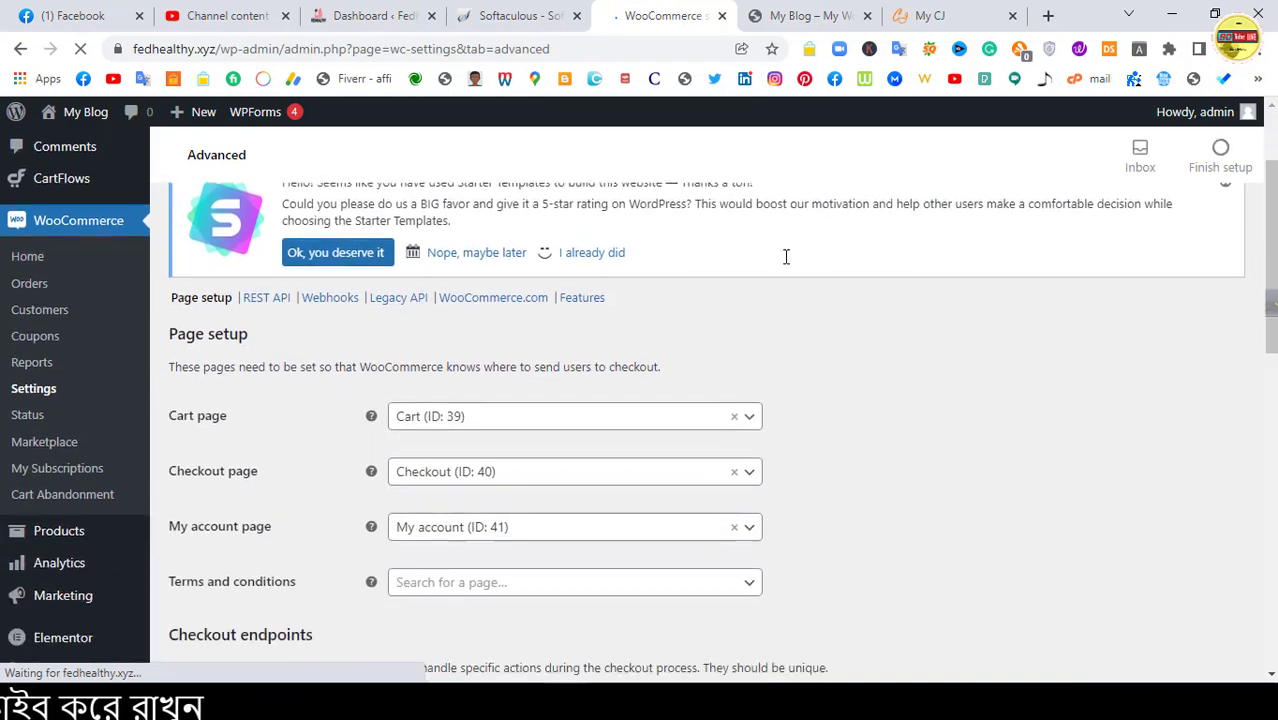
click(256, 223)
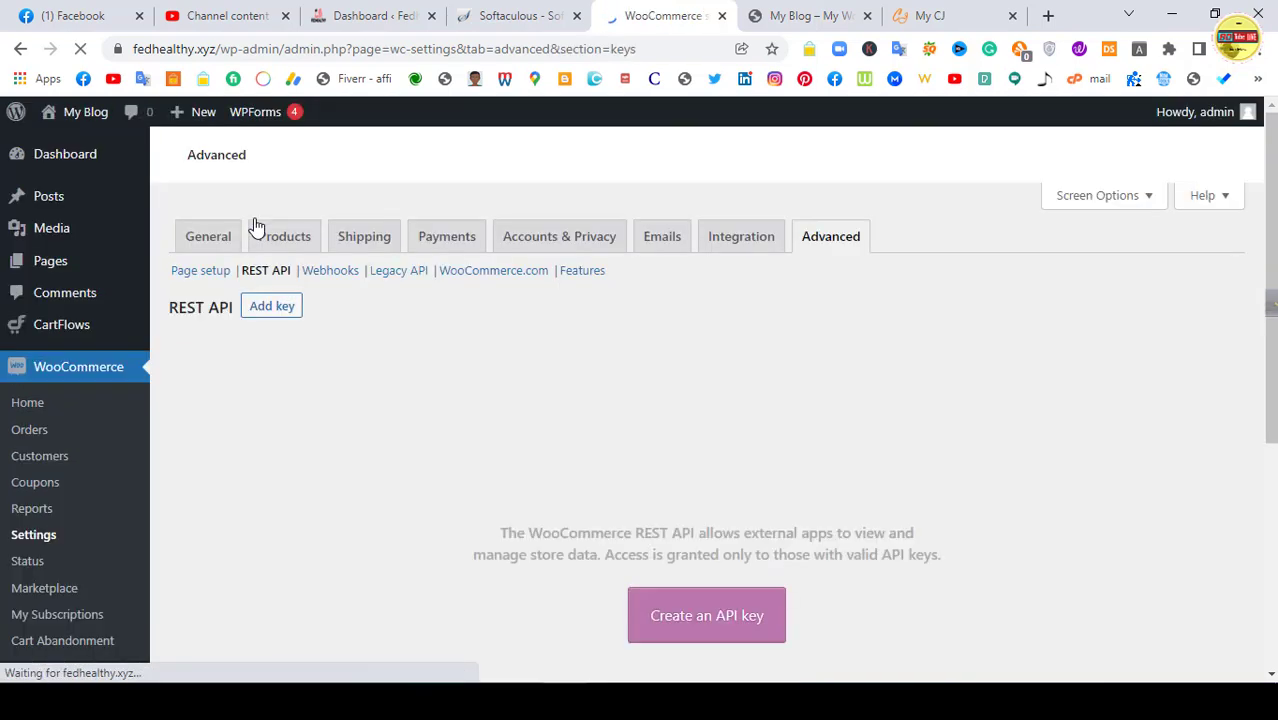
scroll(500, 420, down, 4)
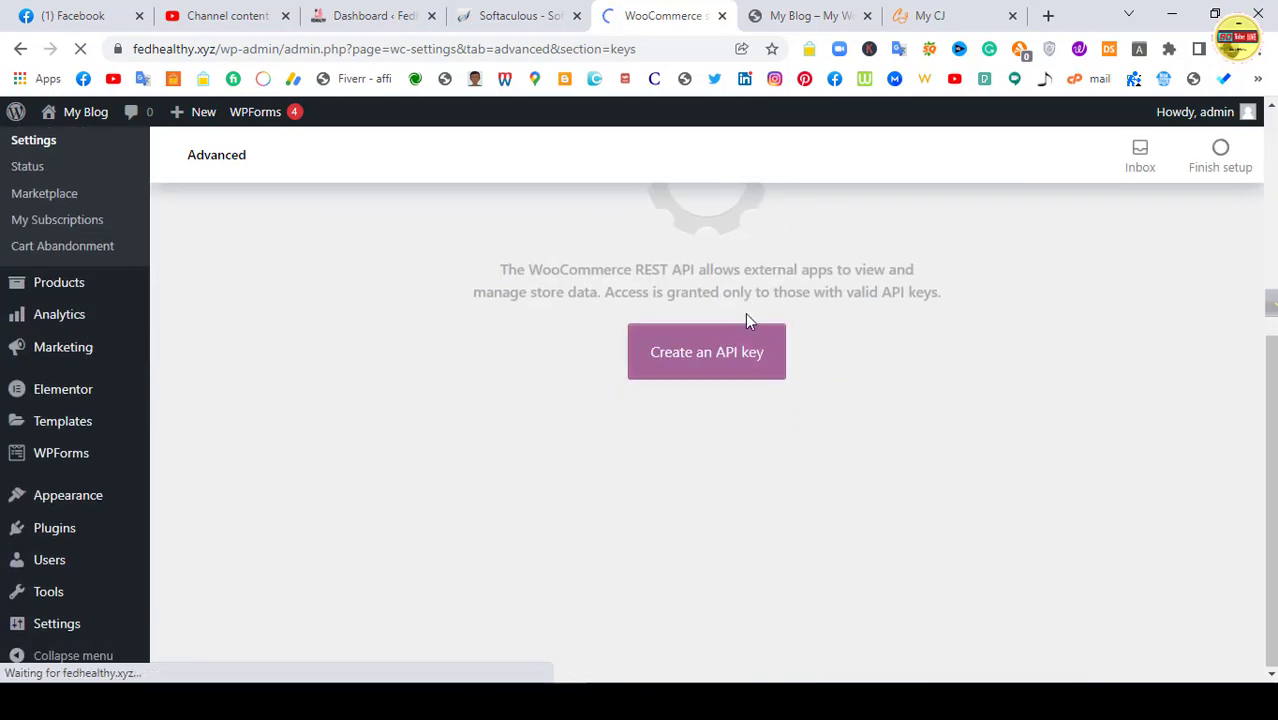
click(707, 547)
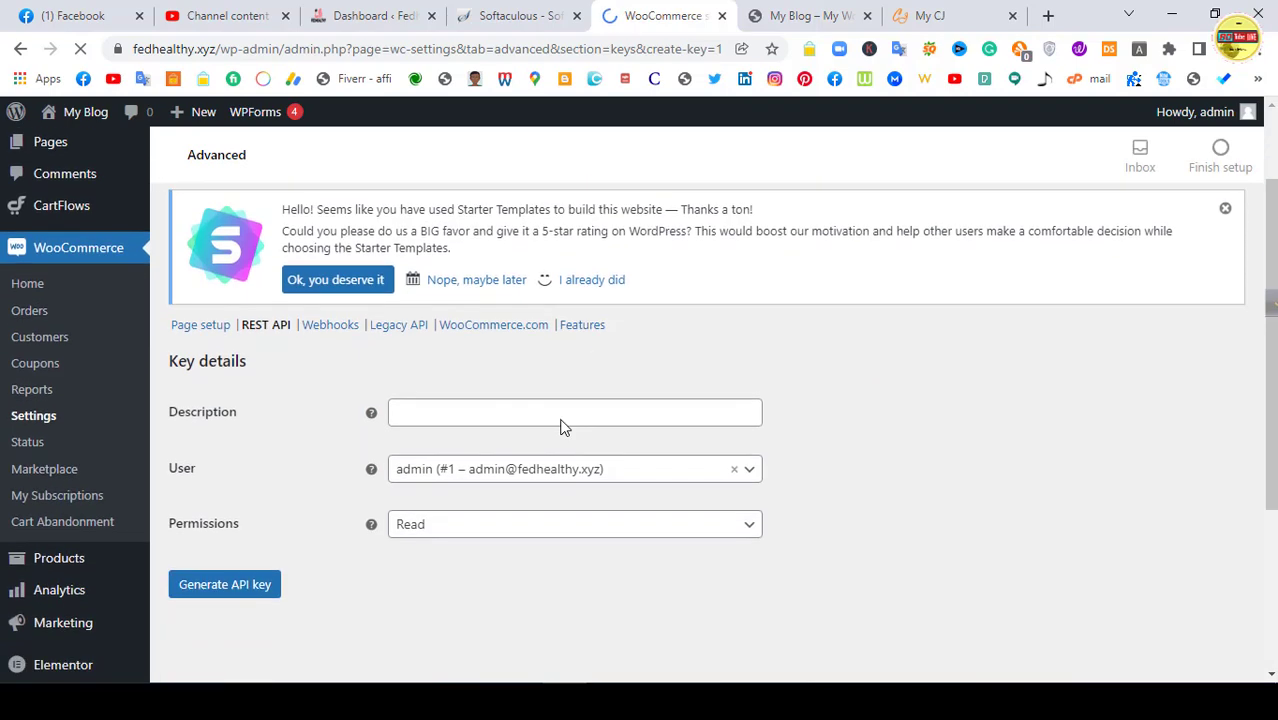
Step: Describe the API key as CJ Dropshipping, give it Read/Write permissions, and generate it
scroll(480, 380, down, 2)
click(444, 306)
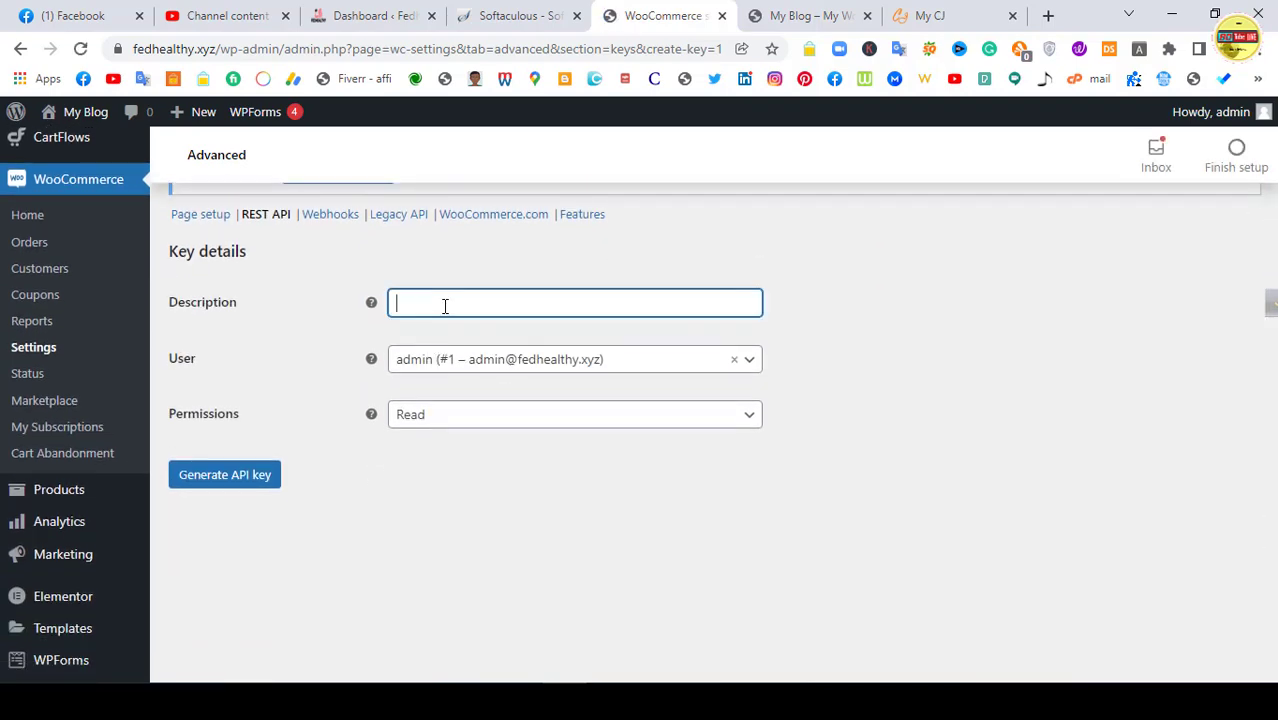
text(CJ Dropshipping)
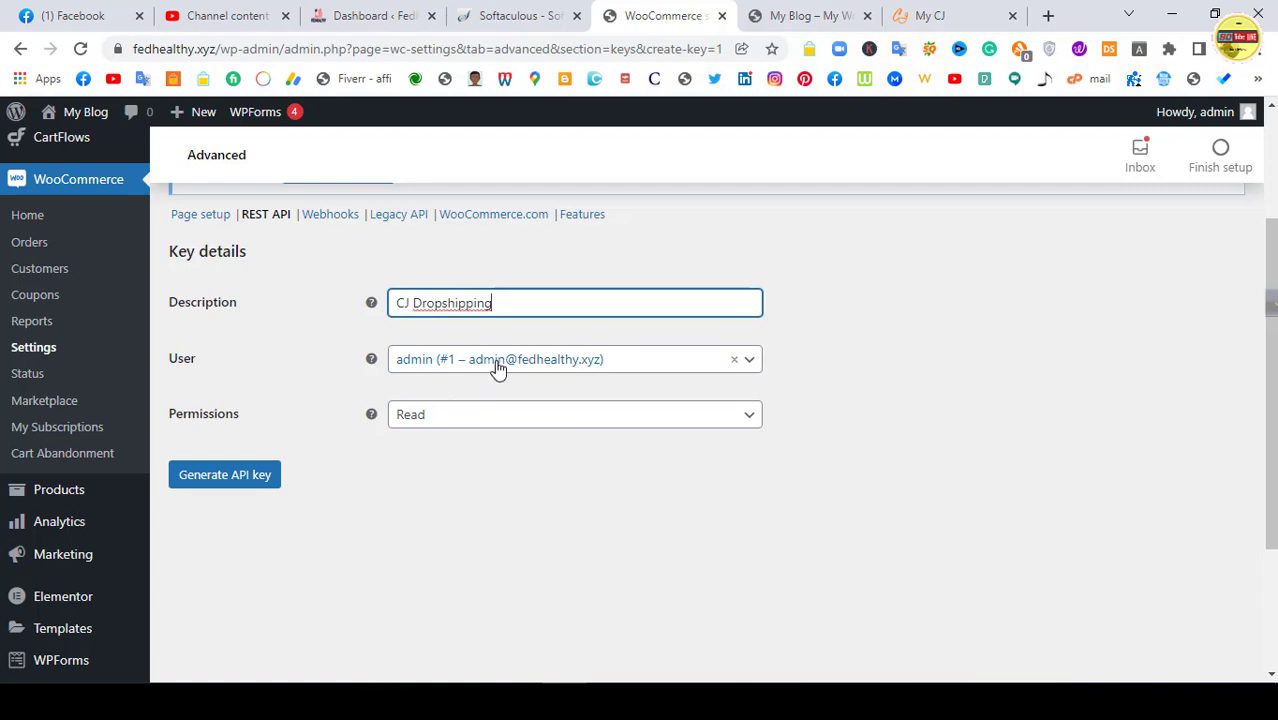
click(467, 431)
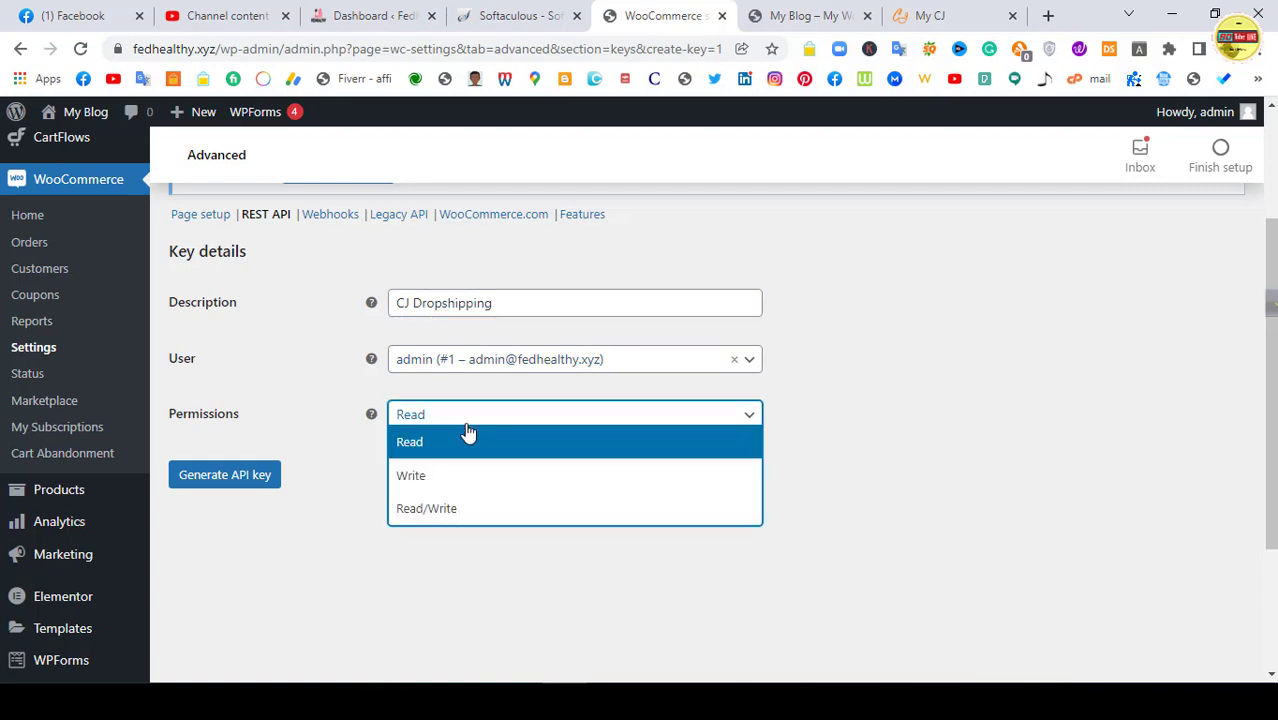
click(470, 512)
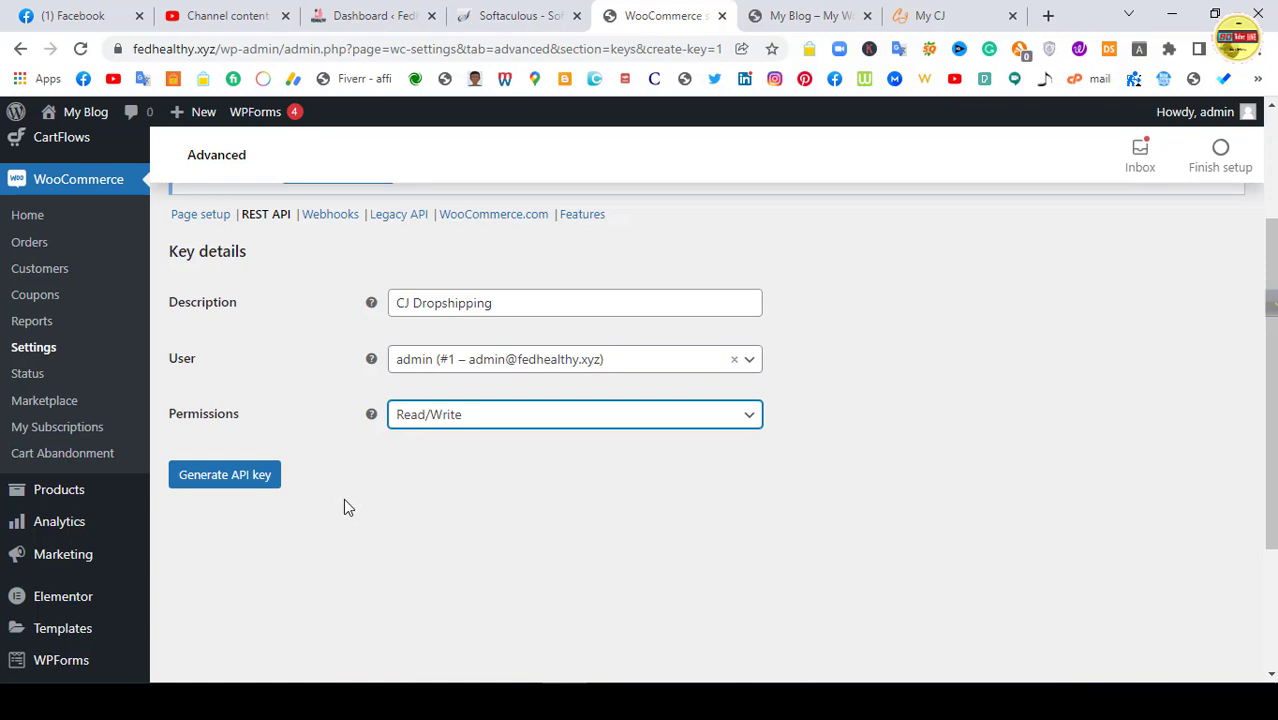
click(528, 368)
click(528, 366)
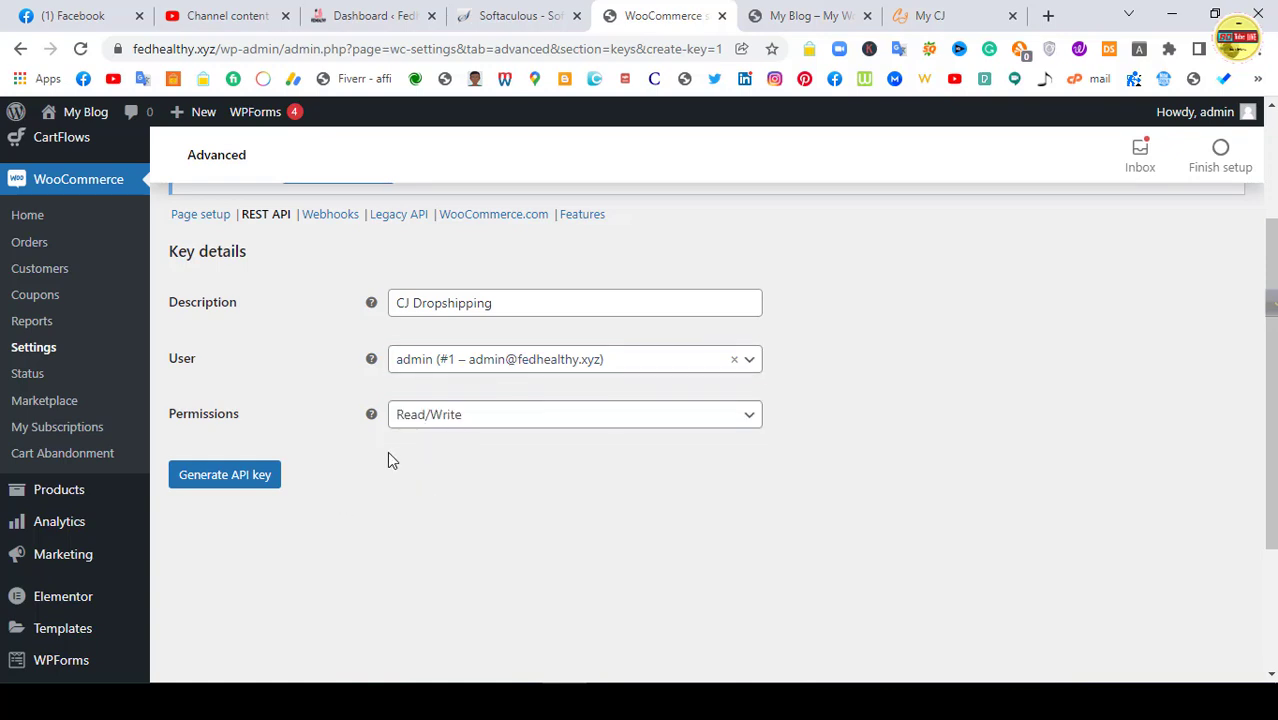
click(220, 476)
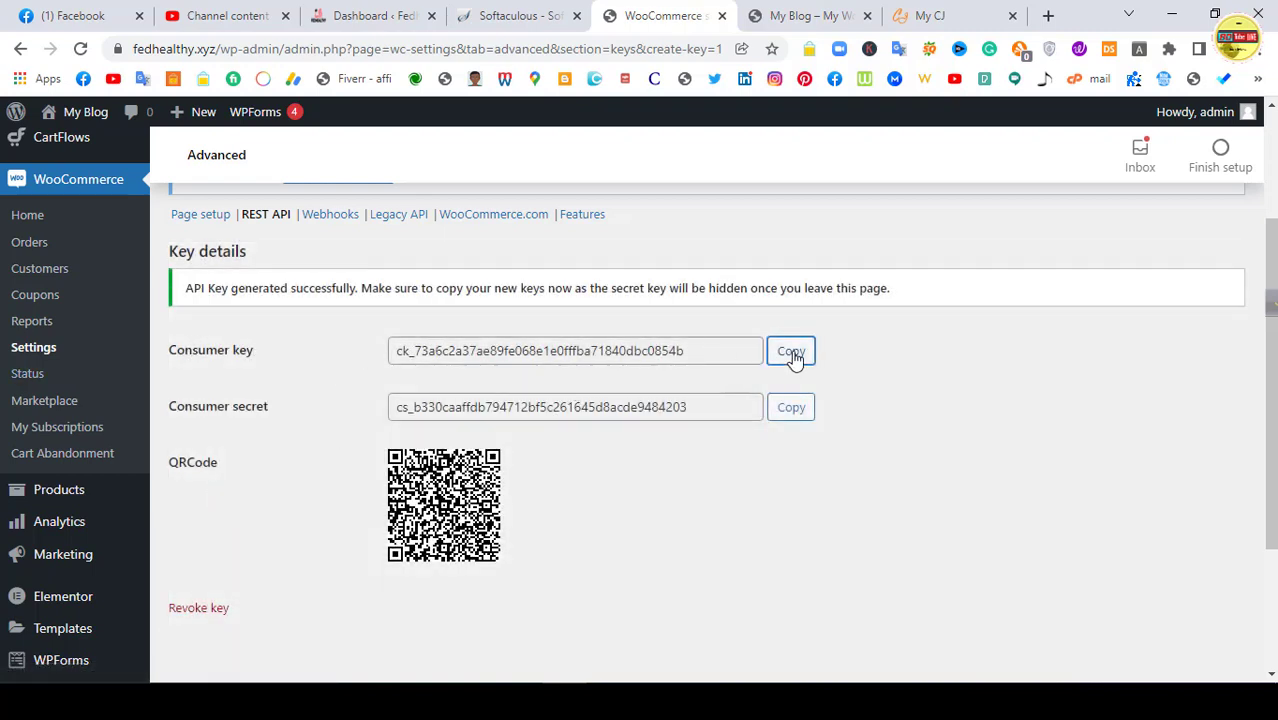
Step: Copy the generated consumer key and consumer secret from WooCommerce into the matching fields of CJ's Add Store form
click(930, 15)
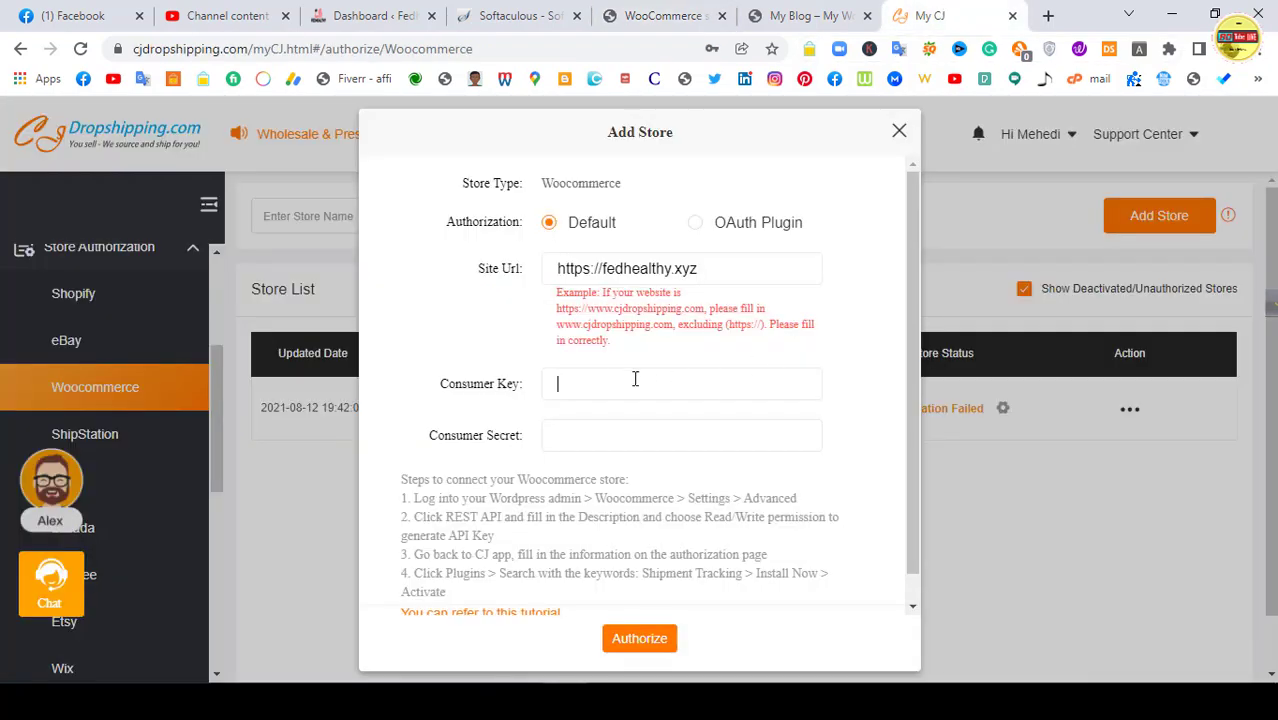
click(616, 376)
key(ctrl+v)
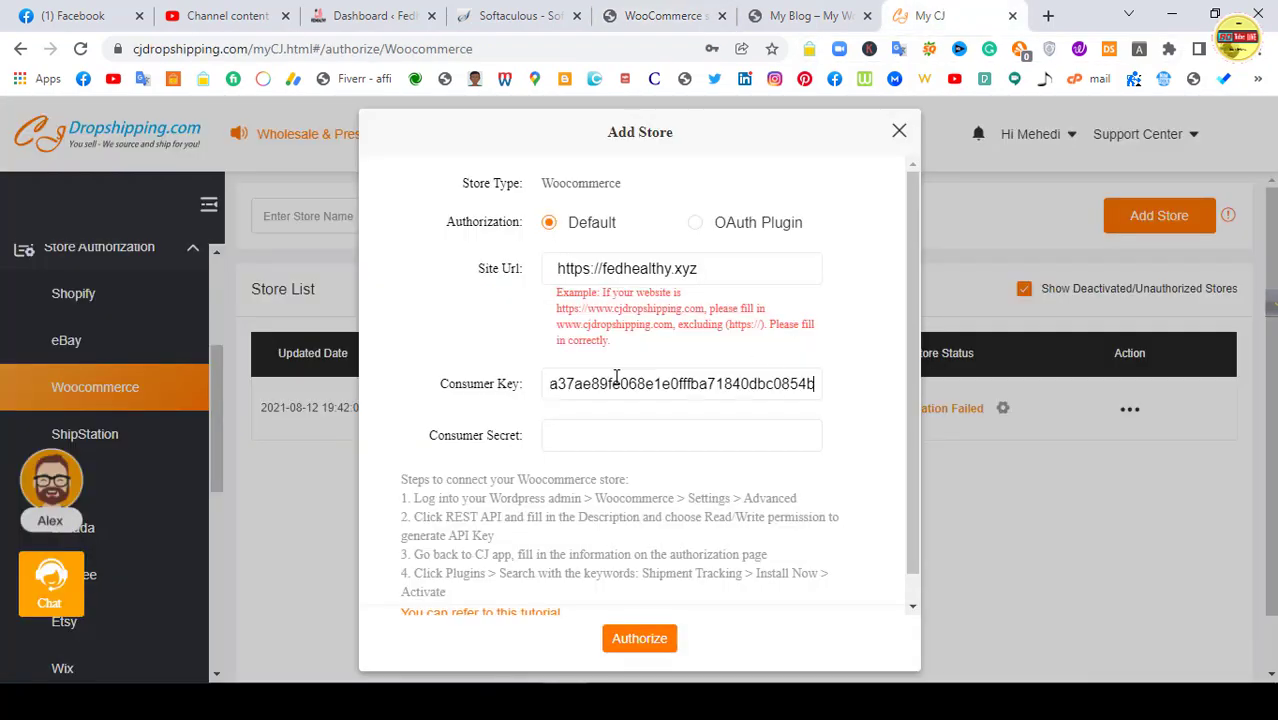
click(648, 14)
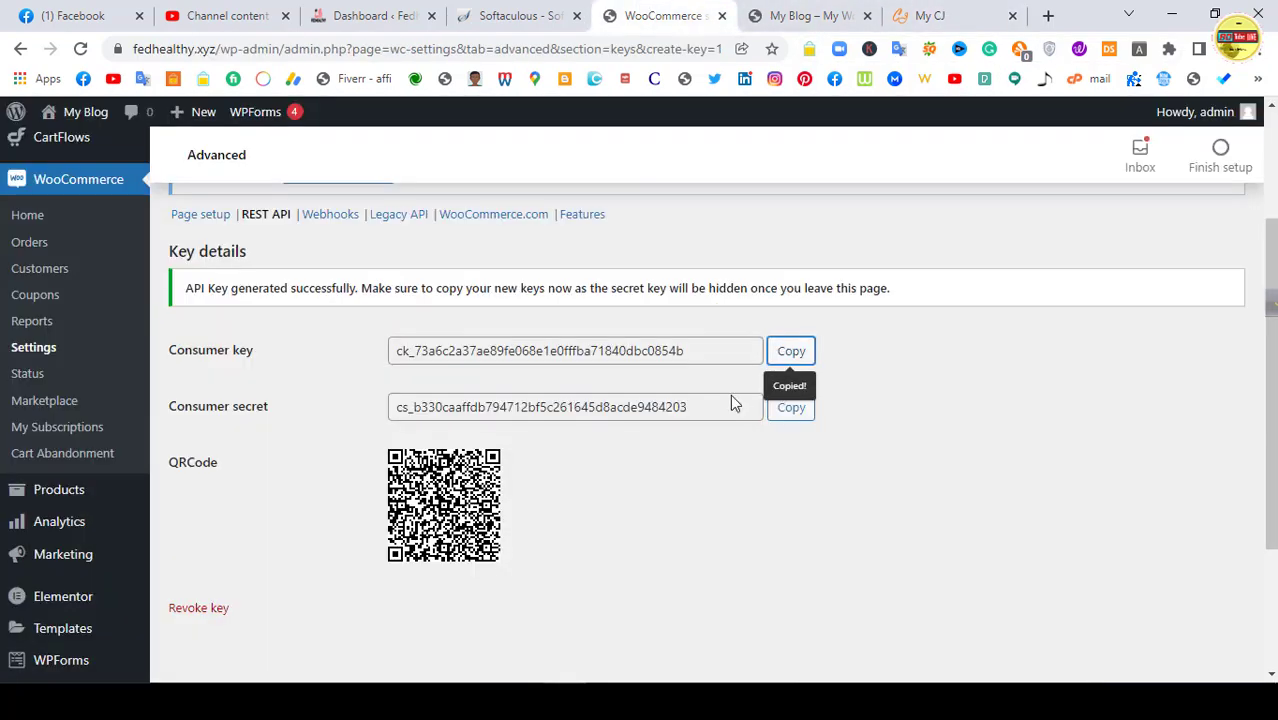
click(787, 412)
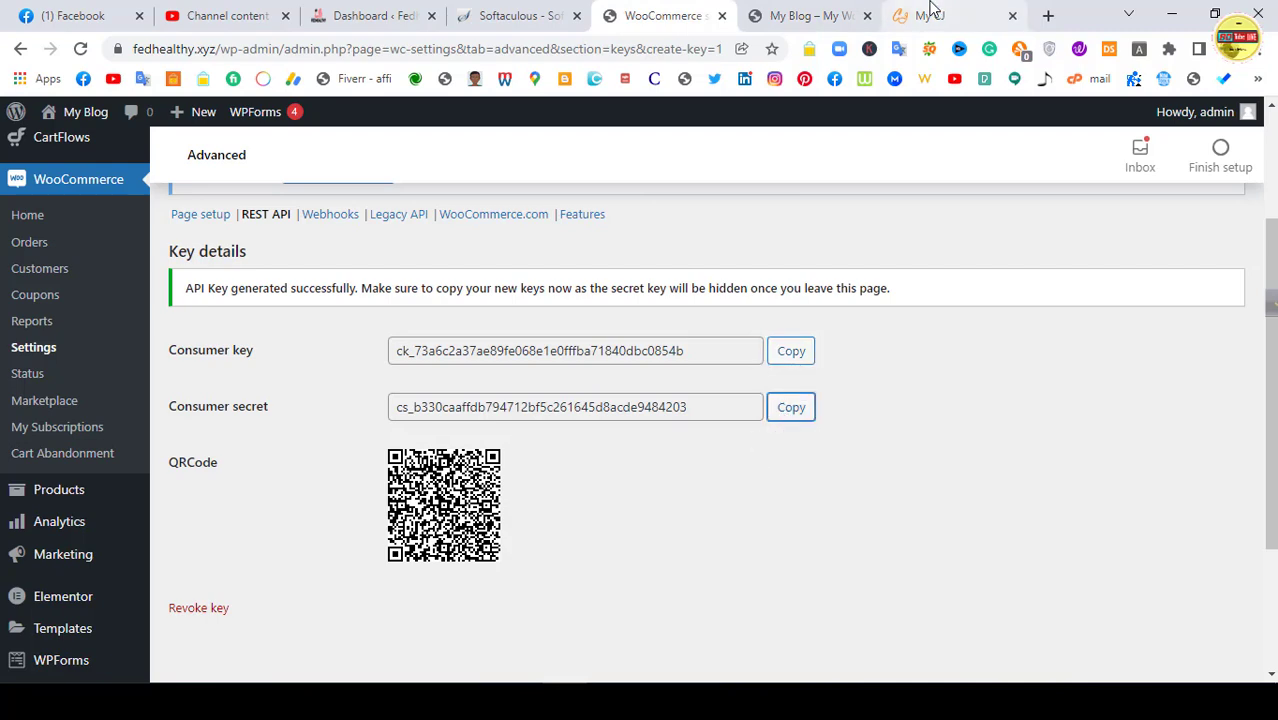
click(937, 14)
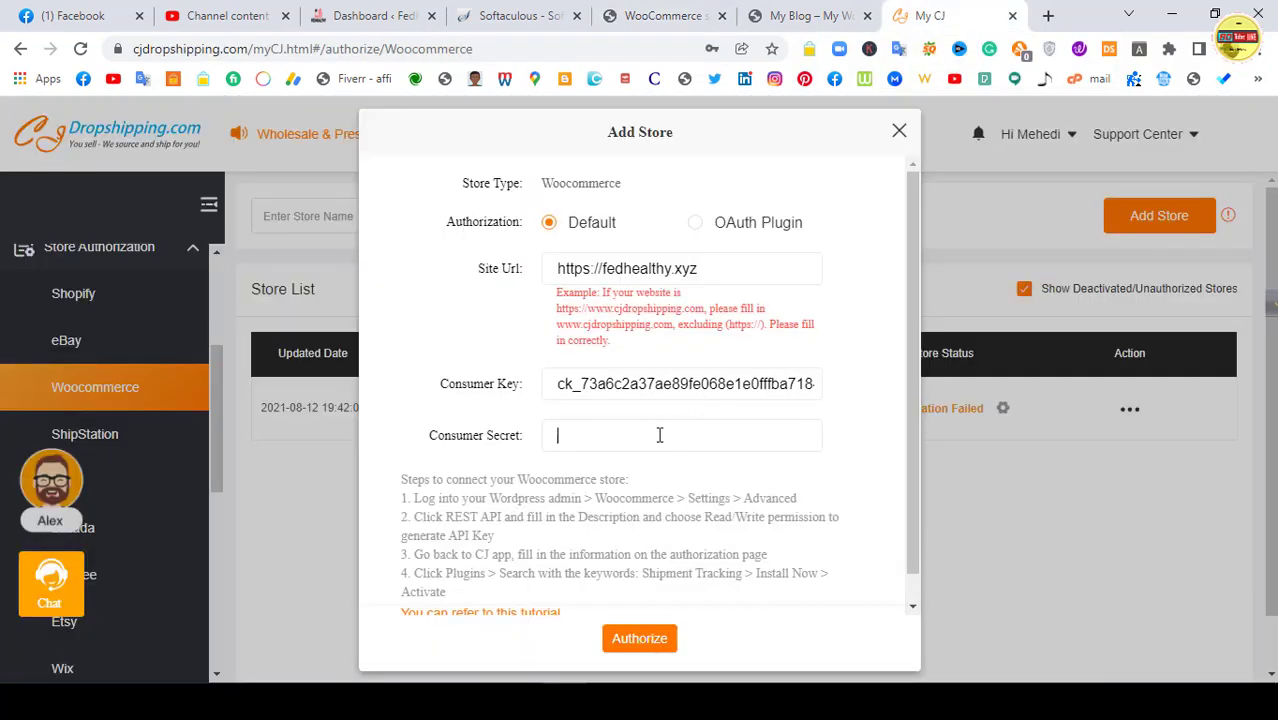
key(ctrl+v)
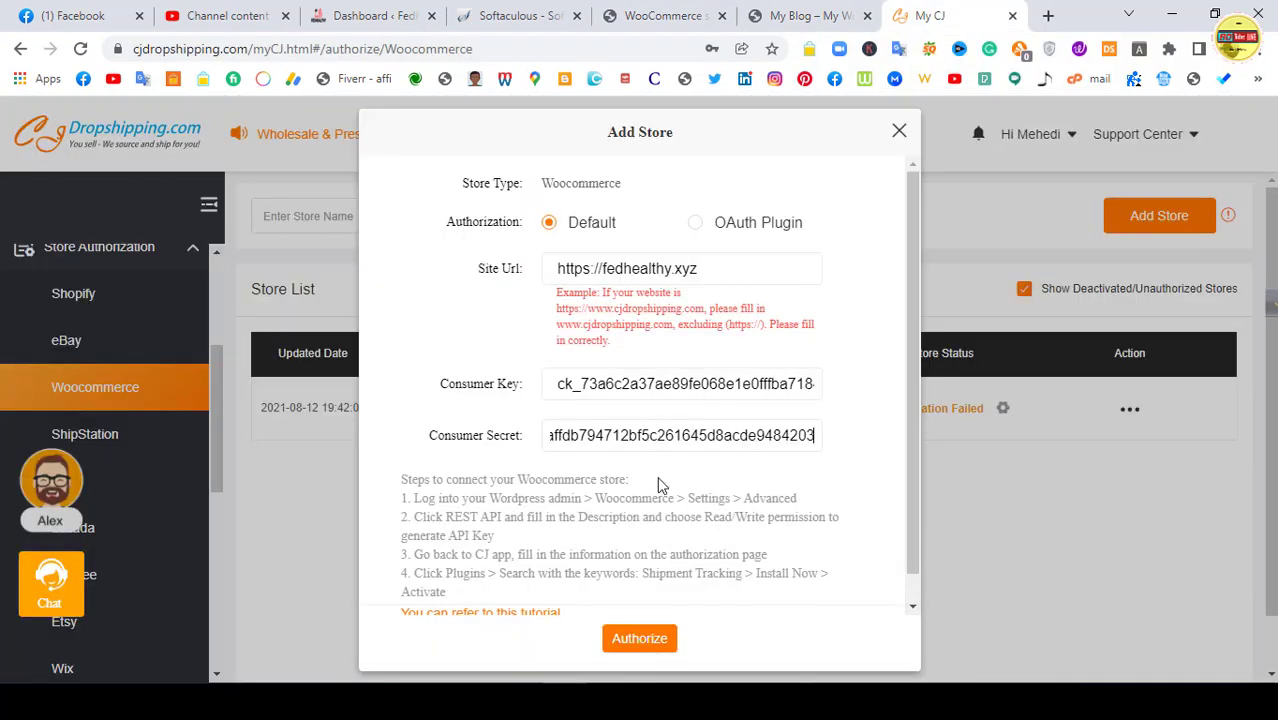
scroll(676, 548, down, 1)
click(645, 636)
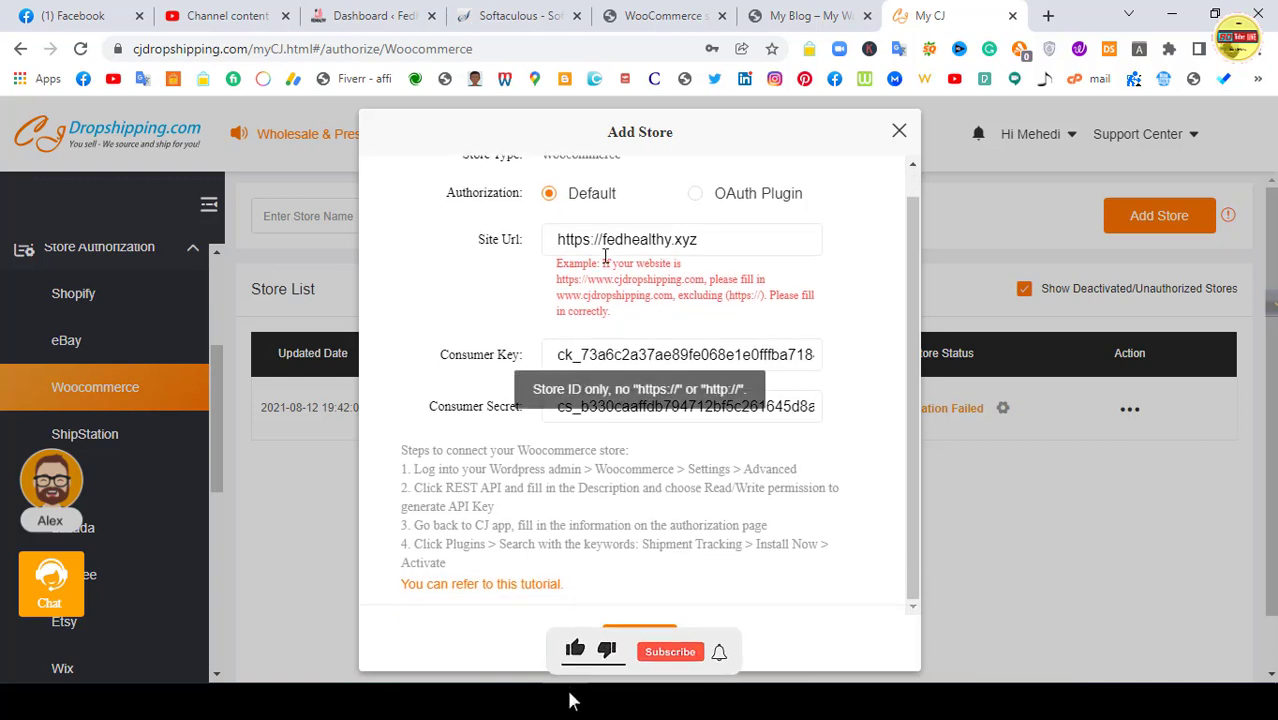
drag(604, 240, 556, 241)
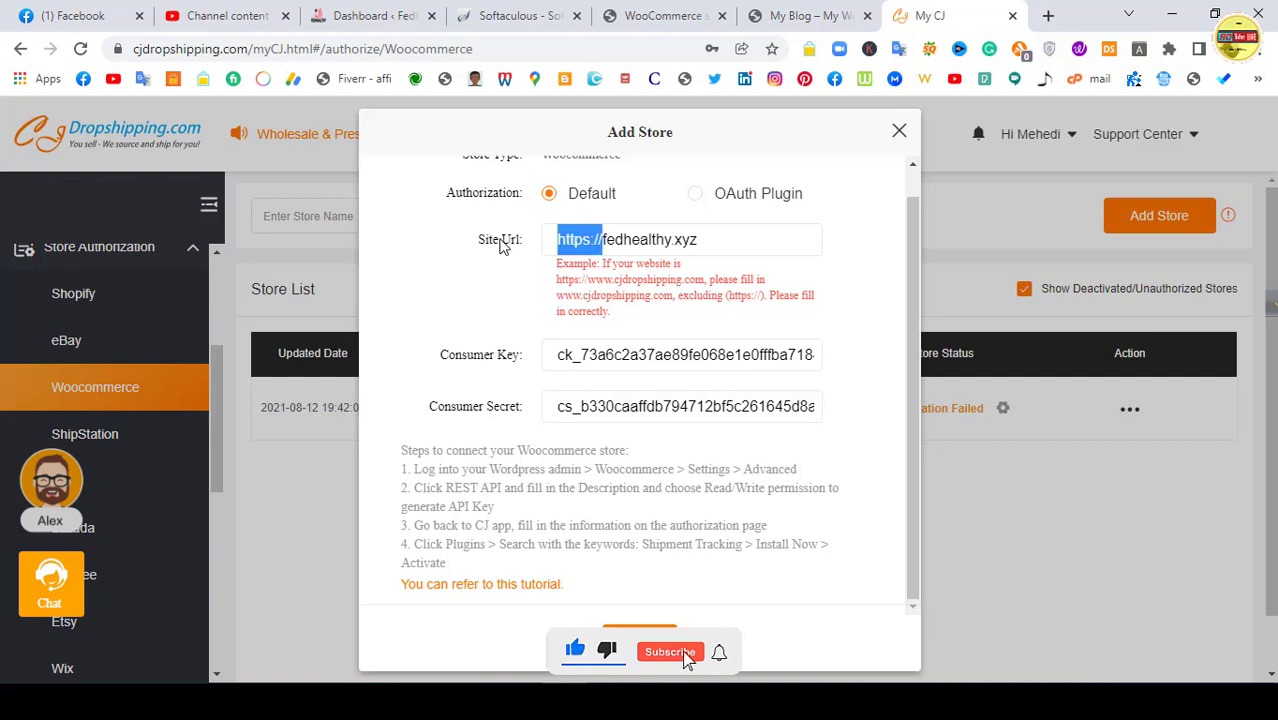
key(BackSpace)
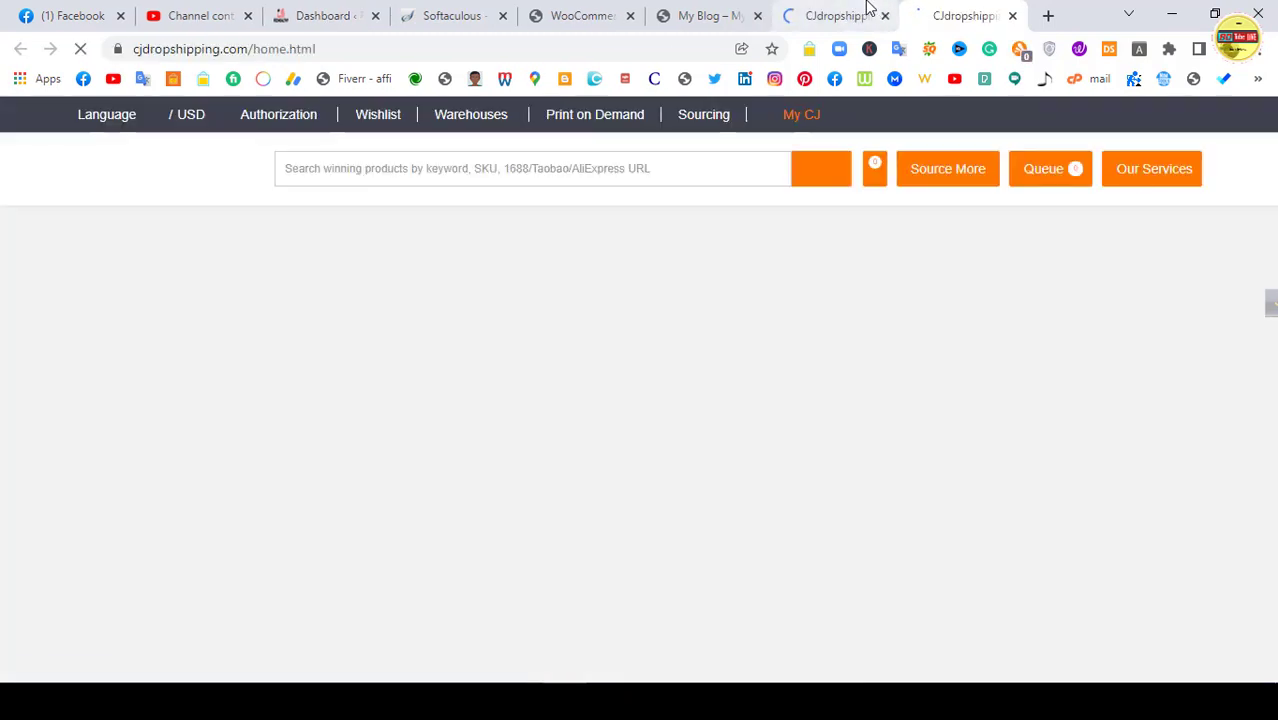
Step: Reopen the My CJ dashboard from the CJdropshipping homepage and open the Woocommerce store list under Store Authorization
click(819, 10)
click(941, 10)
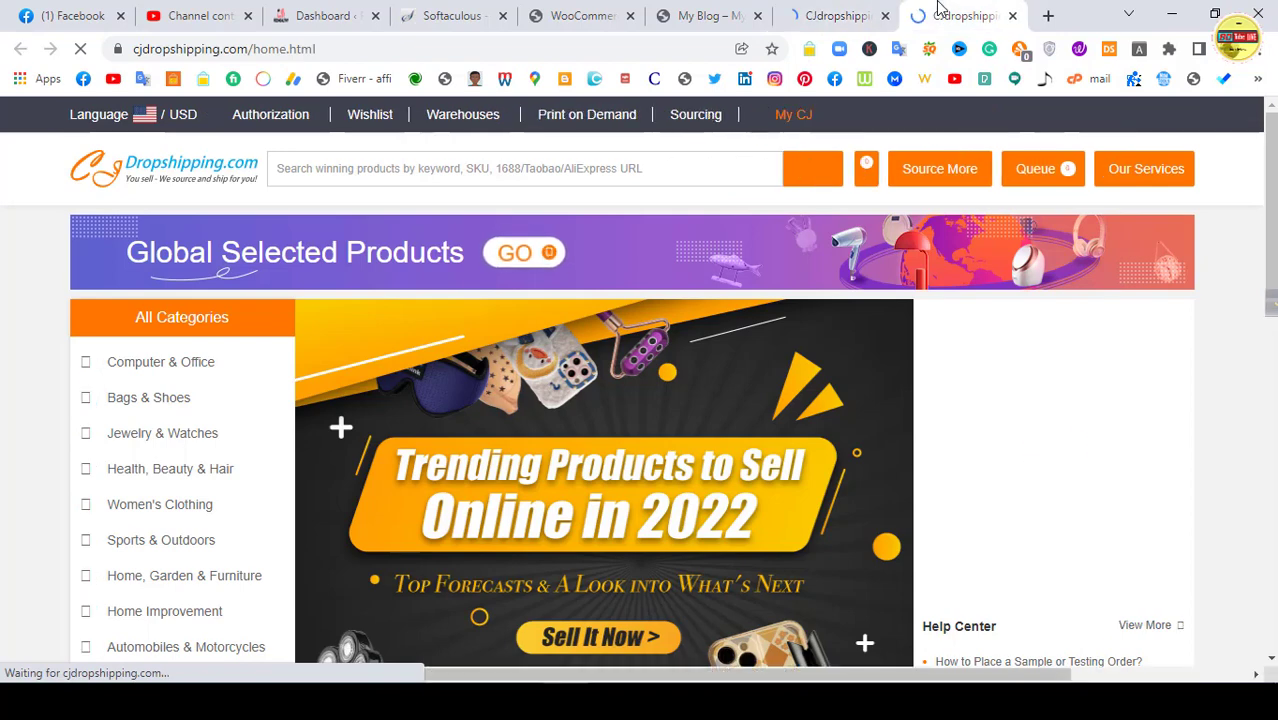
click(845, 12)
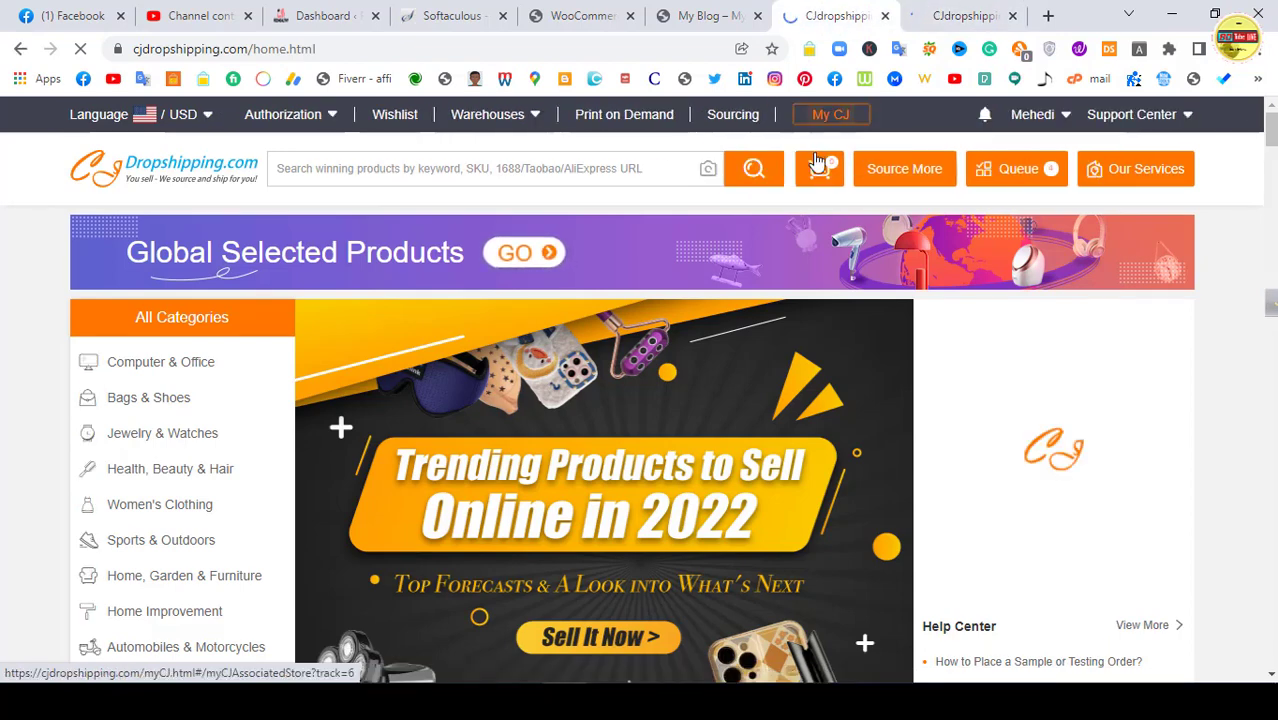
click(829, 116)
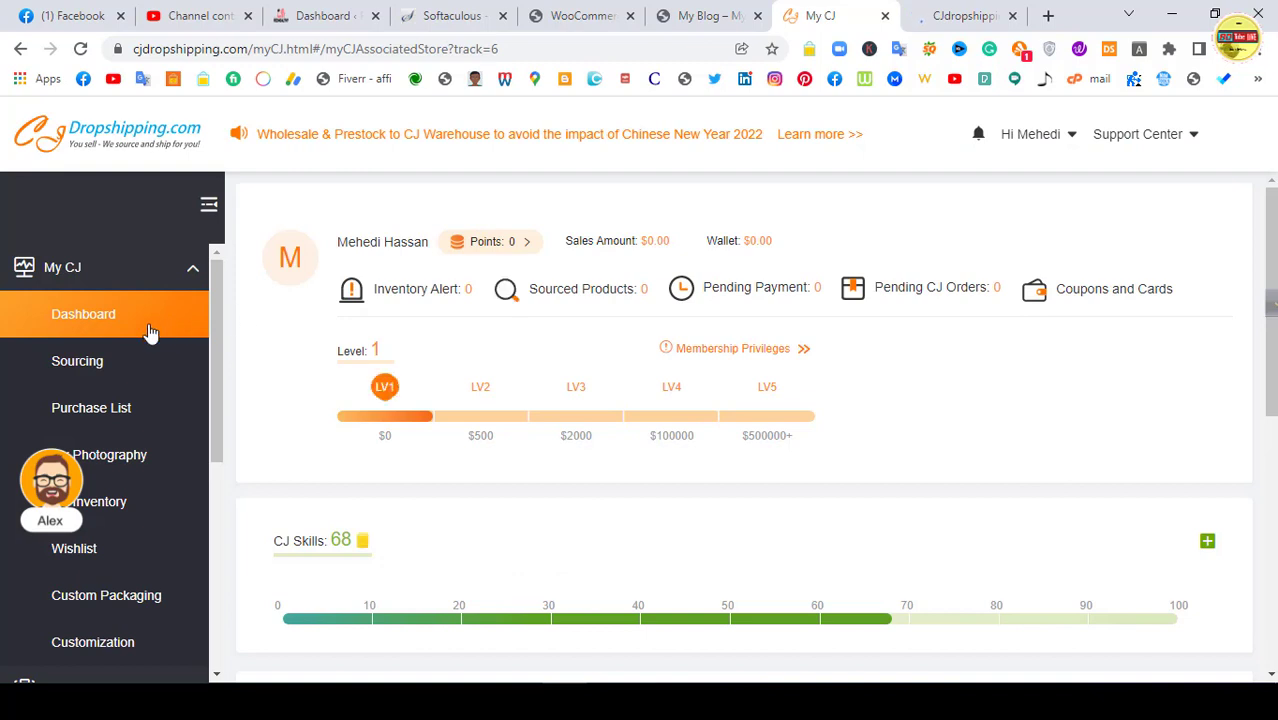
scroll(129, 440, down, 3)
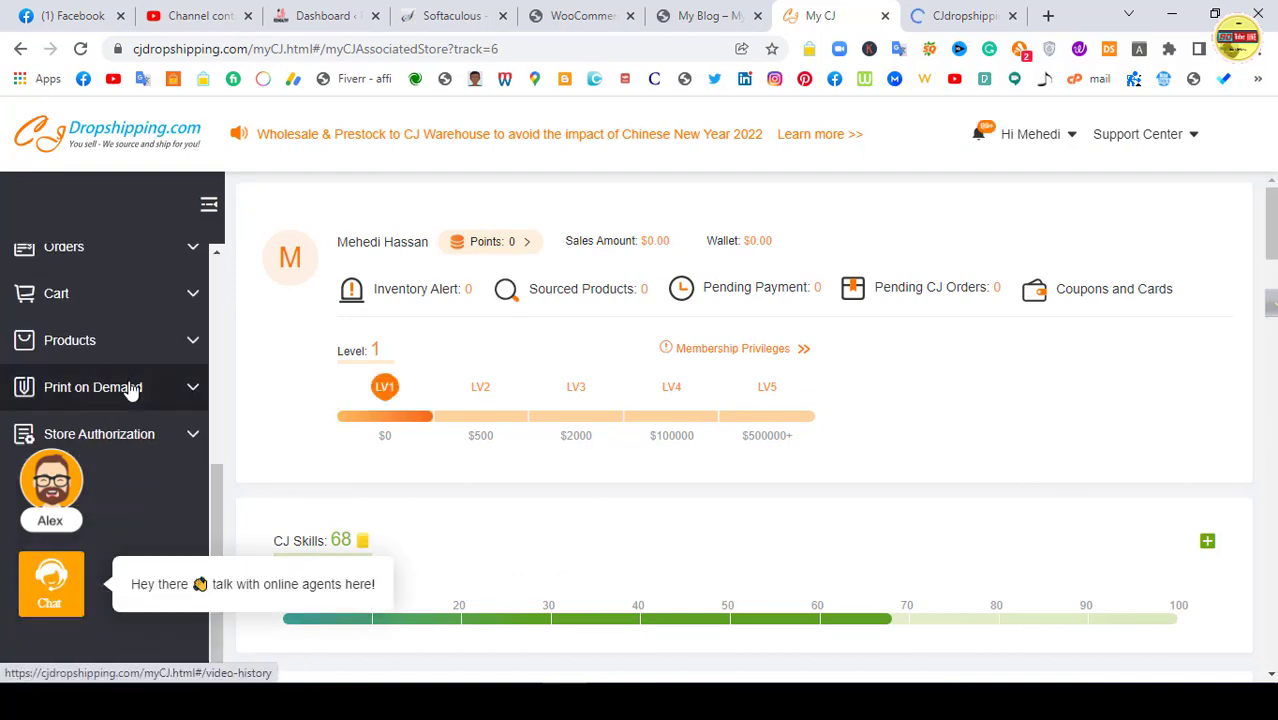
click(126, 436)
scroll(127, 440, down, 1)
scroll(127, 440, down, 1)
click(116, 396)
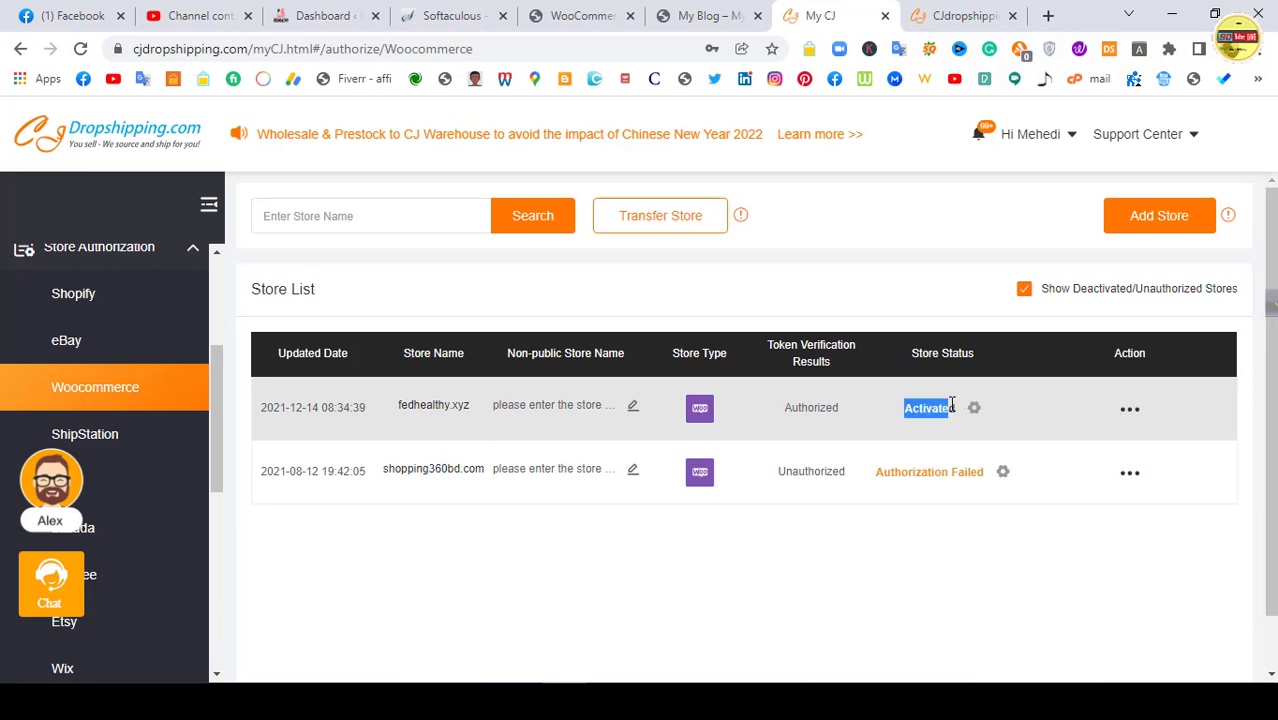
Step: Check the actions offered for the fedhealthy.xyz store, and switch back to the WooCommerce settings in WordPress
click(970, 540)
click(1130, 410)
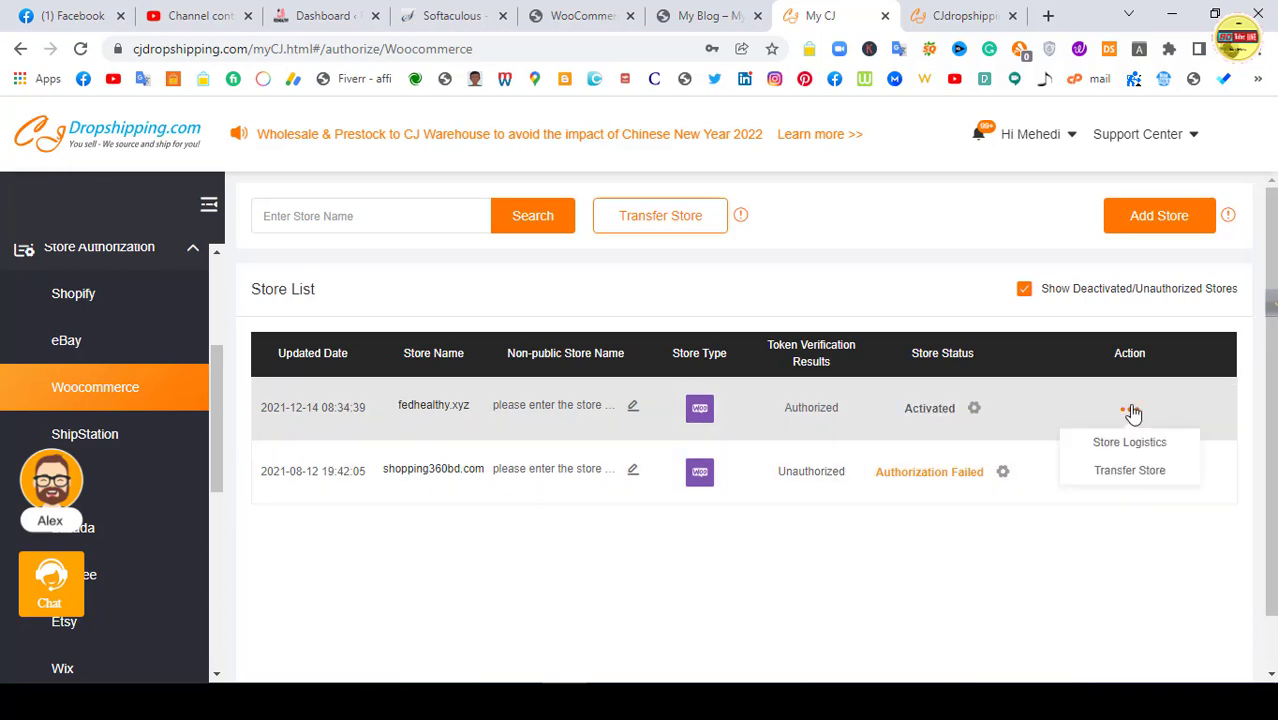
click(1127, 408)
click(1130, 410)
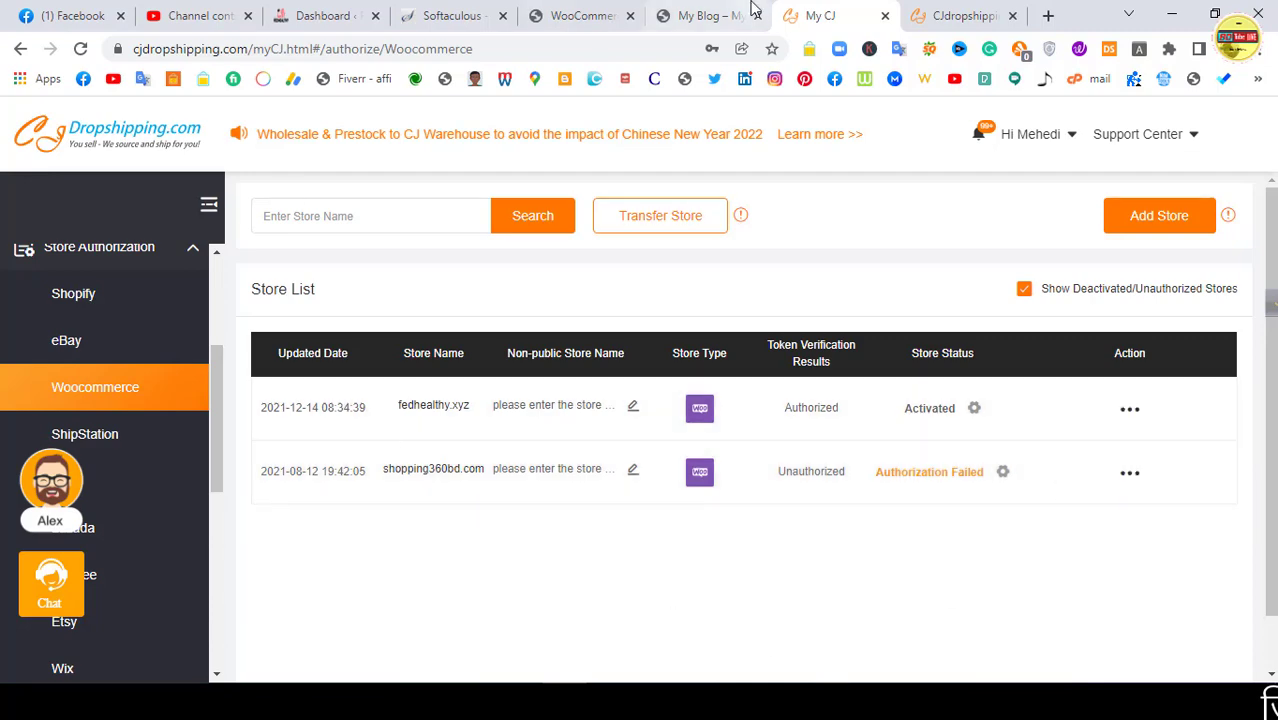
click(557, 8)
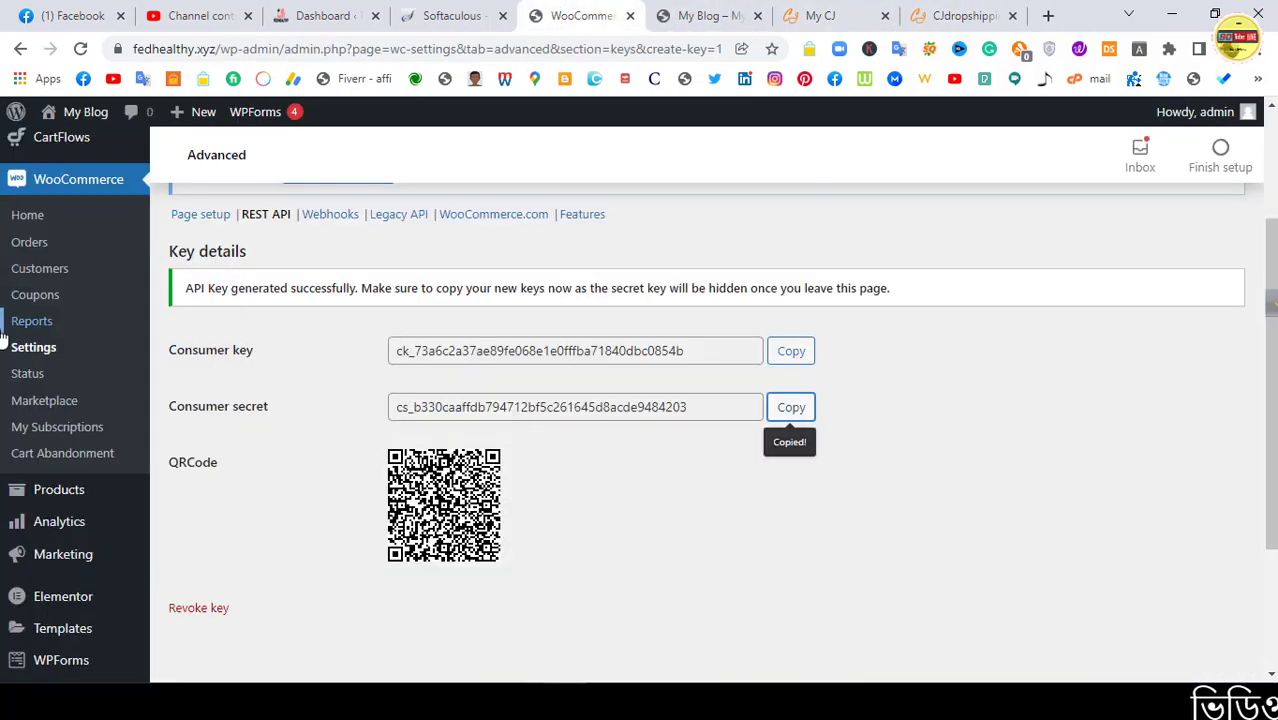
Step: Switch to the CJdropshipping homepage, dismiss the assistant's greeting, and browse down to the Trending Products section
click(940, 8)
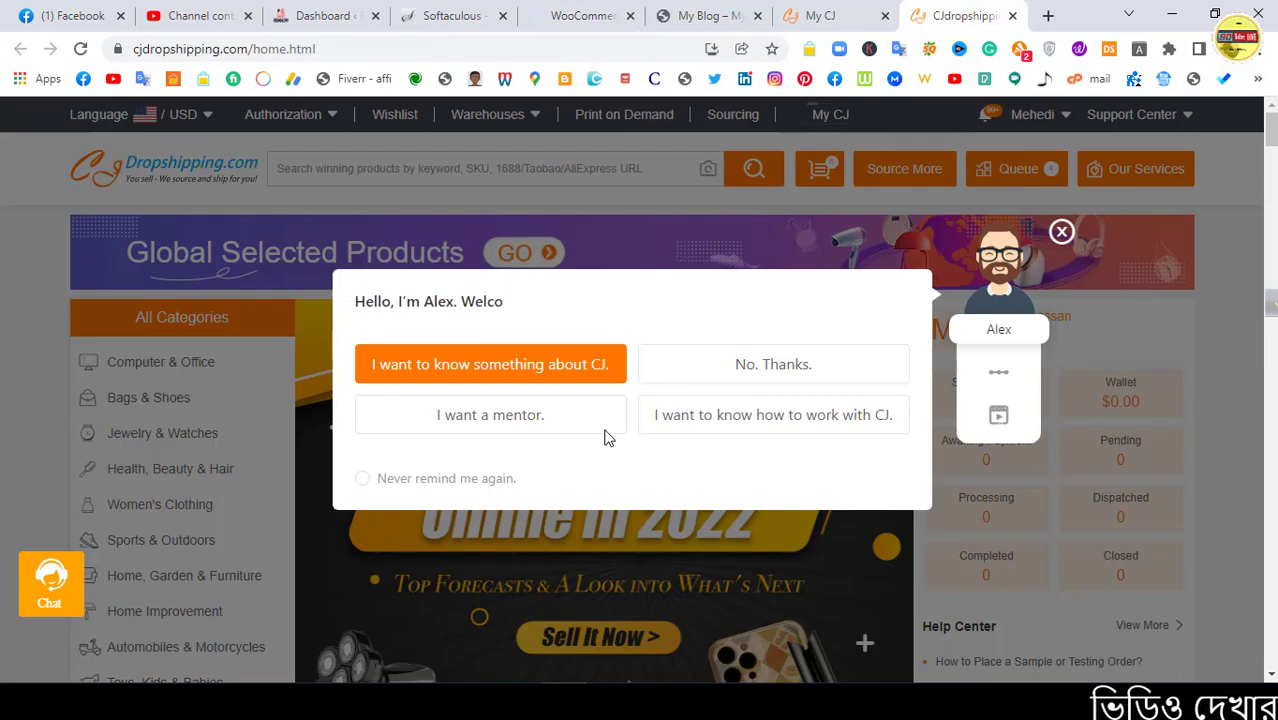
click(1062, 234)
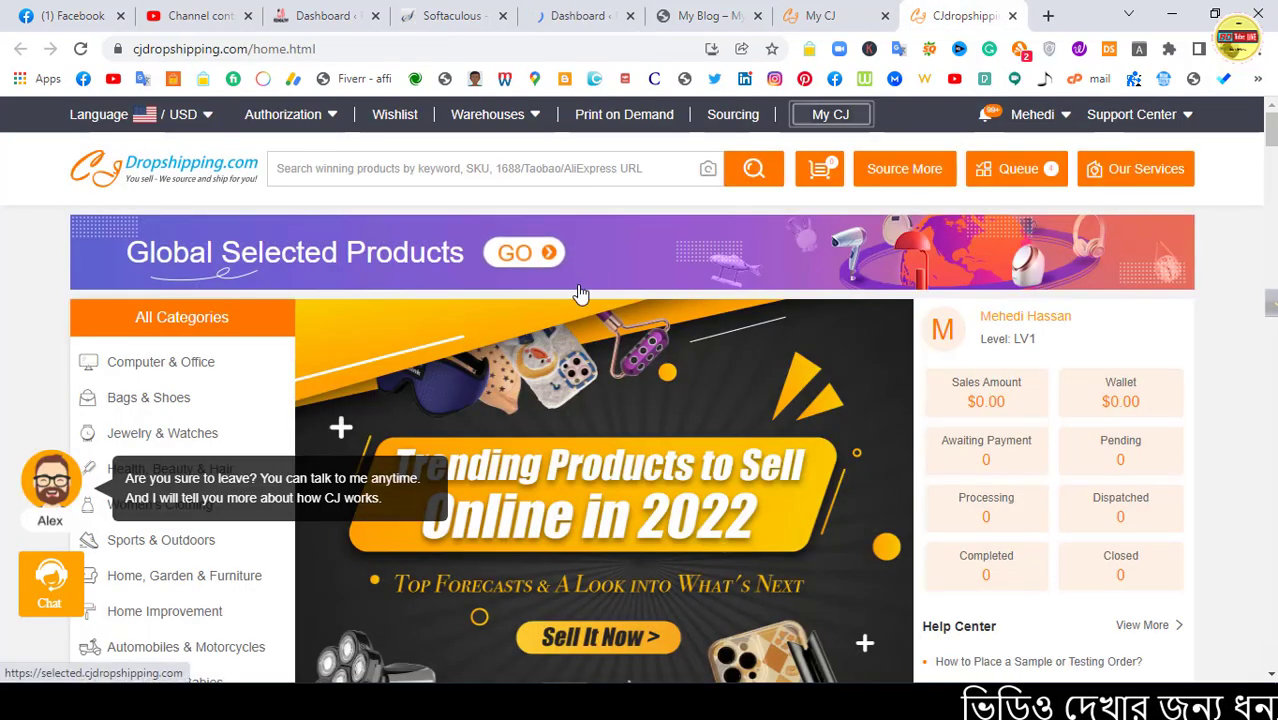
scroll(265, 400, down, 5)
scroll(826, 455, down, 7)
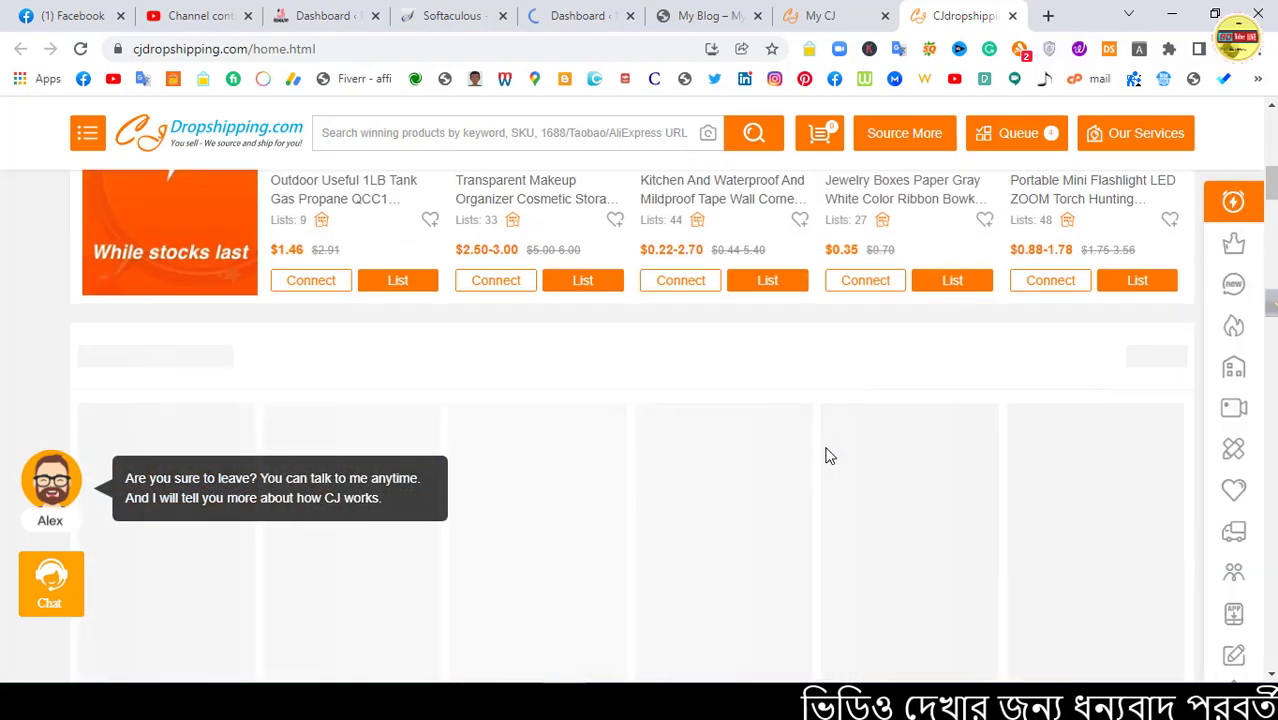
scroll(828, 452, up, 5)
scroll(912, 376, down, 4)
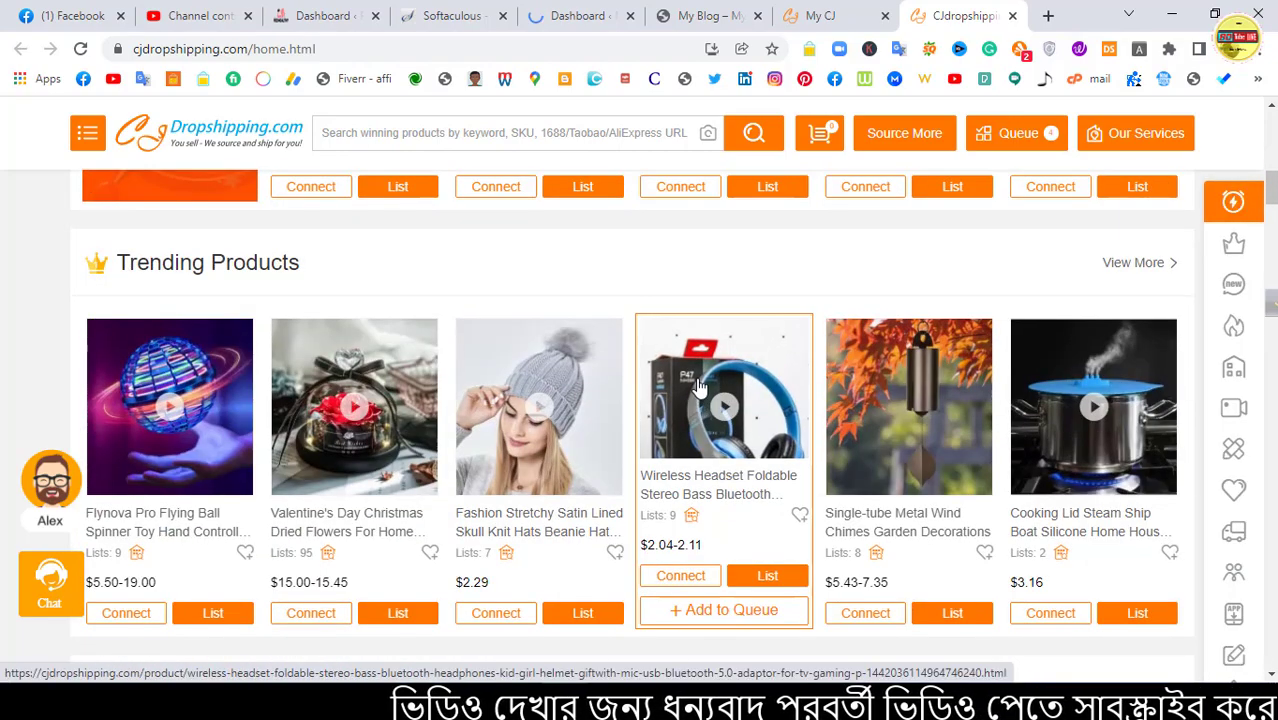
Step: Open the product page of the Fashion Stretchy Satin Lined Skull Knit beanie hat from Trending Products
scroll(512, 468, down, 1)
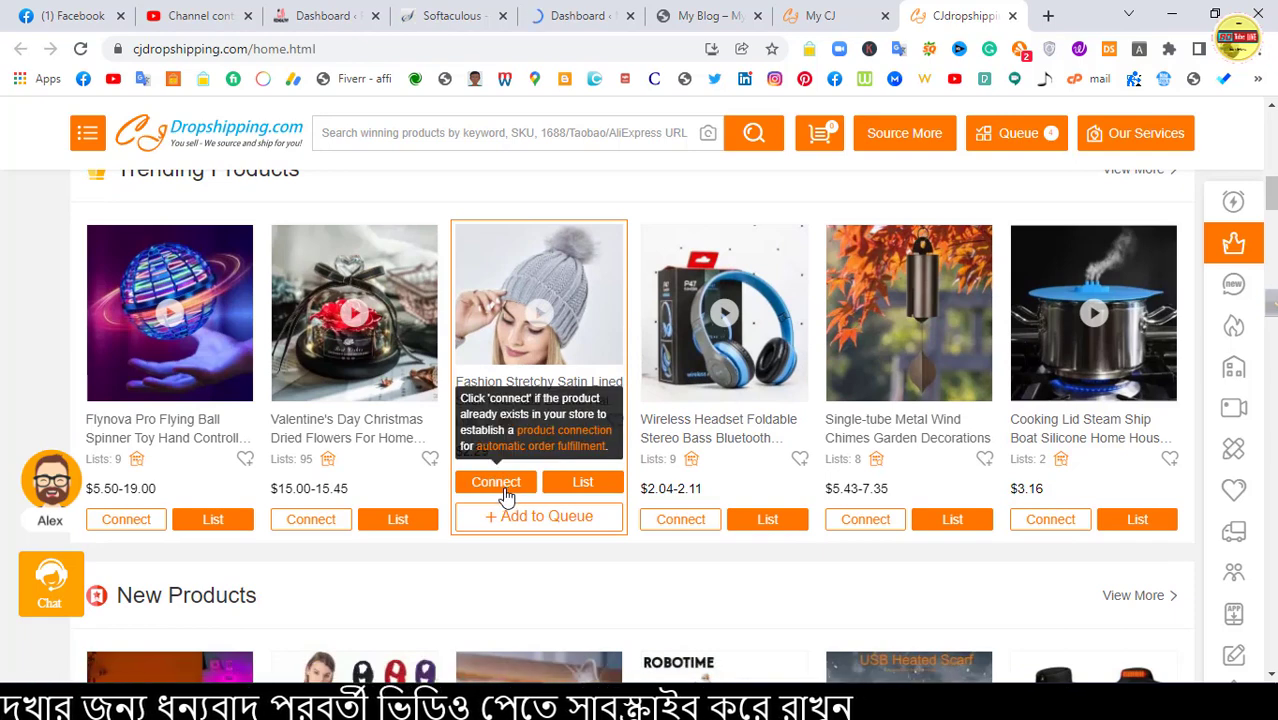
click(533, 386)
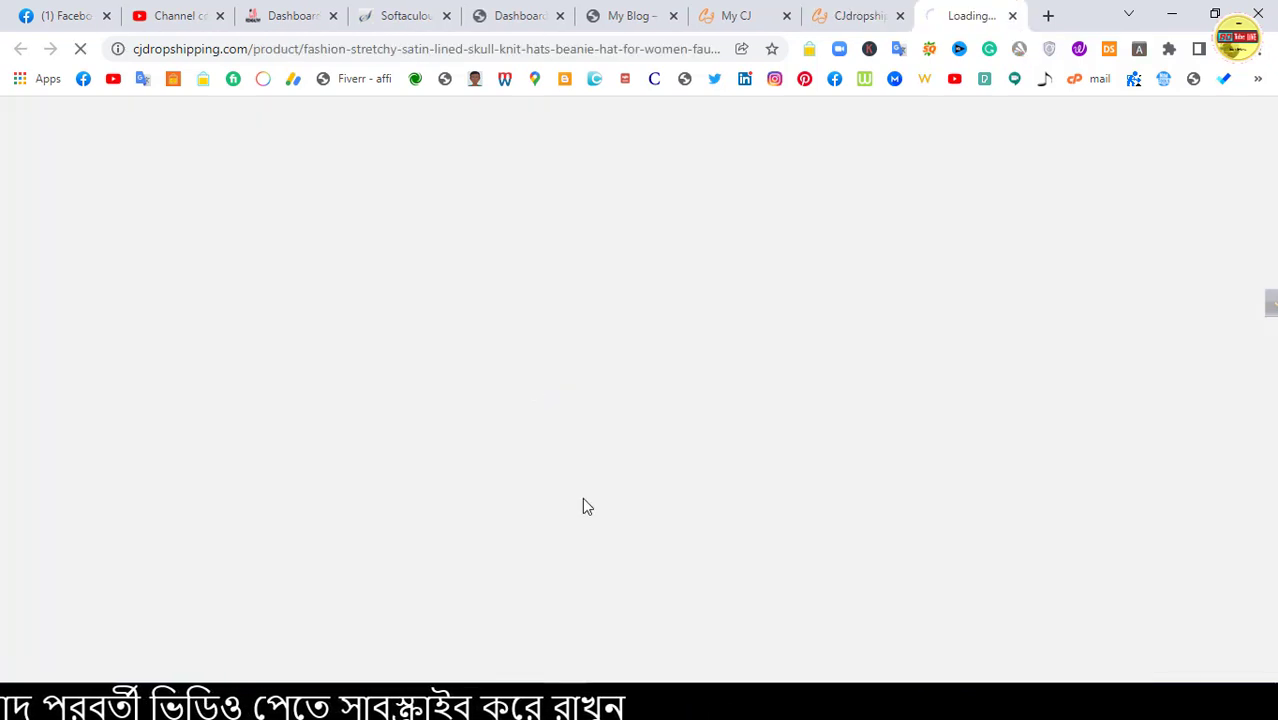
click(850, 15)
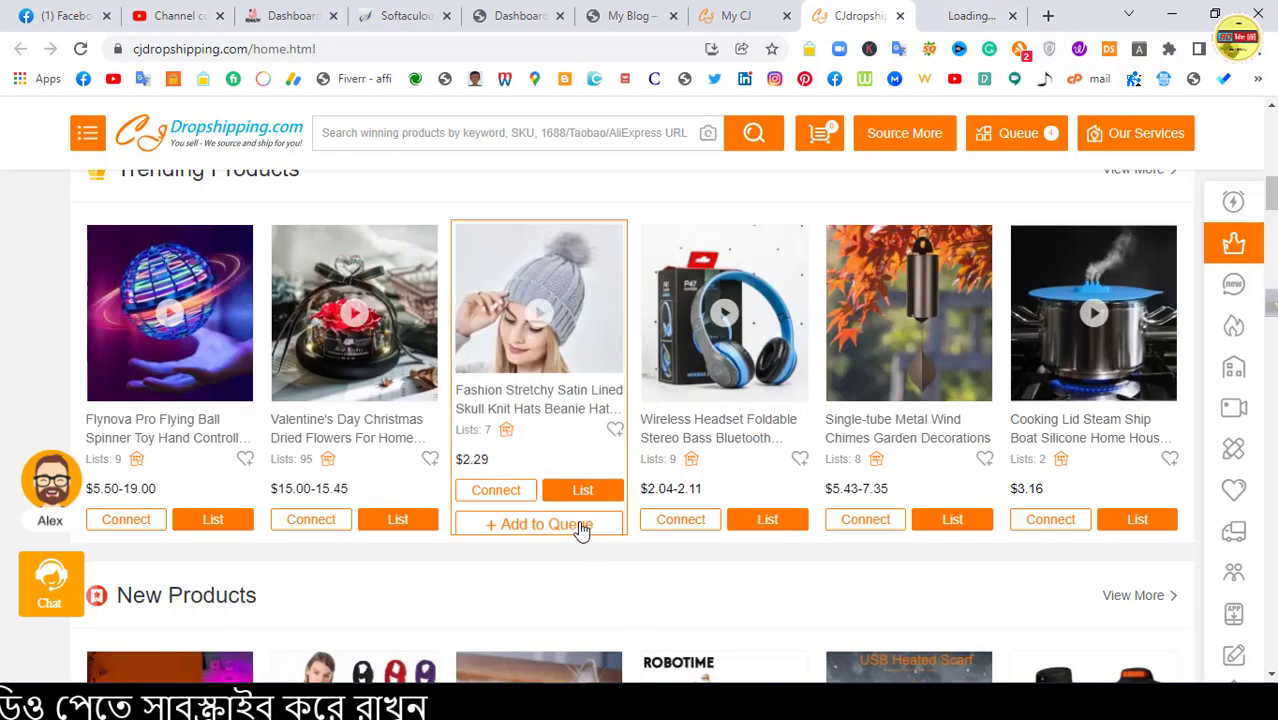
click(968, 15)
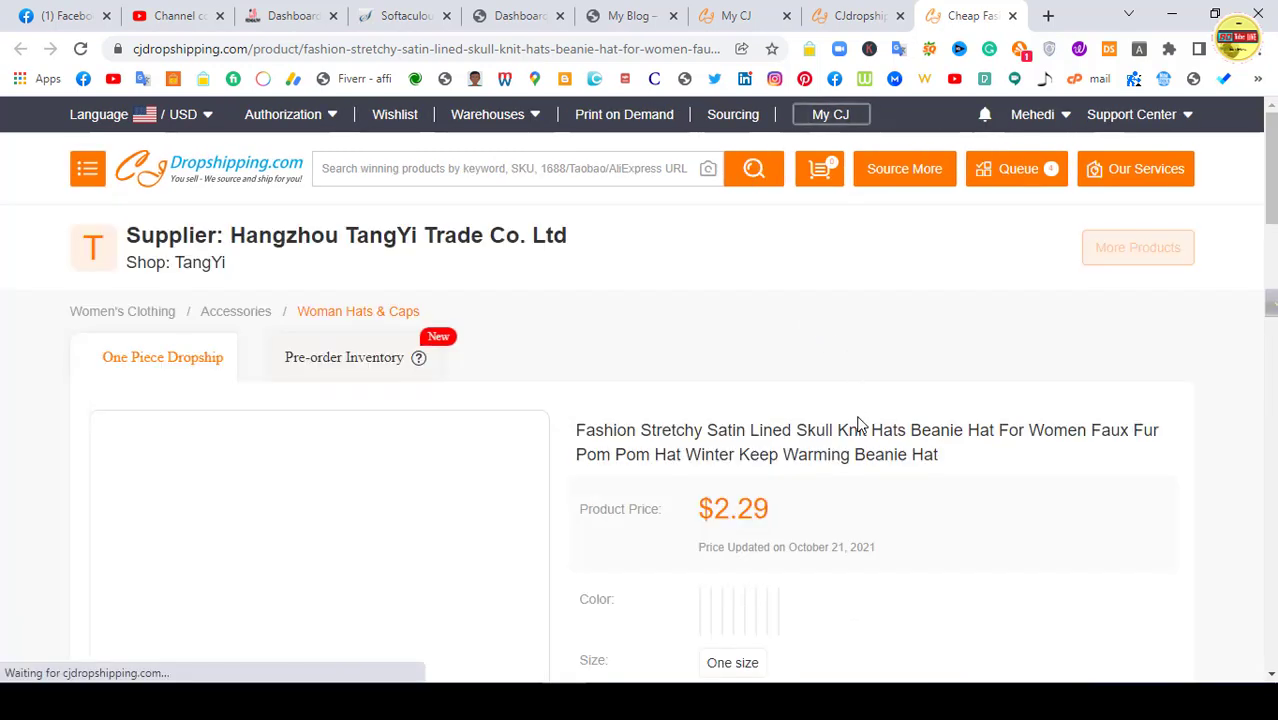
Step: Check the hat's warehouse and inventory source options, and set its platform to Woocommerce
scroll(864, 374, down, 2)
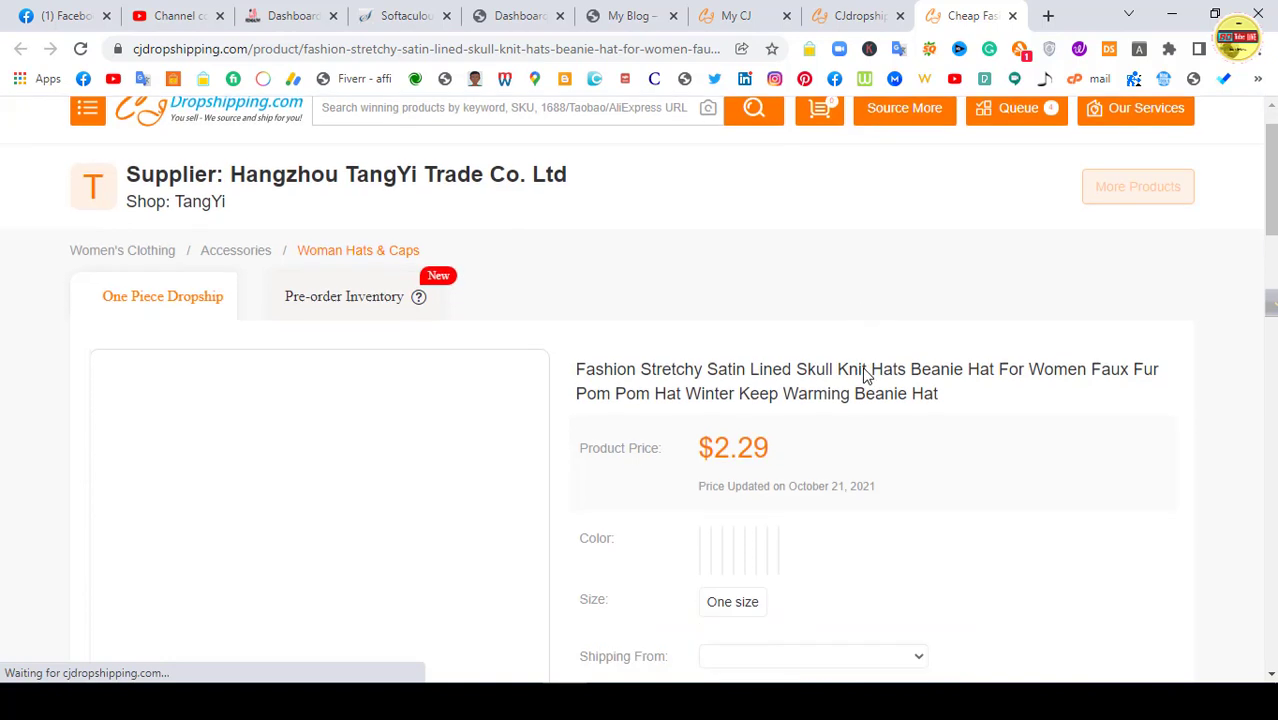
scroll(964, 331, down, 1)
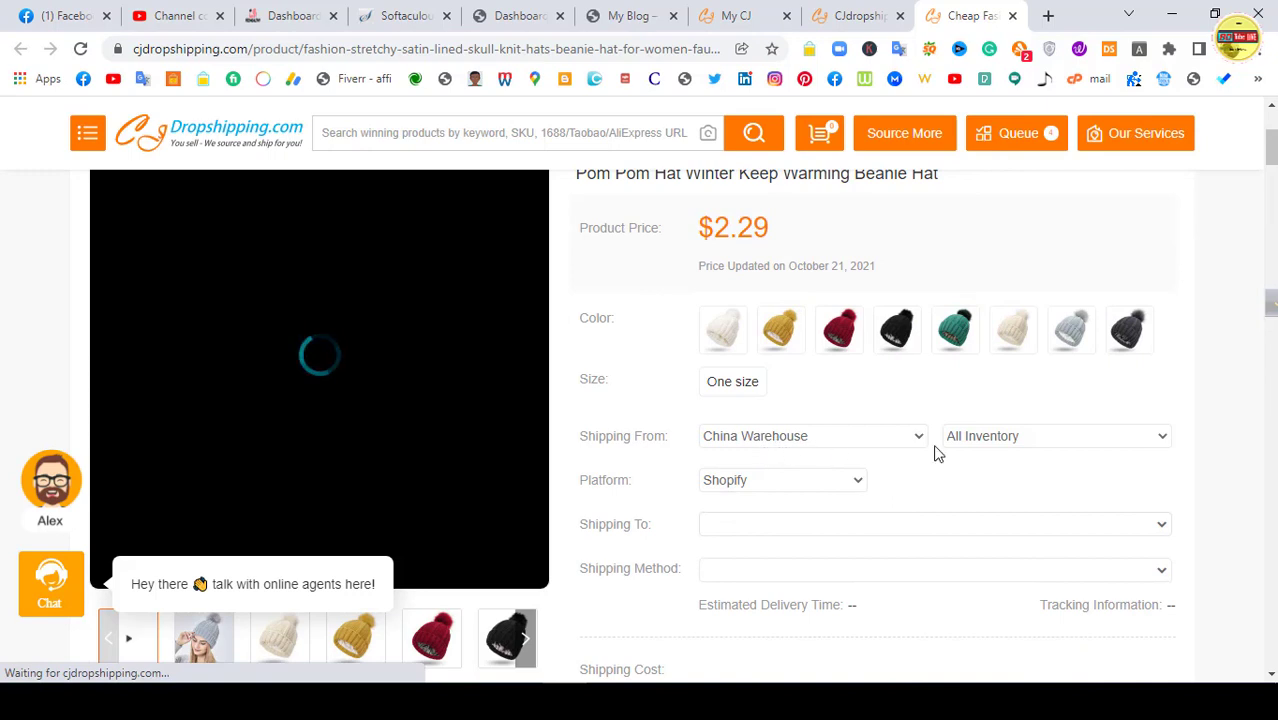
click(845, 438)
click(845, 440)
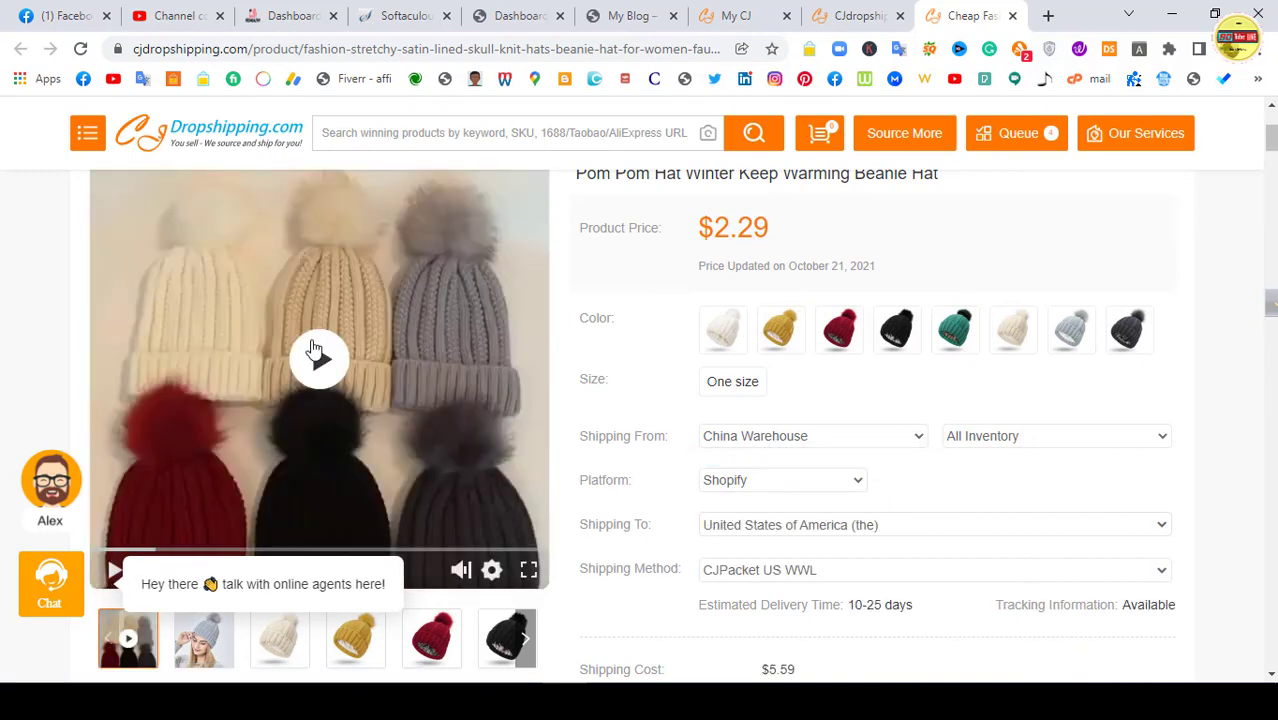
click(1034, 451)
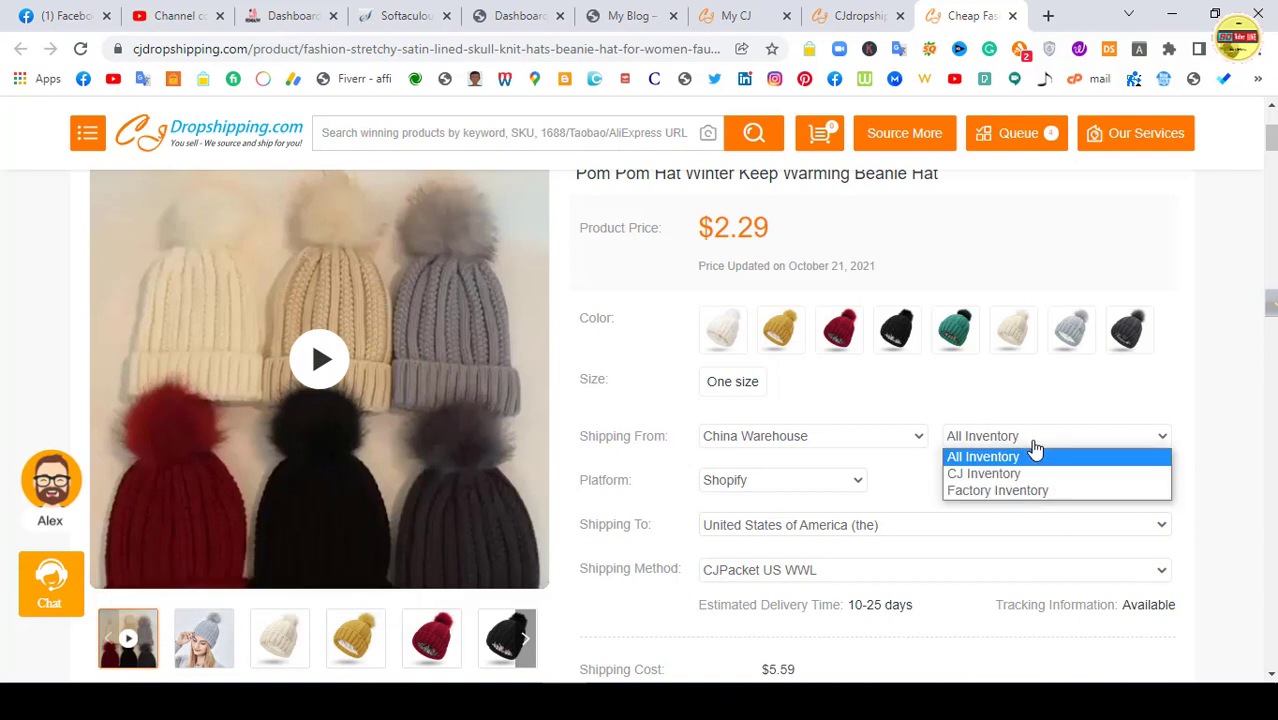
click(1035, 447)
scroll(916, 479, down, 1)
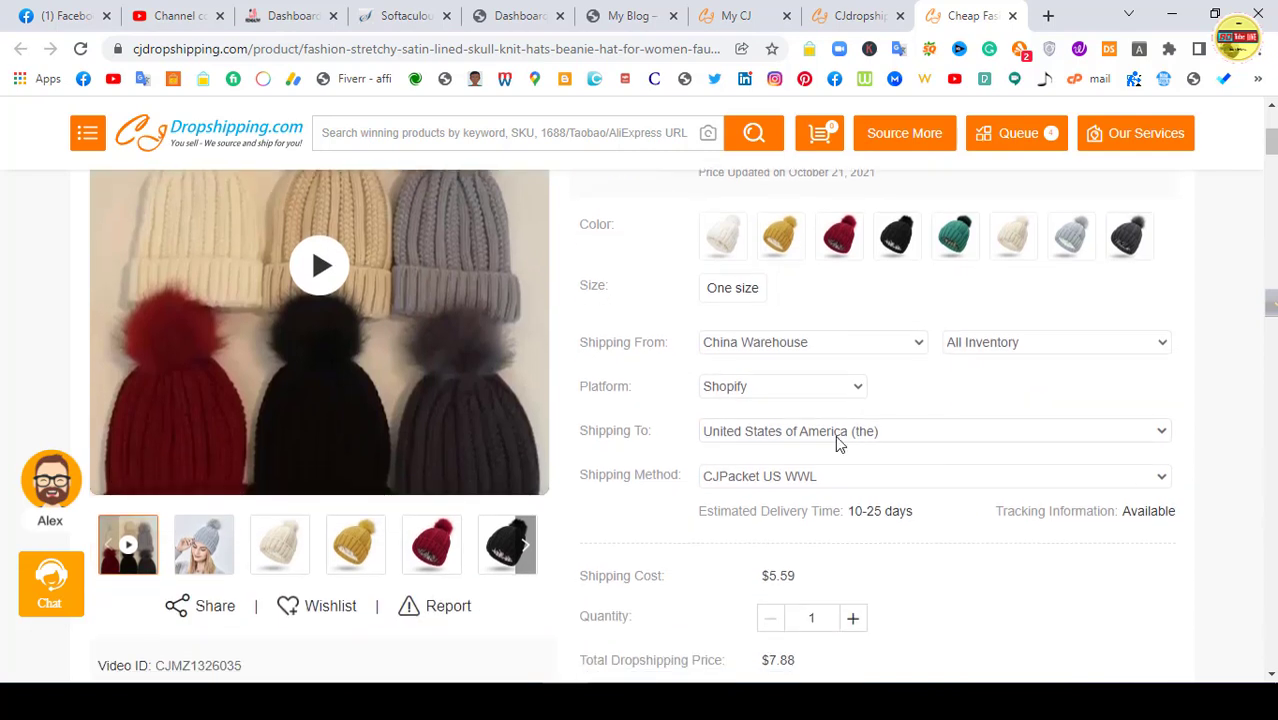
click(767, 397)
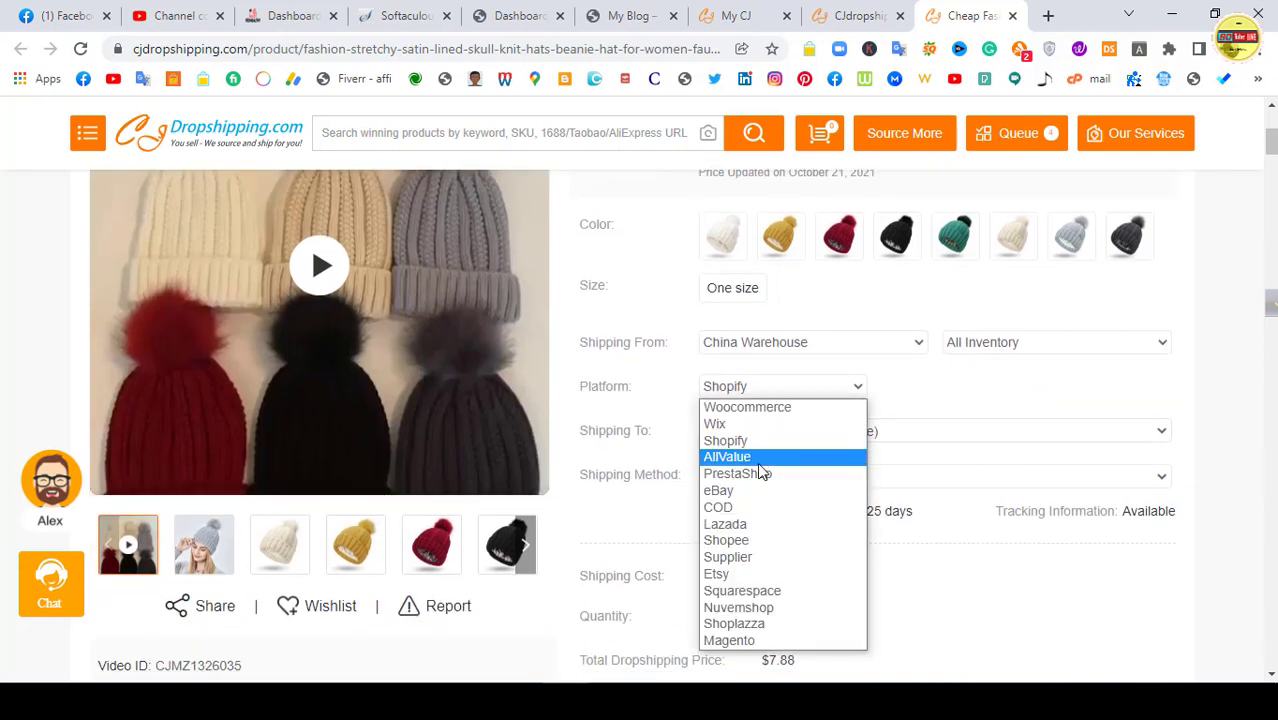
click(757, 400)
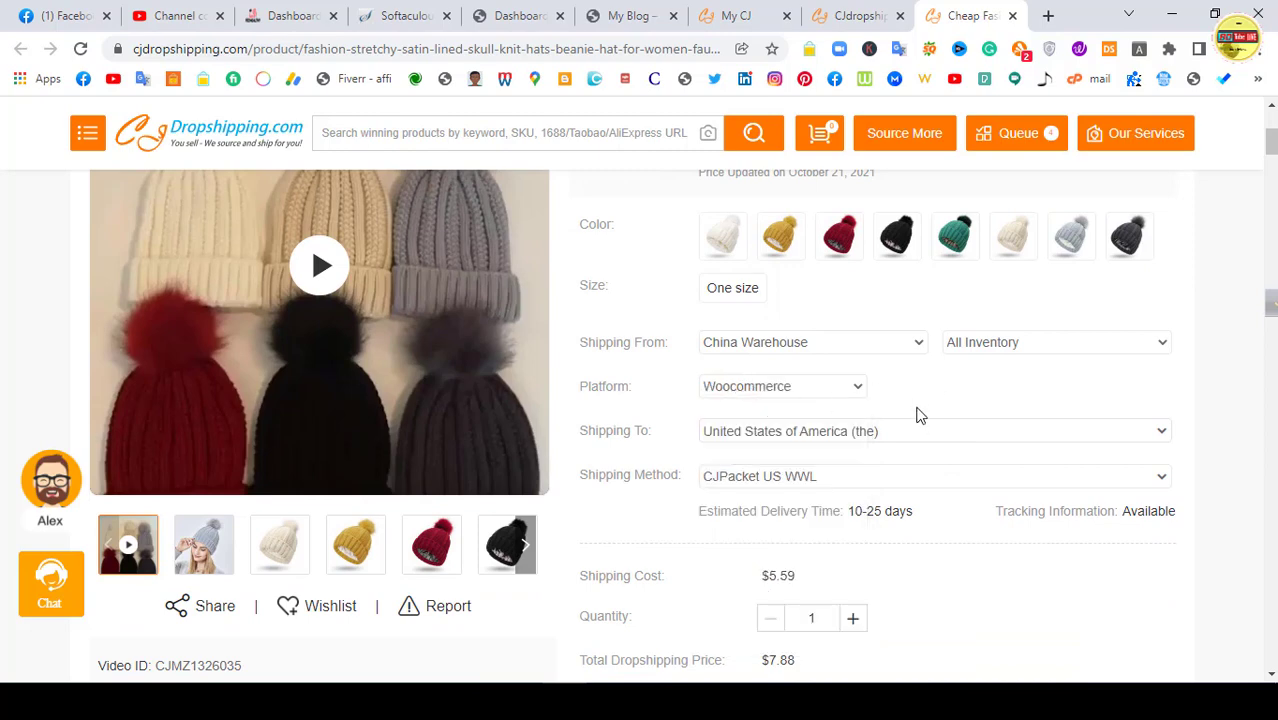
Step: Review the hat's destination countries, processing time, and available shipping methods with their costs and delivery times
scroll(680, 408, down, 1)
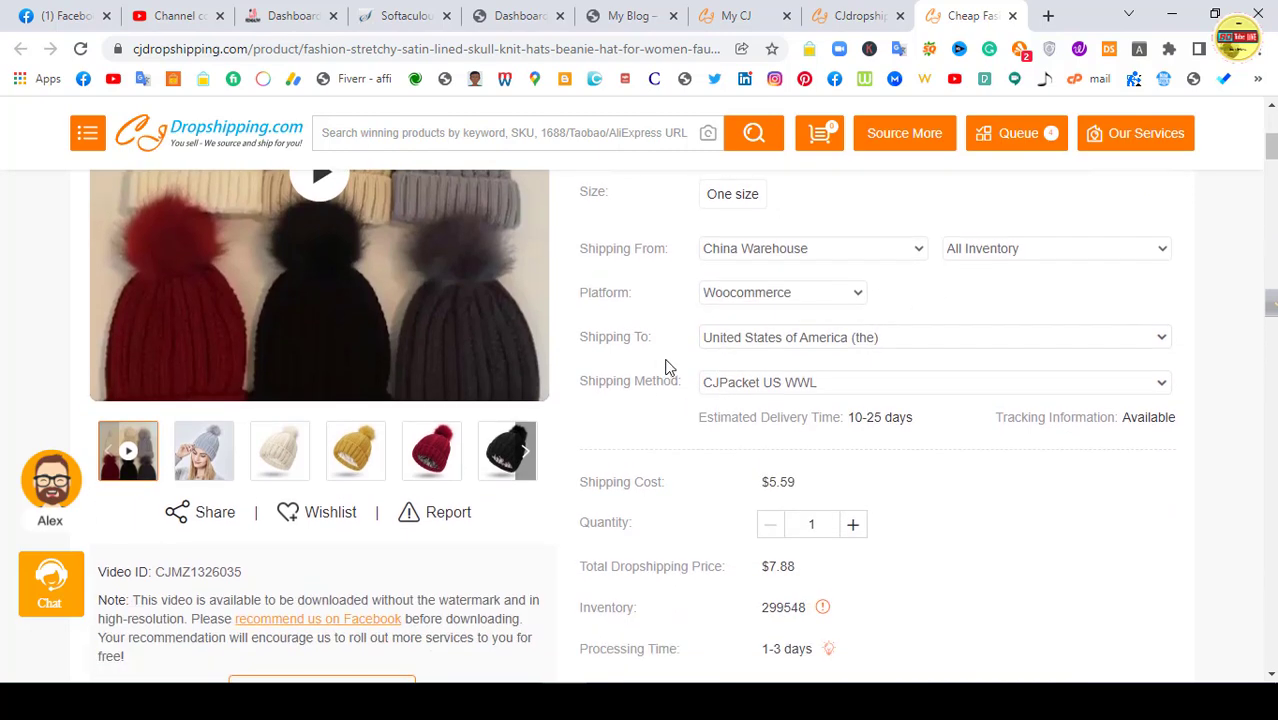
click(766, 344)
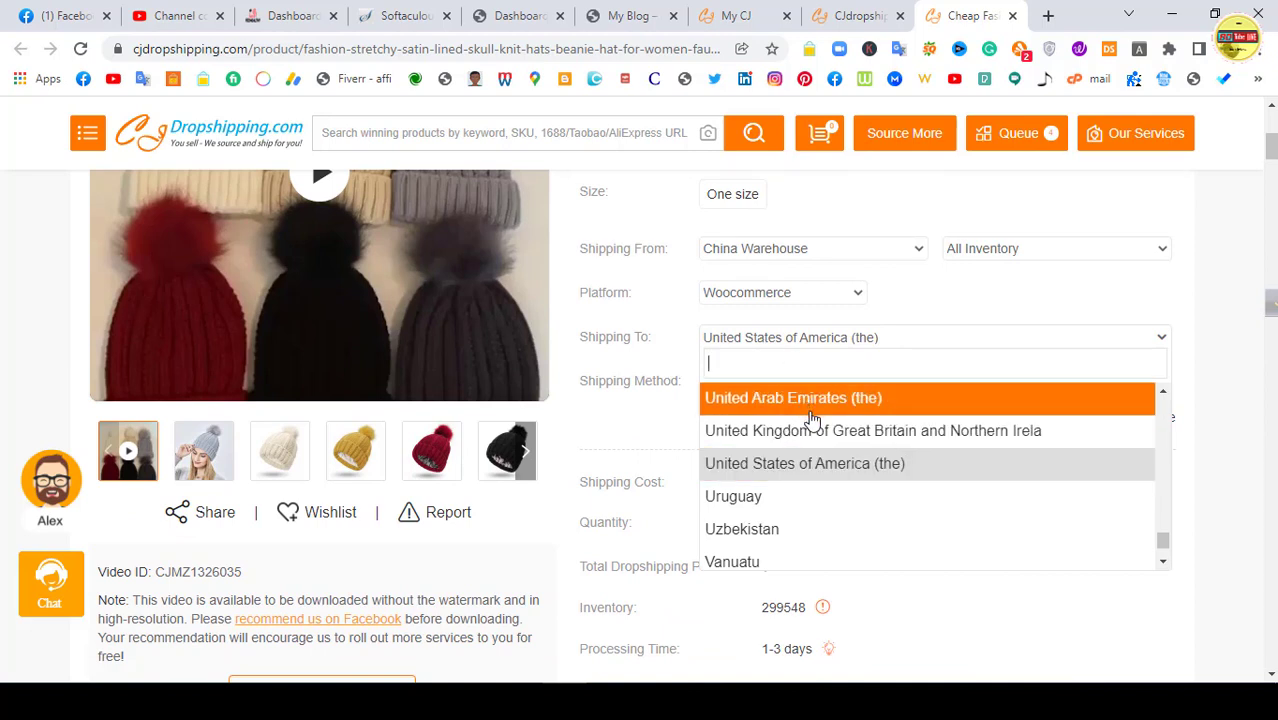
click(752, 355)
scroll(705, 510, down, 1)
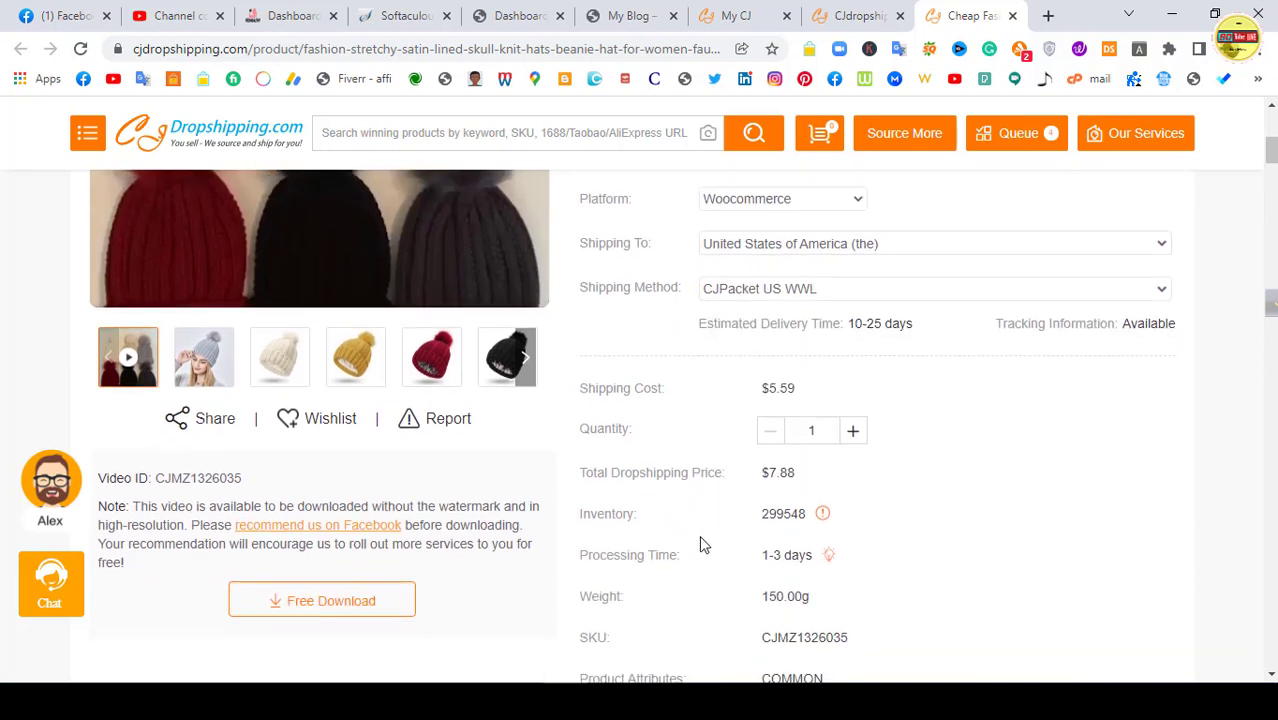
drag(758, 560, 822, 556)
click(956, 558)
click(762, 292)
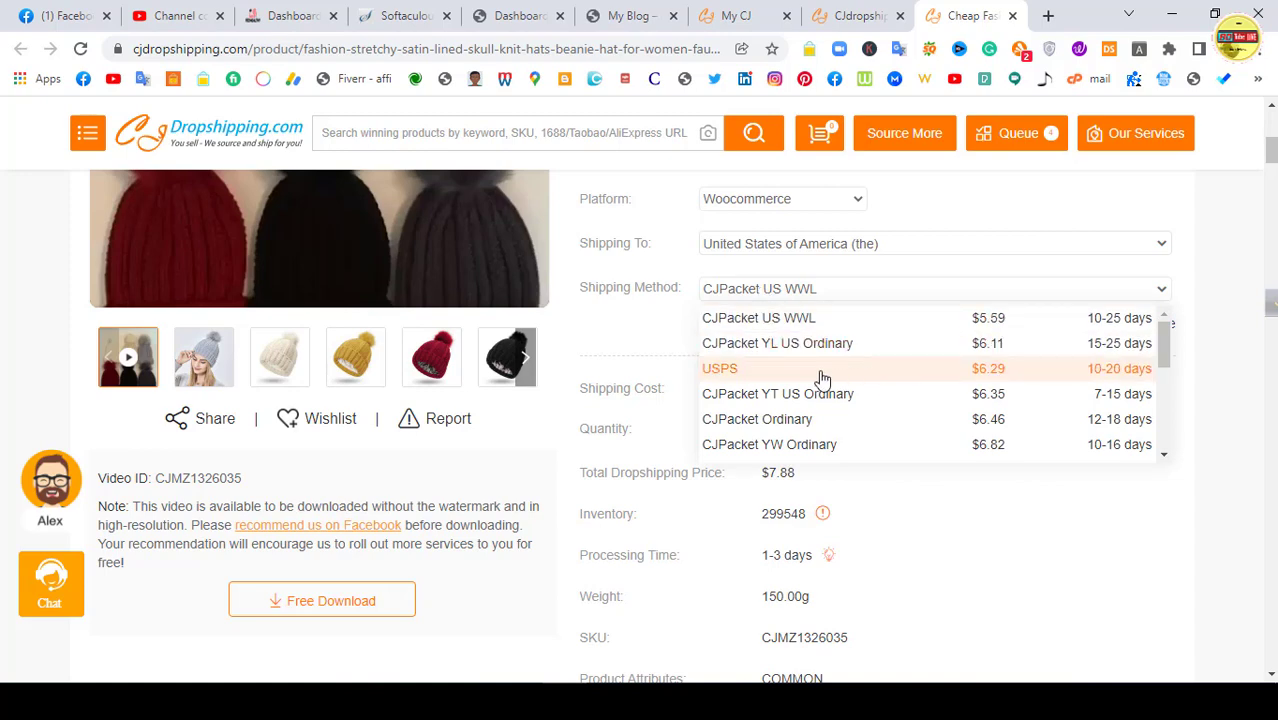
click(629, 347)
Step: Start listing the hat for the fedhealthy.xyz Woocommerce store, and assign it to the Women category
scroll(627, 498, down, 4)
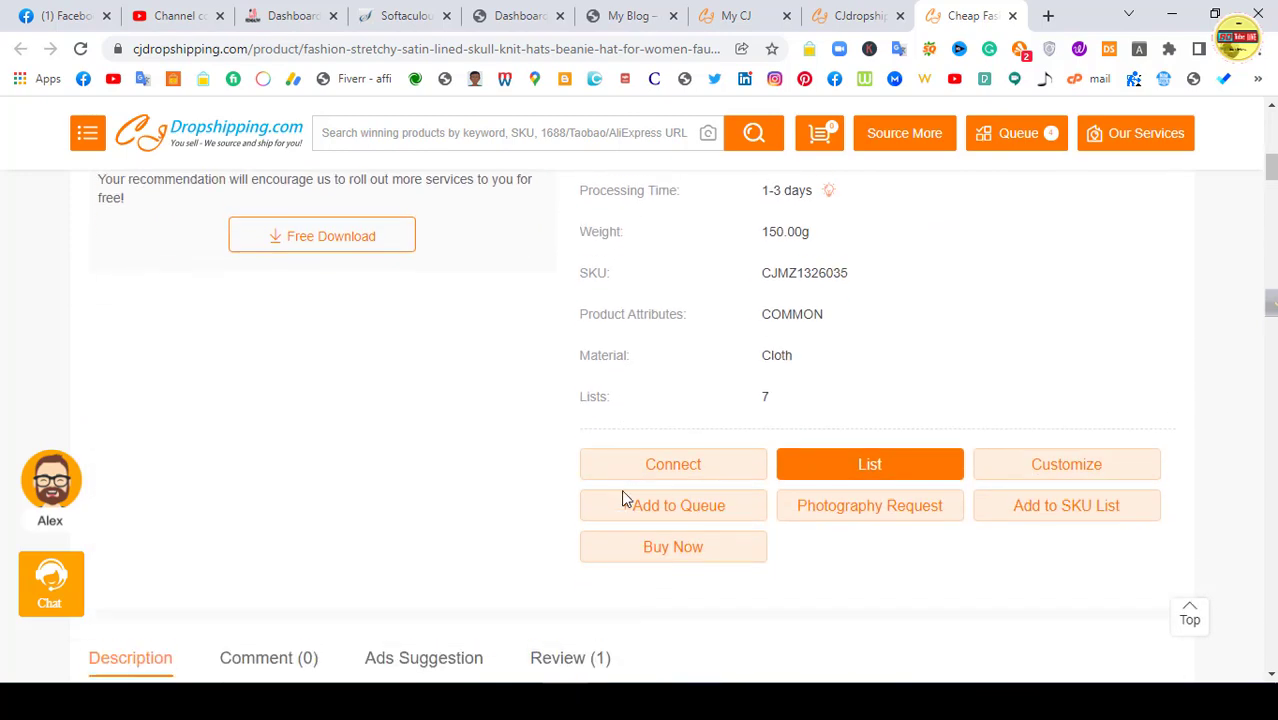
click(838, 456)
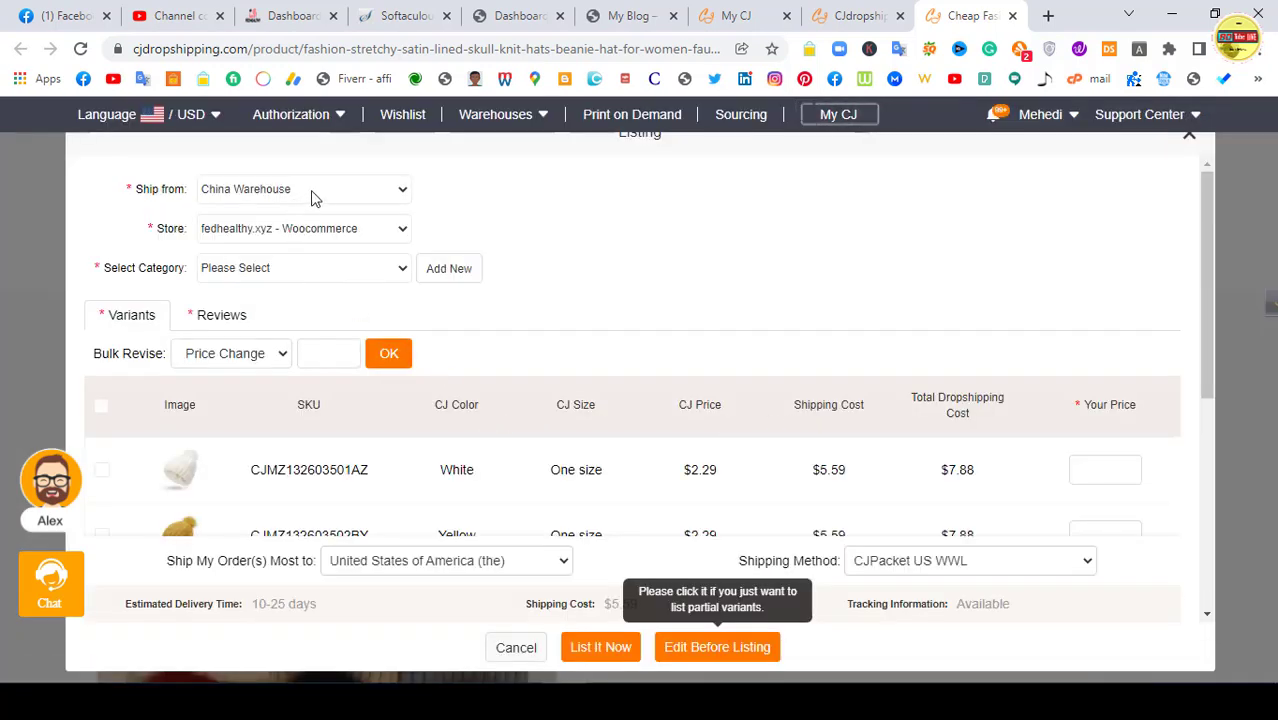
click(354, 234)
click(354, 234)
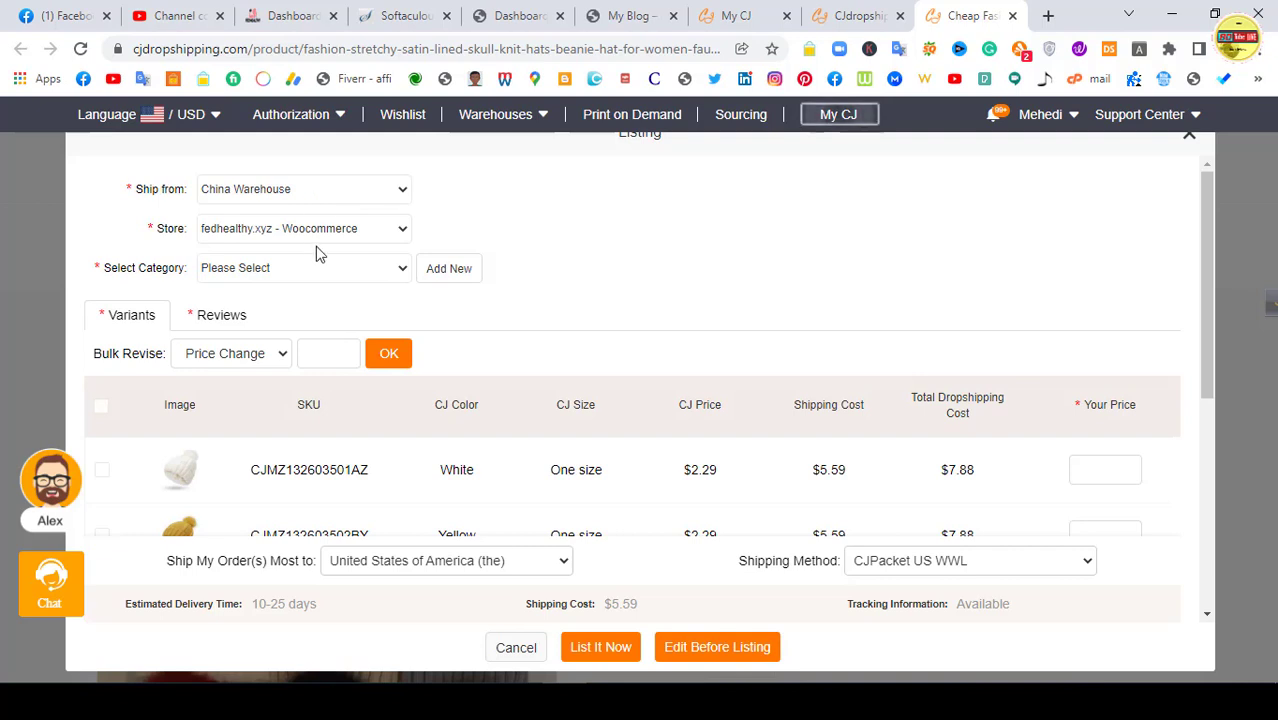
scroll(316, 246, down, 1)
click(320, 181)
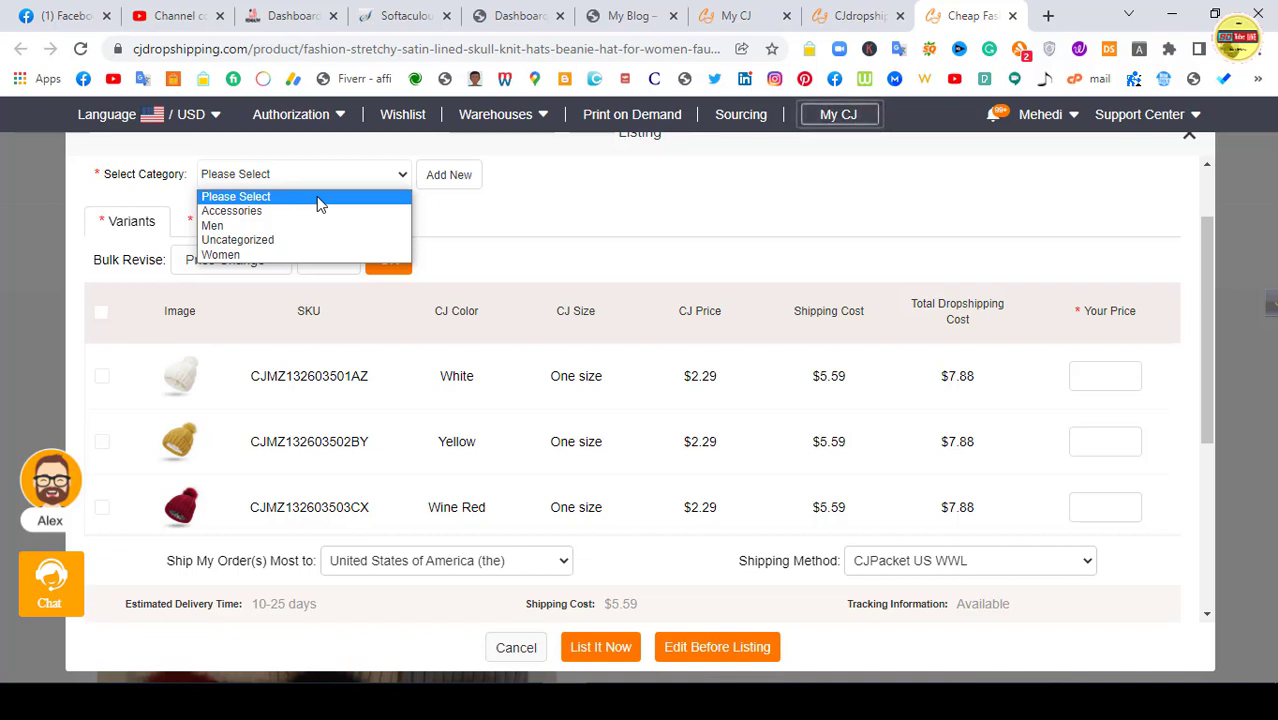
click(265, 254)
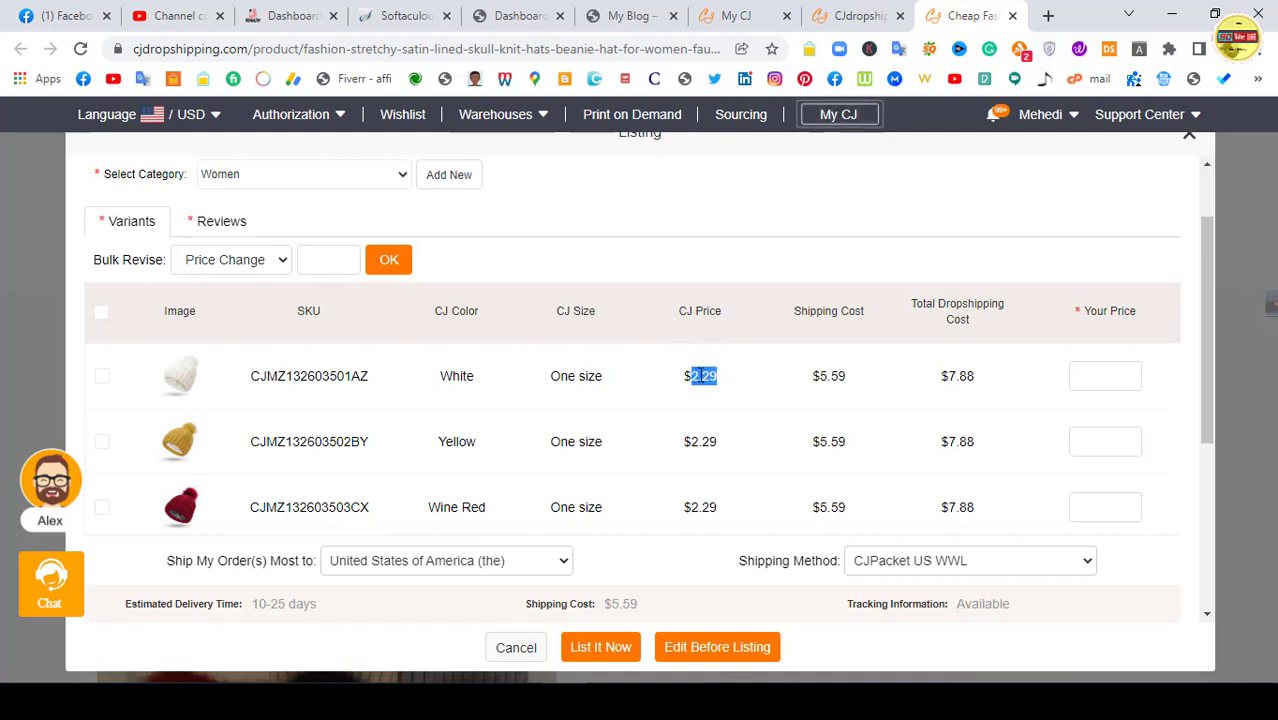
Step: Review the CJ price, shipping cost and total dropshipping cost of the hat's color variants
drag(848, 376, 818, 377)
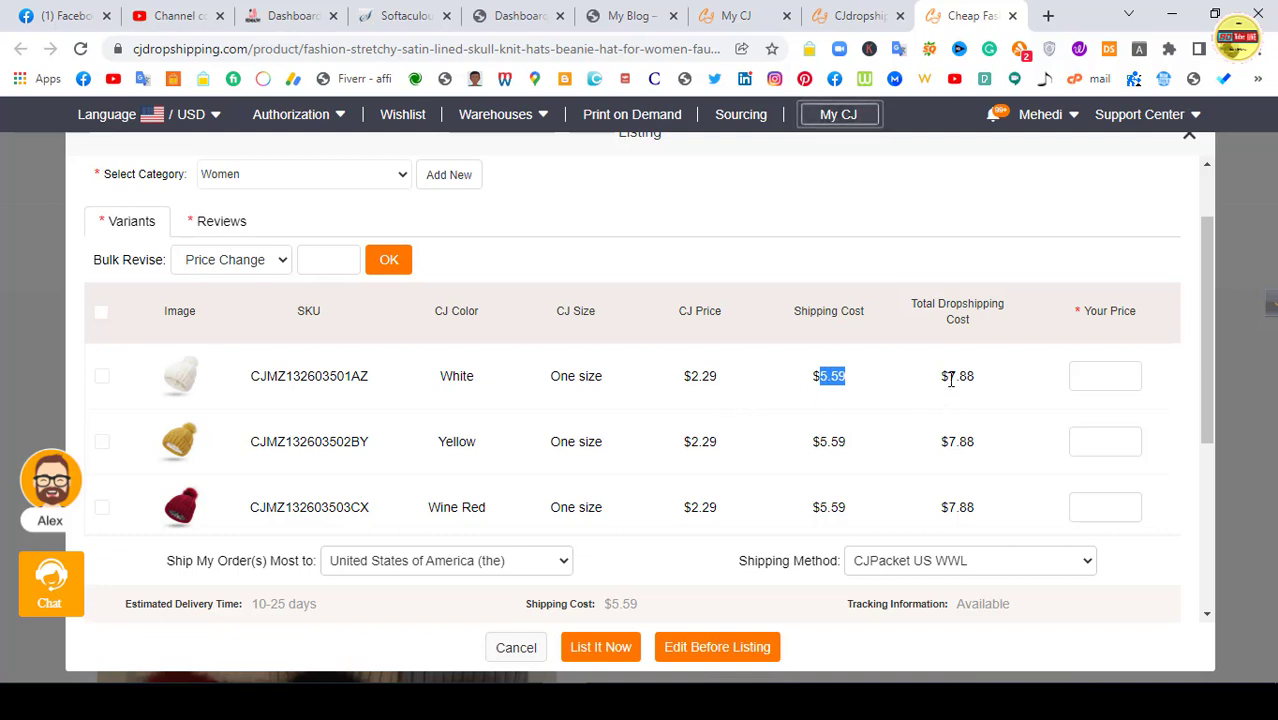
drag(987, 379, 949, 373)
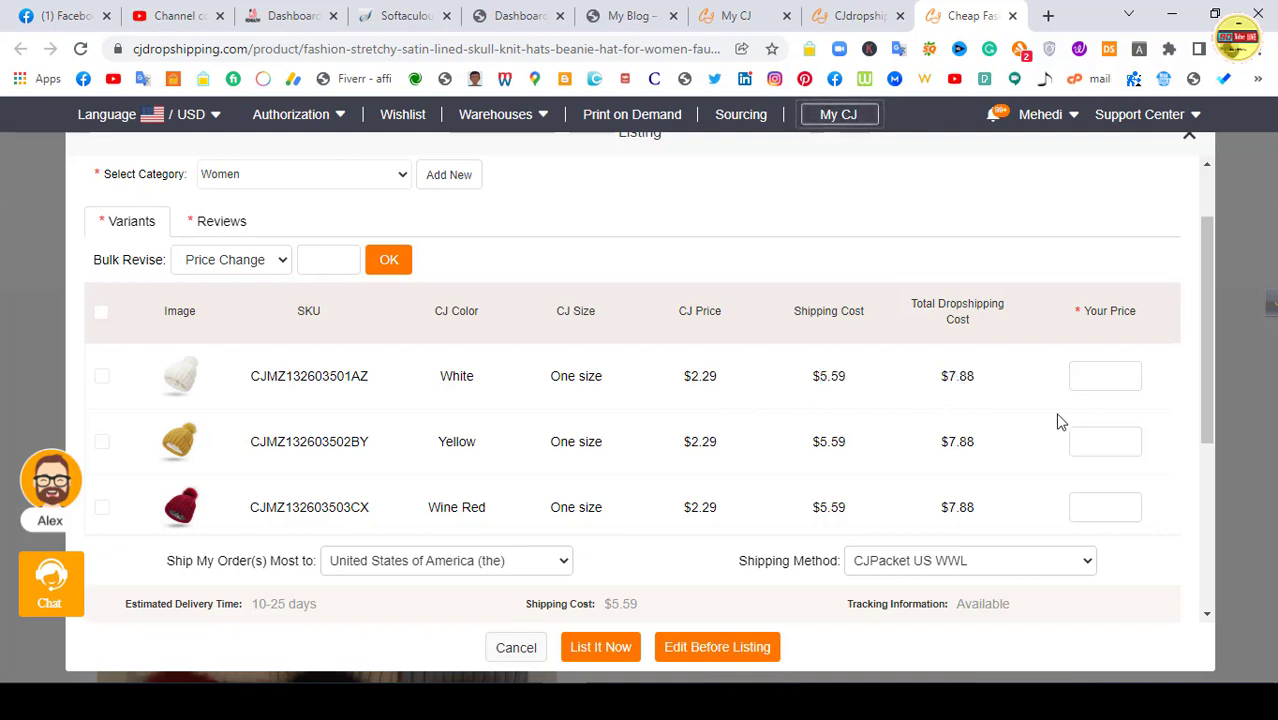
scroll(1021, 448, down, 5)
scroll(1025, 451, up, 8)
scroll(818, 399, down, 4)
scroll(821, 390, up, 3)
scroll(890, 412, up, 1)
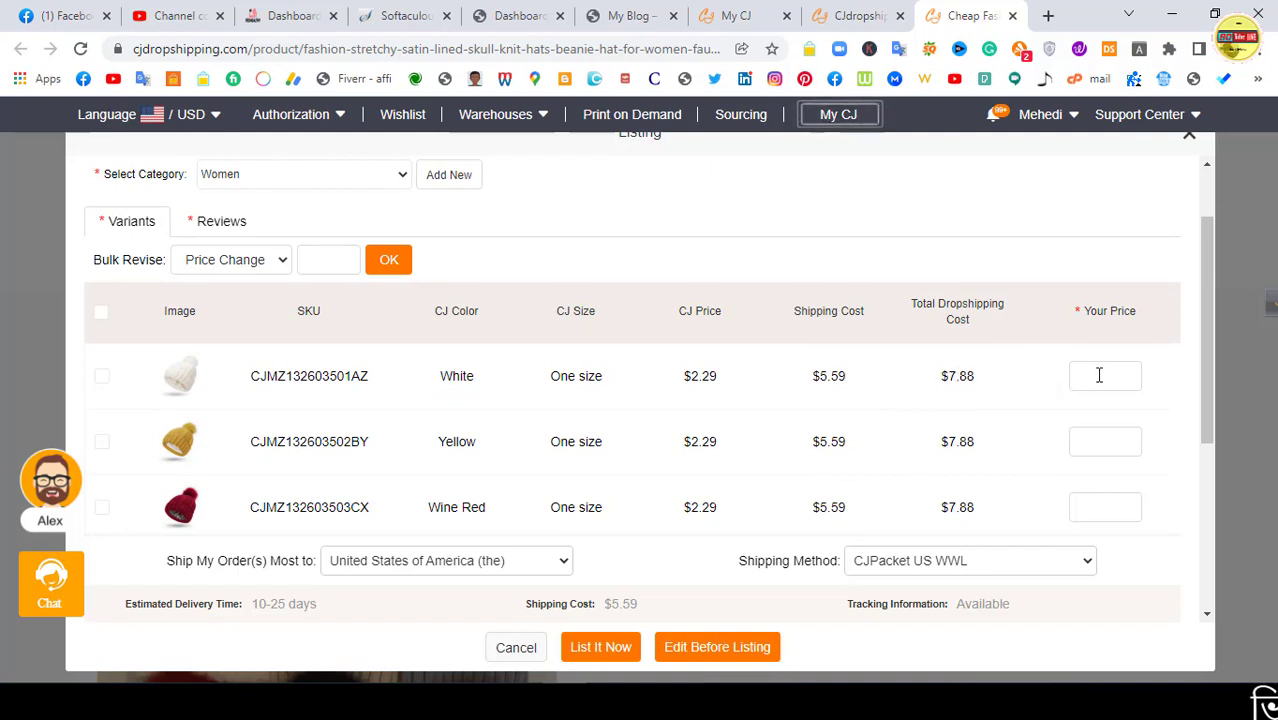
Step: Set the selling price of the White and Yellow hat variants to 15
text(15)
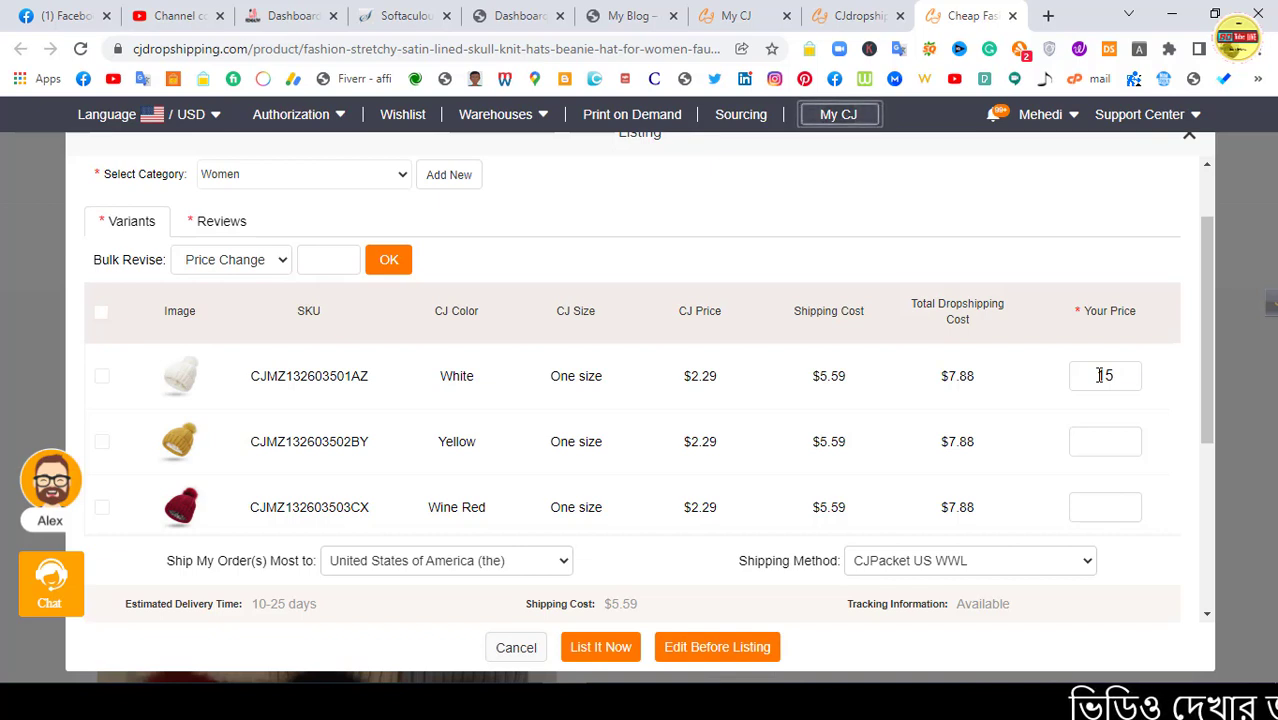
scroll(1071, 380, down, 1)
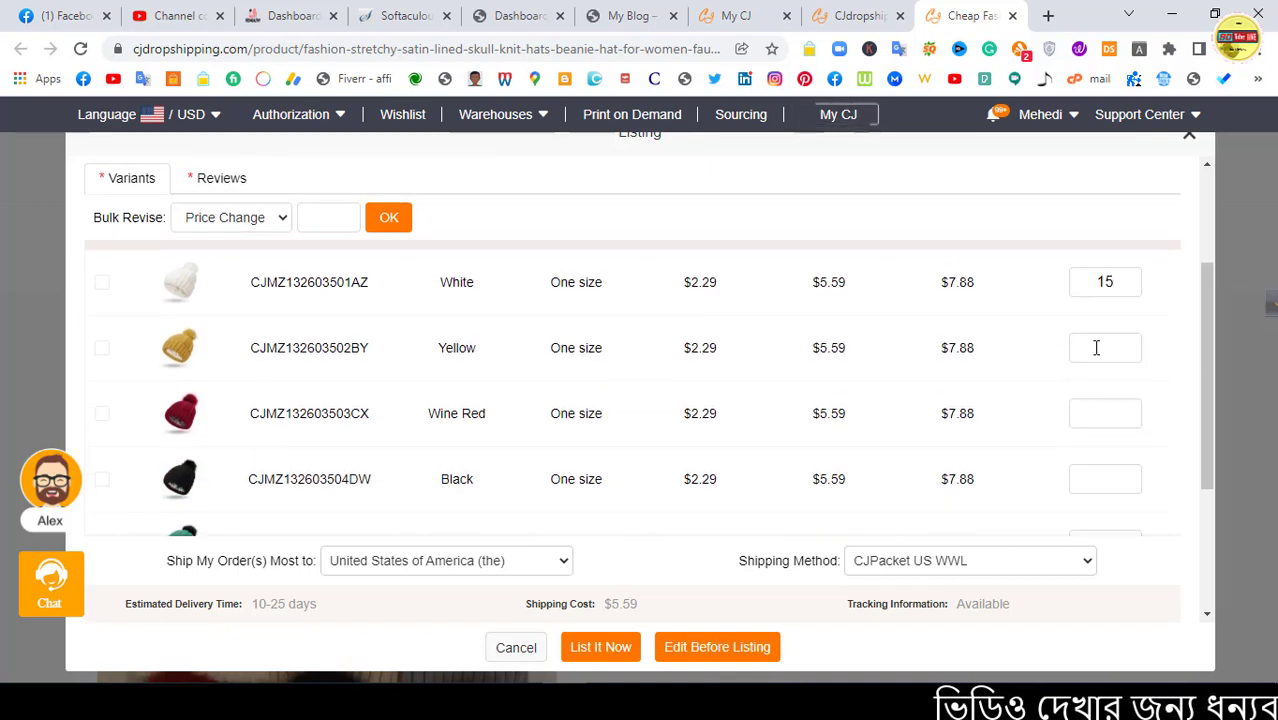
click(1093, 348)
text(15)
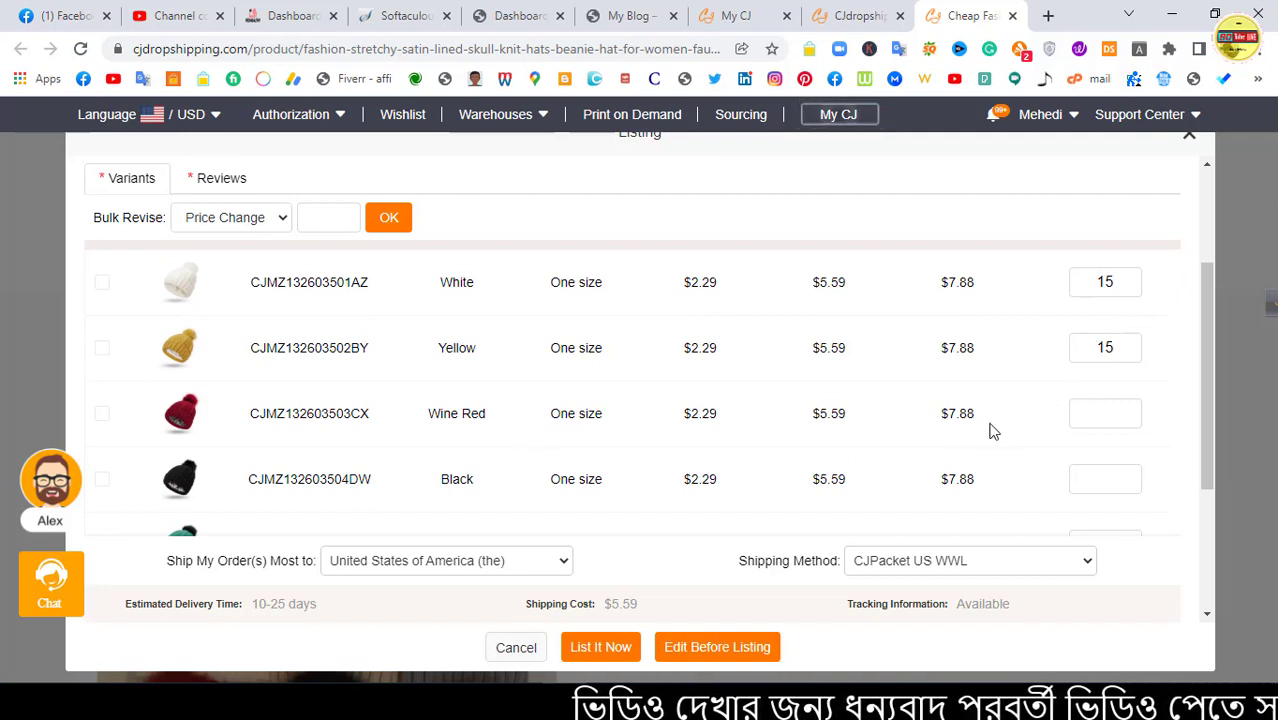
click(1099, 409)
scroll(990, 378, up, 1)
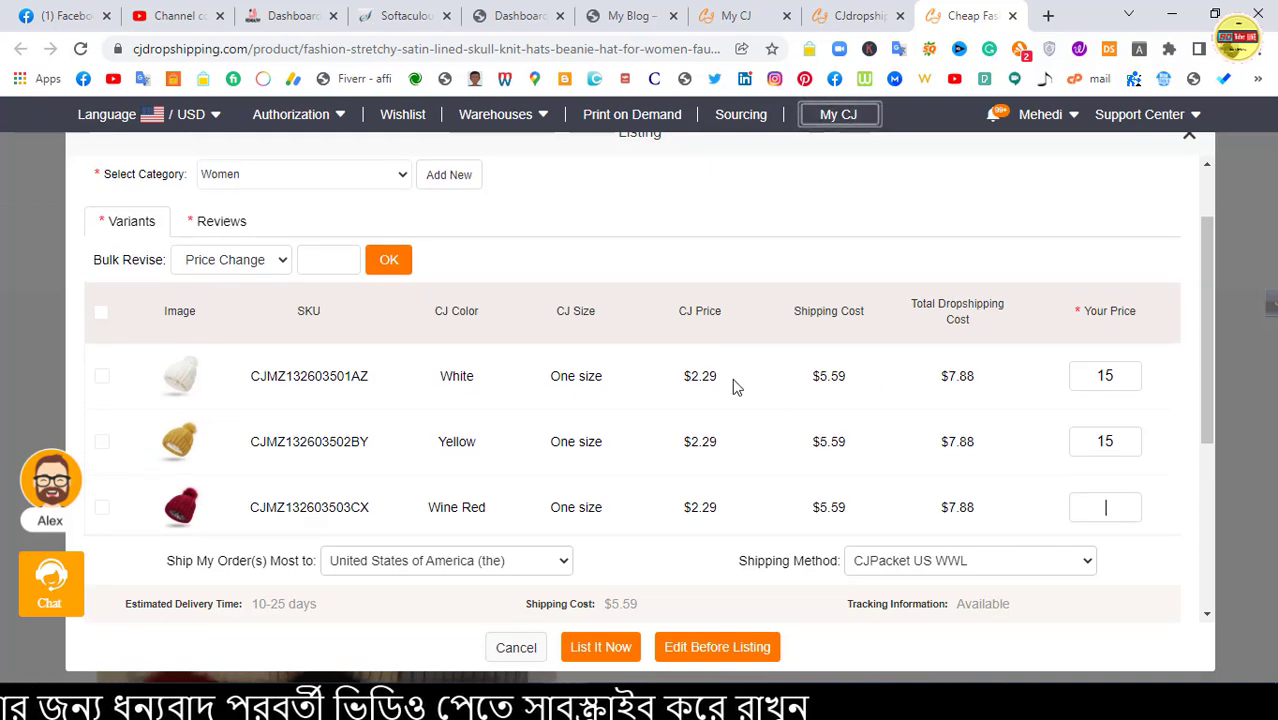
Step: Bulk-revise the selling price of all the hat's variants to 15 and list the hat in the store
click(101, 313)
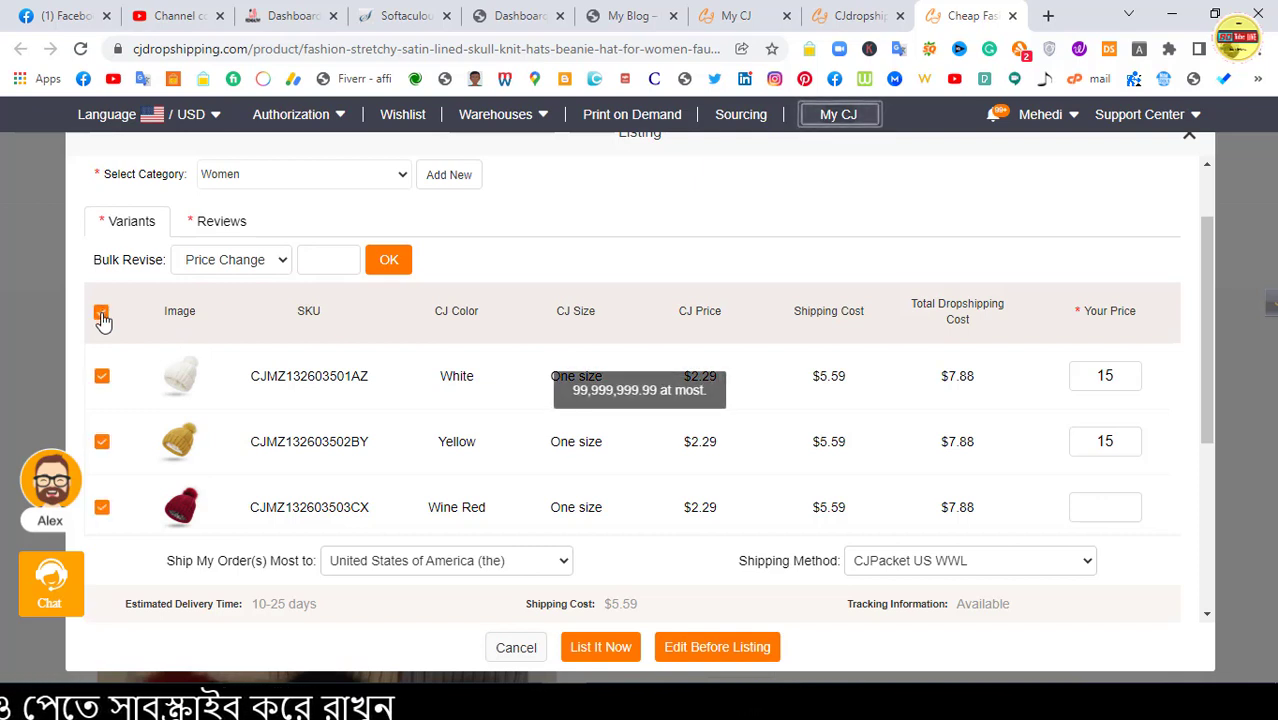
click(101, 313)
click(262, 260)
click(262, 260)
click(314, 260)
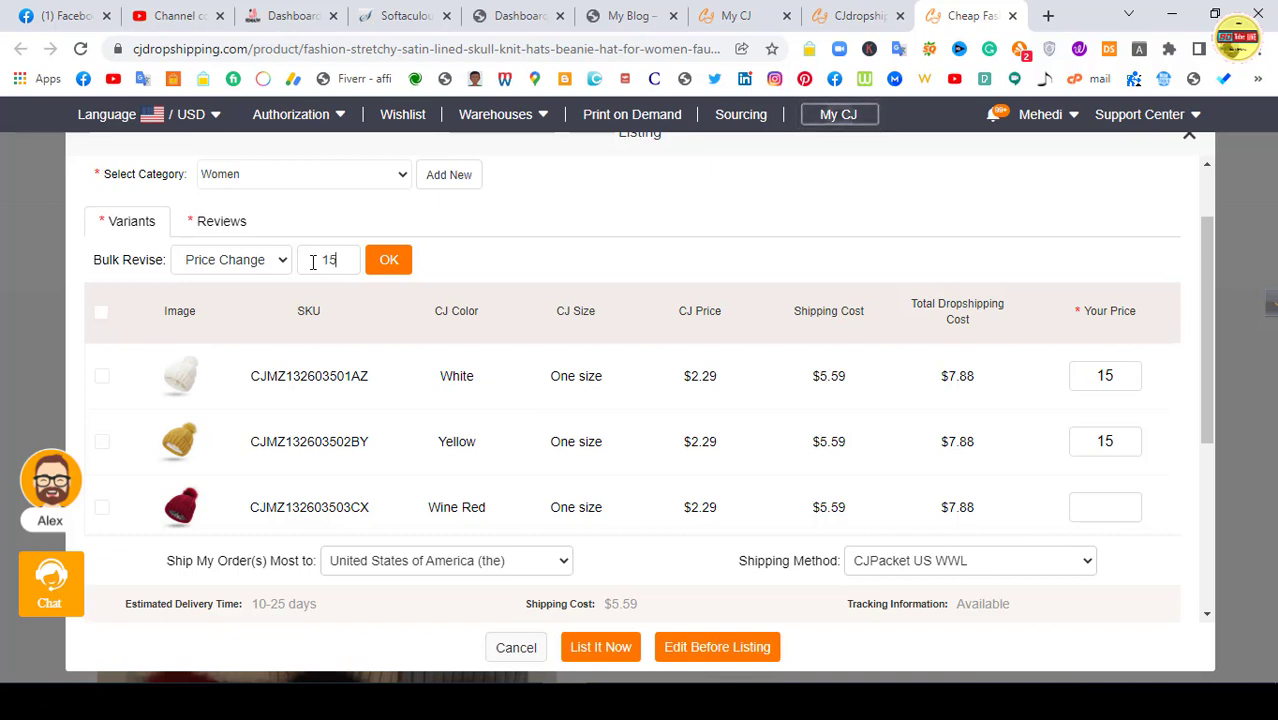
click(389, 260)
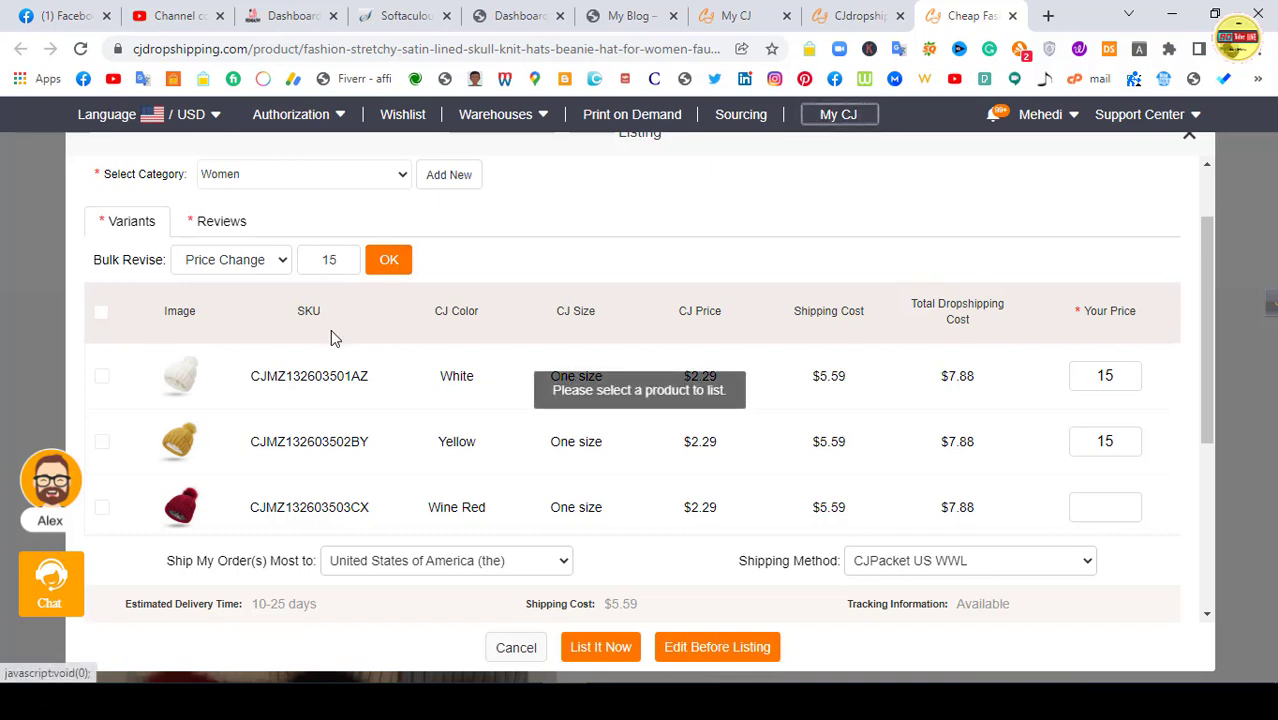
click(100, 314)
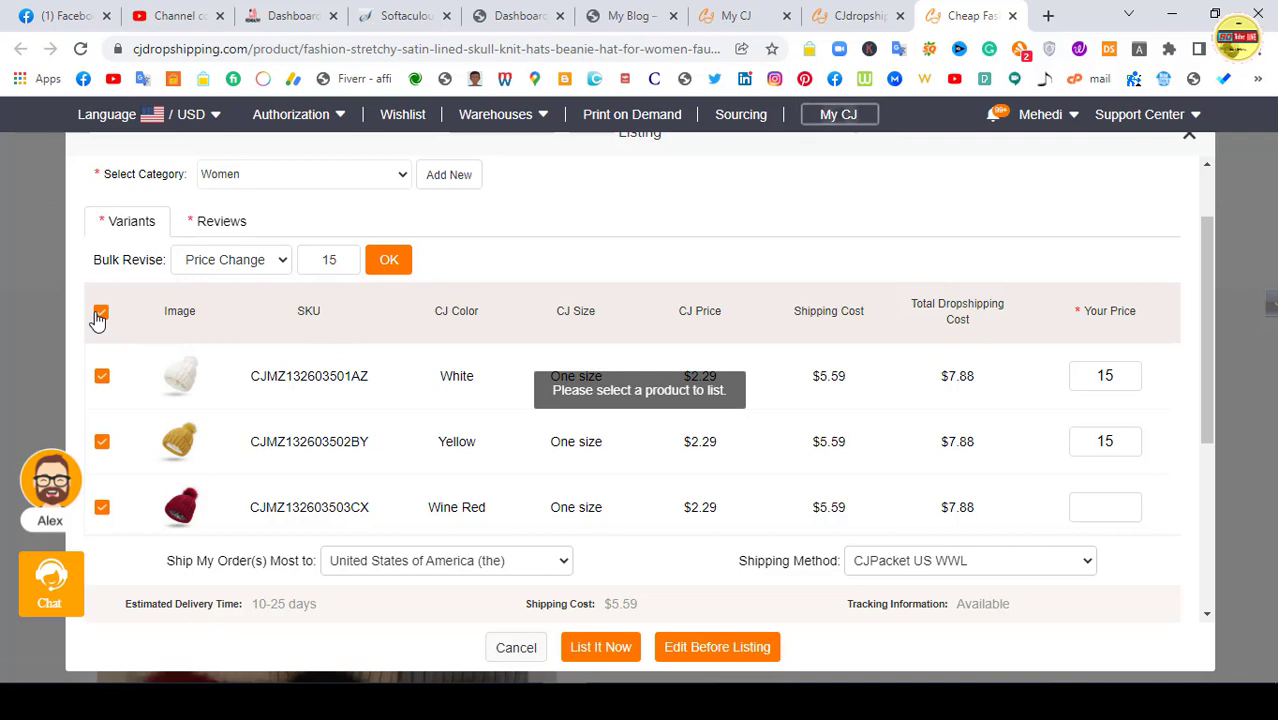
scroll(107, 330, down, 3)
scroll(107, 330, up, 3)
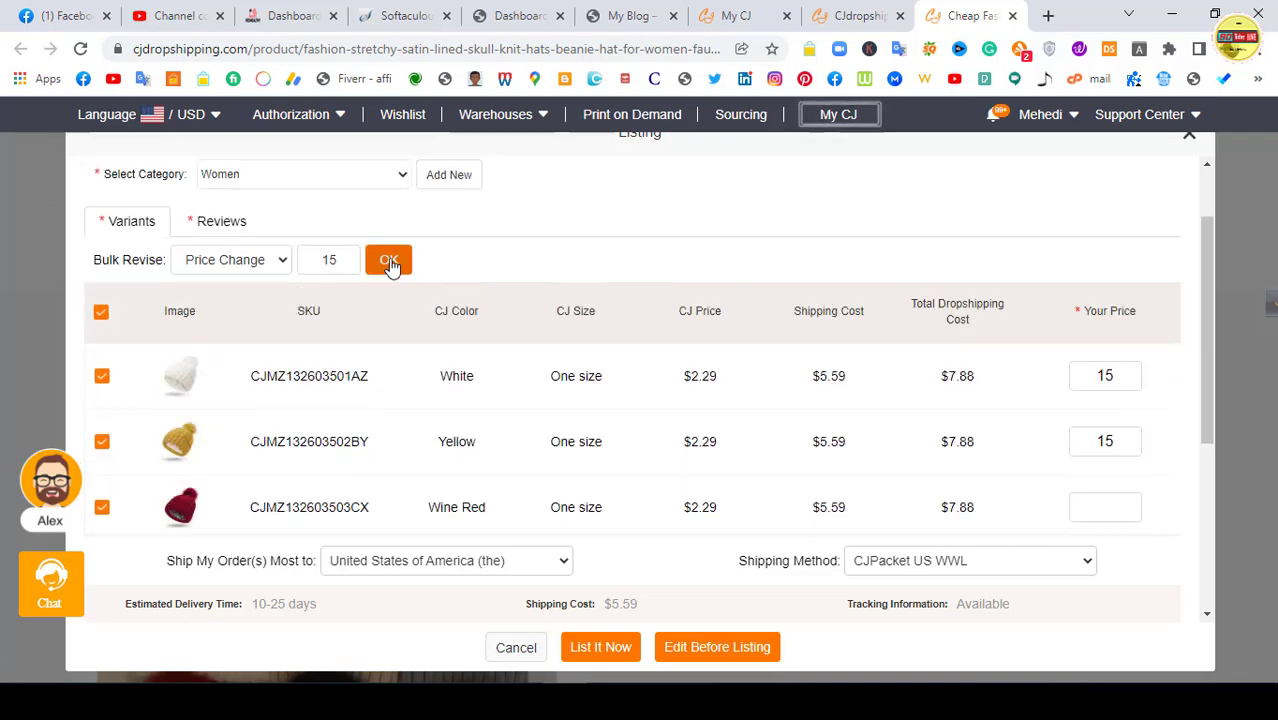
click(389, 260)
scroll(1084, 442, down, 4)
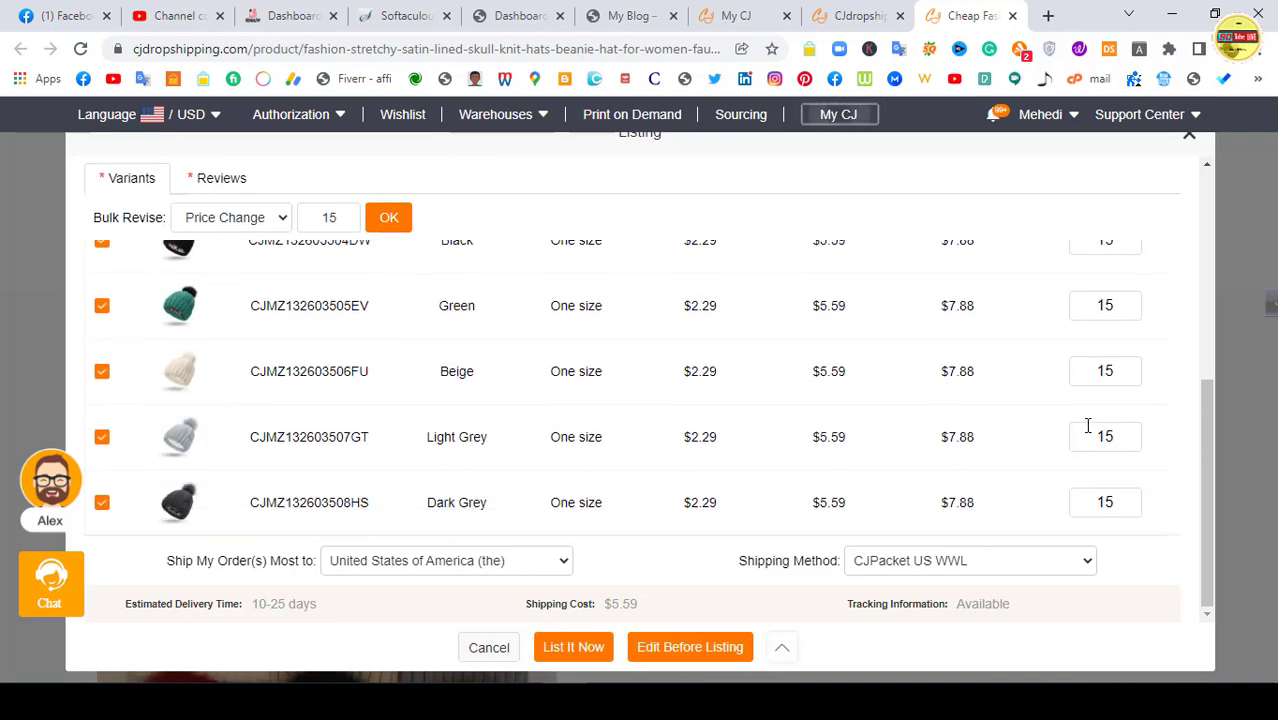
click(578, 650)
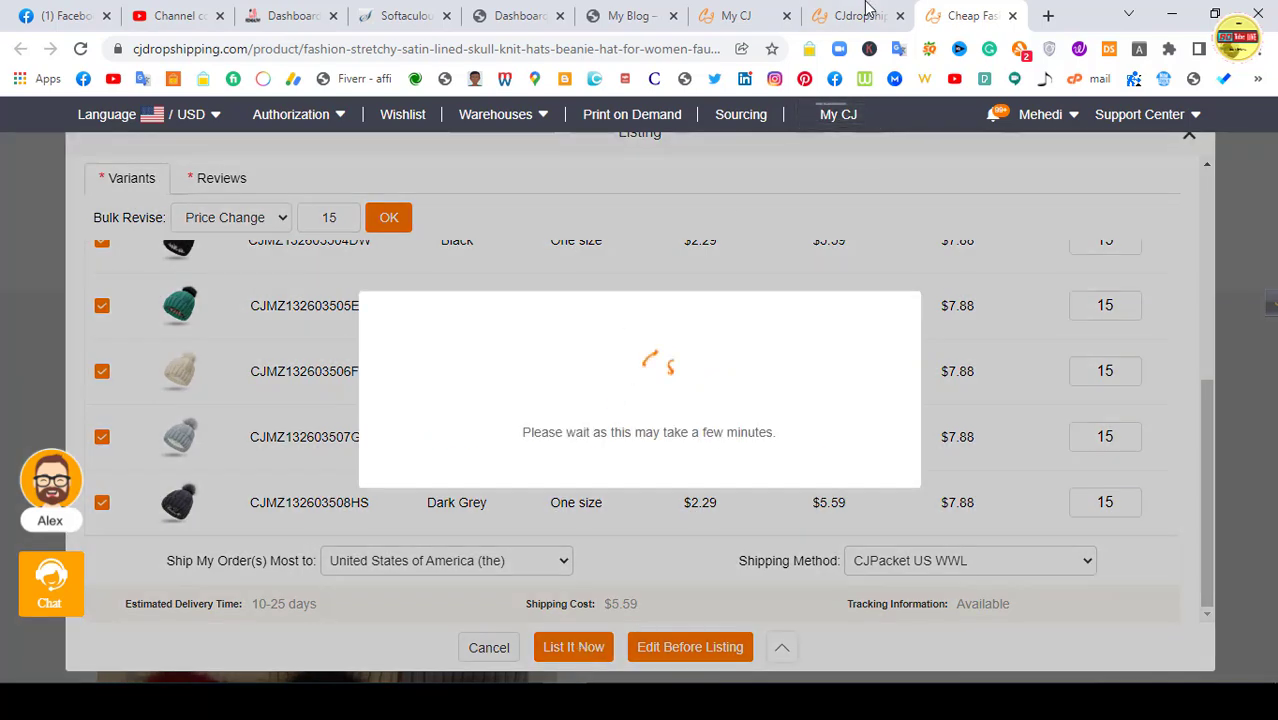
Step: Browse the CJ home page's super deals, trending products, new products and hot selling categories for other items to list
scroll(716, 566, down, 5)
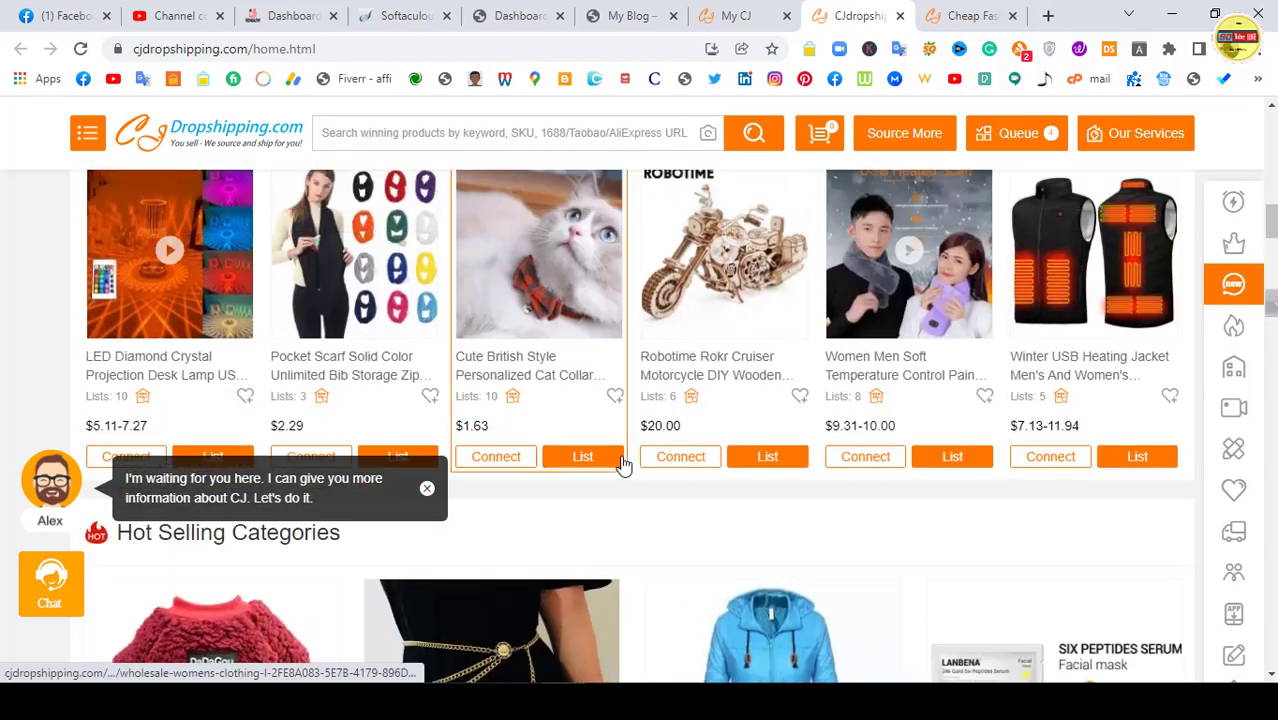
scroll(913, 400, down, 6)
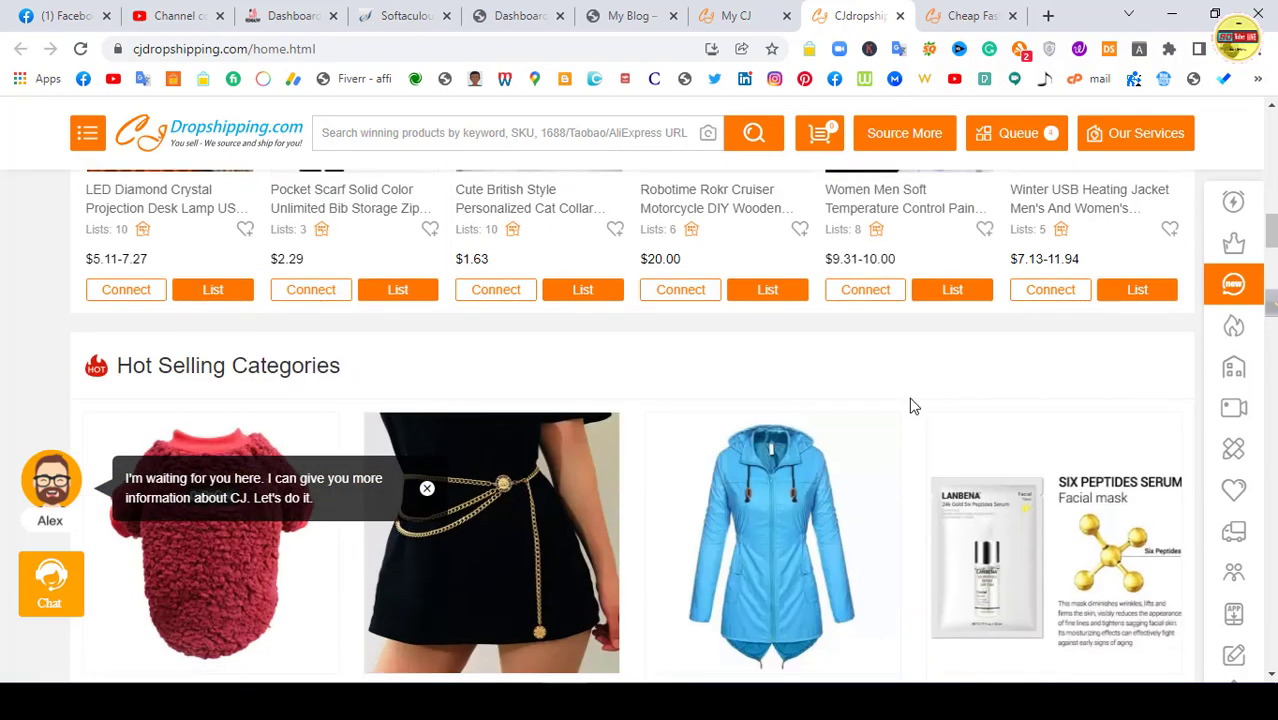
scroll(725, 401, down, 4)
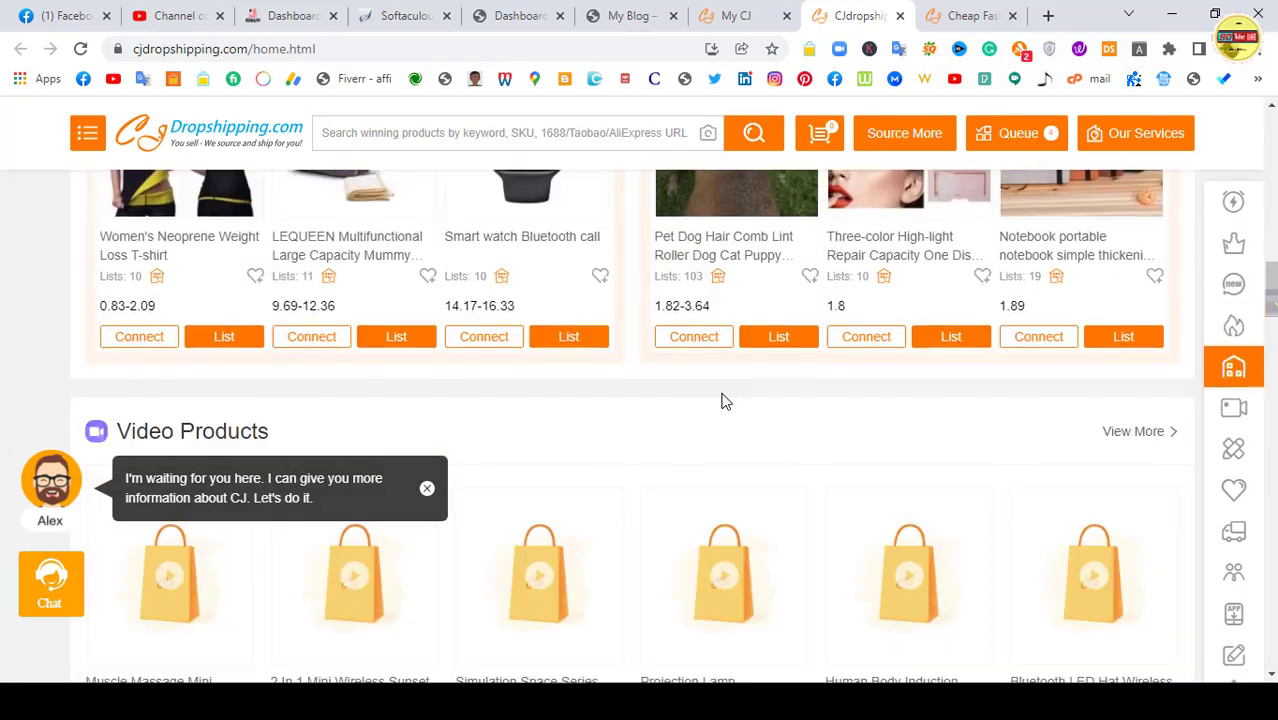
scroll(722, 399, up, 8)
scroll(722, 399, up, 12)
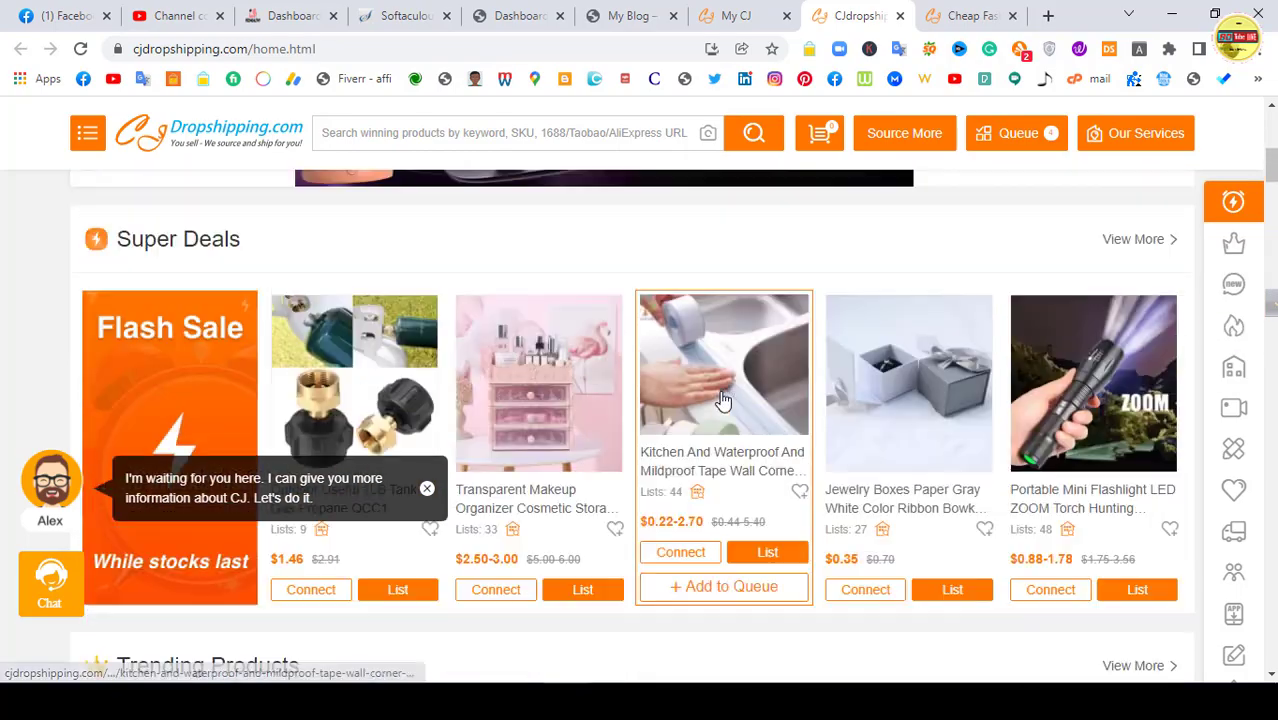
scroll(722, 399, down, 6)
scroll(722, 399, down, 2)
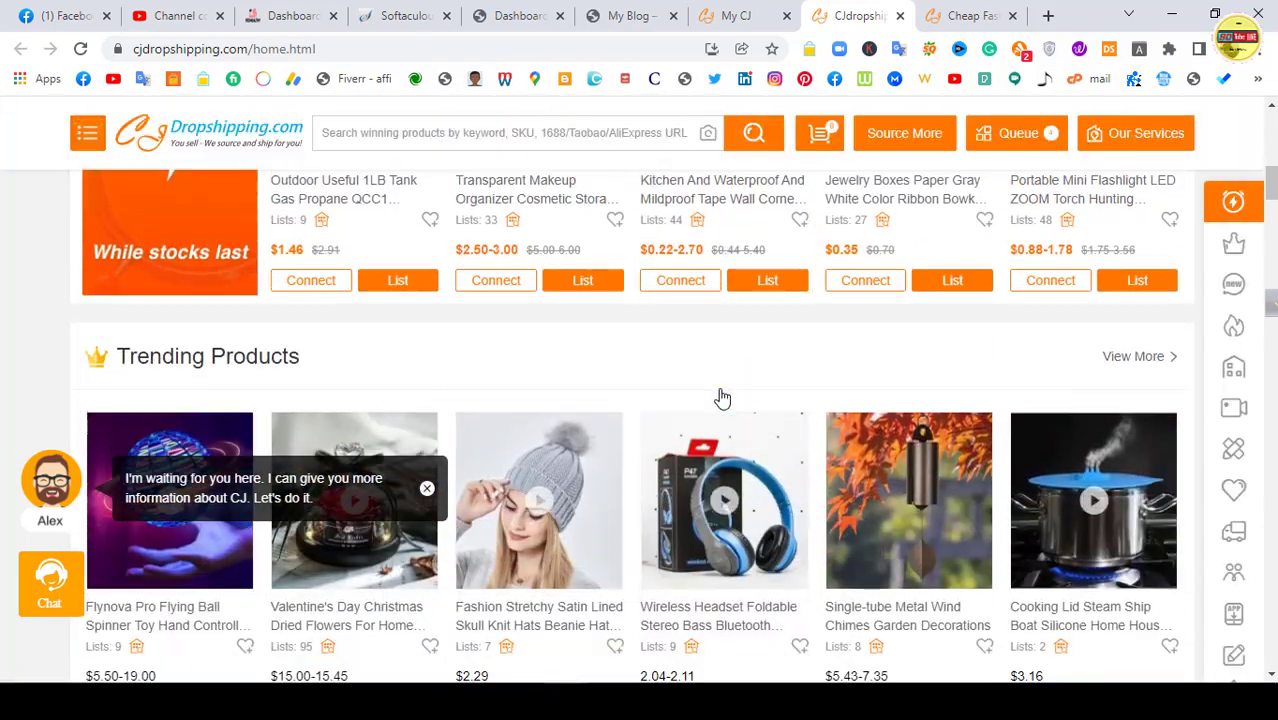
click(427, 492)
scroll(593, 362, down, 1)
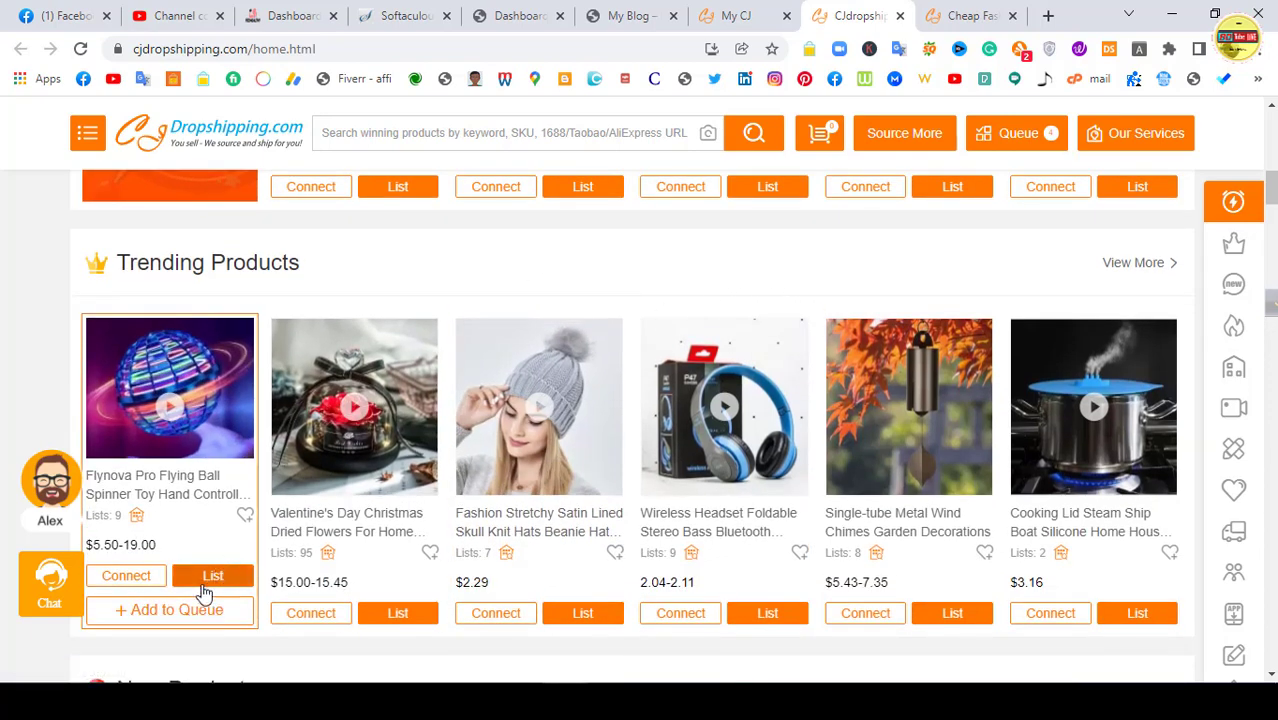
scroll(214, 580, up, 4)
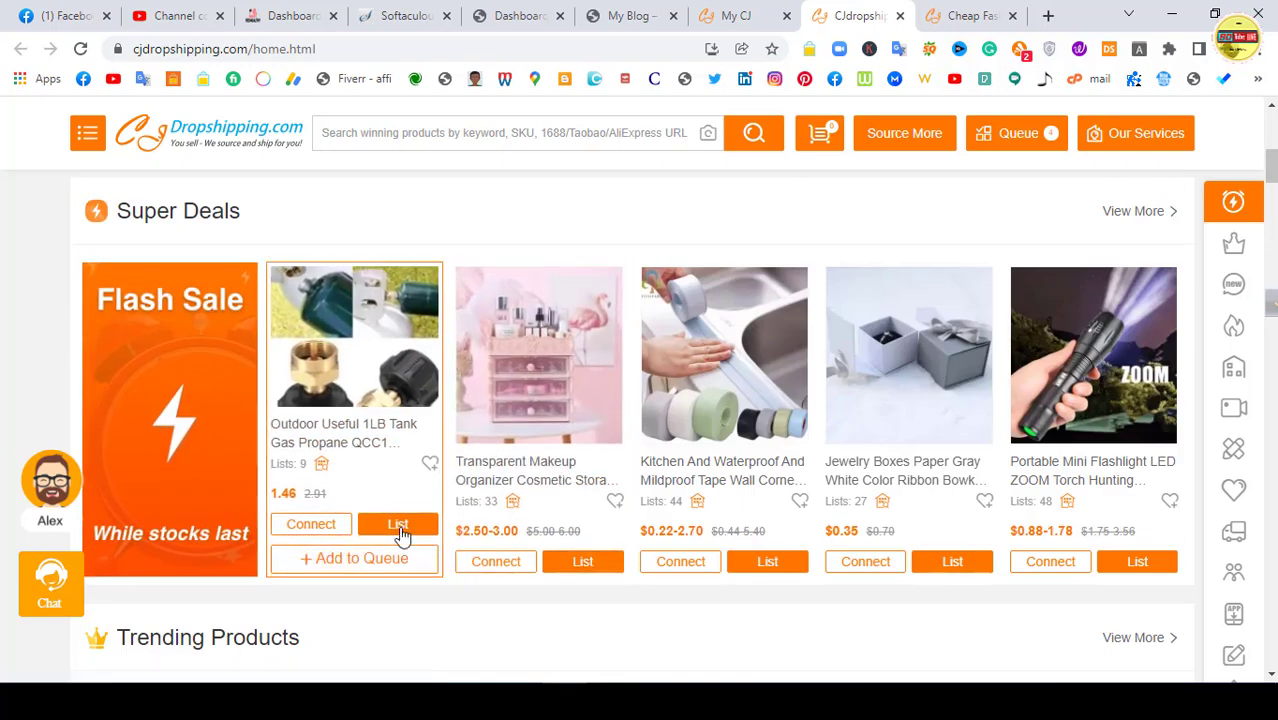
Step: Open the outdoor 1LB propane tank regulator and the transparent makeup organizer from Super Deals for listing in separate tabs
drag(397, 578, 398, 612)
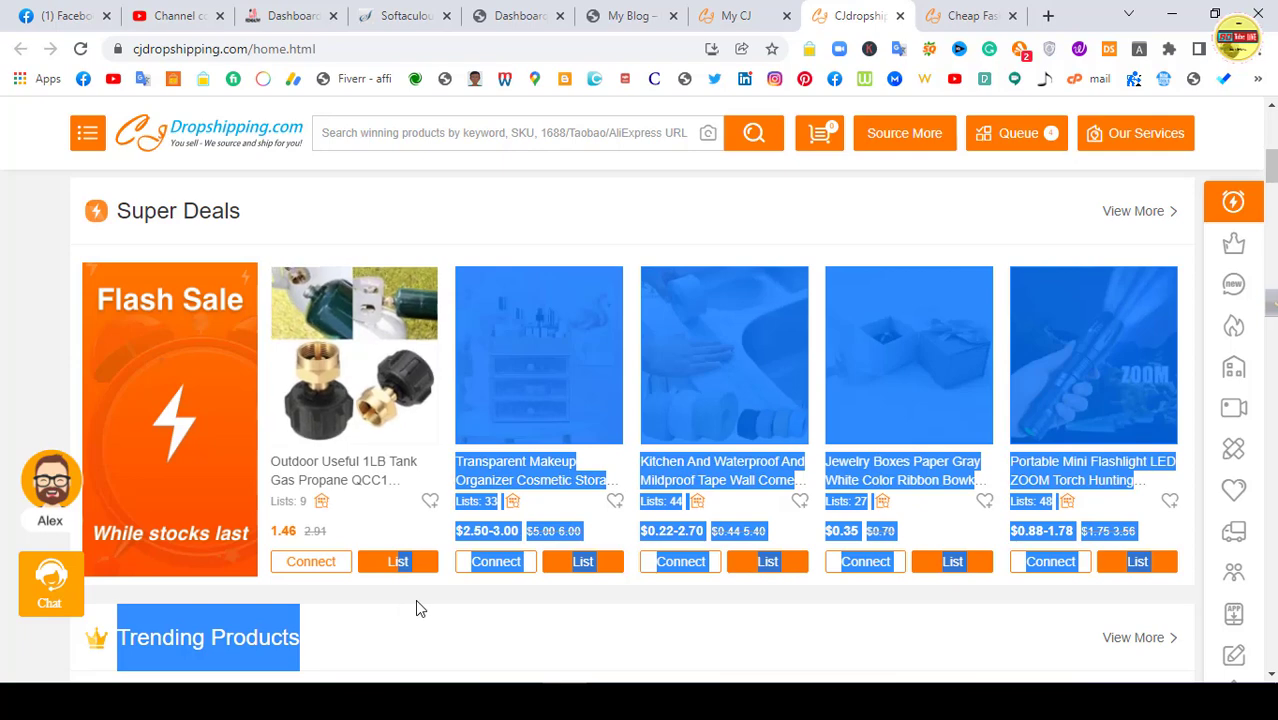
click(420, 604)
click(399, 523)
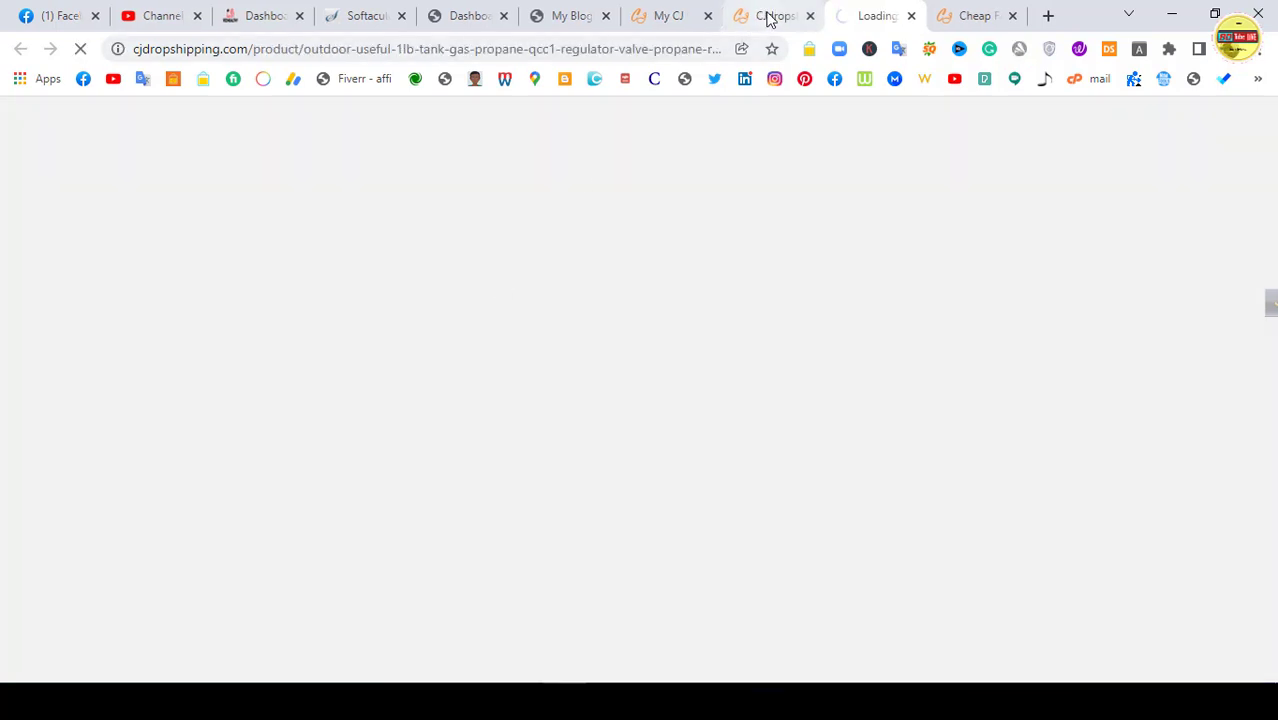
click(768, 16)
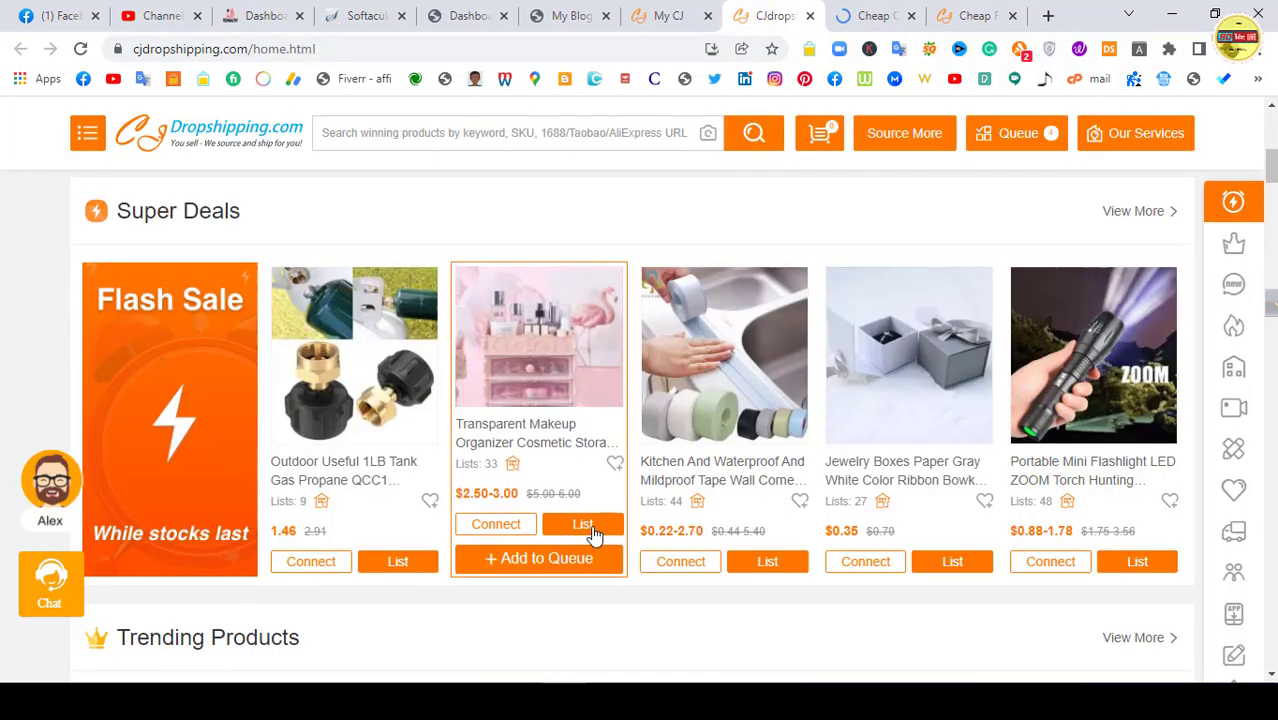
click(566, 490)
click(714, 10)
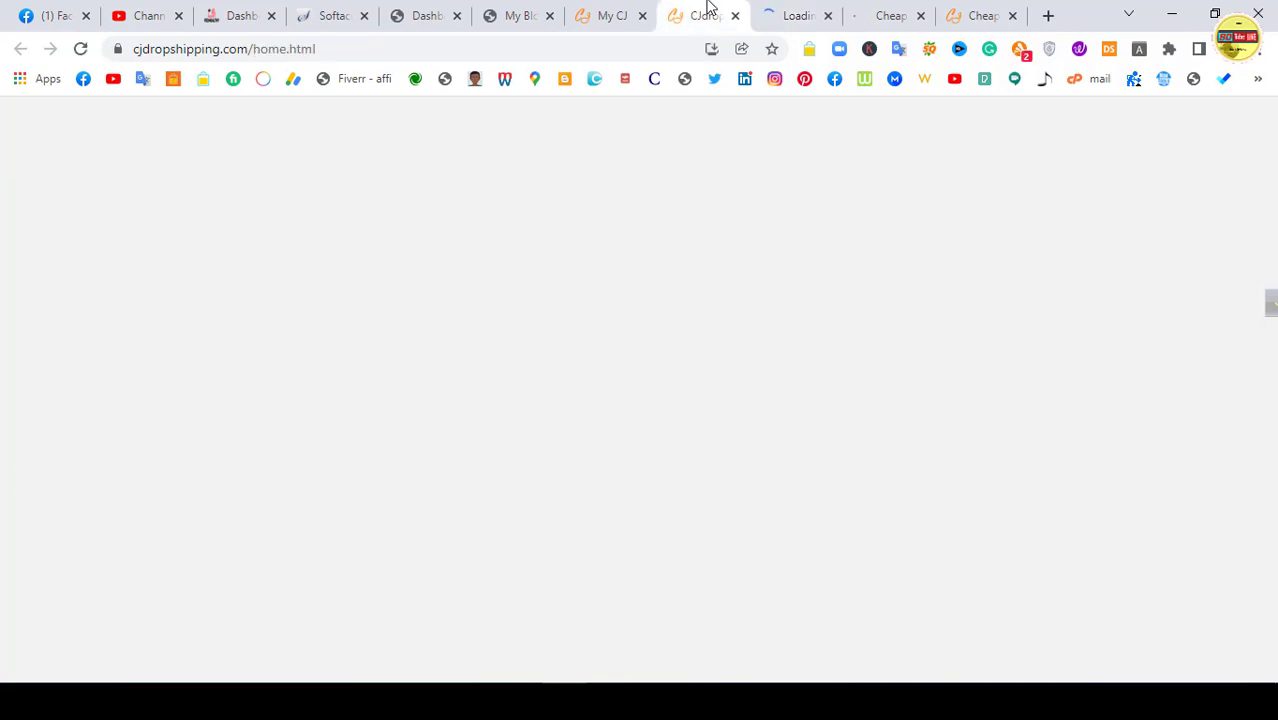
Step: Open the paper jewelry boxes with ribbon from Super Deals for listing in a separate tab
click(610, 15)
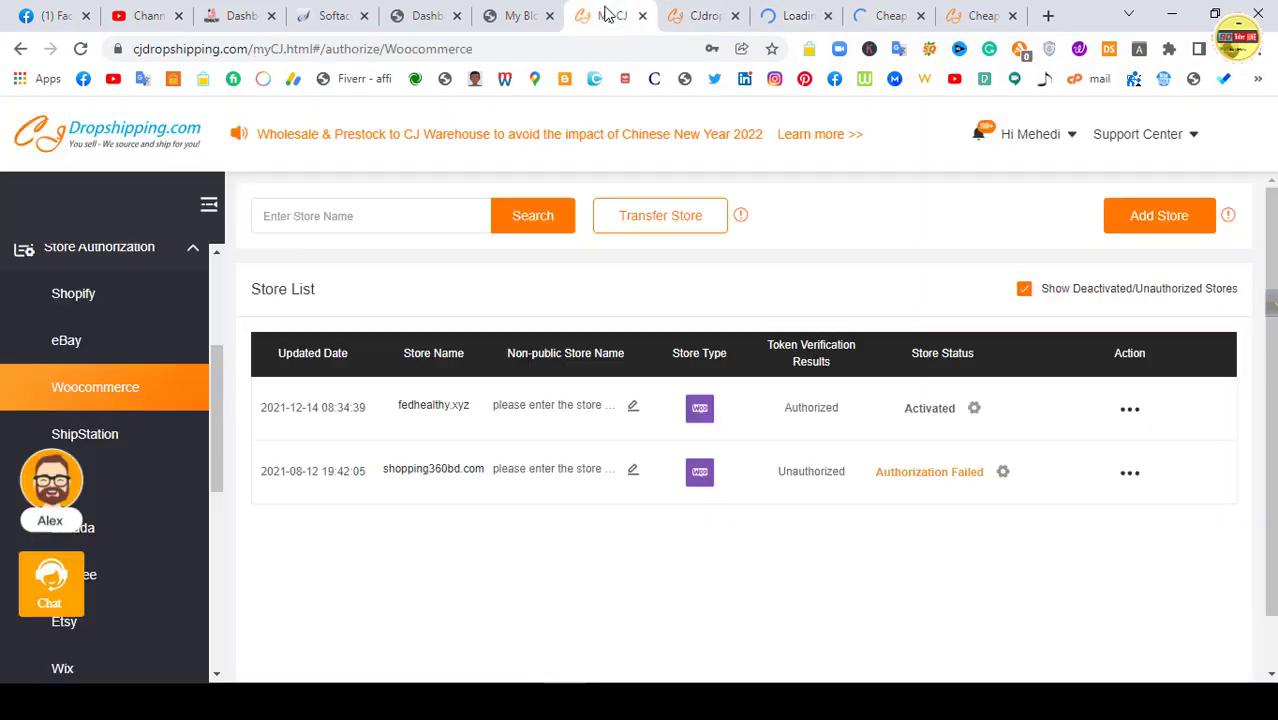
click(793, 8)
click(697, 10)
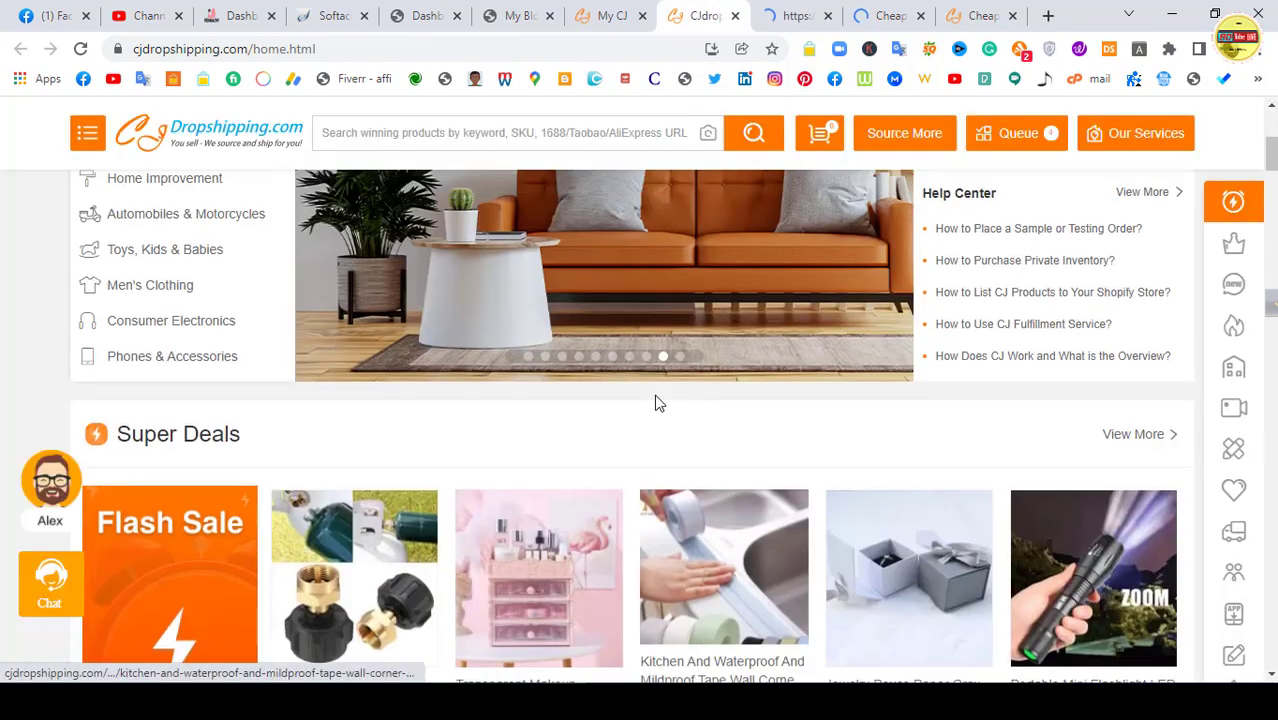
scroll(728, 385, down, 8)
scroll(728, 380, up, 3)
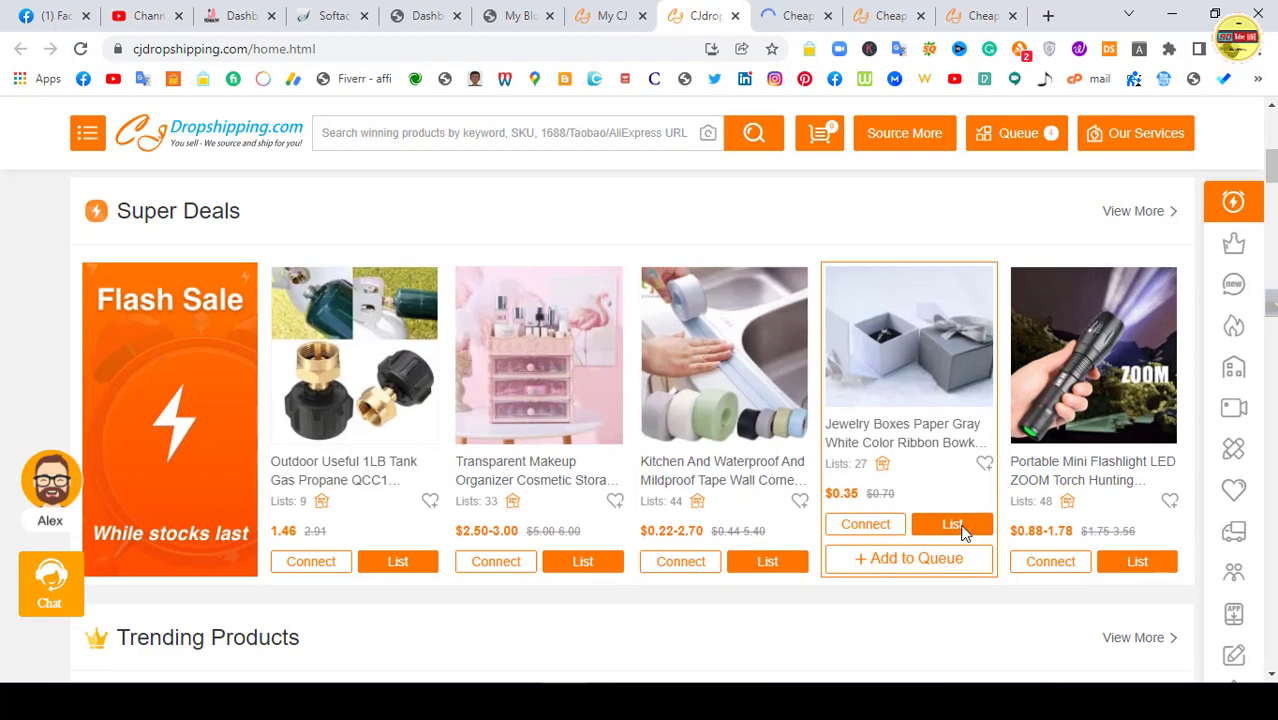
click(955, 527)
click(643, 10)
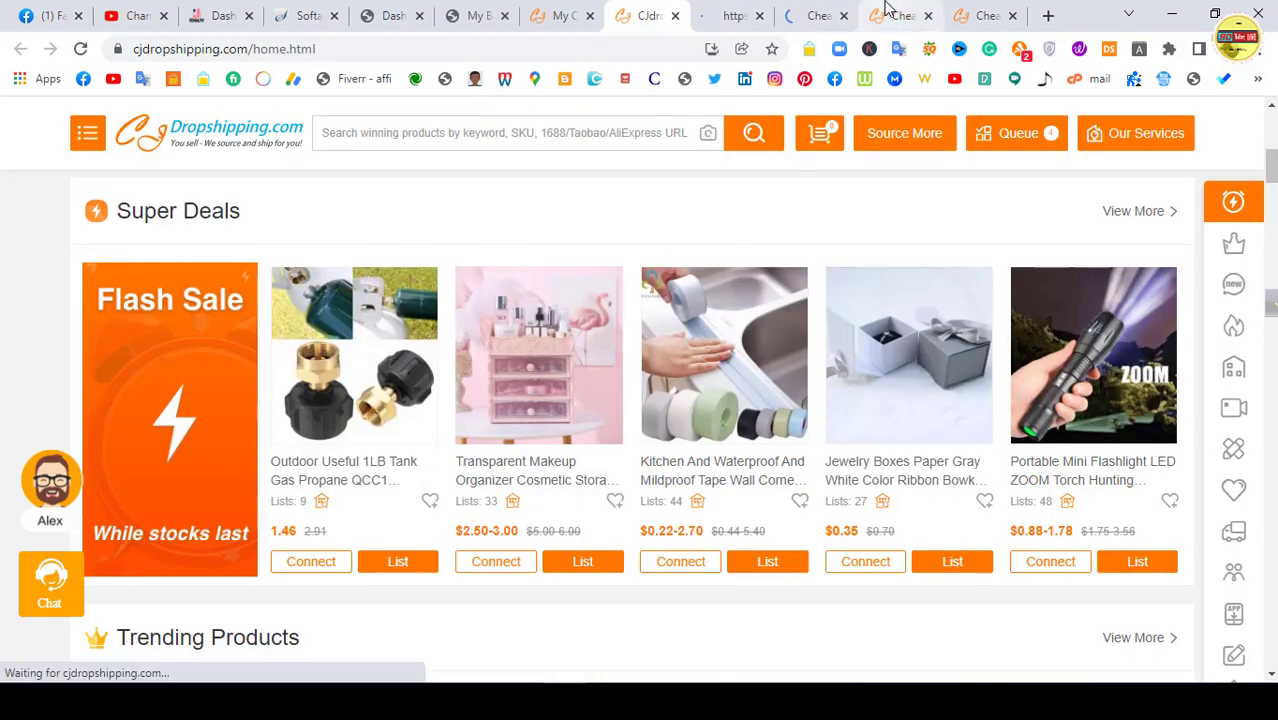
Step: Check the outcome of the beanie hat's listing and close its product page
click(886, 10)
click(981, 10)
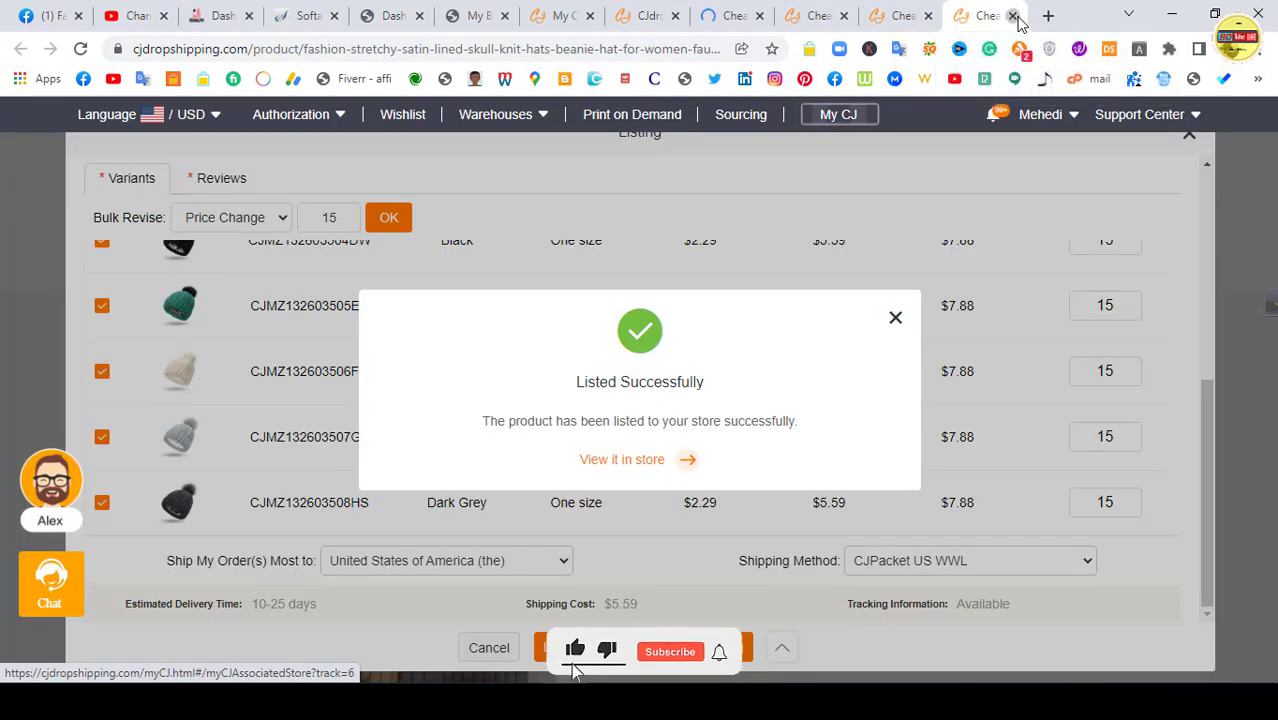
key(ctrl+w)
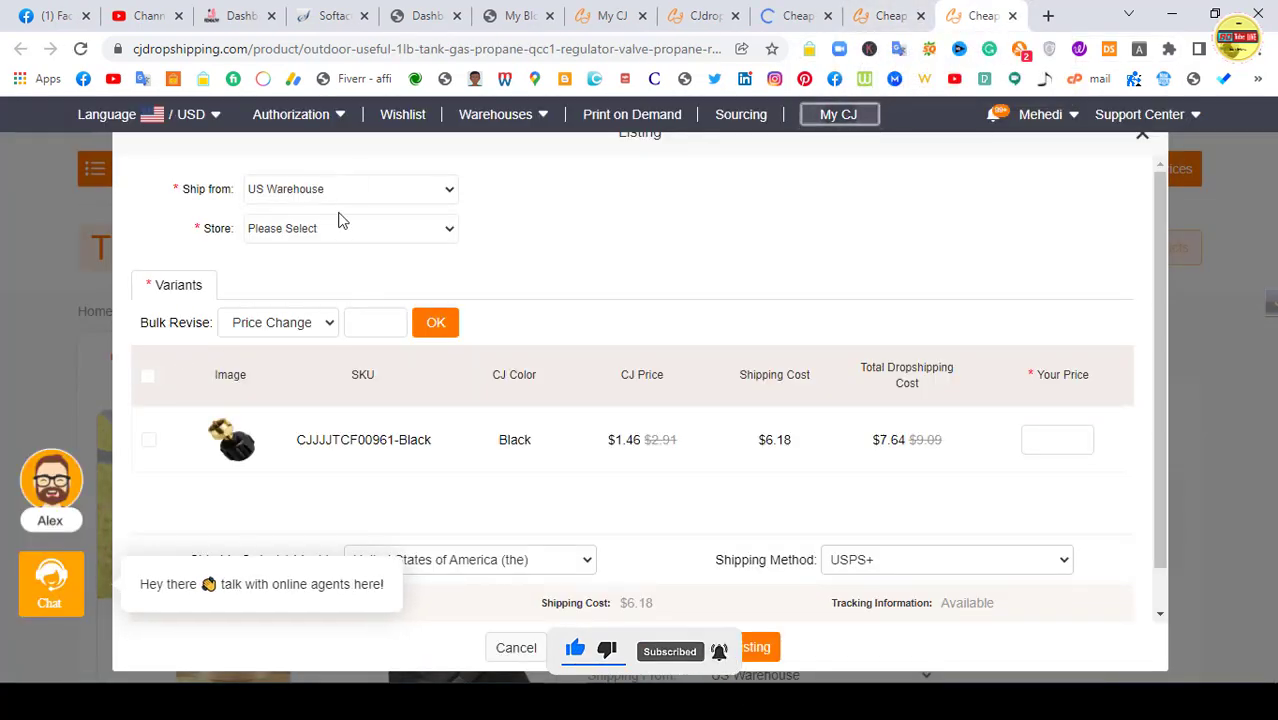
Step: Switch to the fedhealthy.xyz WordPress dashboard and check the hat's price, stock and category in the WooCommerce product list
click(518, 12)
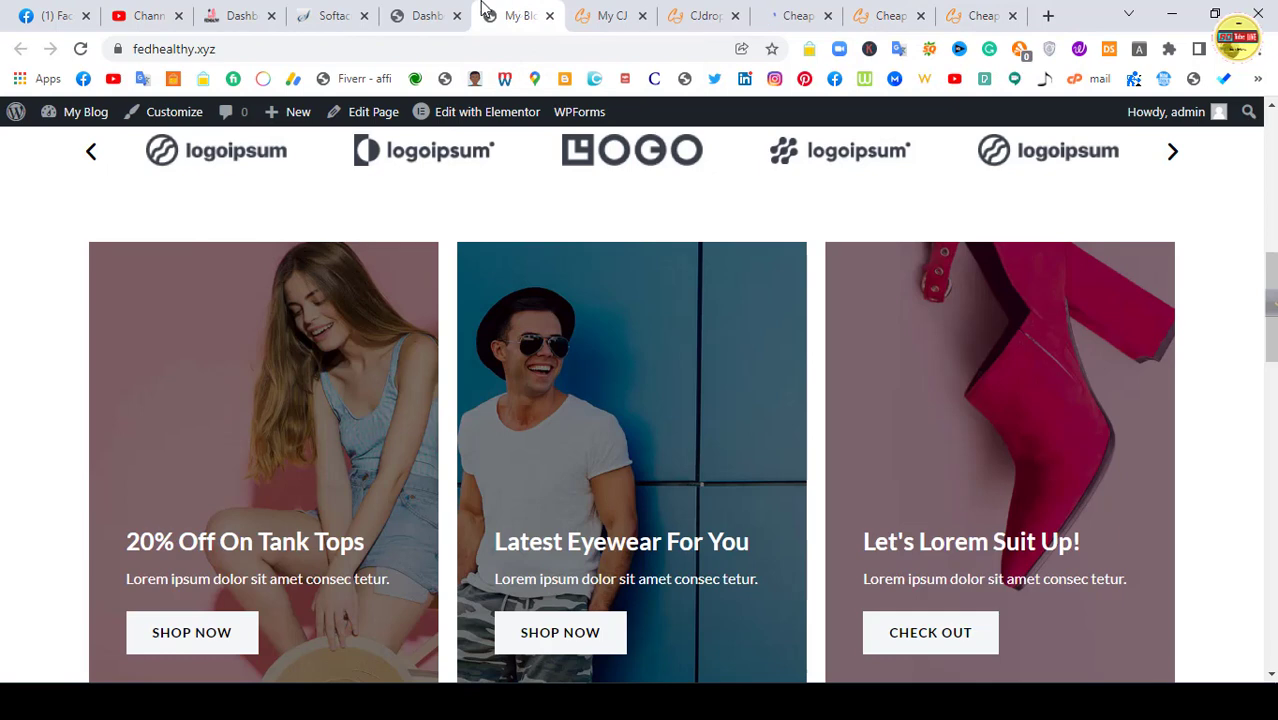
click(427, 12)
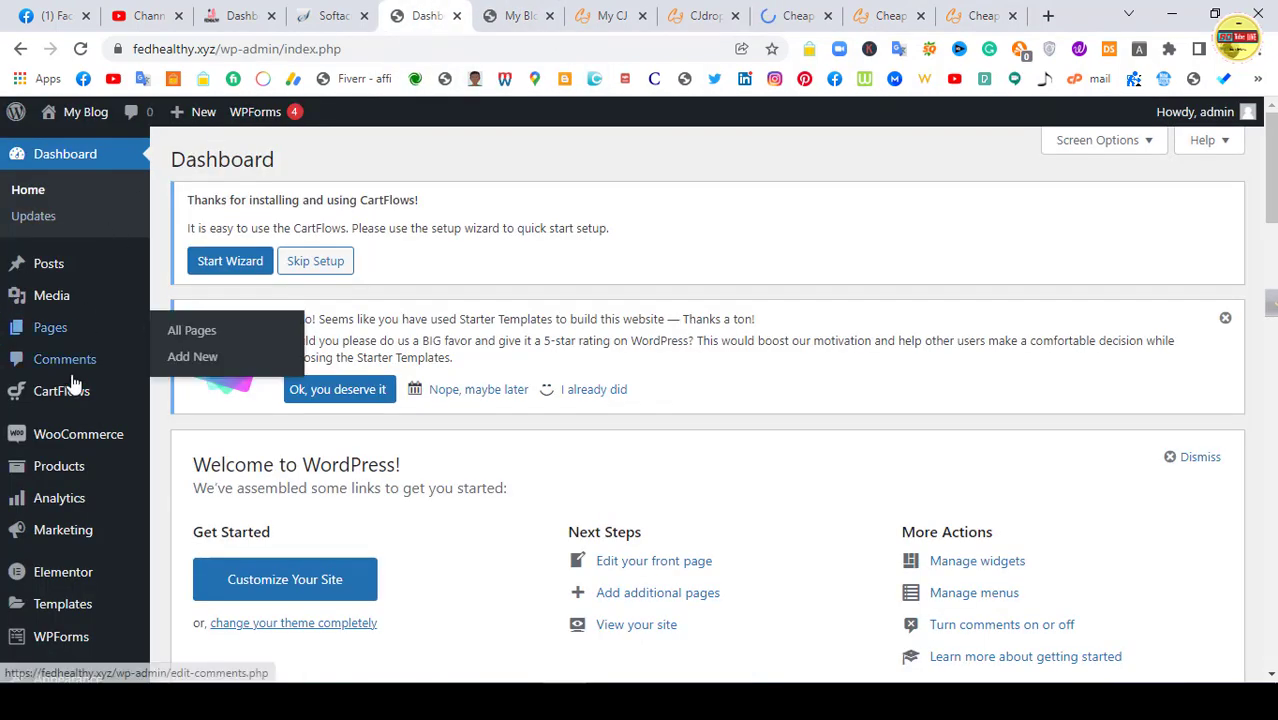
scroll(80, 368, down, 2)
click(60, 288)
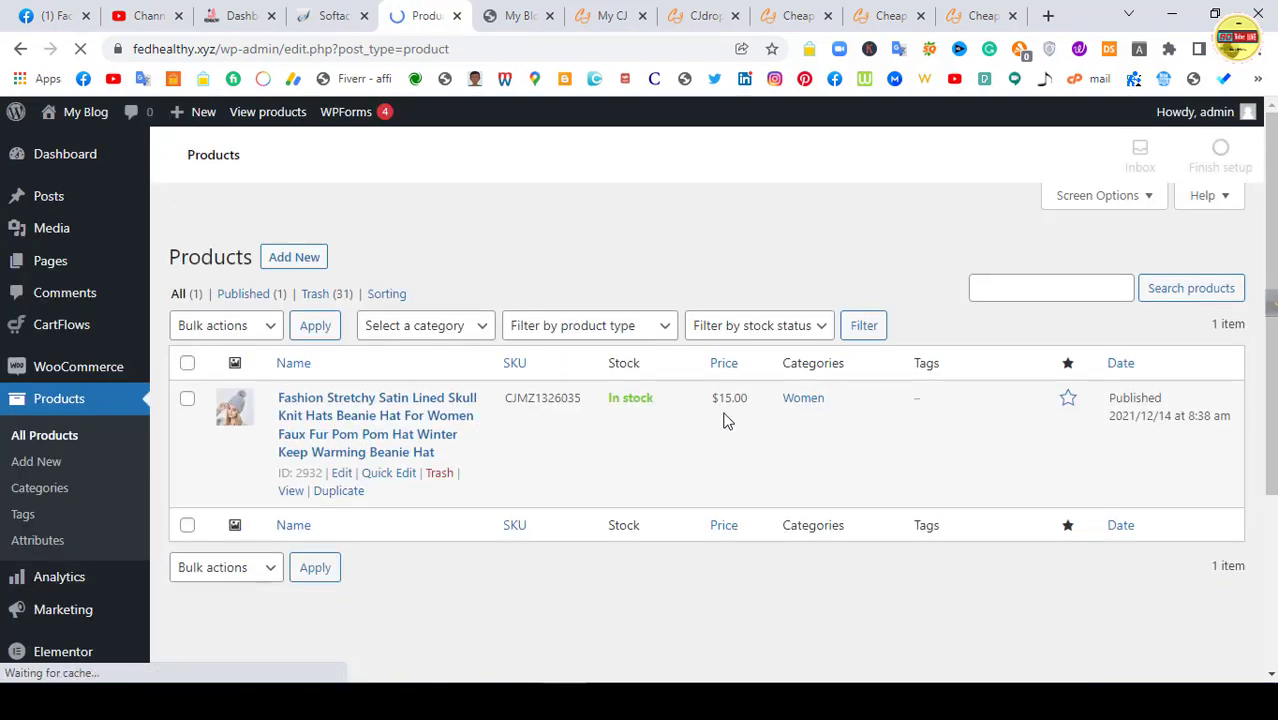
scroll(307, 586, down, 1)
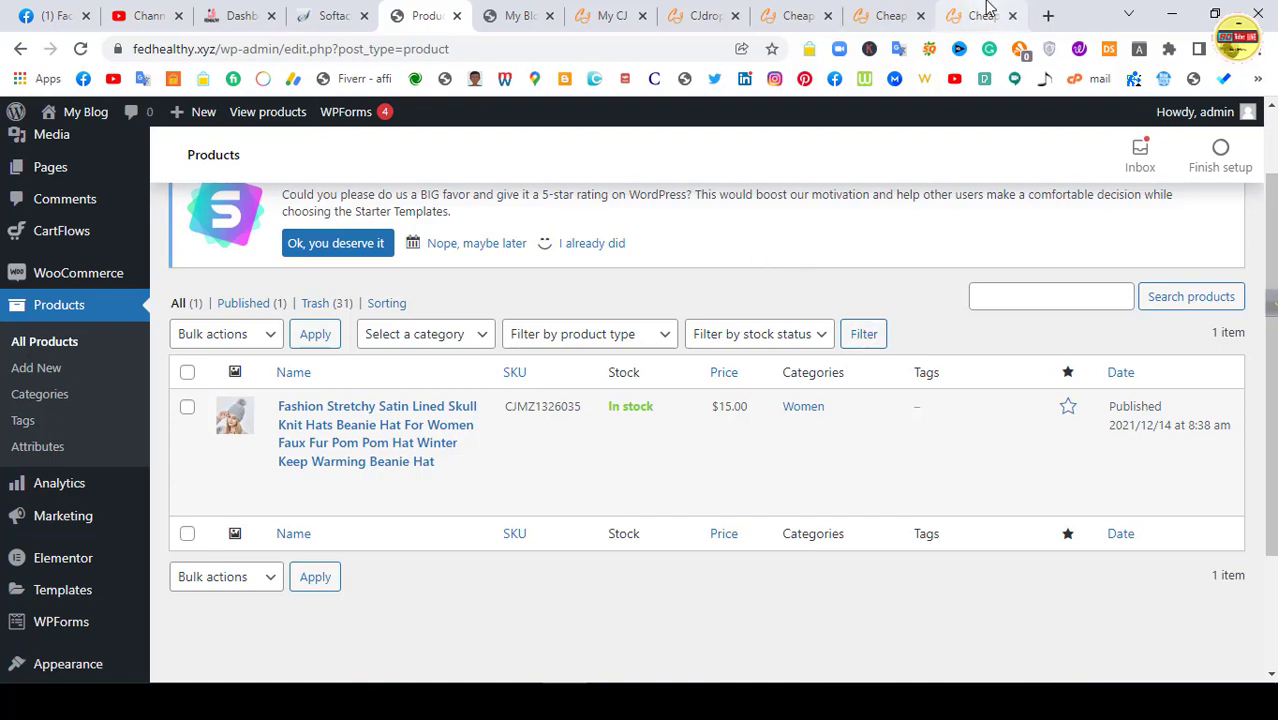
Step: Switch back to My CJ and review the imported store orders, dismissing the European VAT notice
click(608, 15)
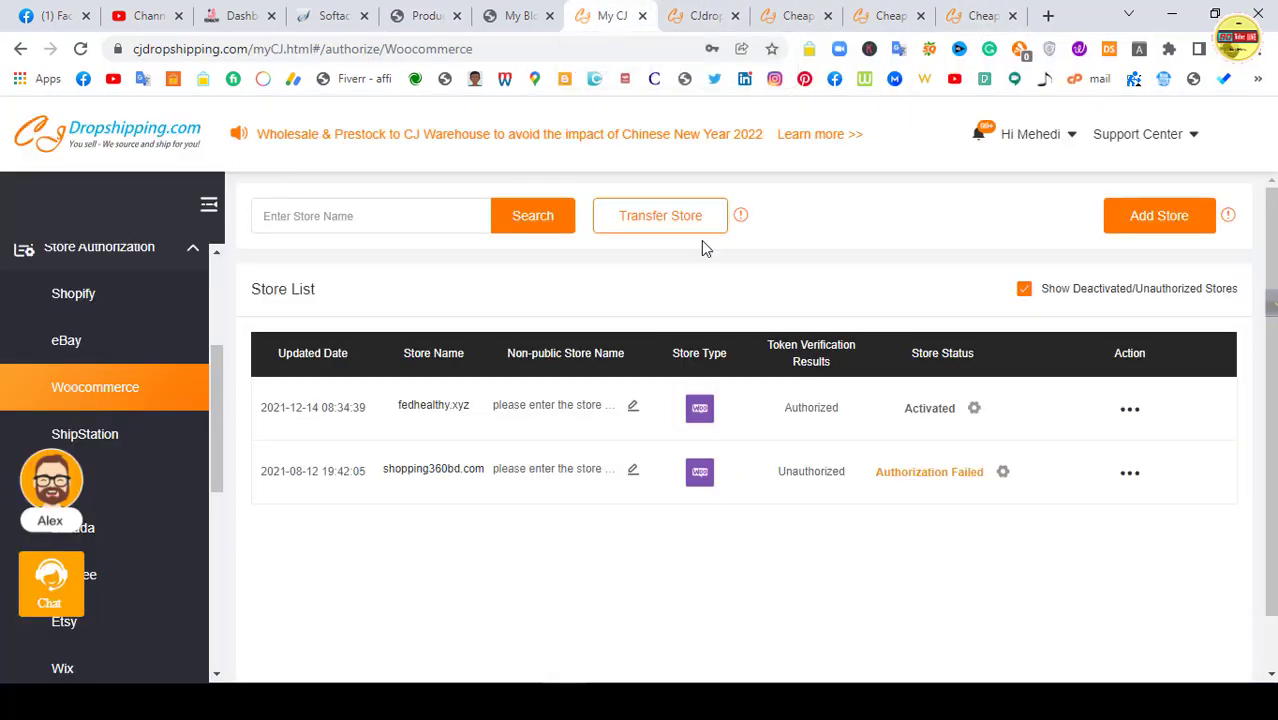
scroll(100, 316, up, 3)
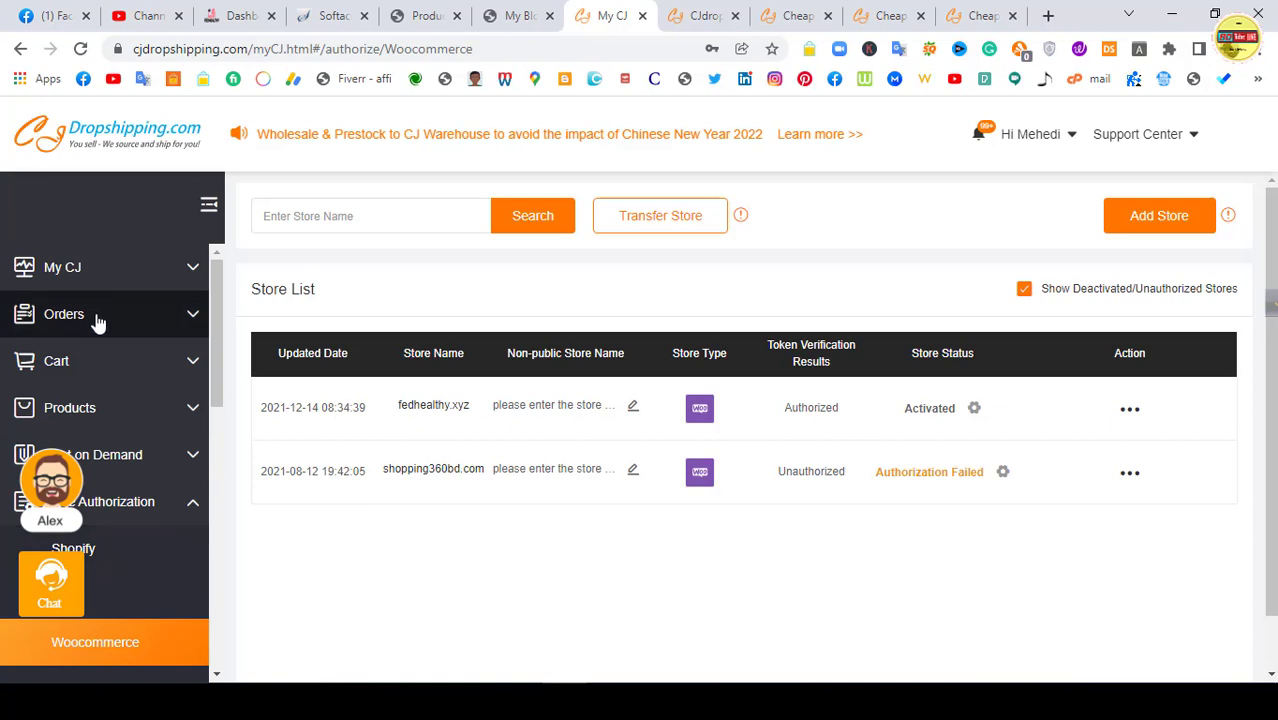
click(98, 318)
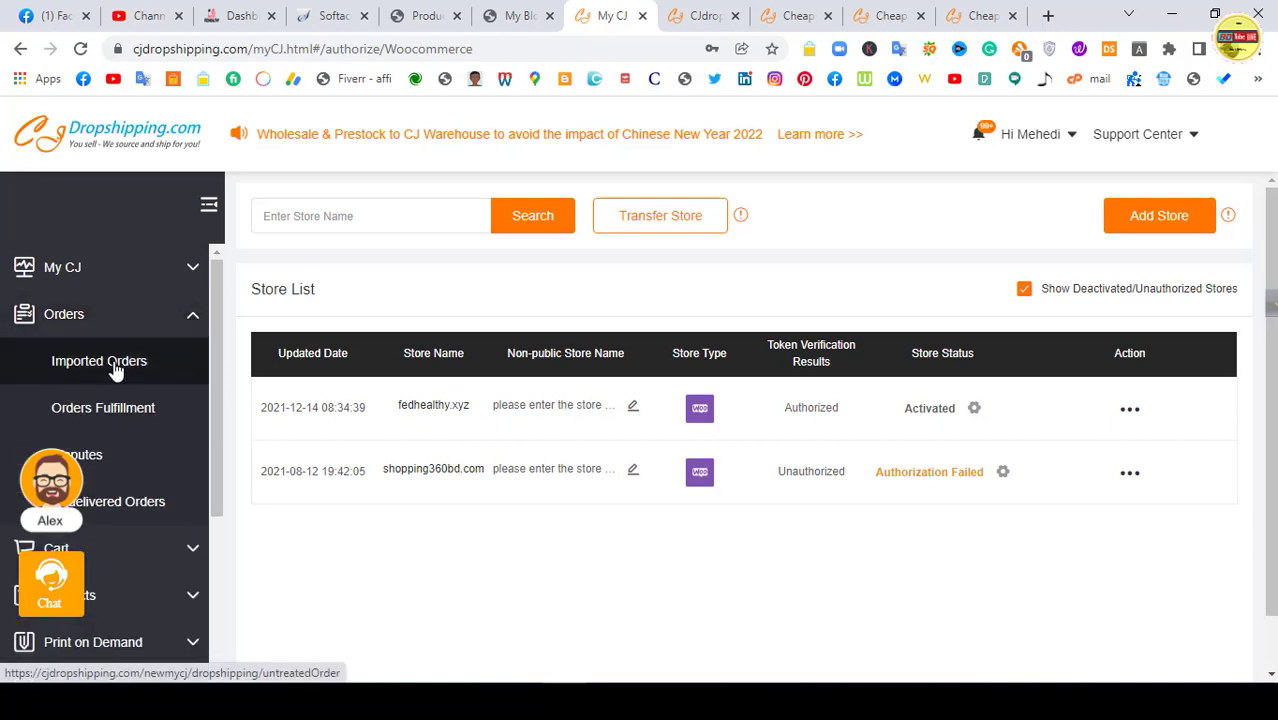
click(116, 368)
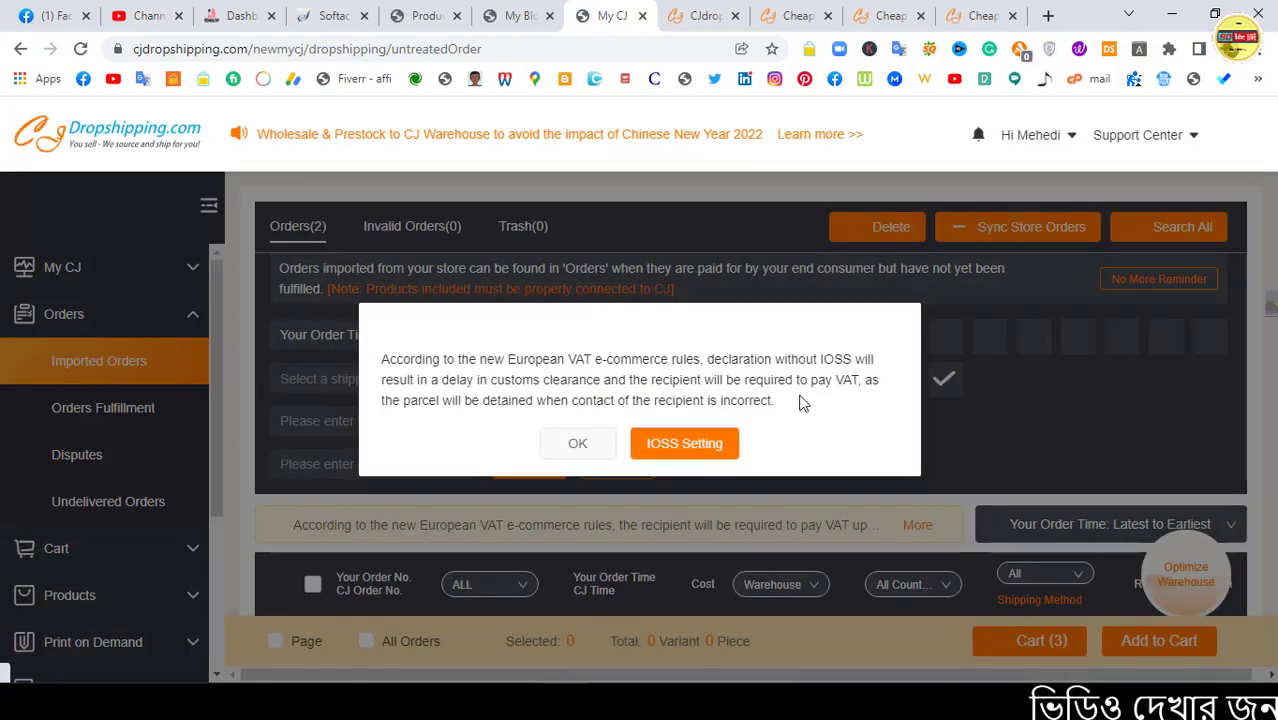
click(578, 443)
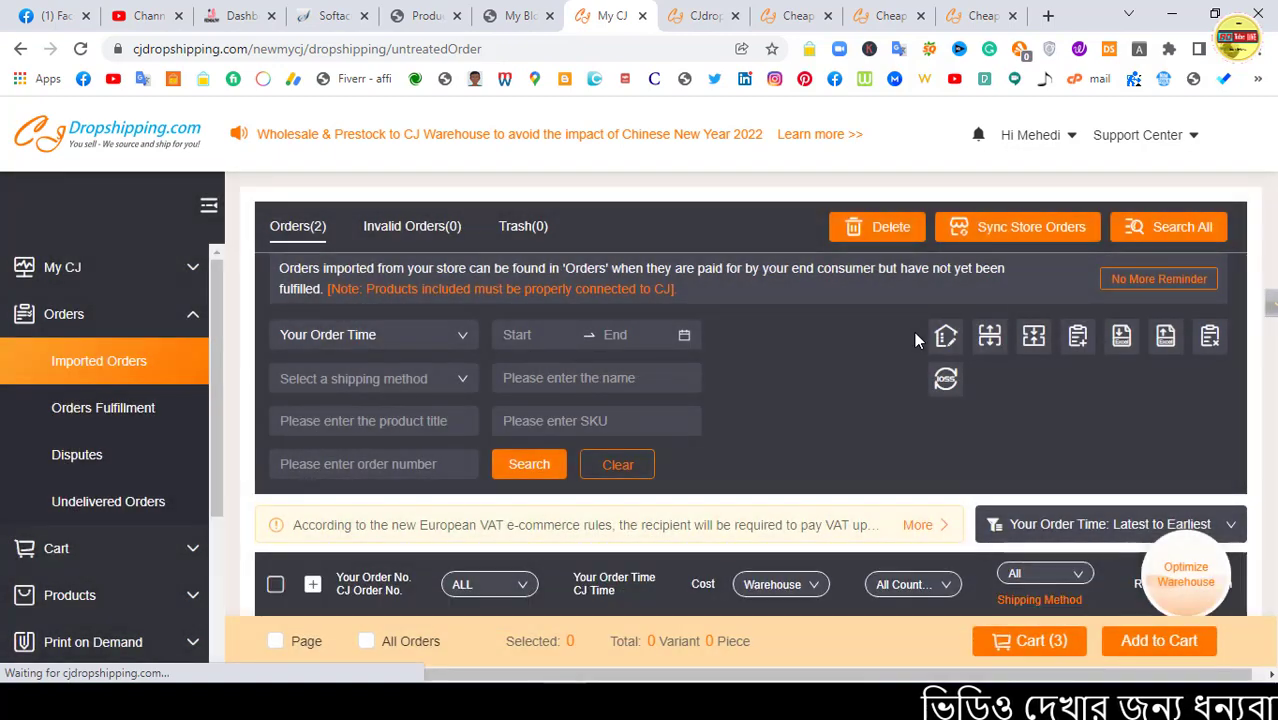
scroll(788, 405, down, 3)
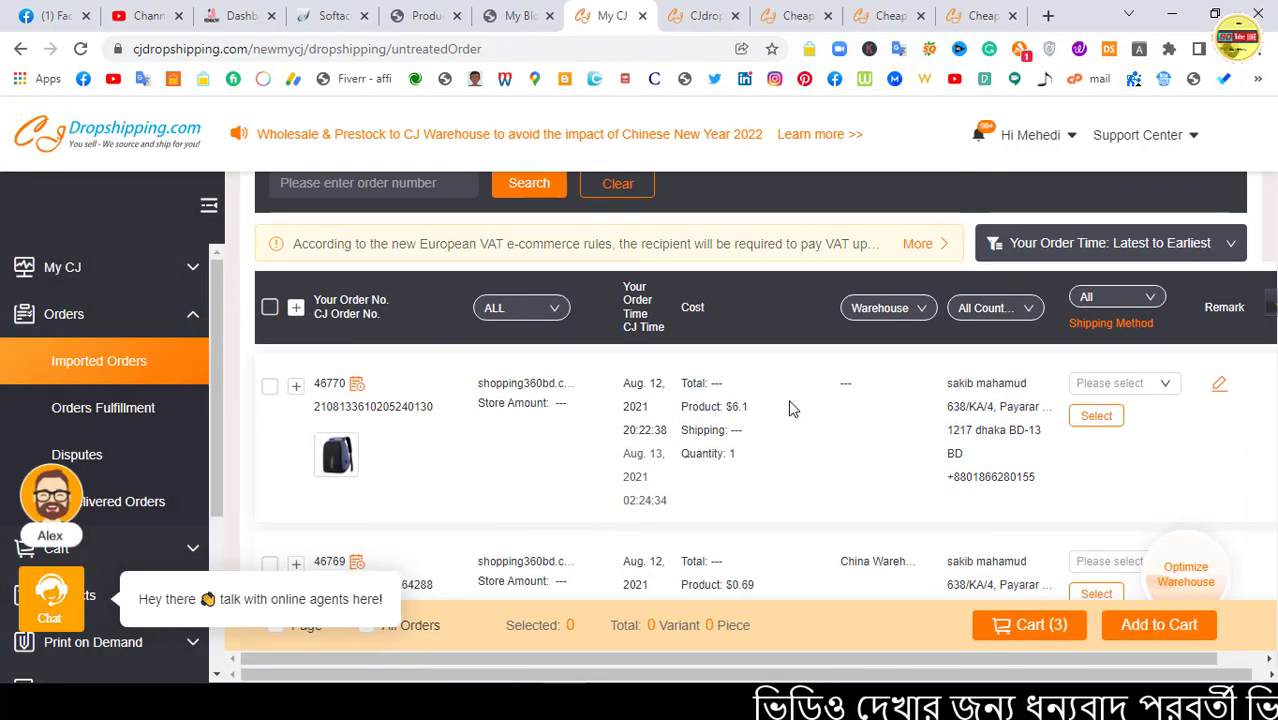
scroll(790, 408, down, 1)
scroll(790, 408, down, 1)
scroll(790, 408, up, 3)
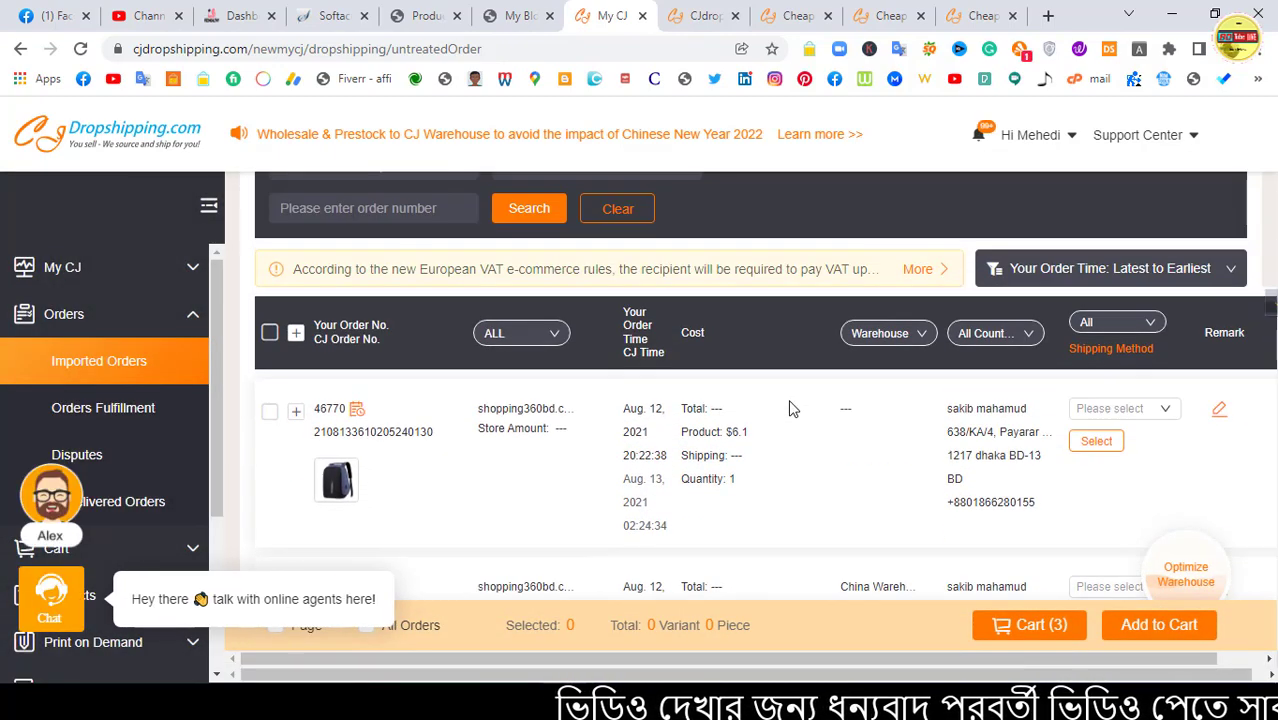
Step: Select the backpack order in the imported orders, review its shipping options, and return to the CJ homepage
scroll(468, 412, down, 2)
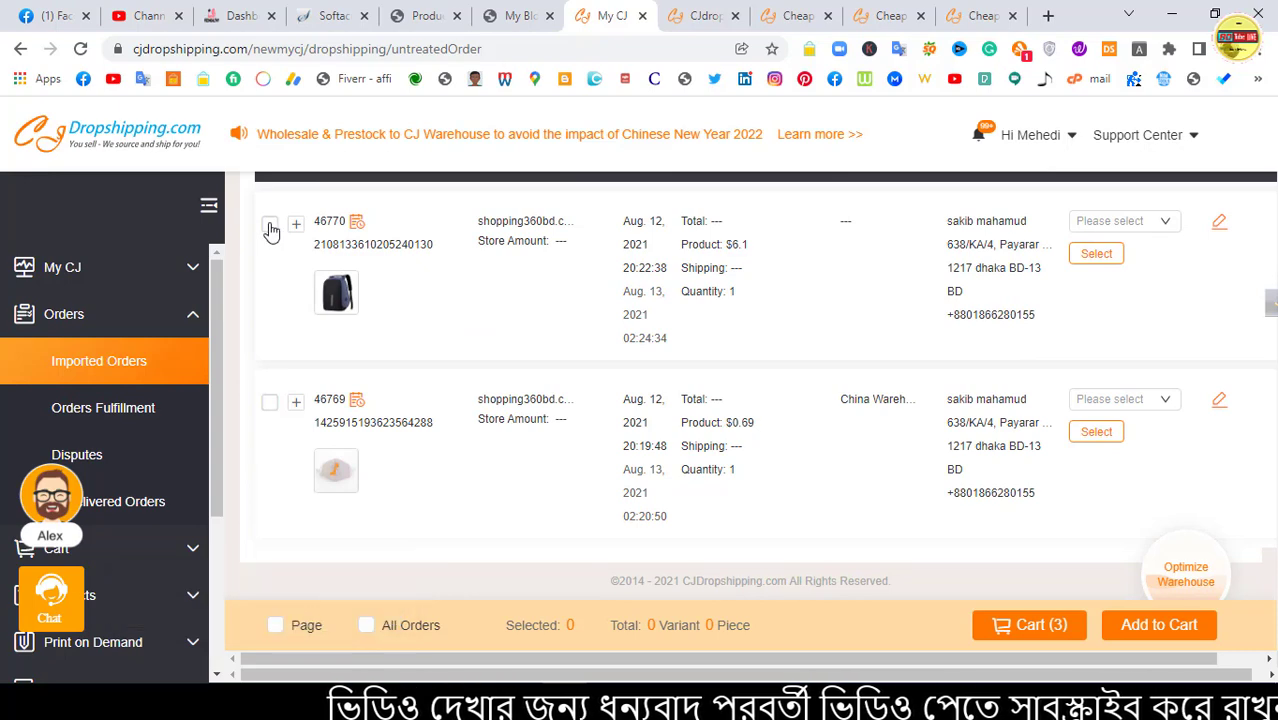
click(270, 229)
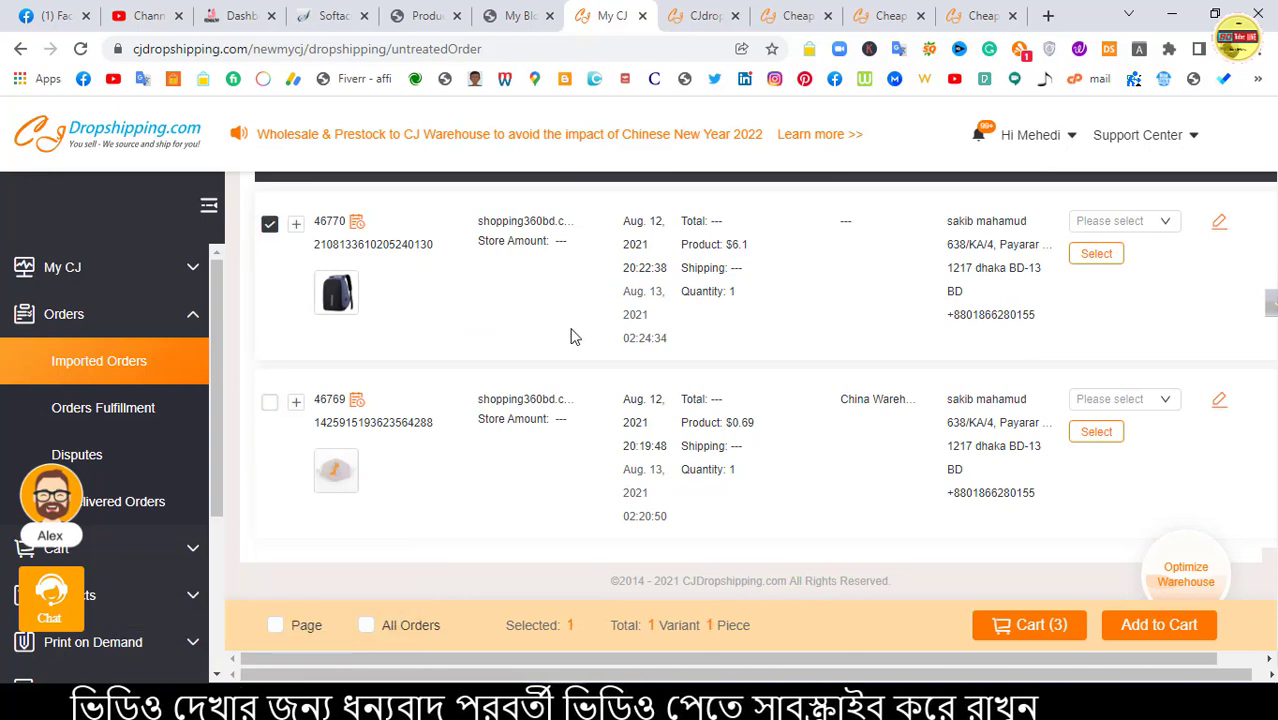
scroll(565, 337, up, 2)
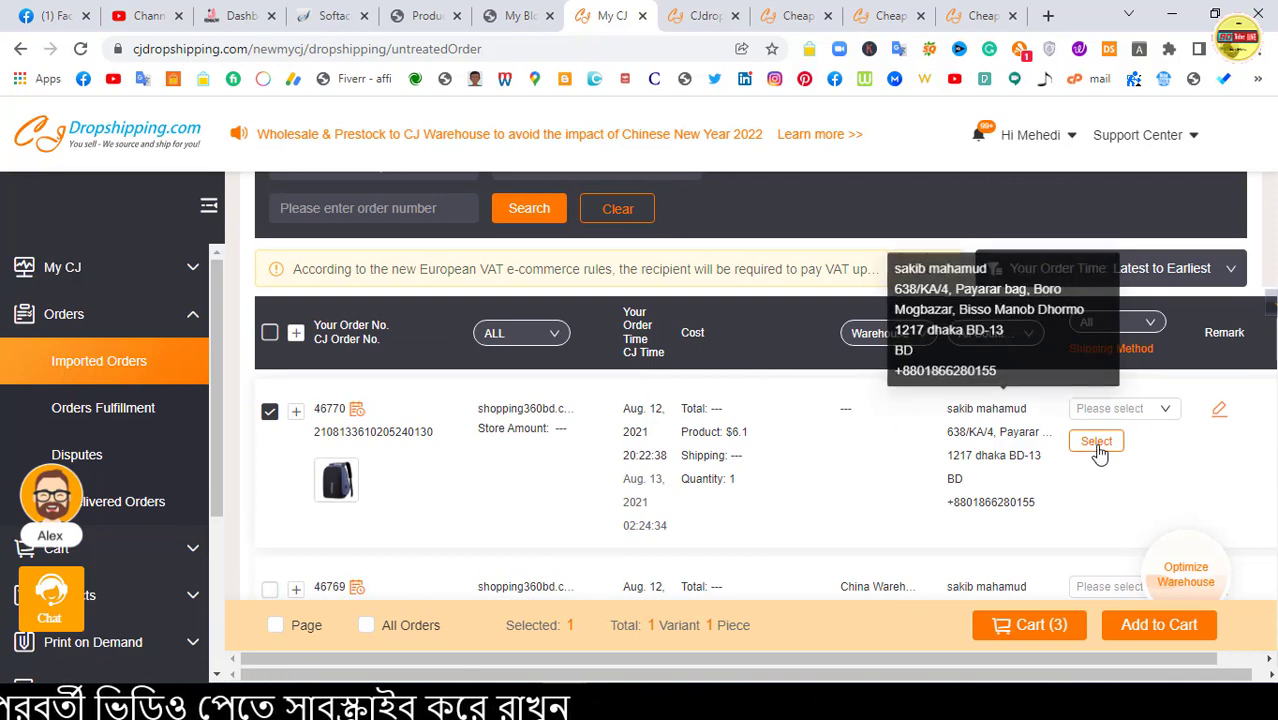
scroll(977, 462, down, 2)
scroll(775, 385, up, 4)
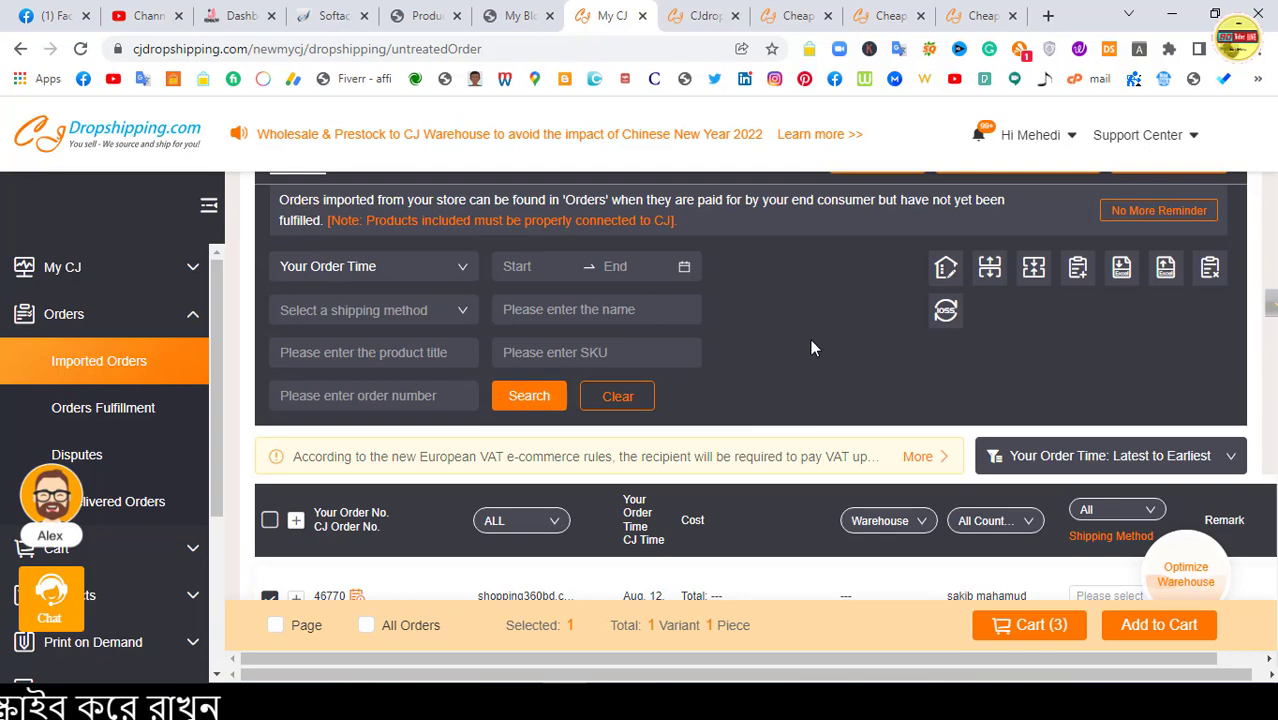
click(140, 140)
Step: In the jewelry boxes' open listing form, keep US Warehouse as the shipping origin and choose the Accessories category
click(697, 12)
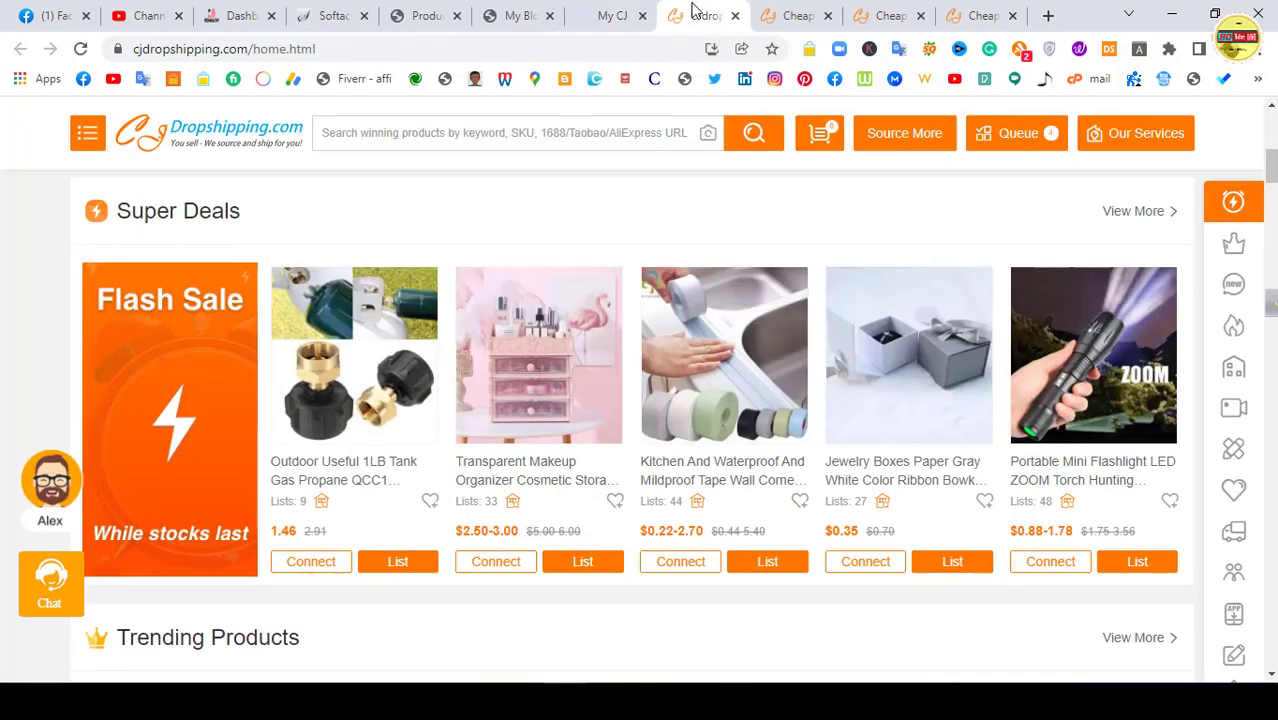
click(770, 14)
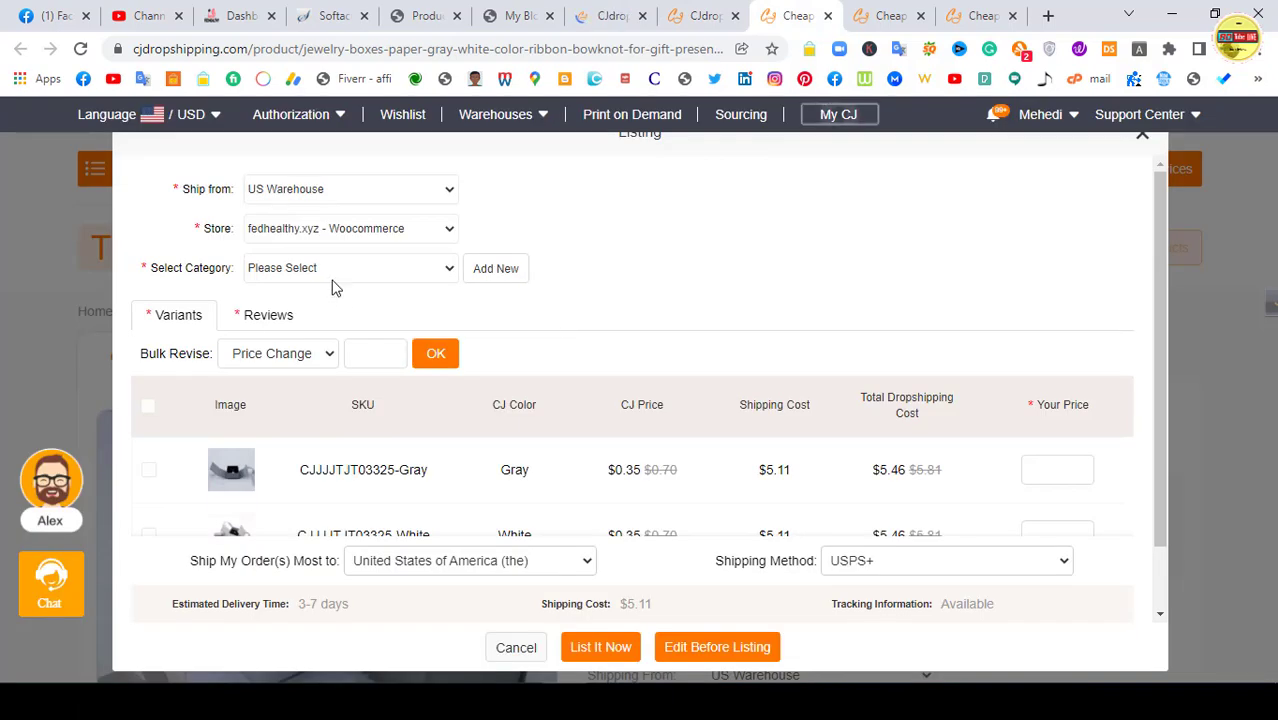
click(336, 191)
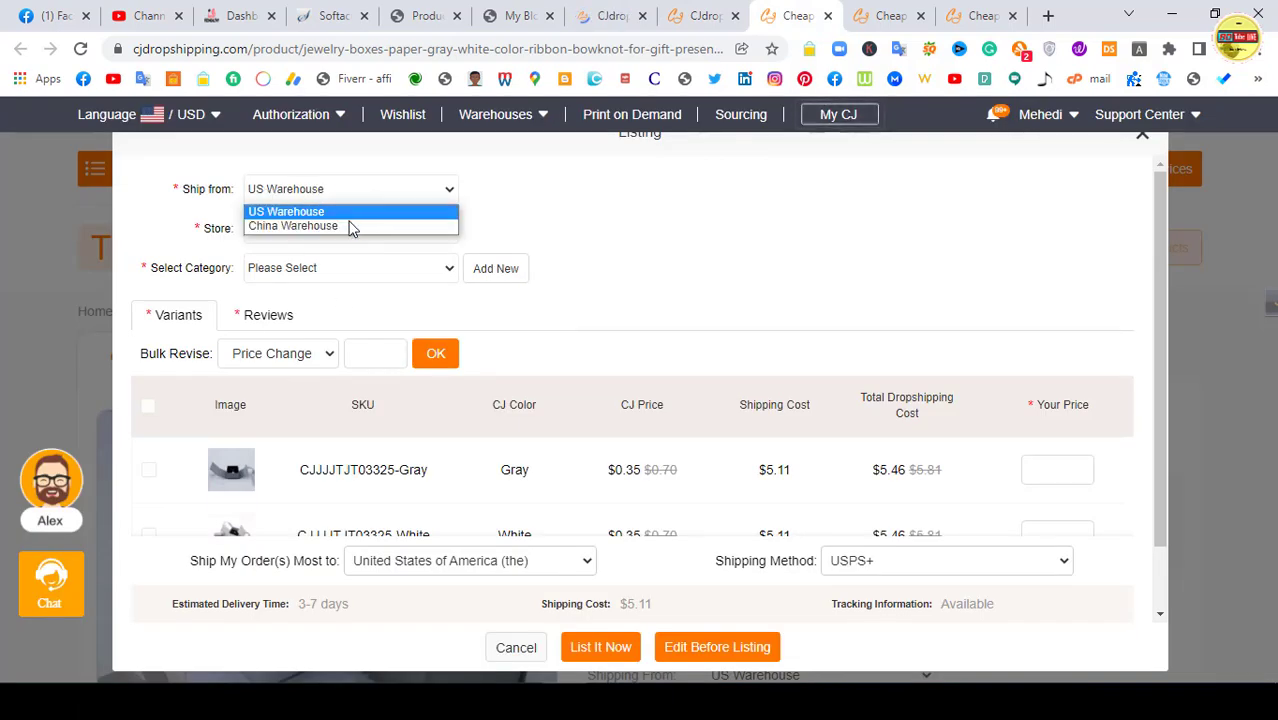
click(350, 212)
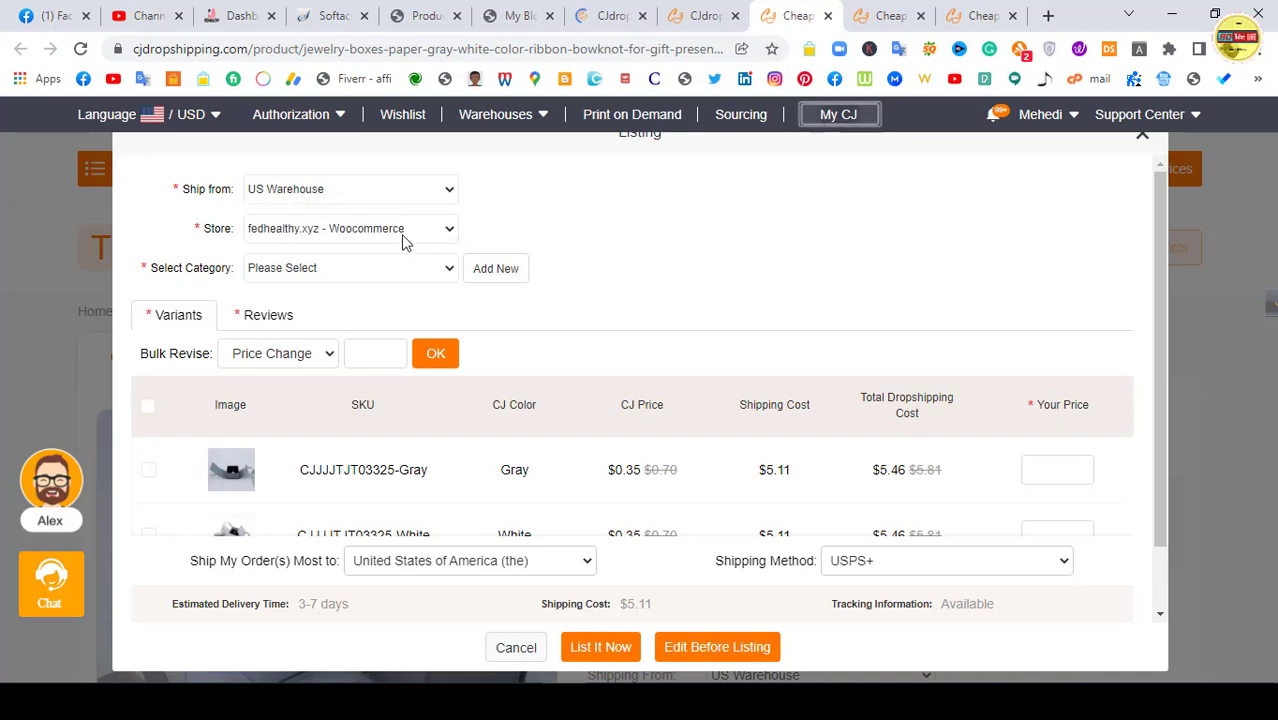
click(346, 271)
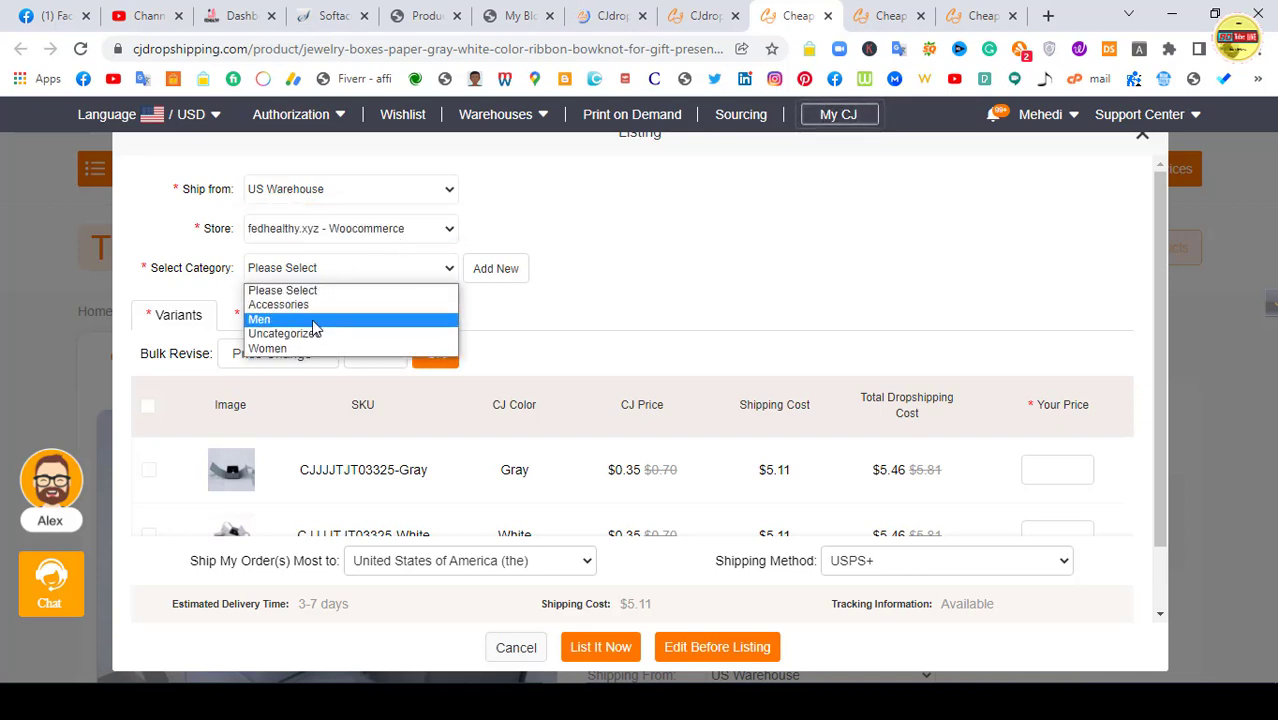
click(313, 308)
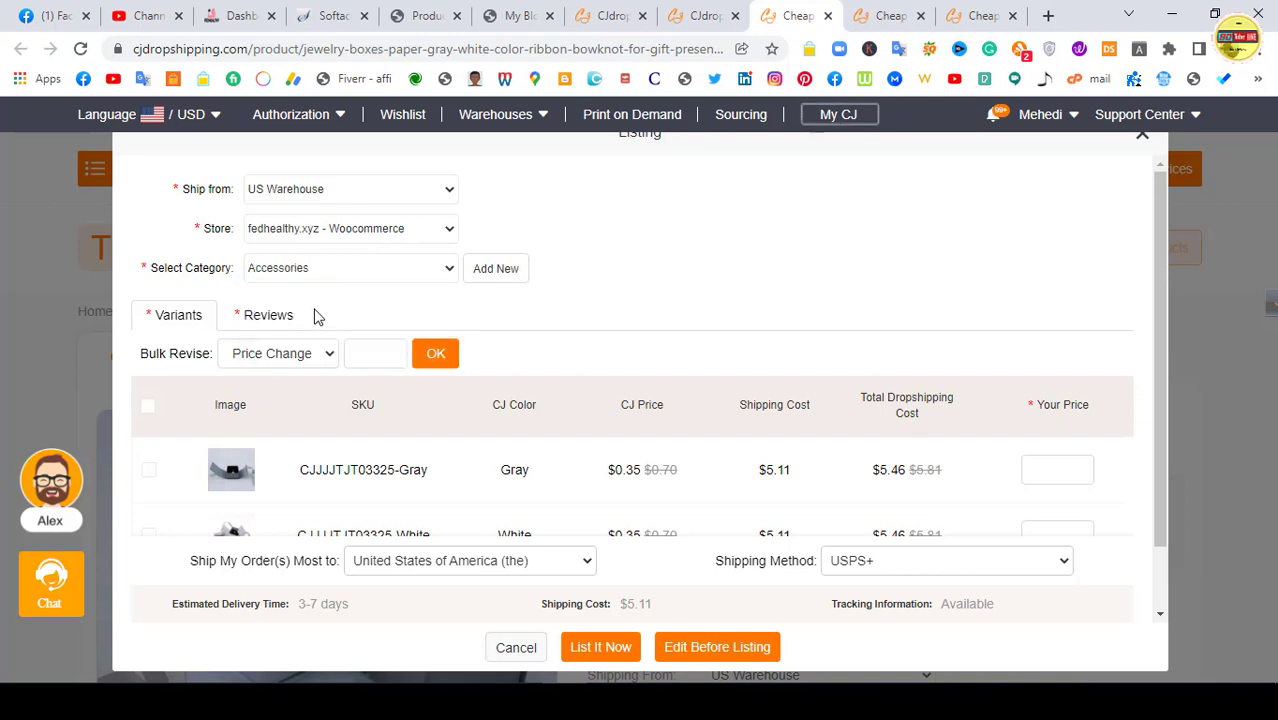
Step: Set the selling price of the gray and white jewelry boxes to 8 in bulk and list them in the store
scroll(268, 353, down, 1)
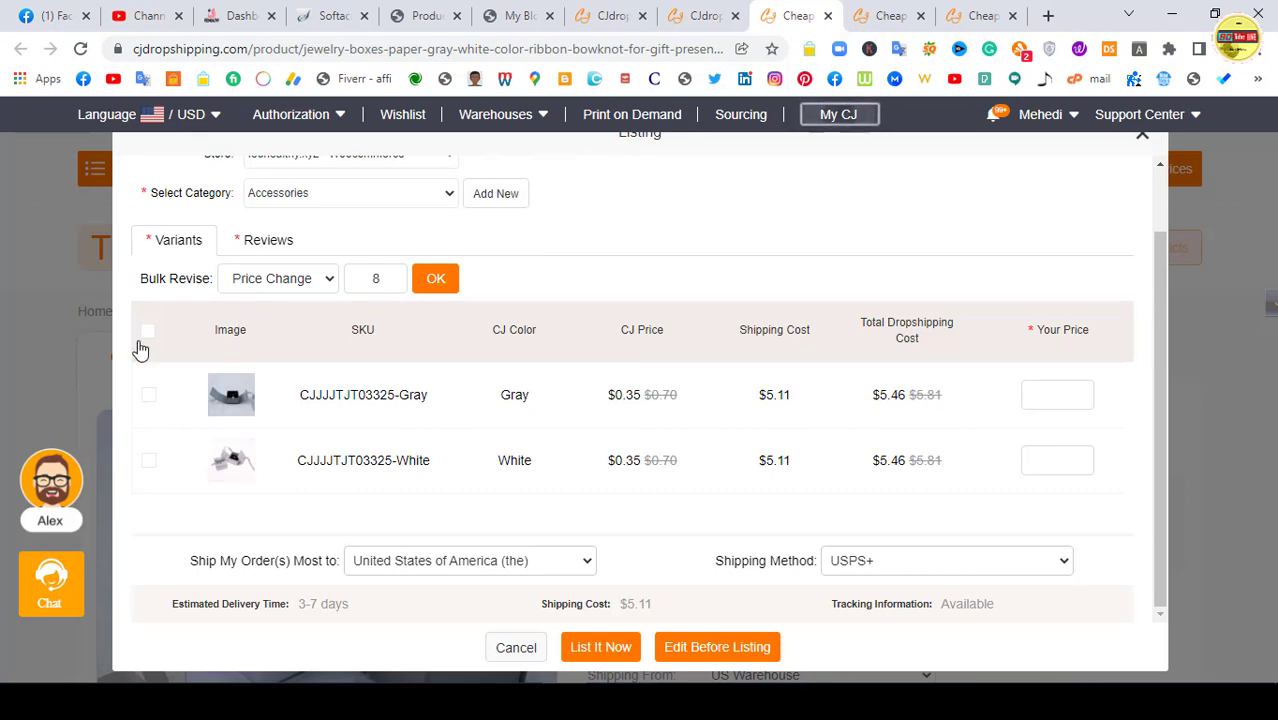
click(435, 278)
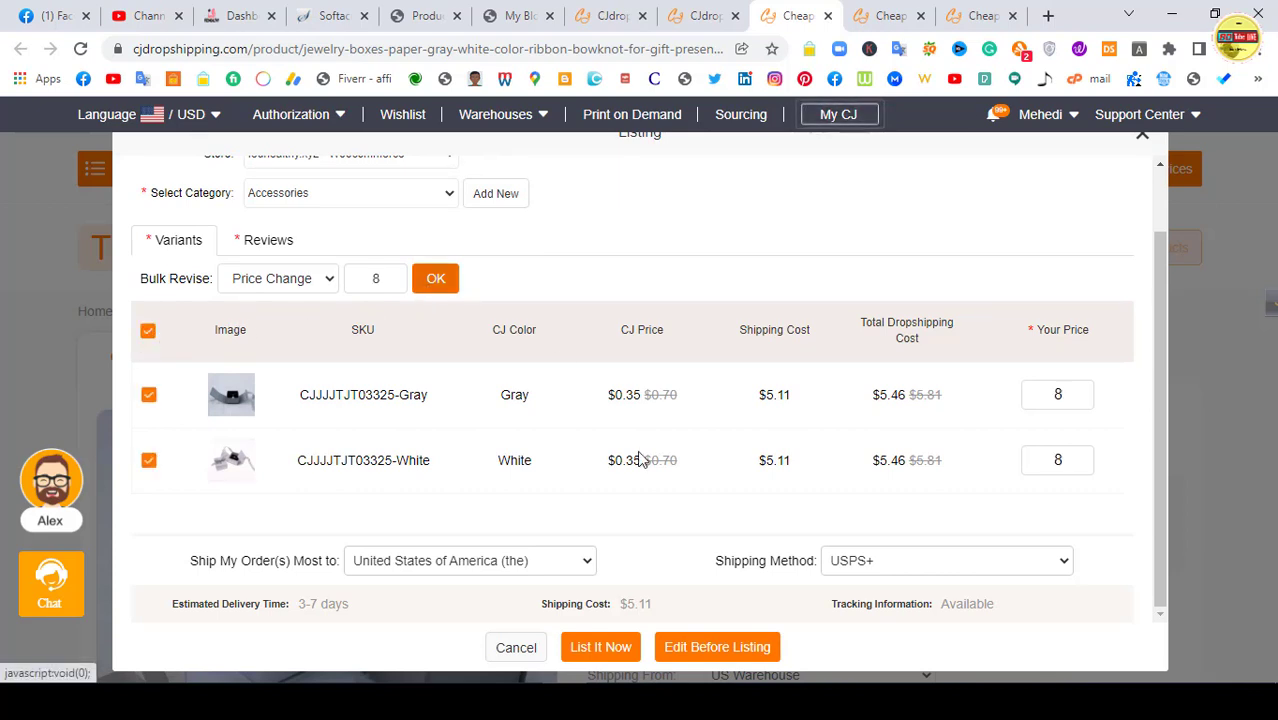
click(600, 650)
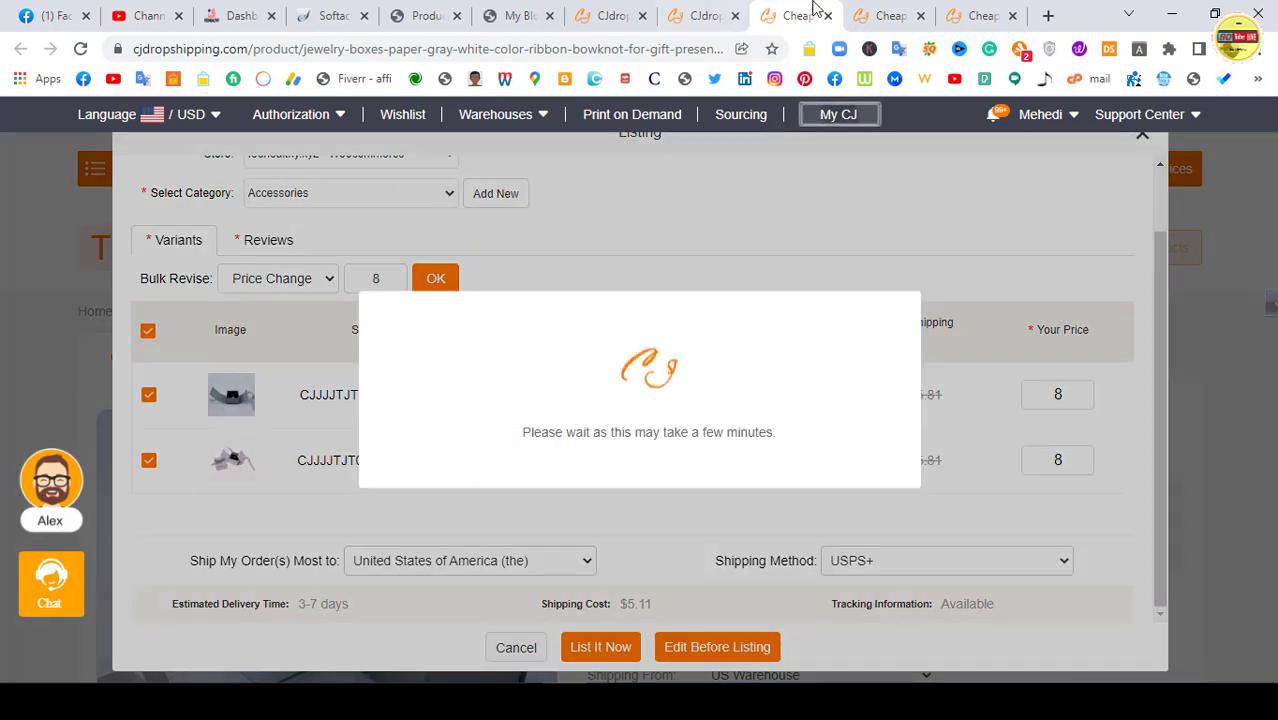
Step: In the transparent makeup organizer's listing form, choose the Accessories category and select all variants, reviewing their dropshipping costs
click(885, 15)
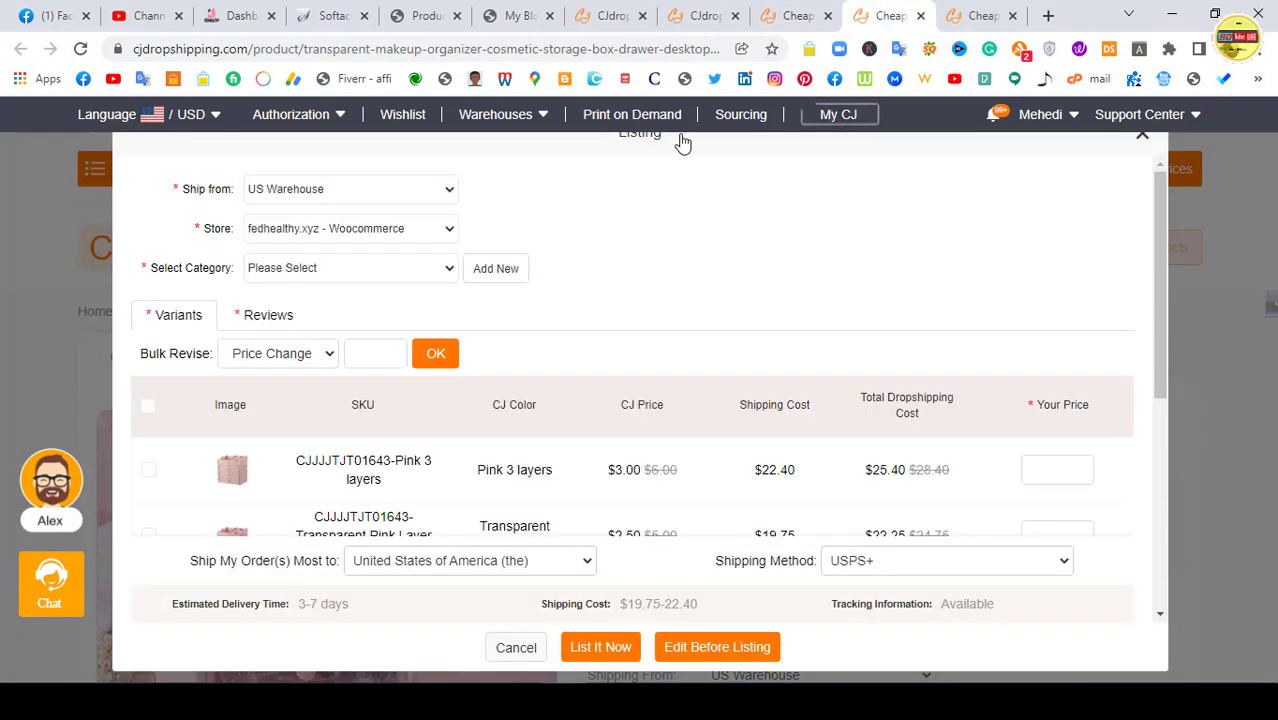
click(322, 270)
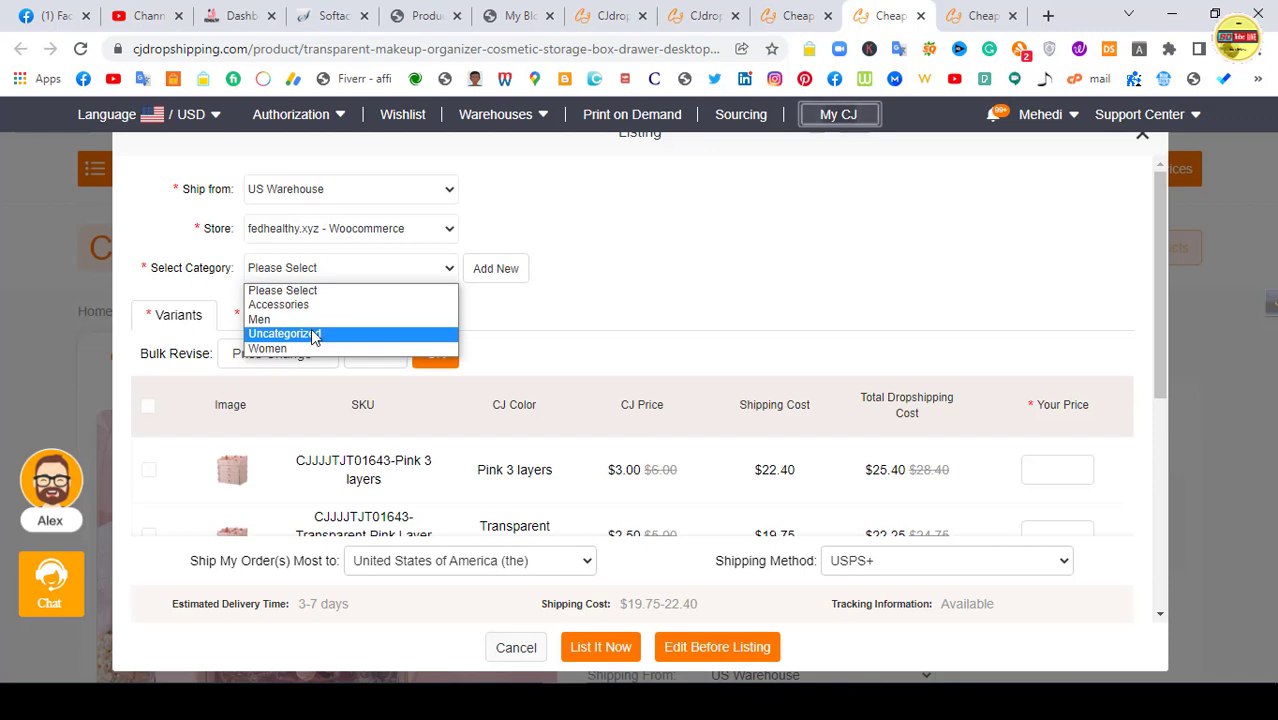
click(320, 305)
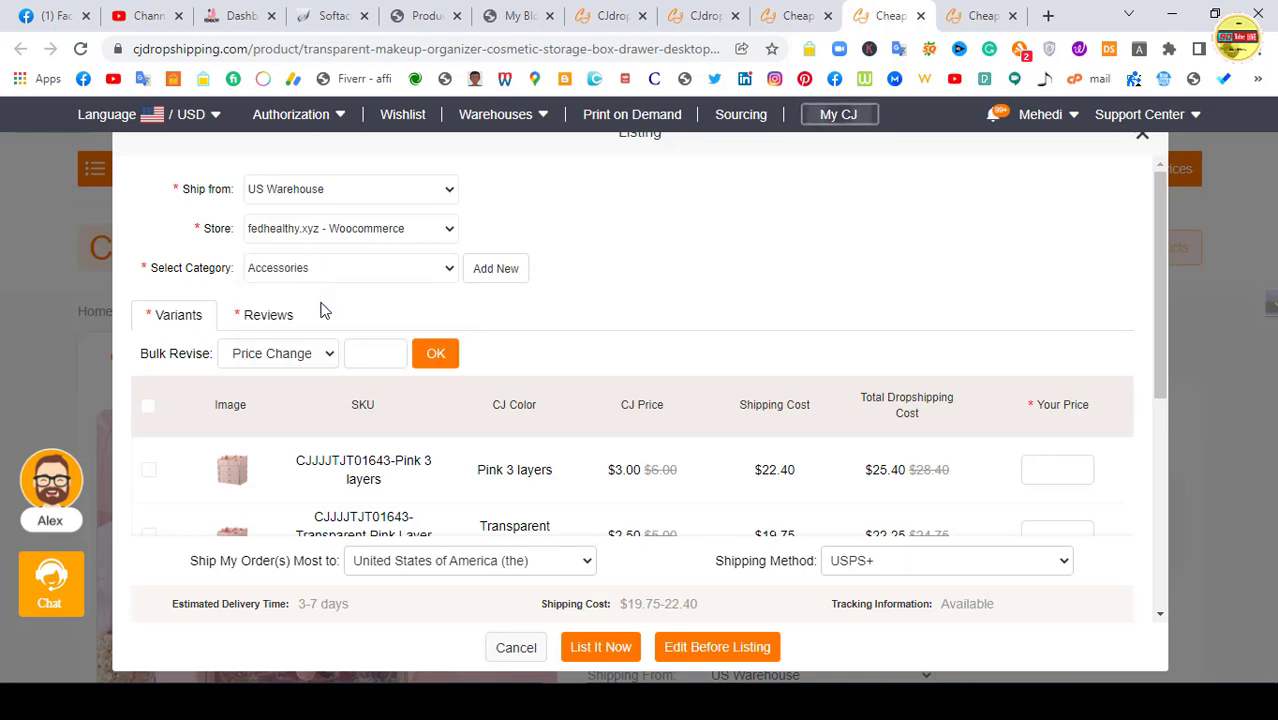
click(148, 409)
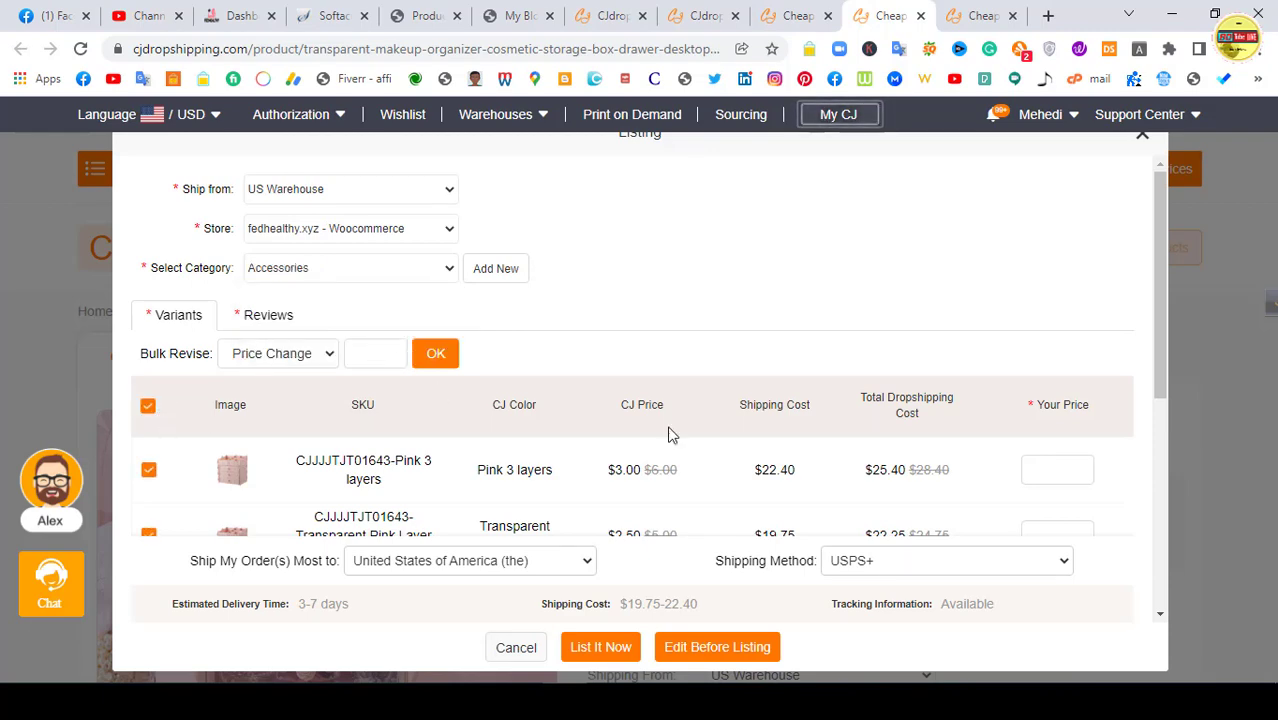
scroll(918, 451, down, 3)
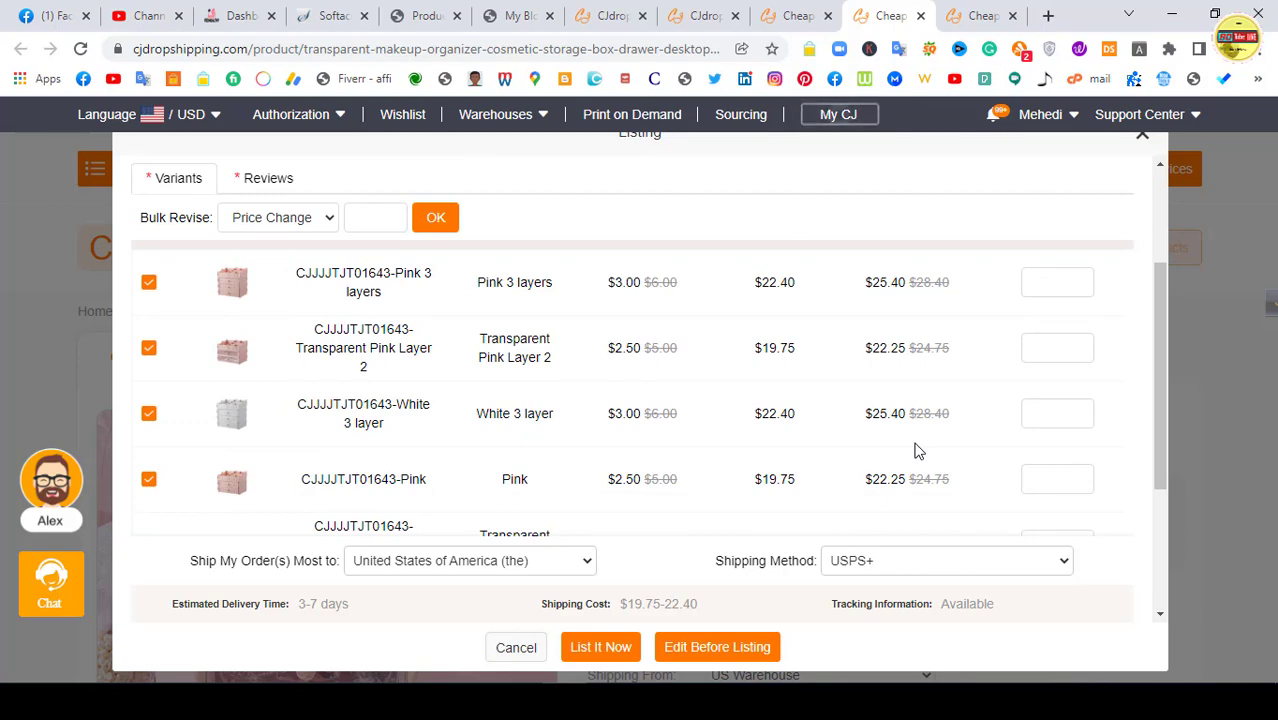
scroll(918, 451, up, 1)
scroll(1030, 354, down, 5)
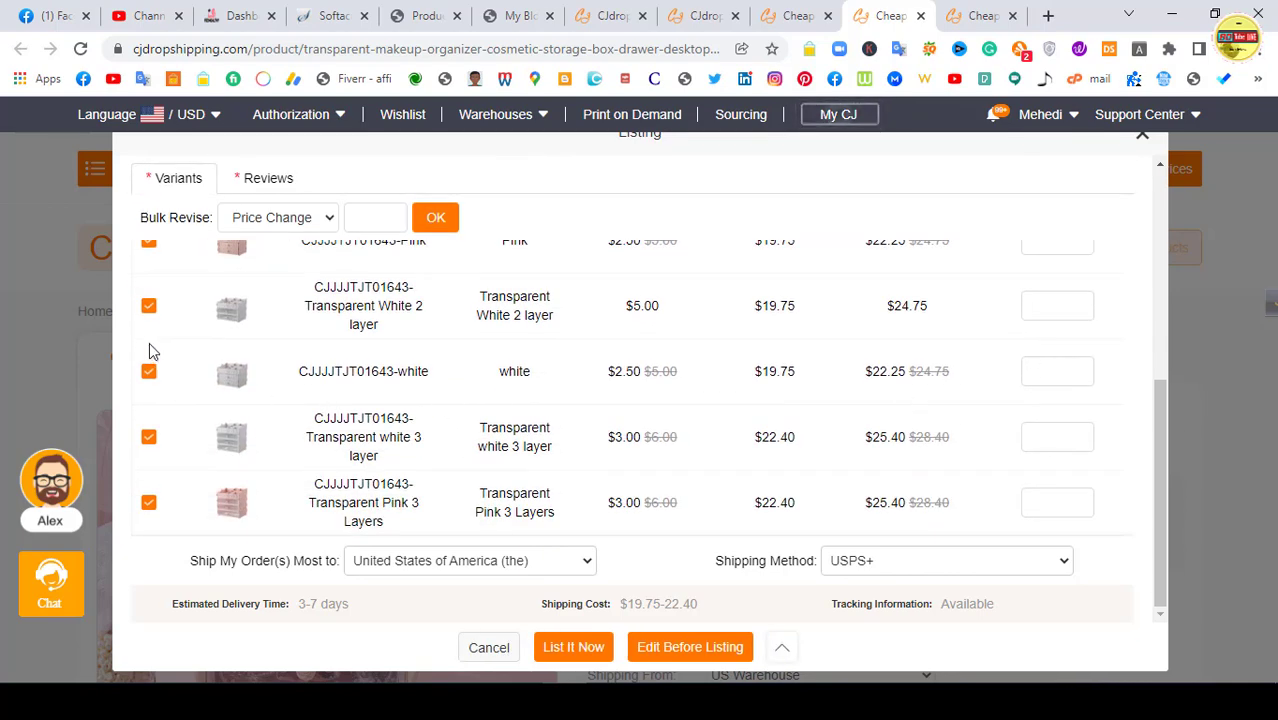
scroll(149, 340, up, 3)
scroll(915, 437, up, 4)
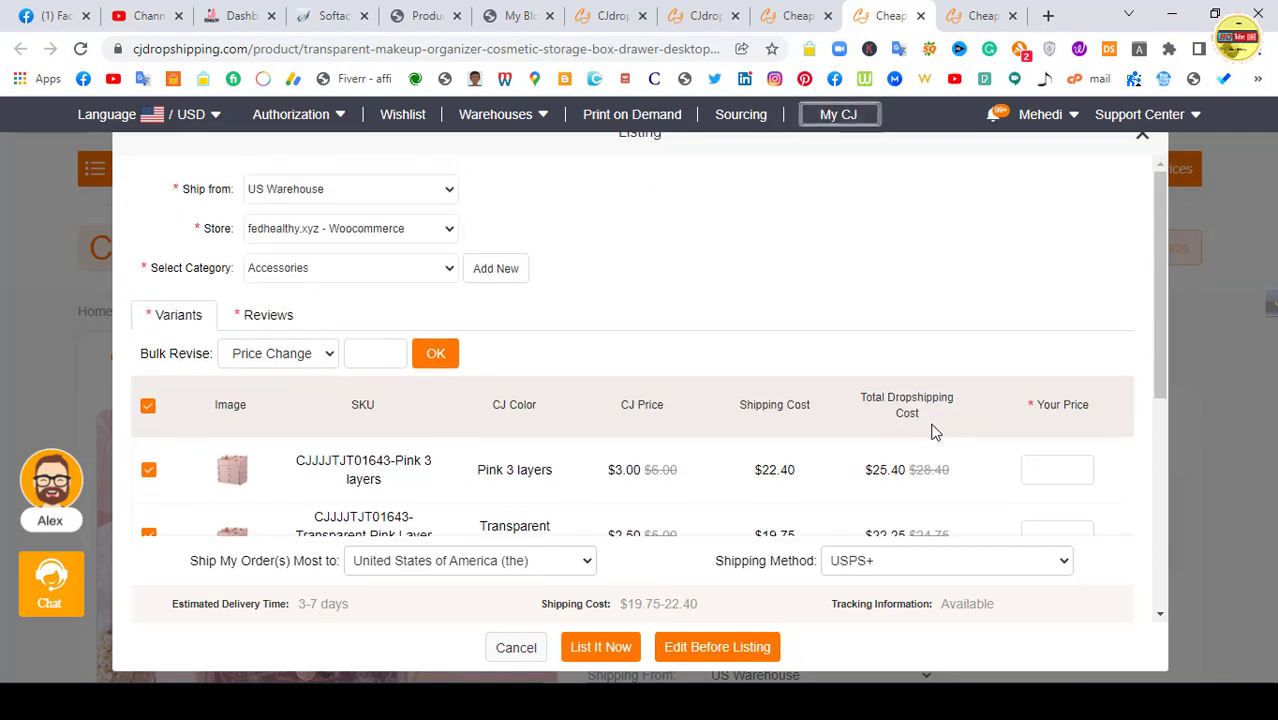
Step: Set the makeup organizer variants' selling prices, in list order, to 30, 28, 30, 25, 29, 28, 30 and 30
scroll(926, 428, down, 3)
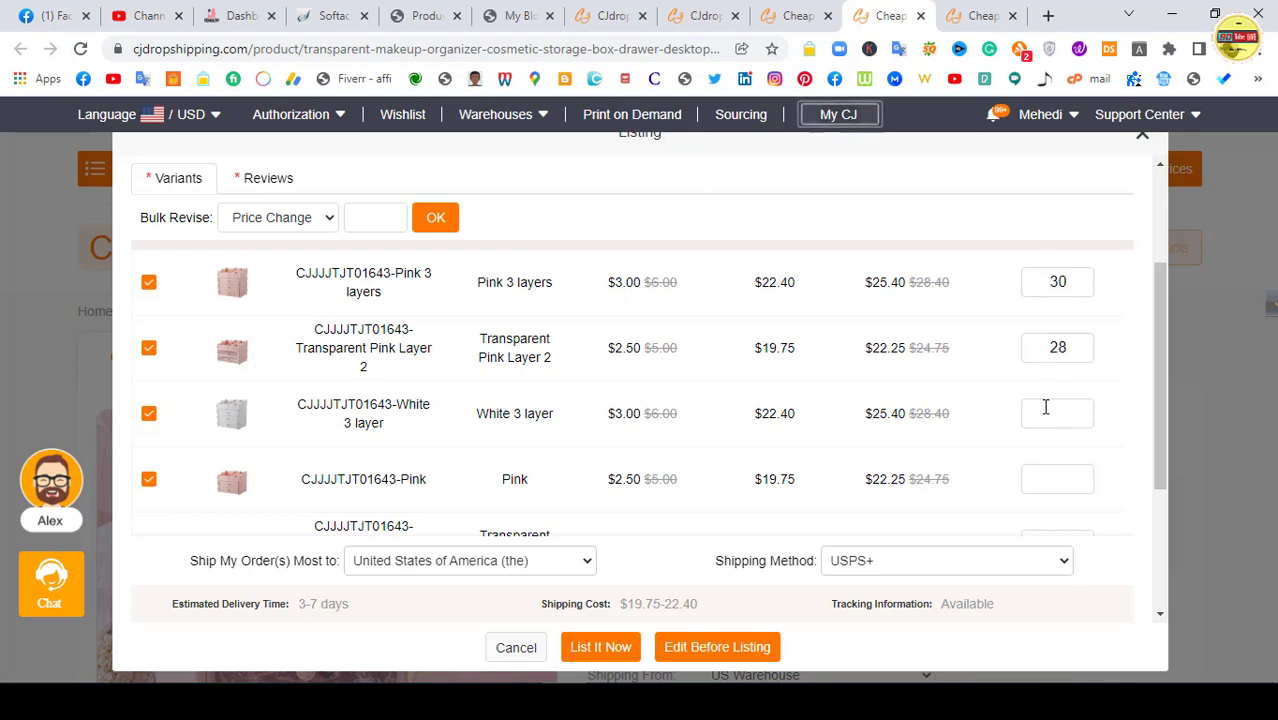
scroll(1046, 408, down, 1)
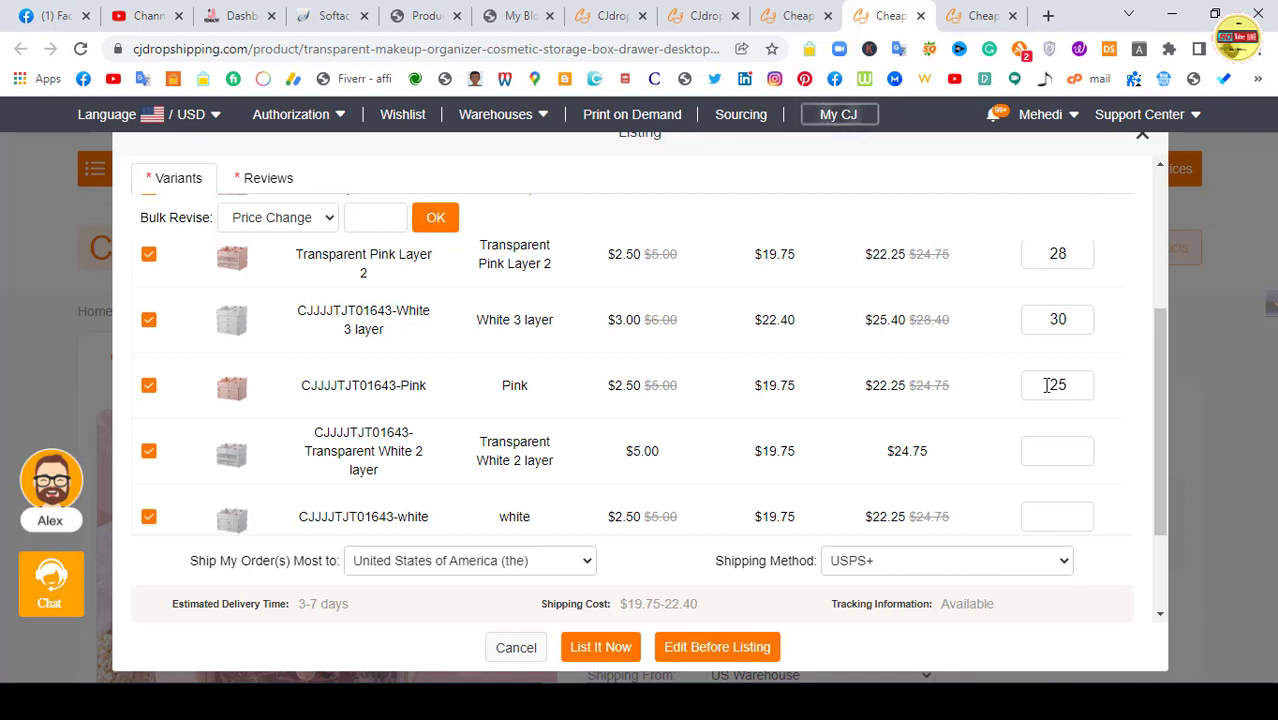
scroll(1058, 438, down, 1)
click(1075, 428)
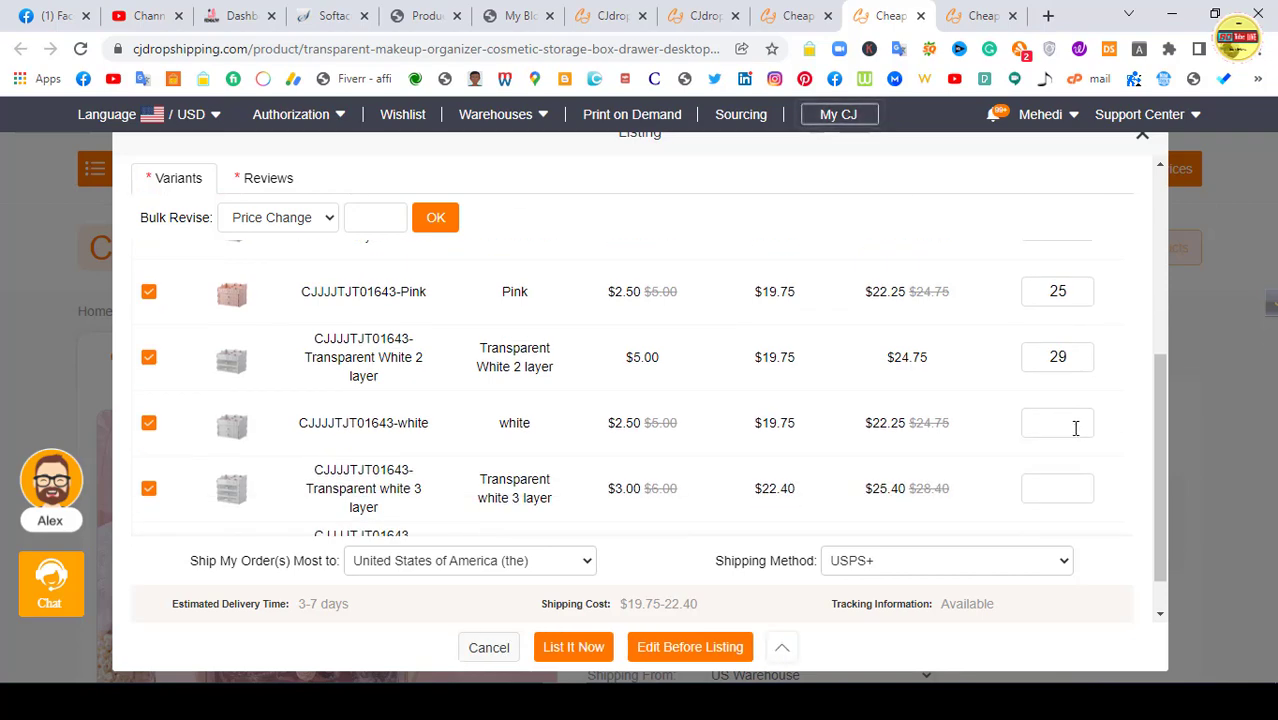
scroll(1075, 428, down, 1)
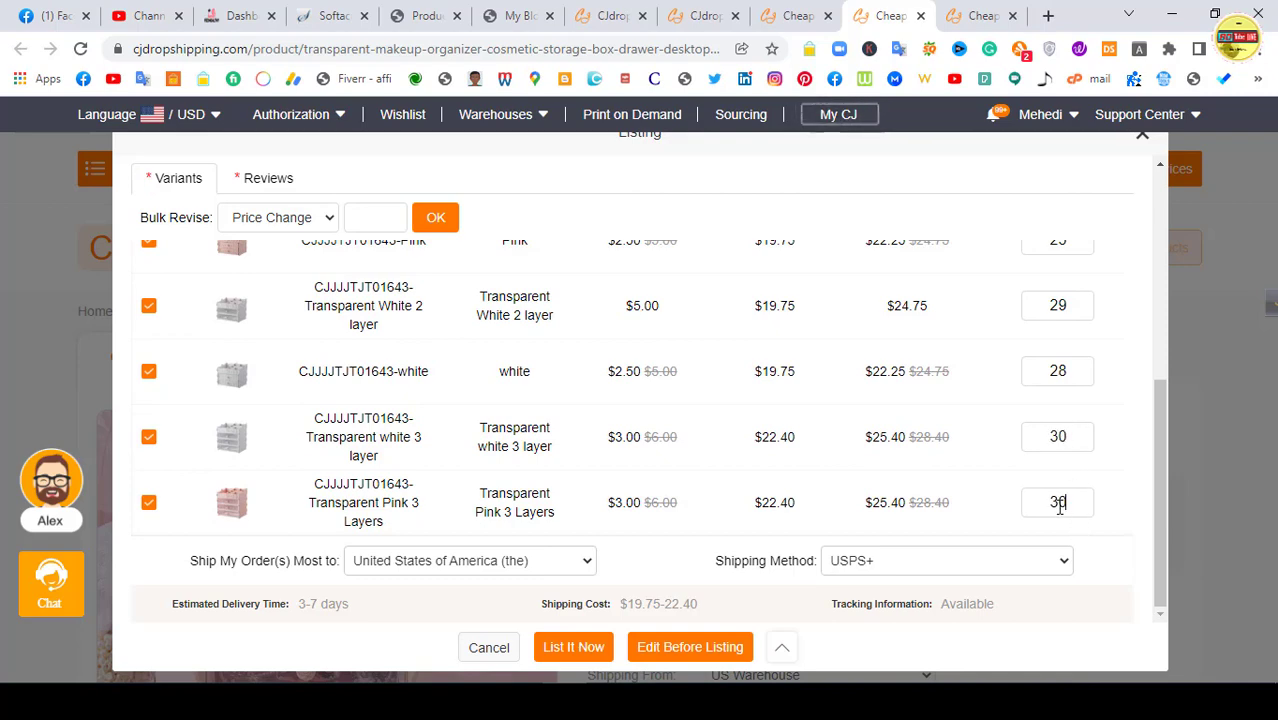
Step: Keep all makeup organizer variants selected and list the product in the fedhealthy.xyz store
scroll(322, 432, up, 5)
click(148, 357)
click(148, 357)
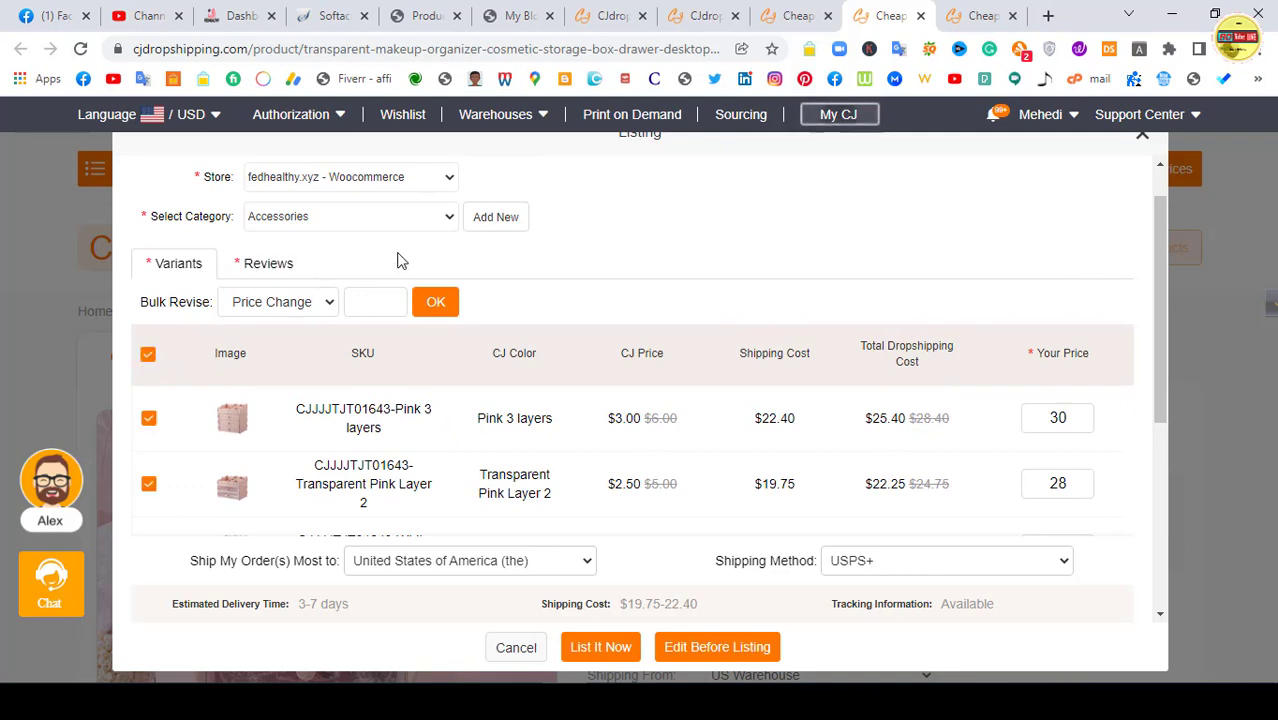
click(600, 647)
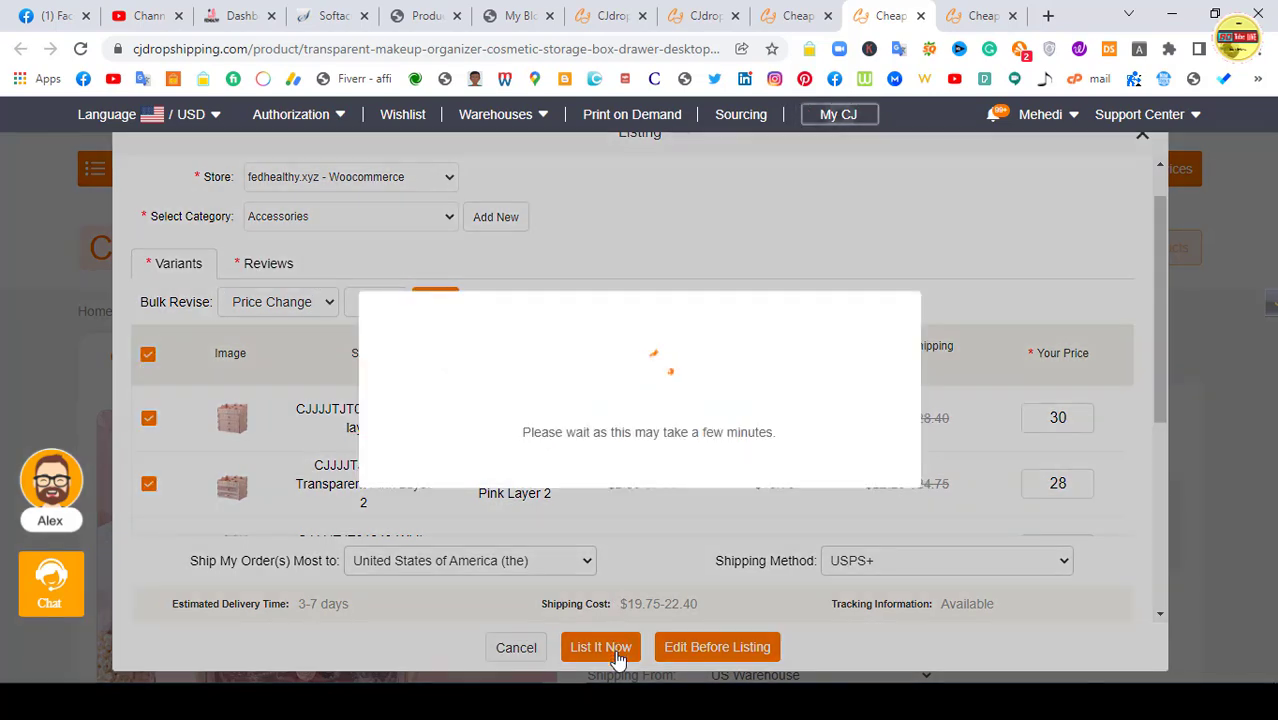
Step: In the propane regulator valve's listing form, select the Black variant and choose the fedhealthy.xyz - Woocommerce store
click(976, 14)
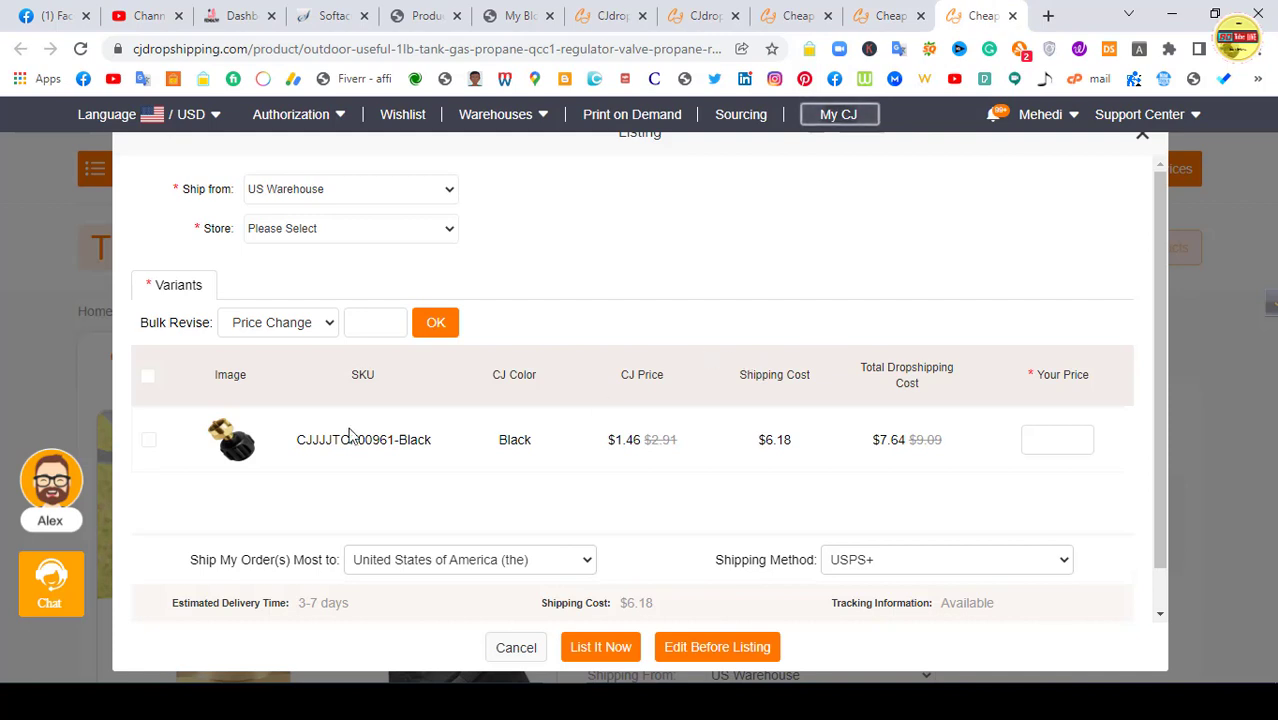
scroll(362, 436, down, 1)
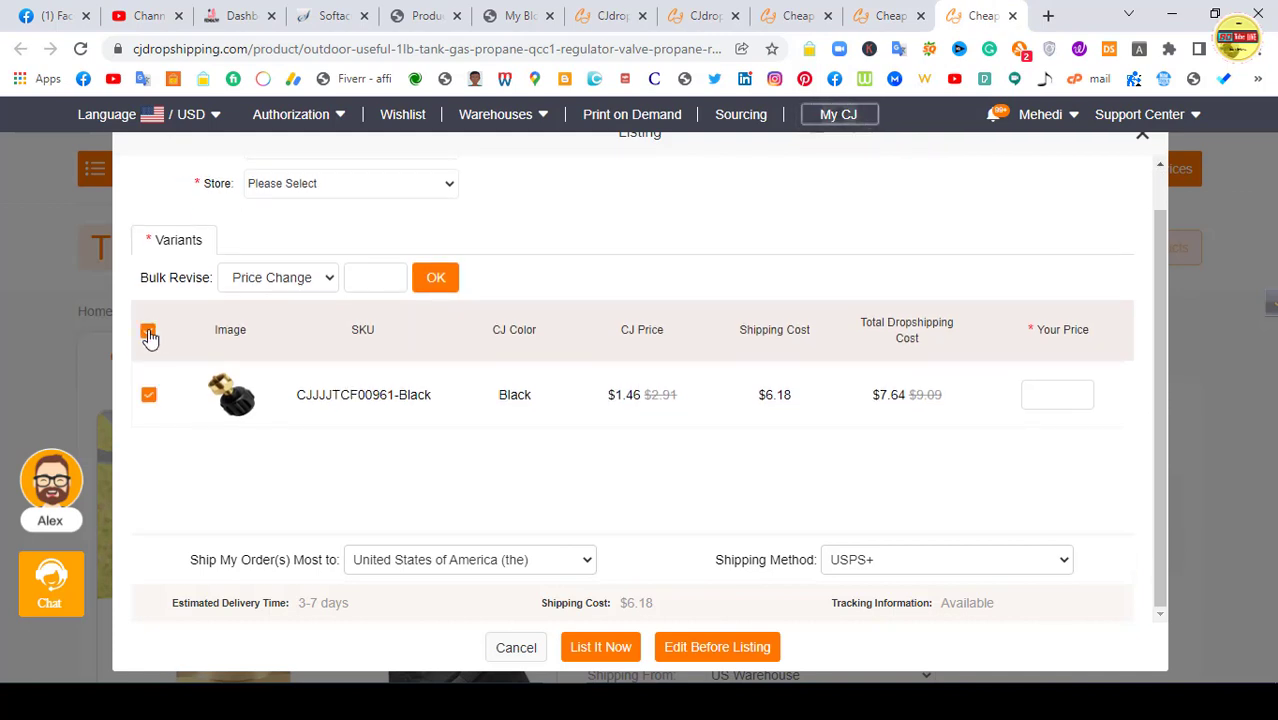
scroll(284, 305, up, 1)
click(313, 230)
click(313, 264)
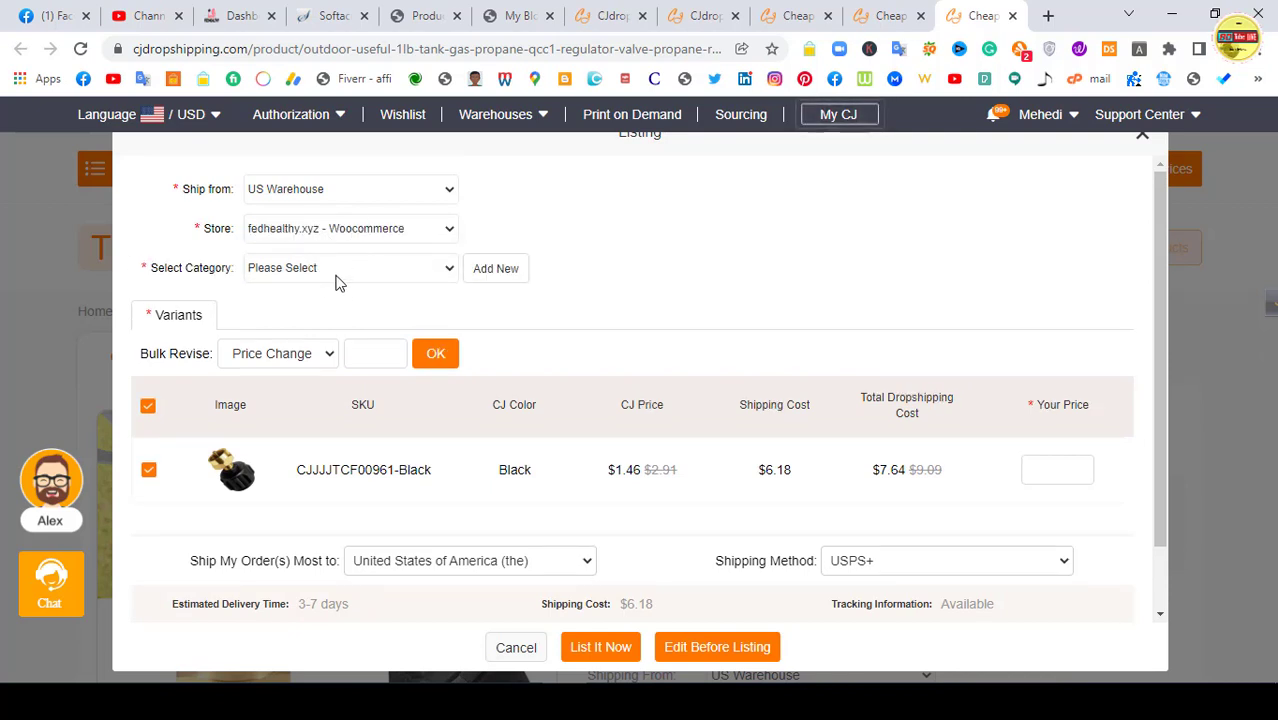
Step: Assign the valve to the Accessories category, set its selling price to 12, and list it in the store
click(335, 275)
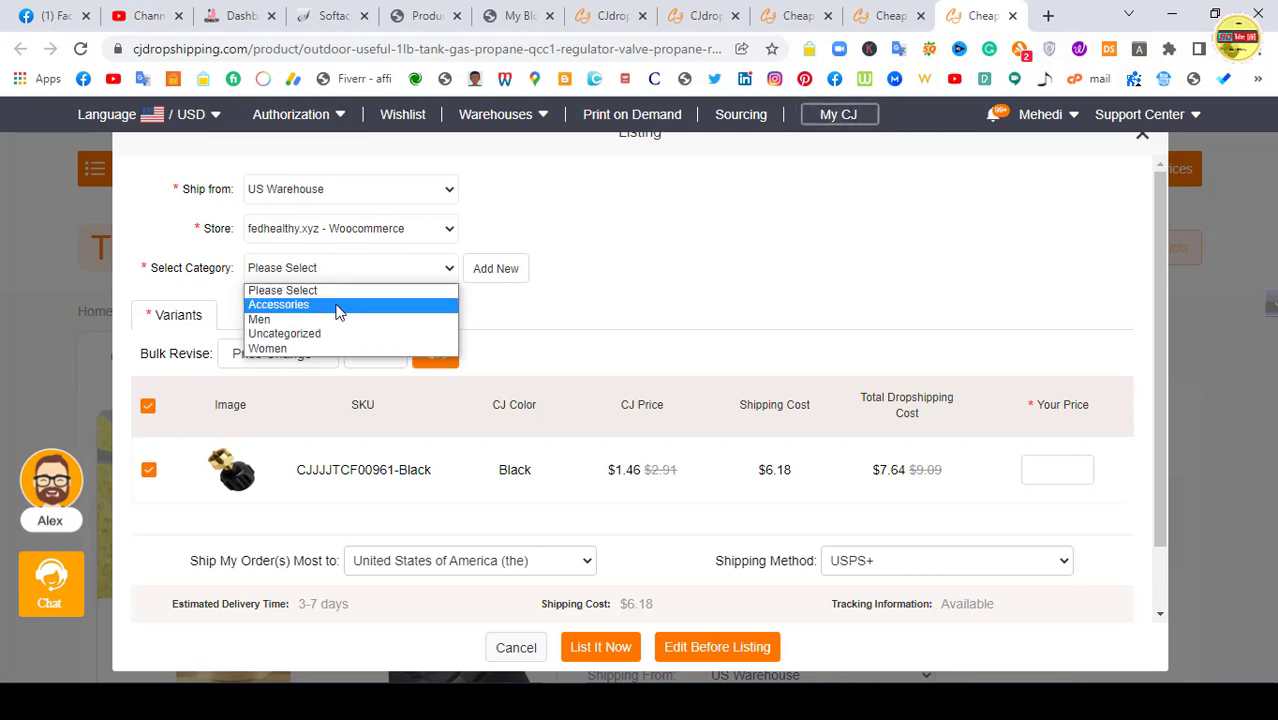
key(Escape)
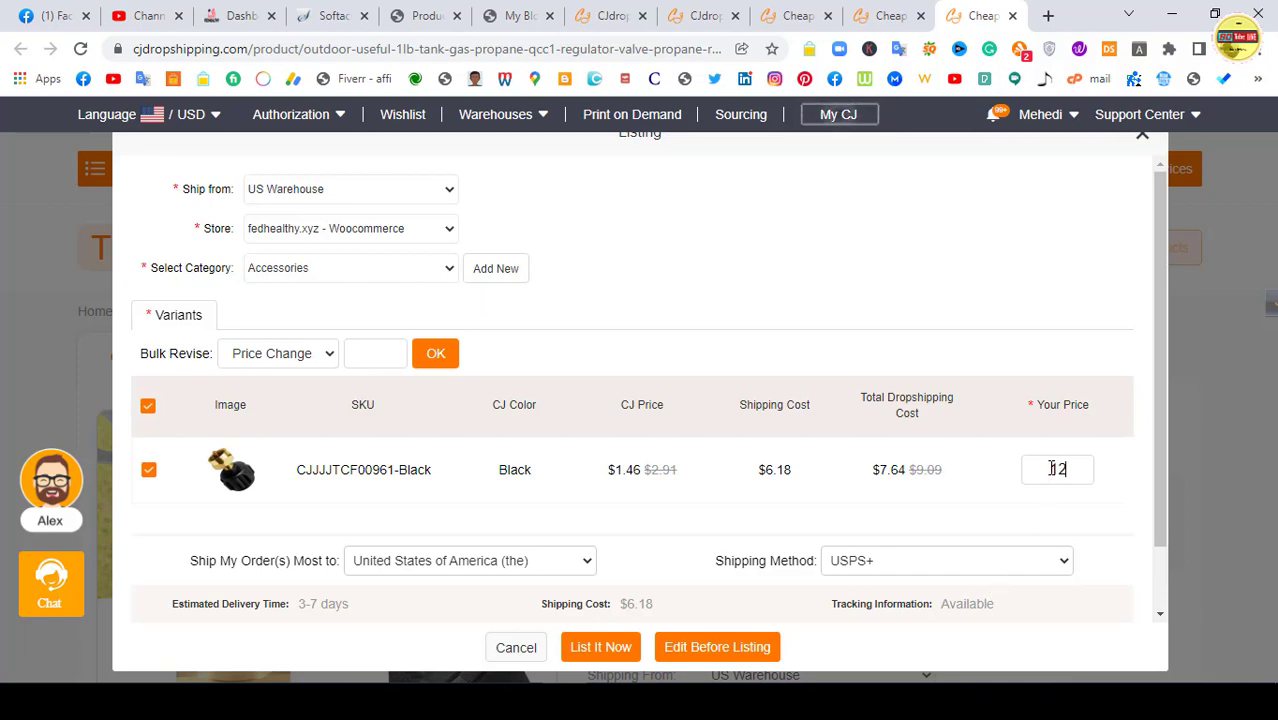
click(598, 645)
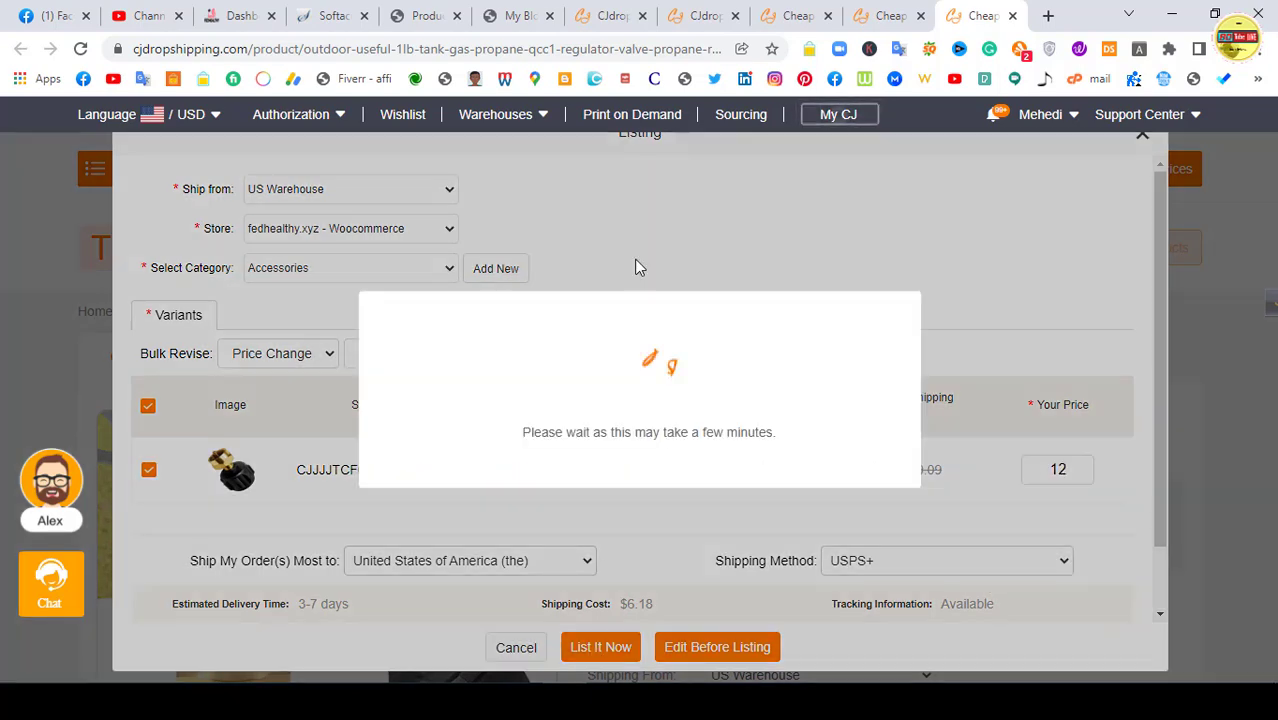
Step: Check the jewelry boxes' listing outcome and close the product pages of the jewelry boxes and the makeup organizer
click(893, 12)
click(812, 18)
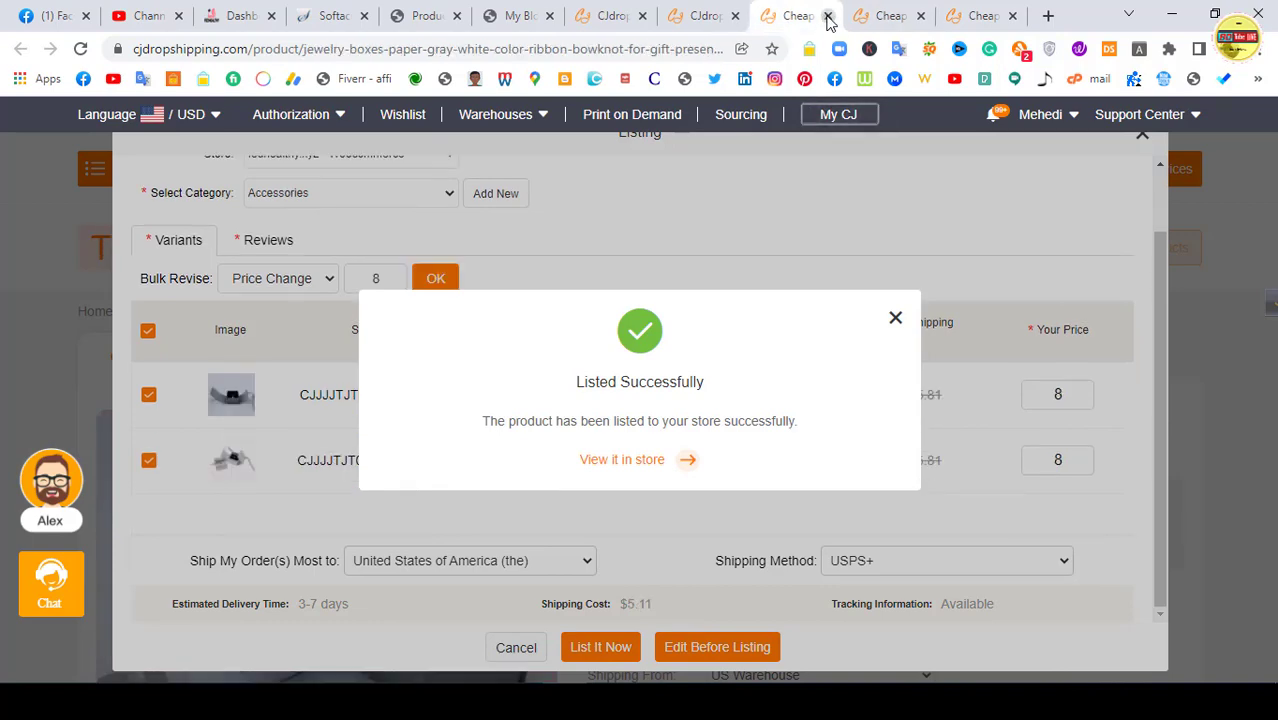
click(827, 17)
click(827, 17)
Step: Browse the CJdropshipping home page to the recommended products and open the listing form of the New Year Red All-Match Long-Sleeved Dress
click(697, 24)
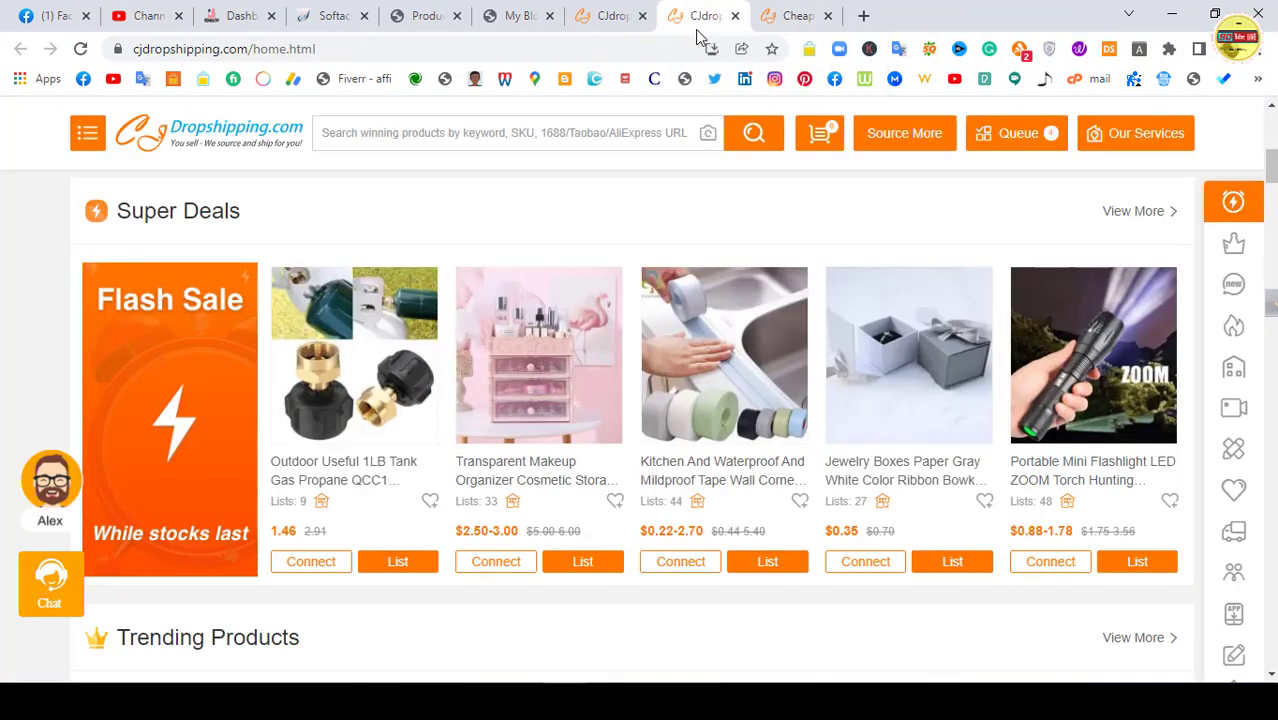
scroll(745, 360, down, 4)
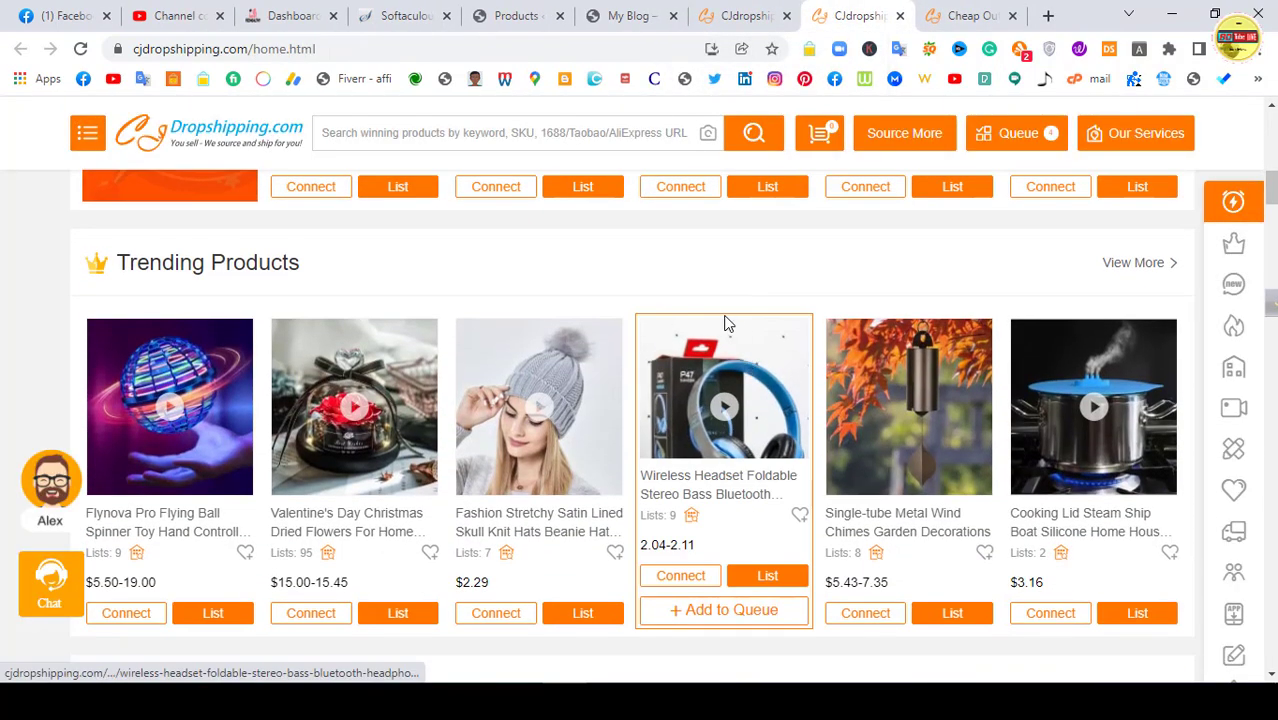
scroll(727, 322, down, 5)
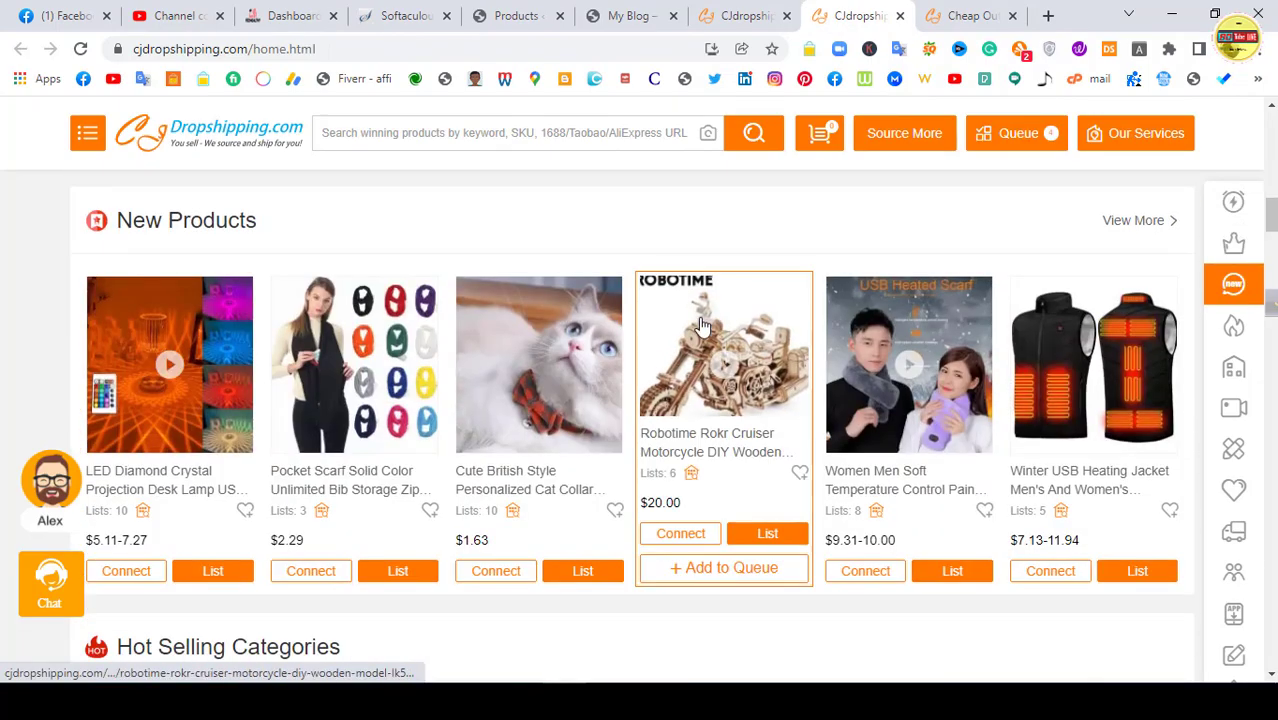
scroll(703, 325, down, 7)
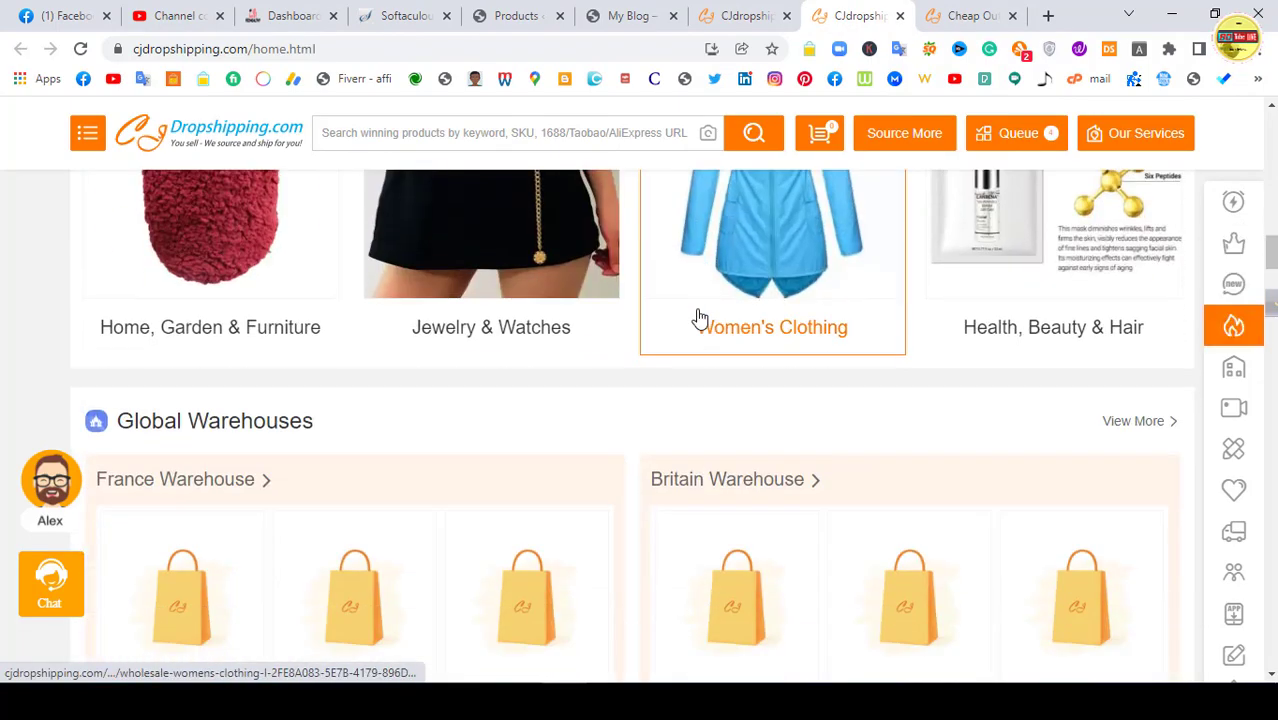
scroll(747, 302, down, 4)
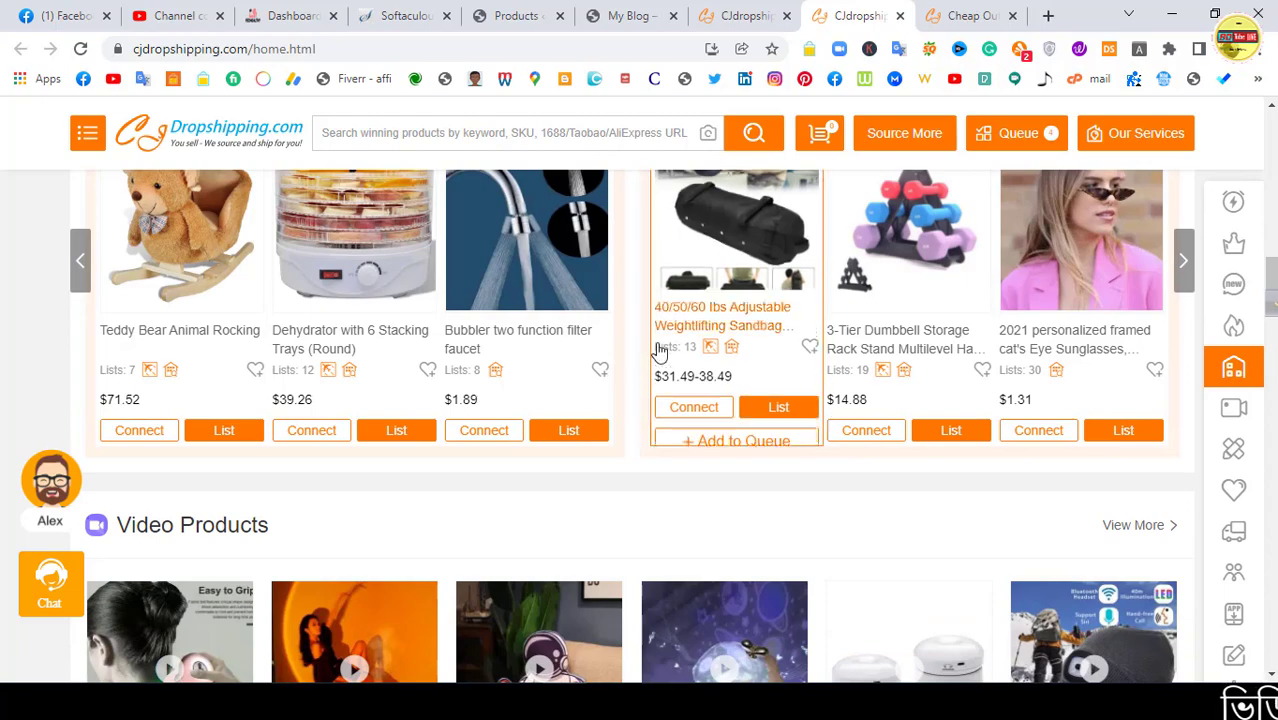
scroll(635, 387, down, 6)
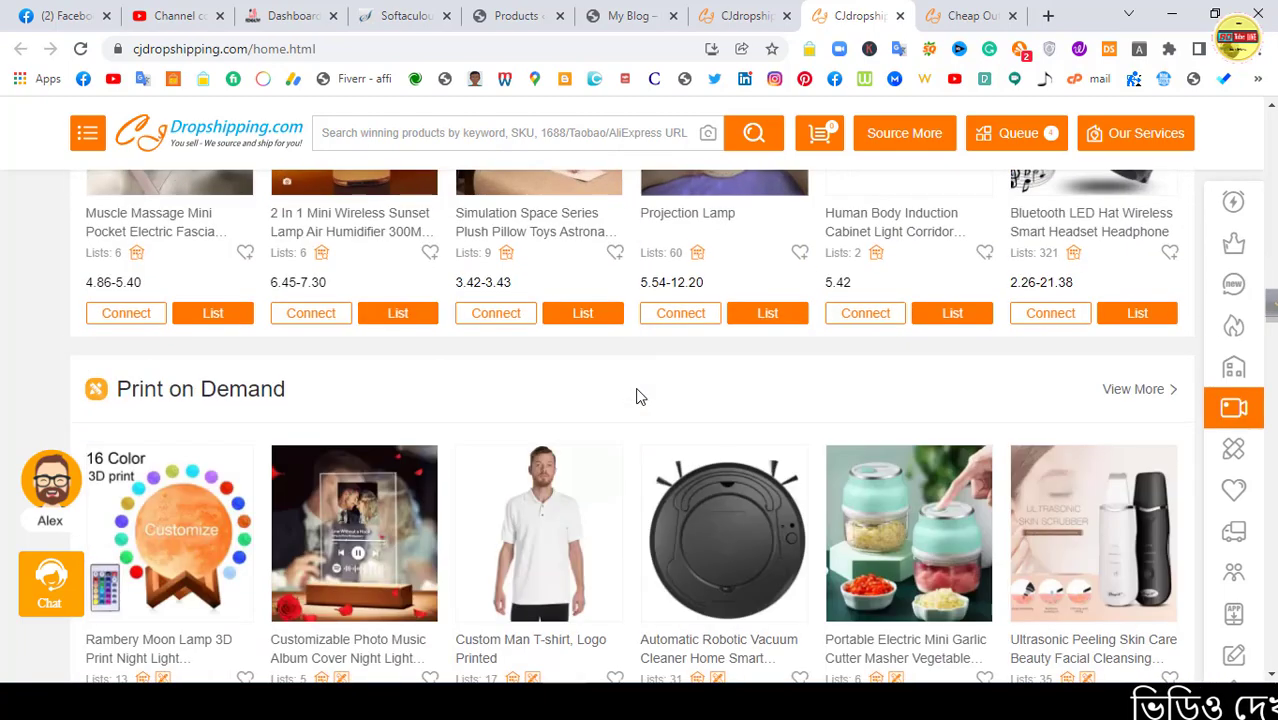
scroll(640, 397, down, 2)
scroll(637, 397, down, 3)
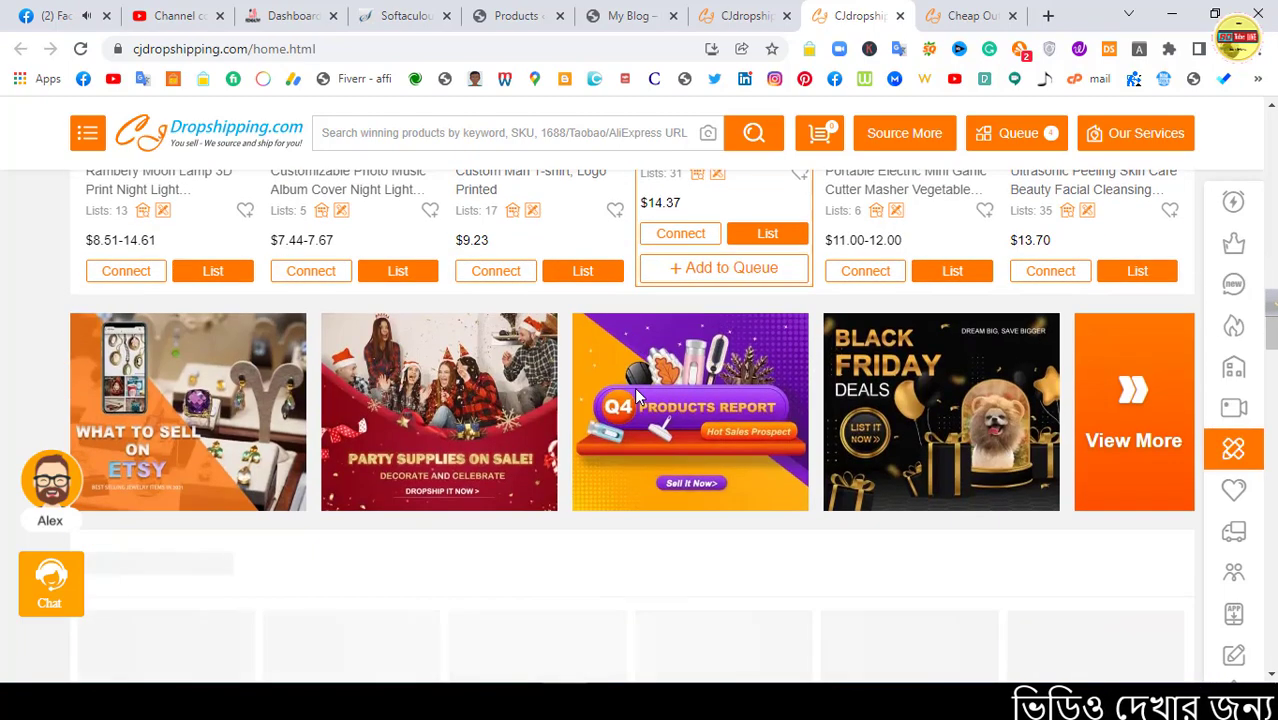
scroll(637, 397, down, 4)
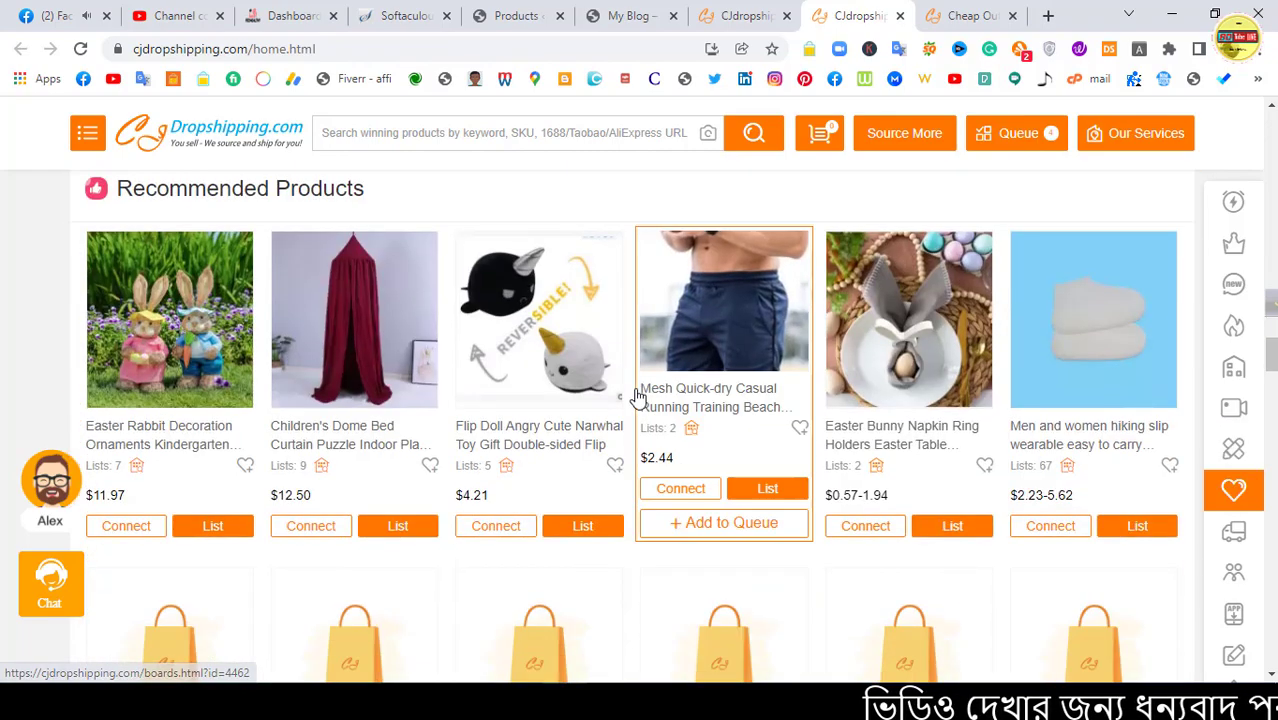
scroll(635, 395, down, 3)
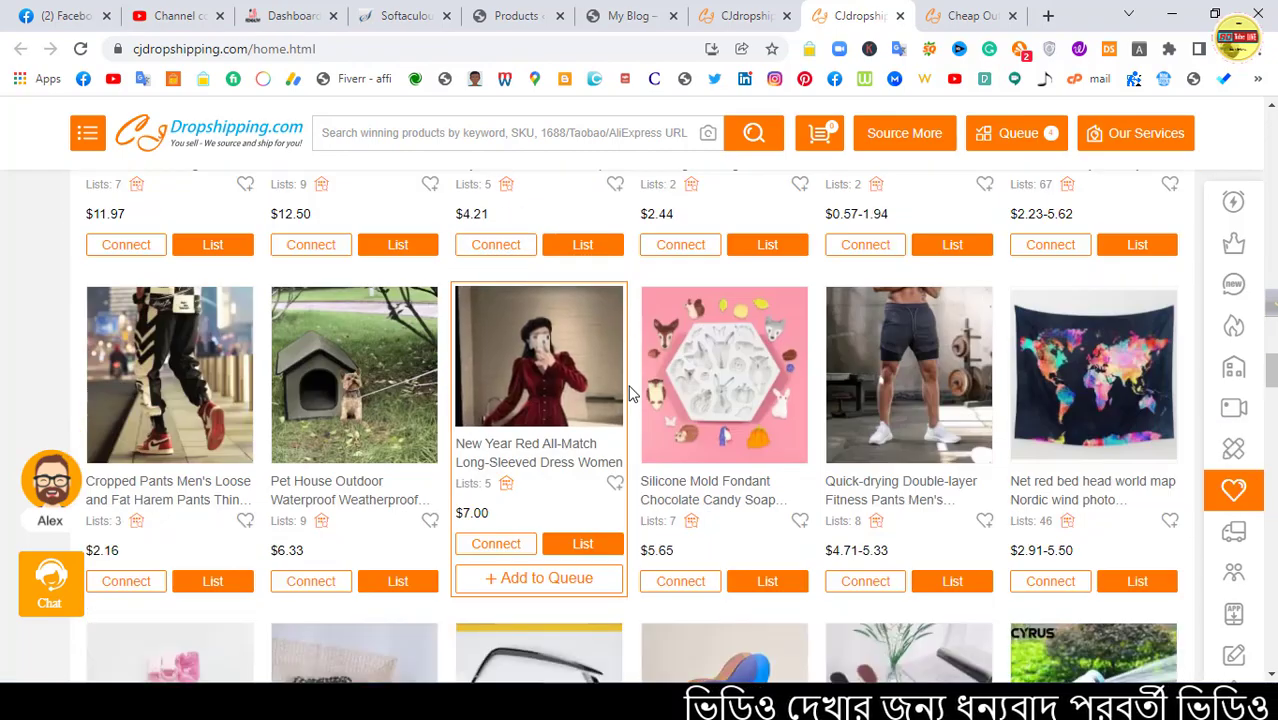
scroll(633, 387, down, 2)
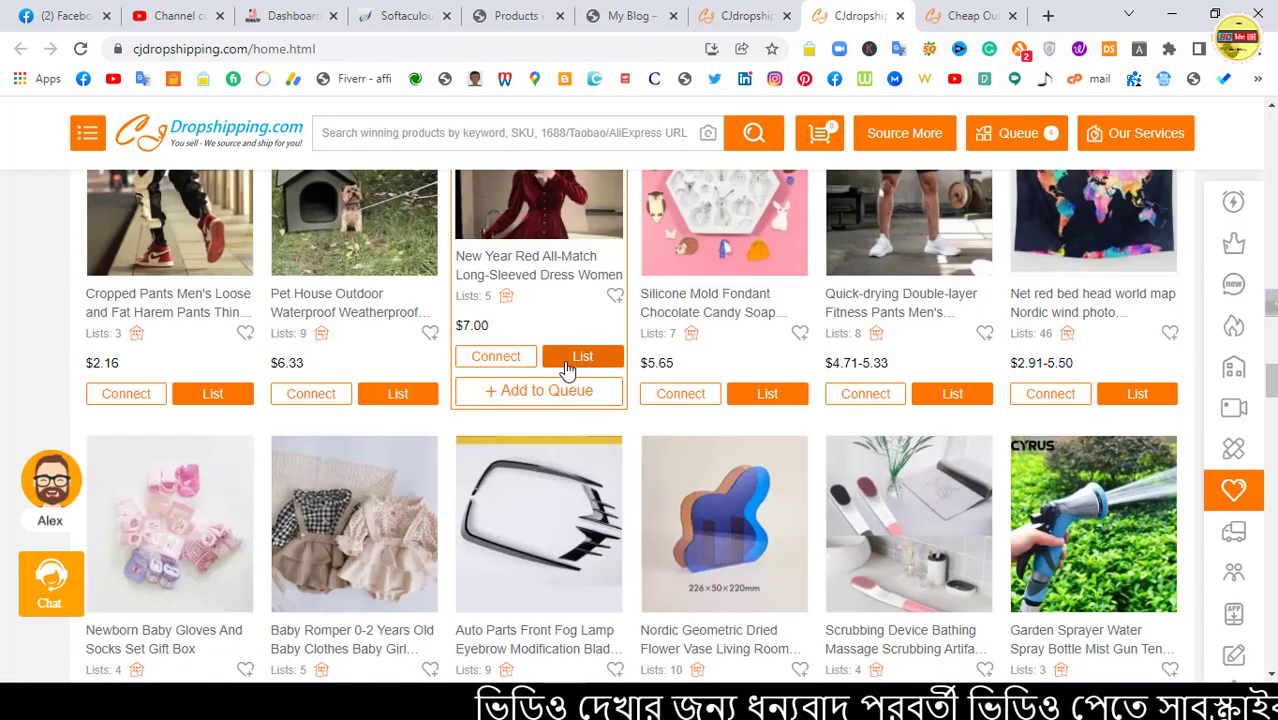
click(567, 370)
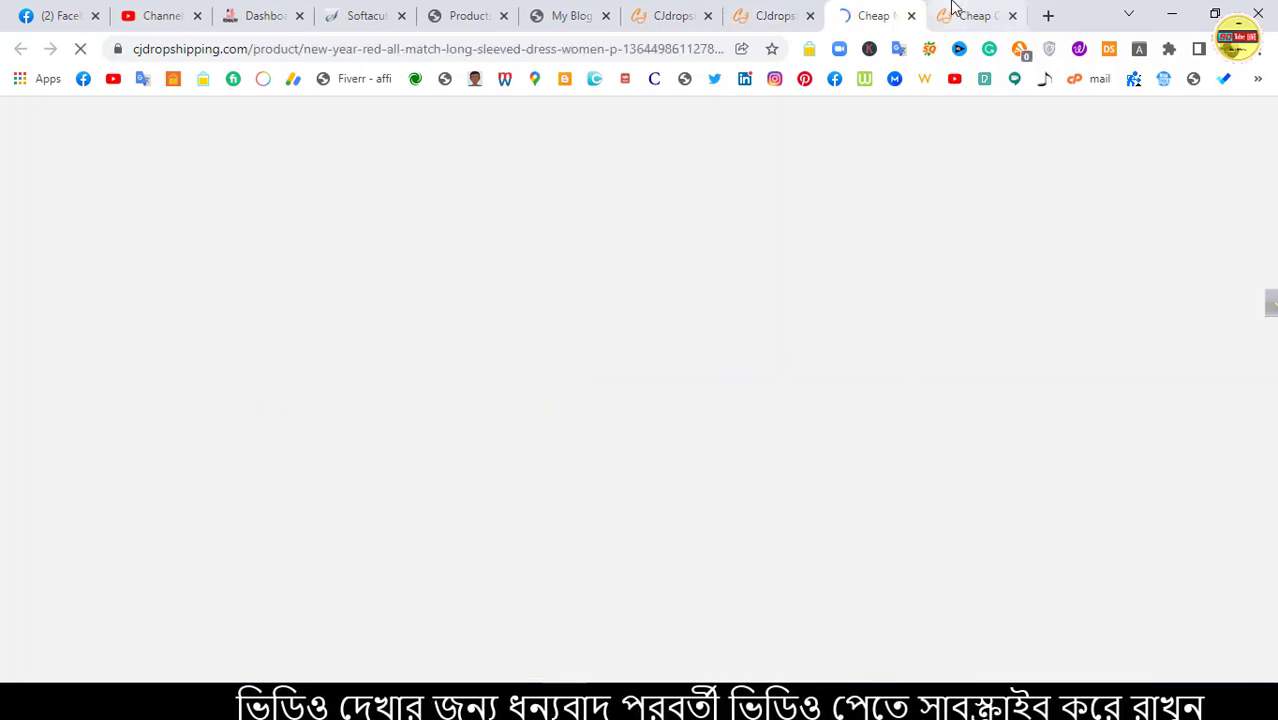
Step: Dismiss the propane valve's listing confirmation and close the extra CJdropshipping home page
click(952, 12)
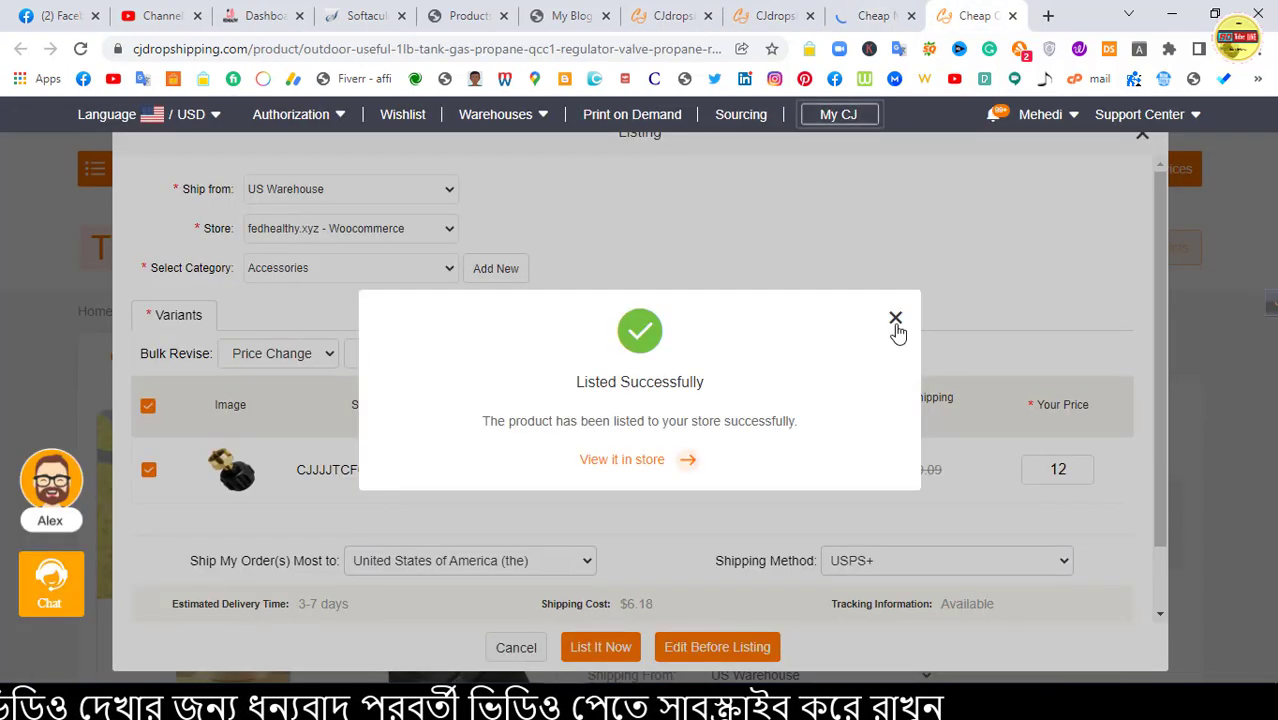
click(895, 319)
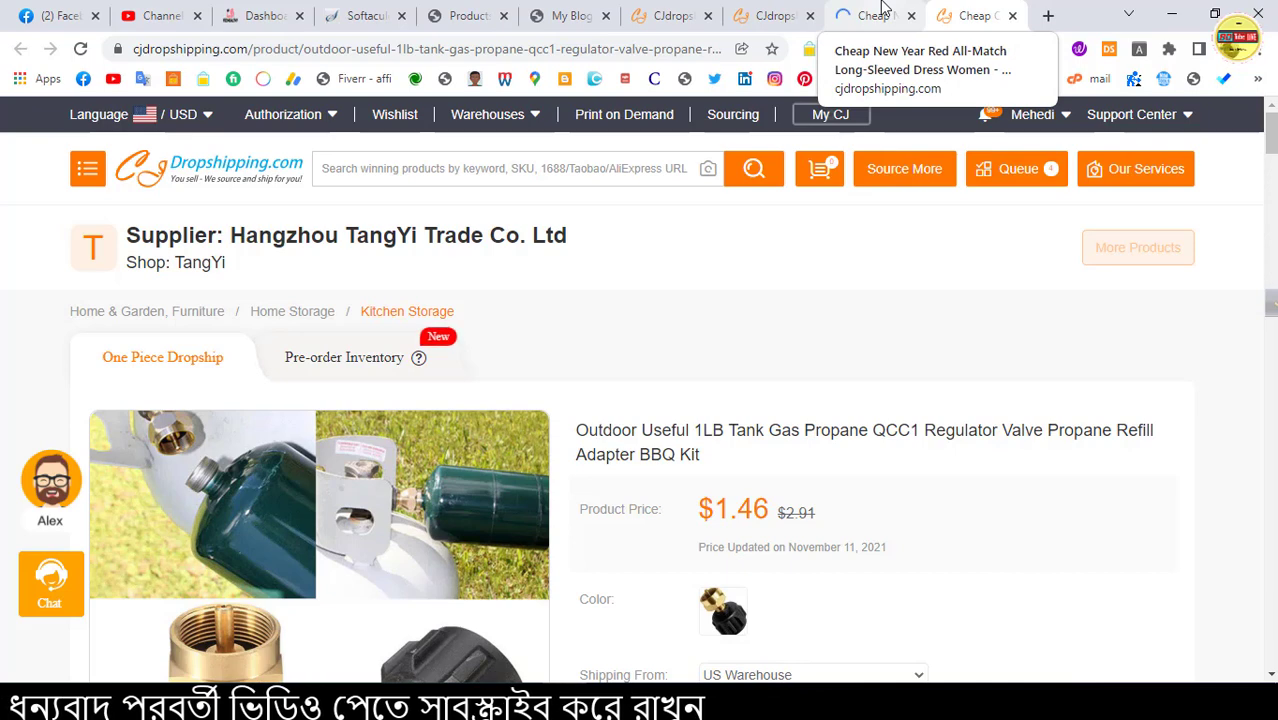
click(880, 12)
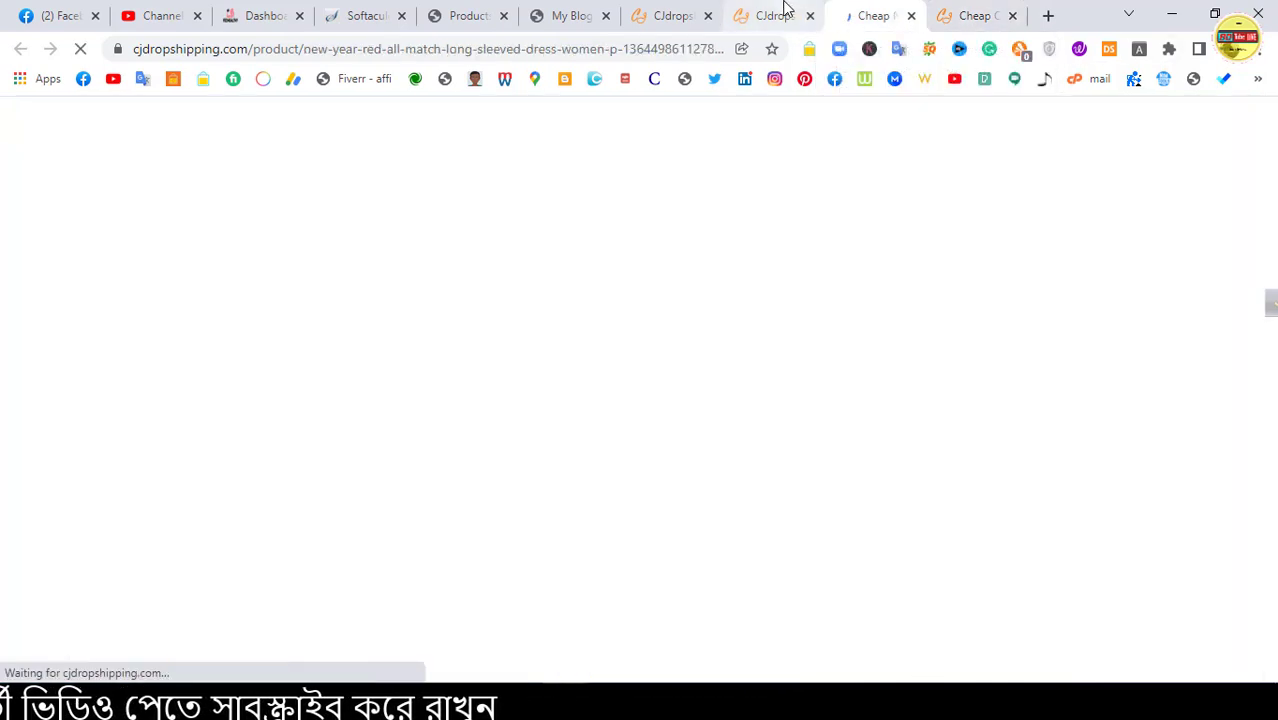
click(786, 10)
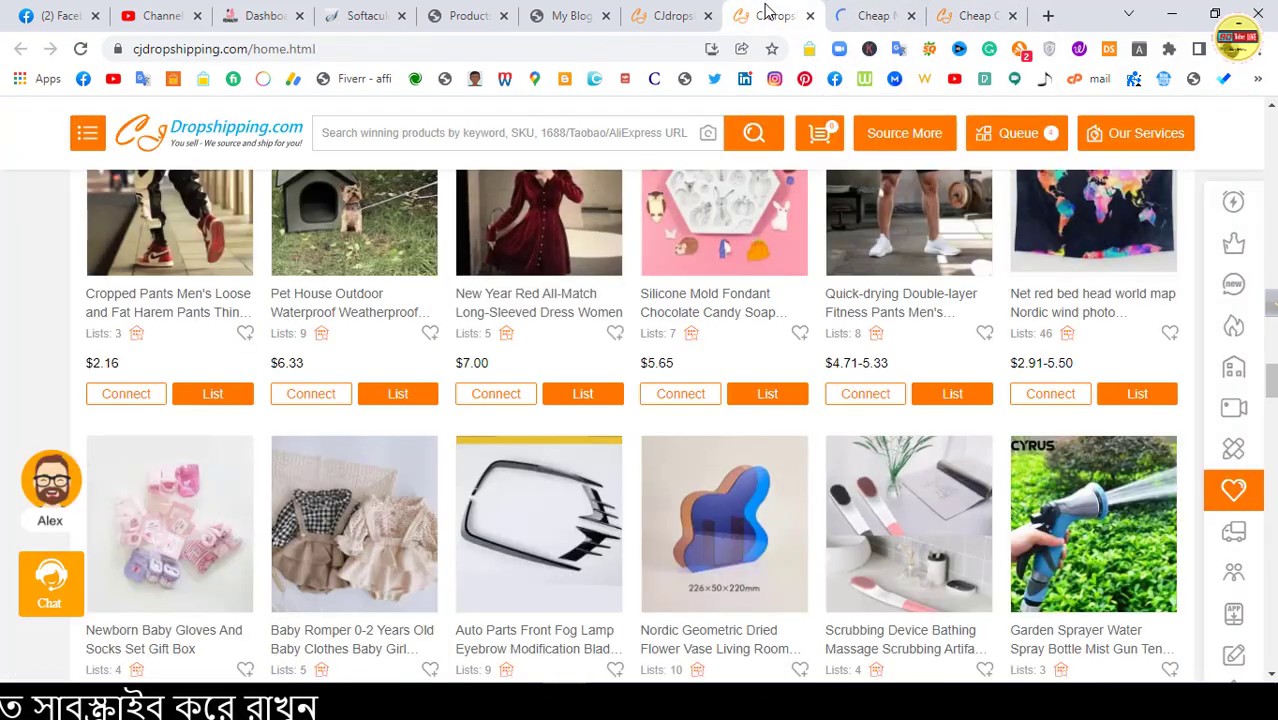
click(676, 14)
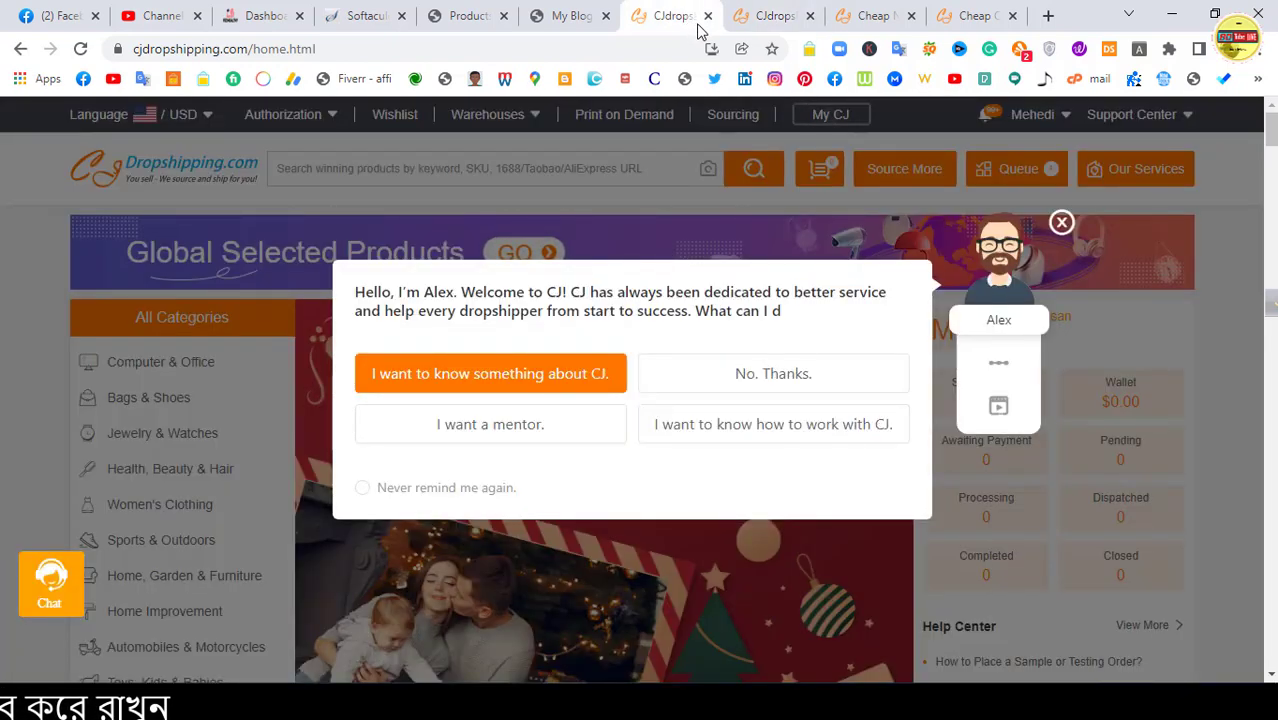
click(707, 15)
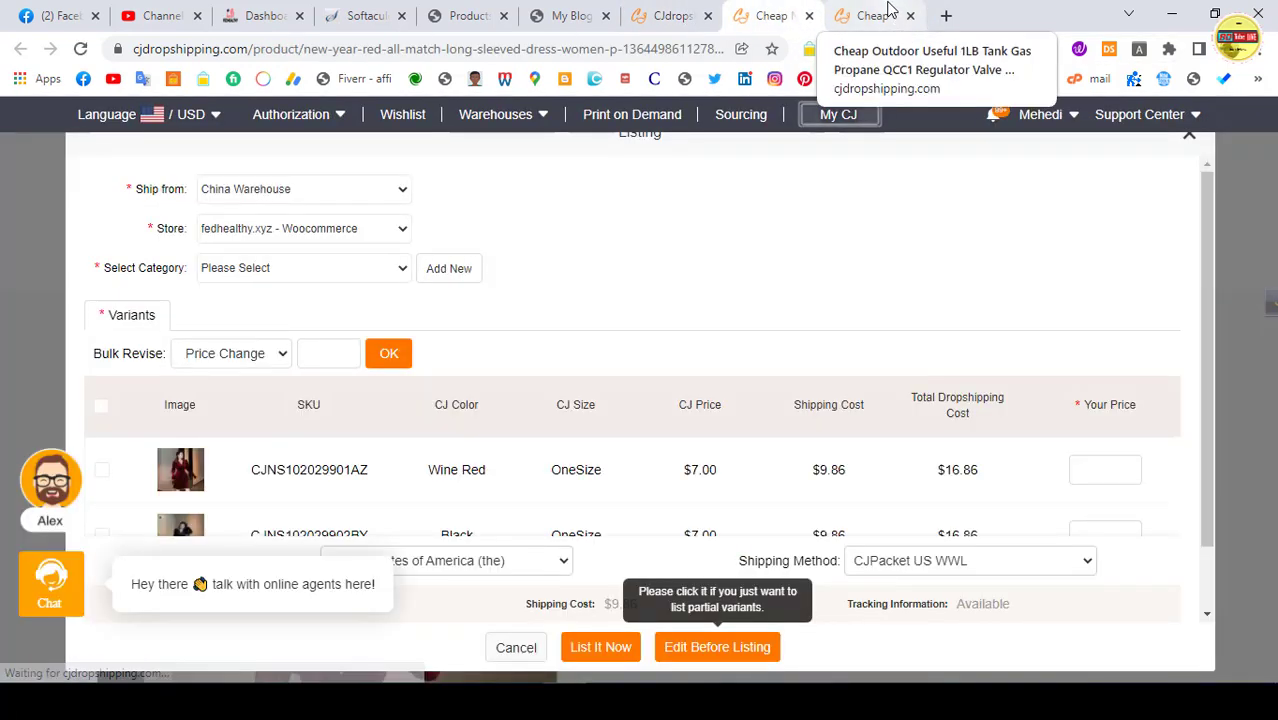
Step: In the red long-sleeved dress's listing form, assign the product to the Women category
click(888, 12)
click(781, 12)
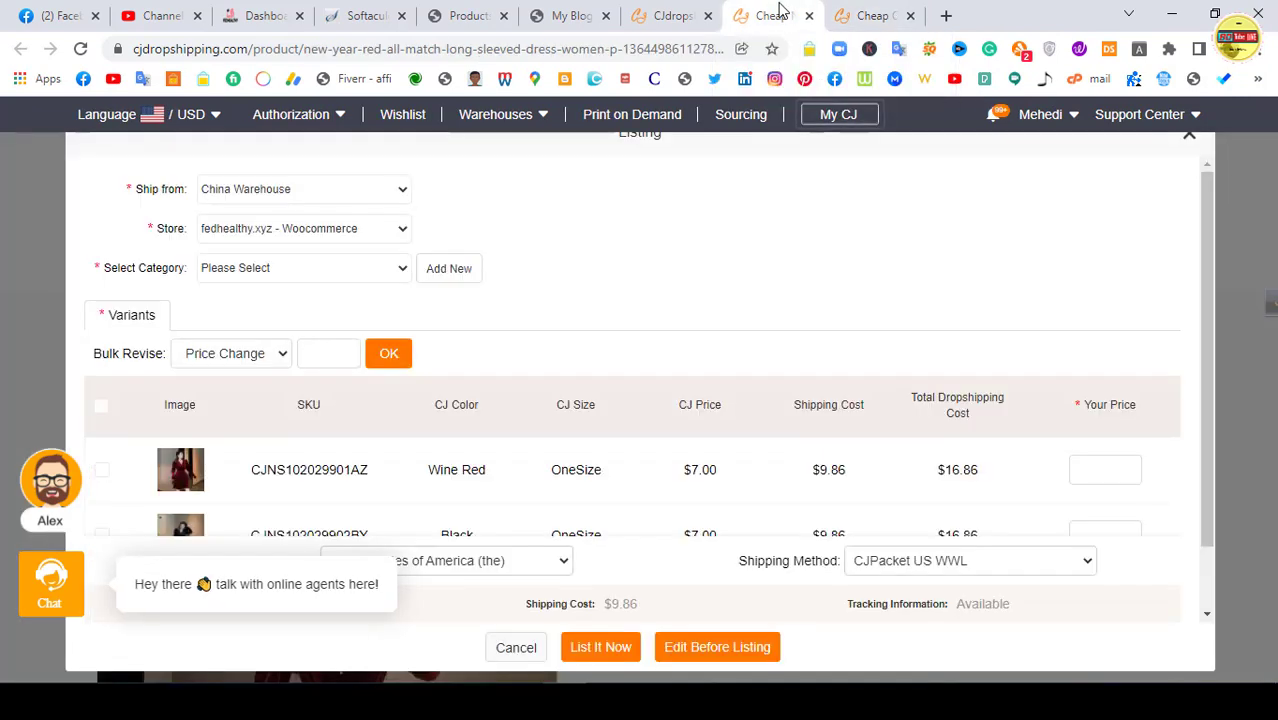
scroll(470, 289, down, 1)
scroll(470, 289, up, 1)
click(345, 268)
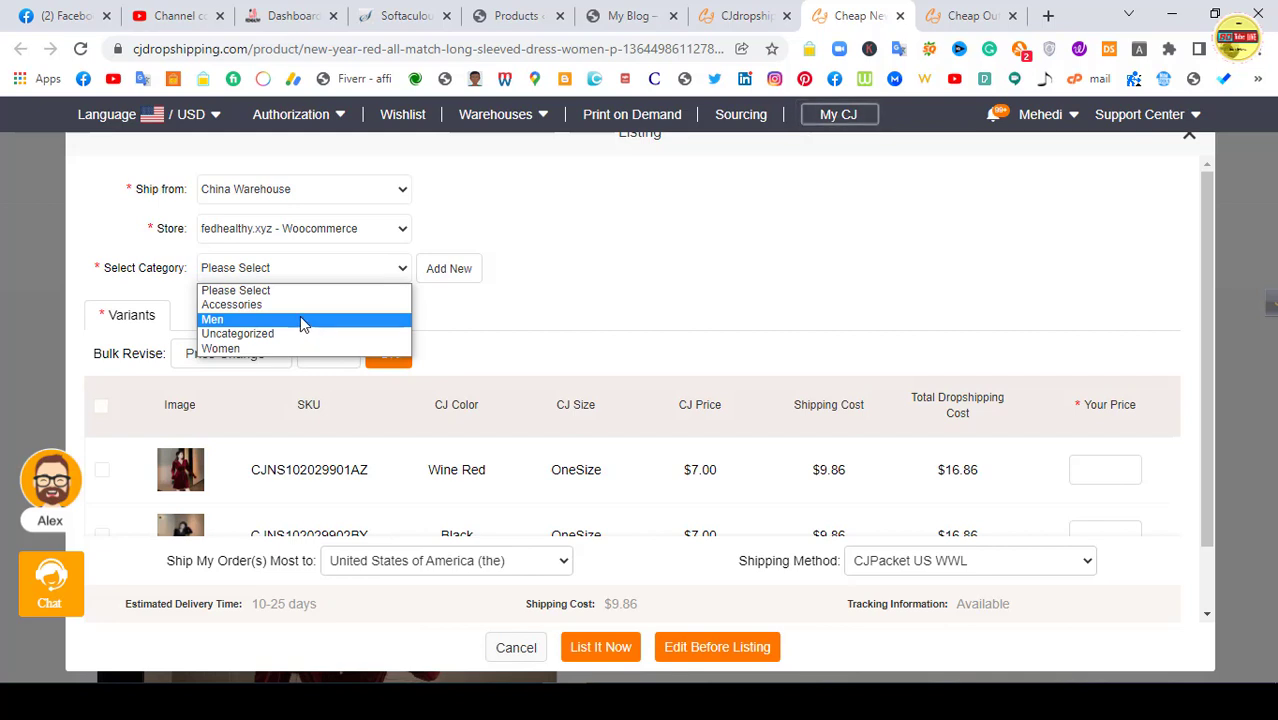
click(285, 347)
Step: List both dress variants, Wine Red and Black, in the fedhealthy.xyz store at a selling price of 22
scroll(625, 280, down, 1)
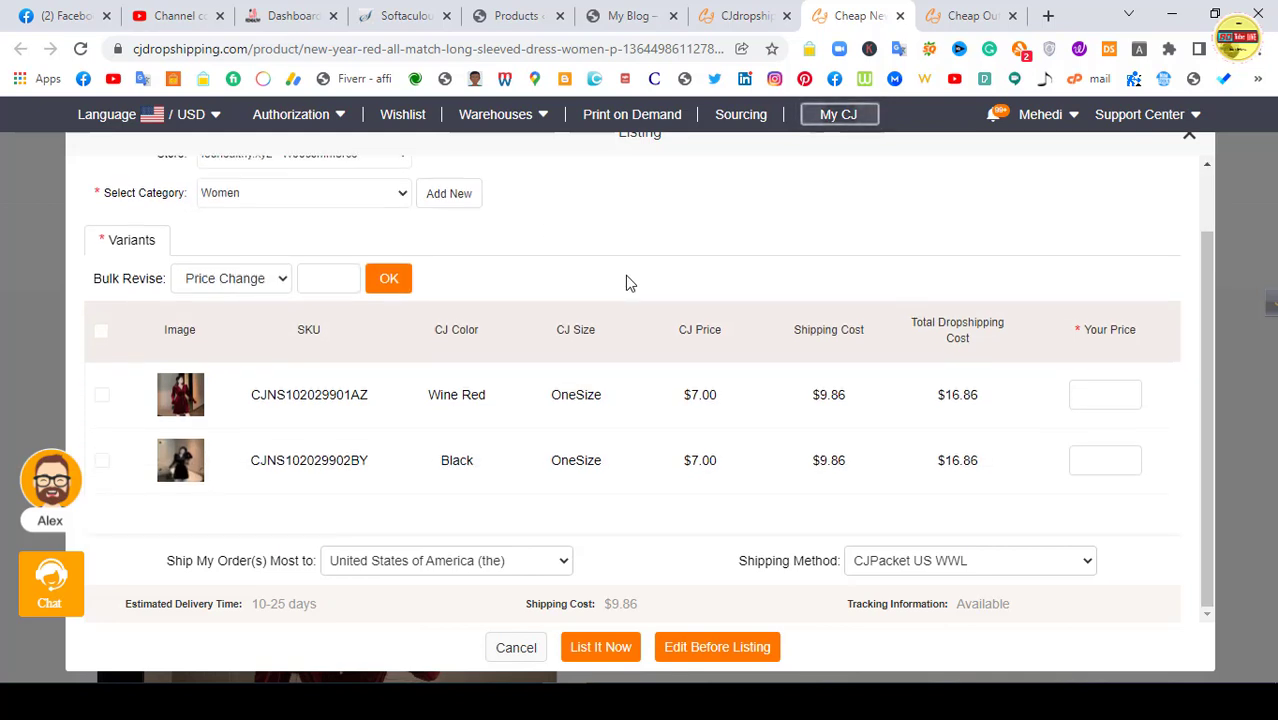
click(102, 333)
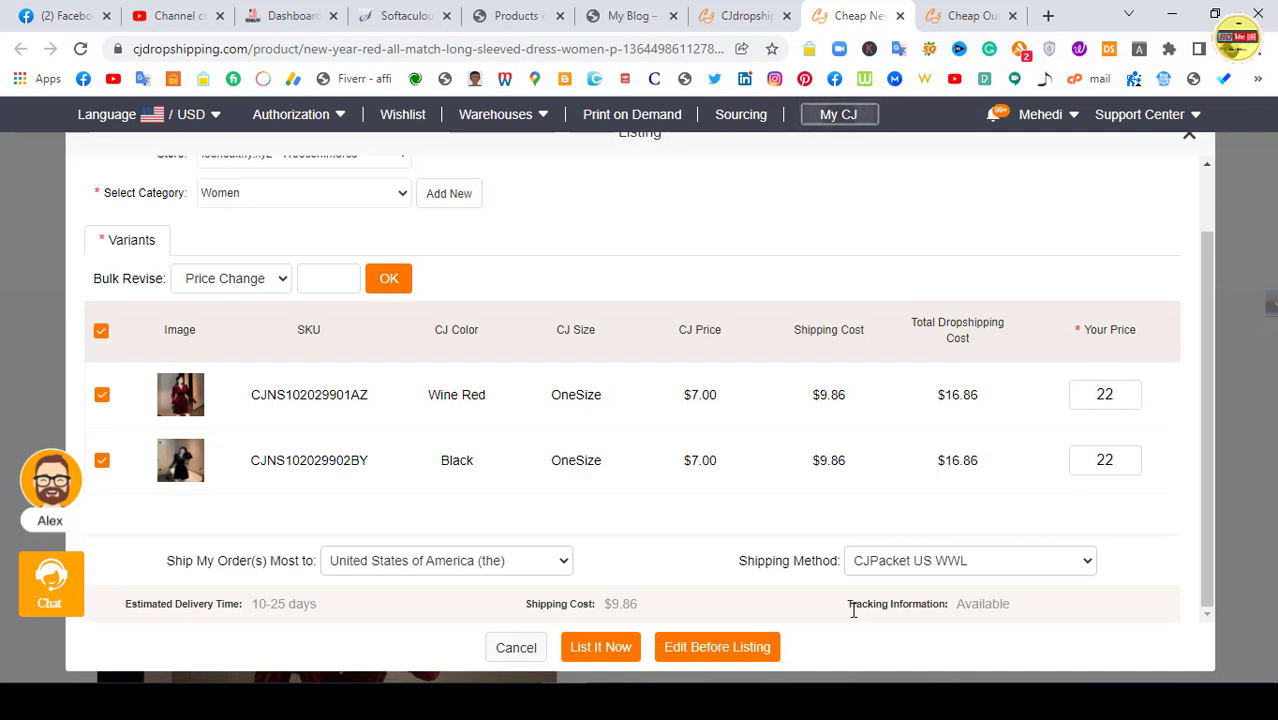
click(600, 647)
Step: Look over the propane regulator valve's product page and close it
click(948, 12)
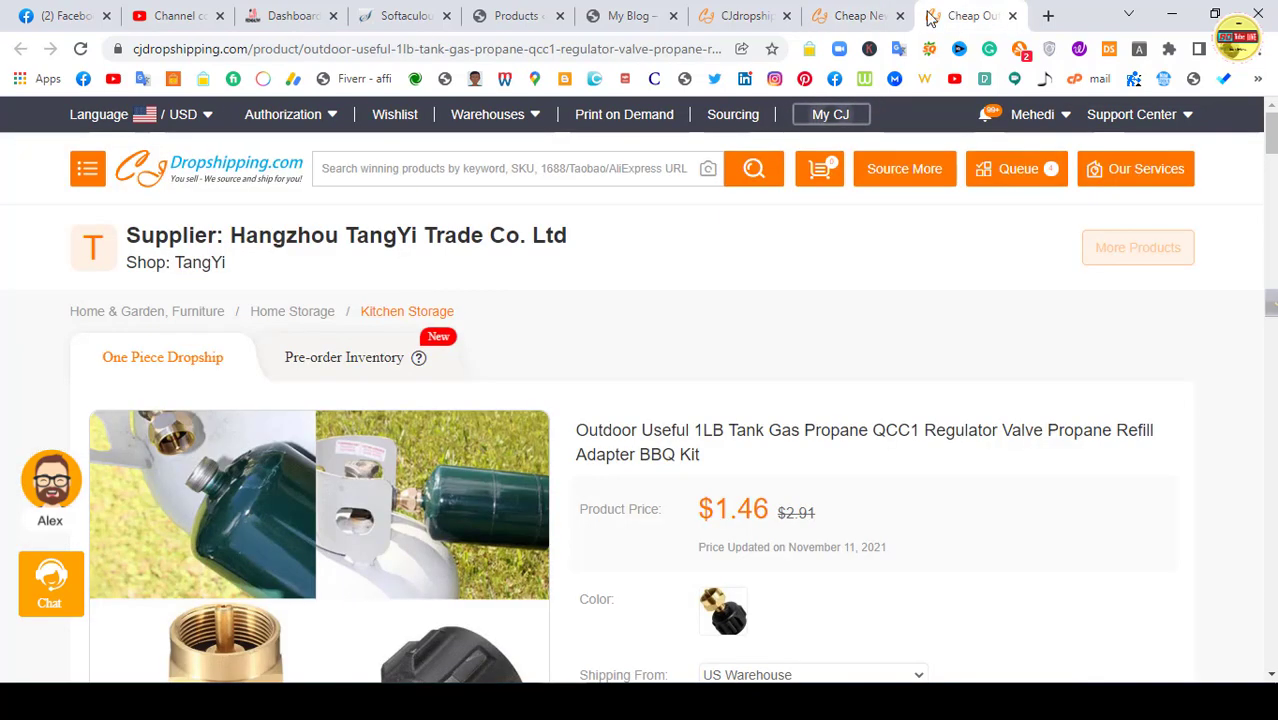
scroll(799, 388, down, 3)
scroll(799, 260, up, 3)
click(1012, 15)
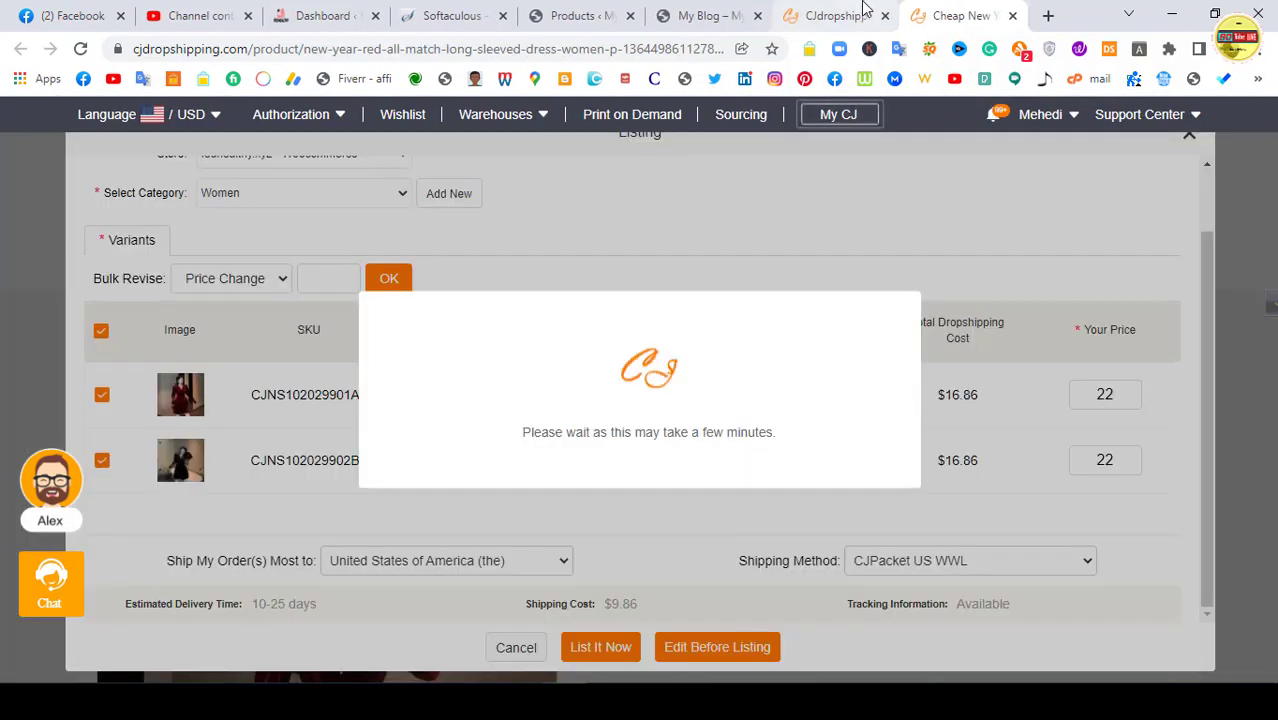
Step: Reload the fedhealthy.xyz home page and examine its sections, including Featured Products, for the newly listed items
click(730, 15)
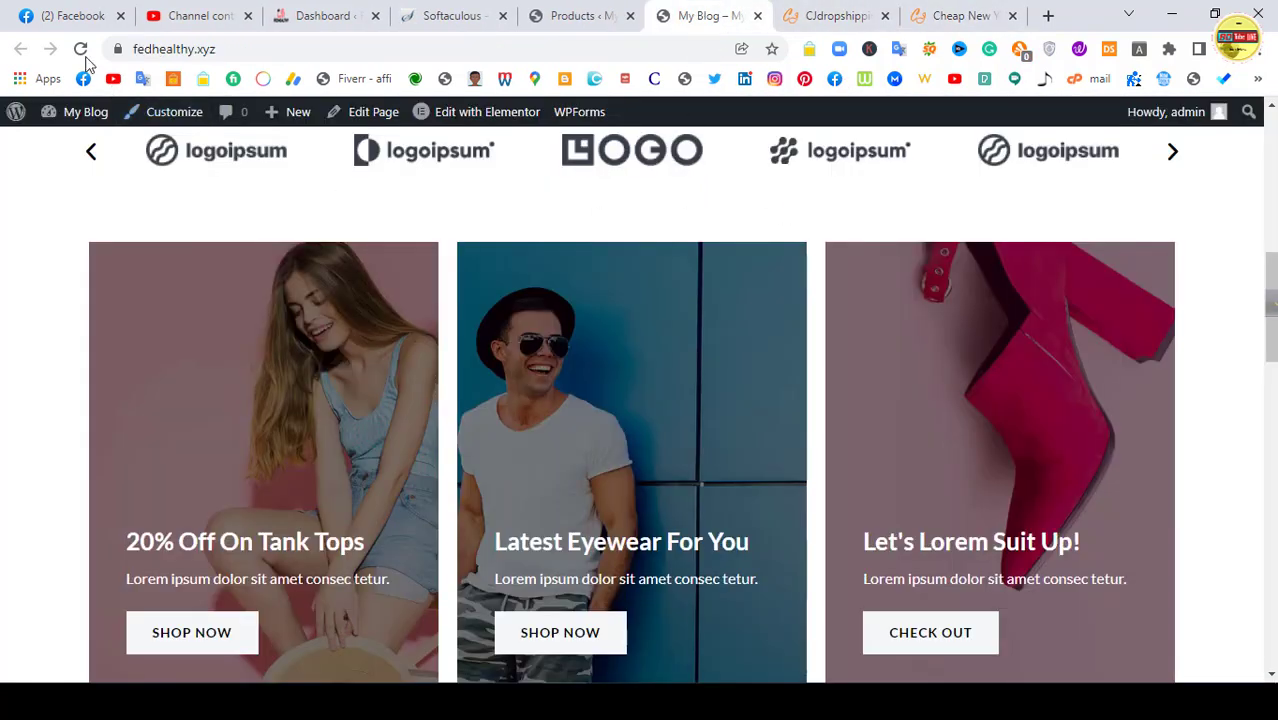
key(F5)
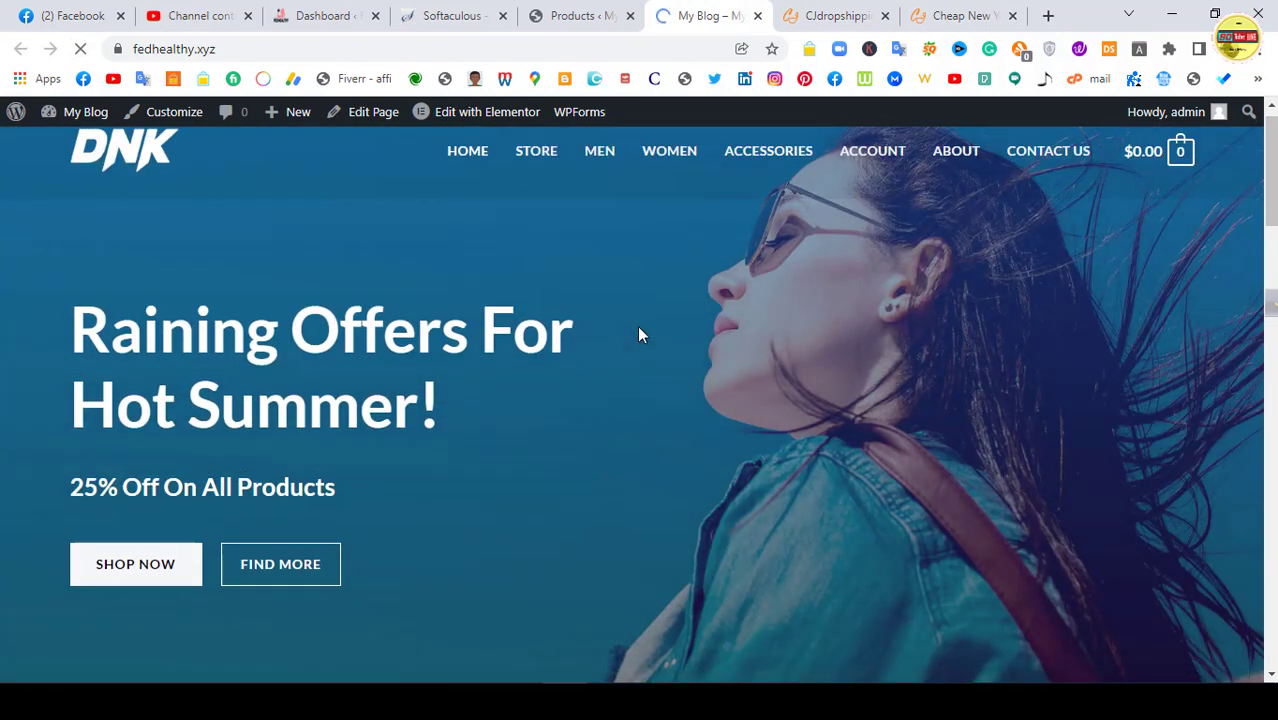
scroll(600, 350, down, 4)
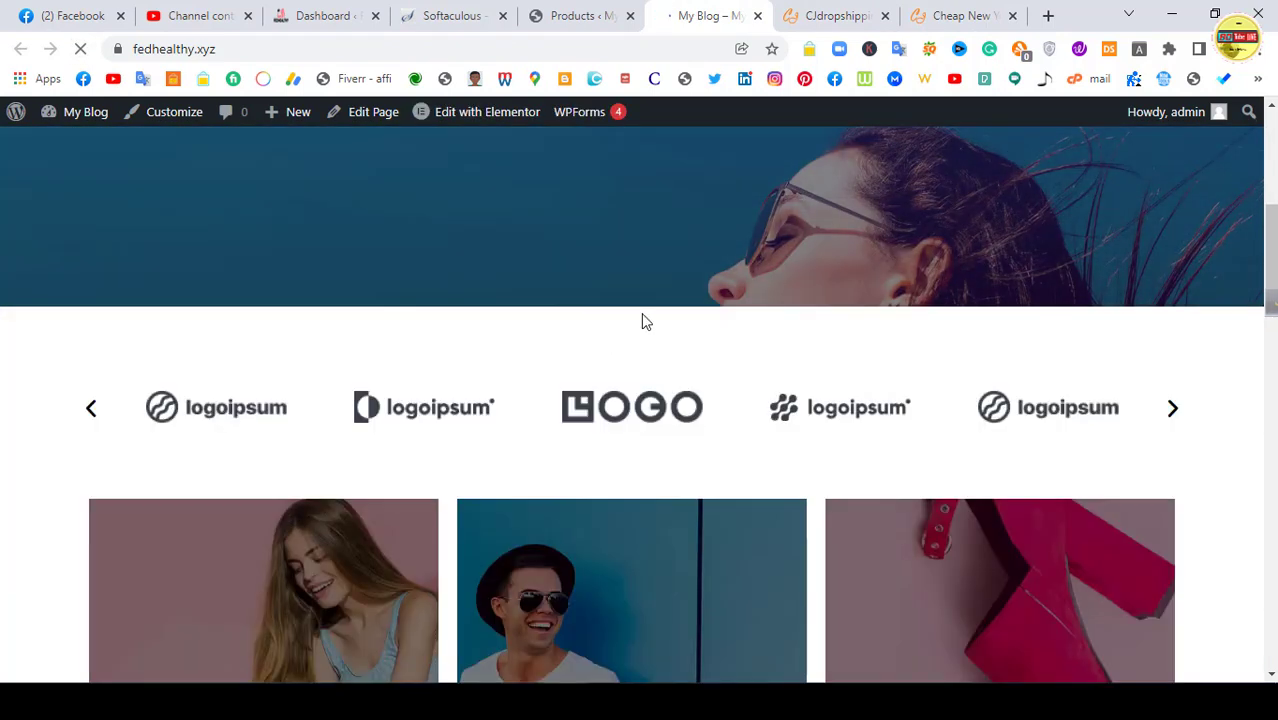
scroll(645, 321, down, 3)
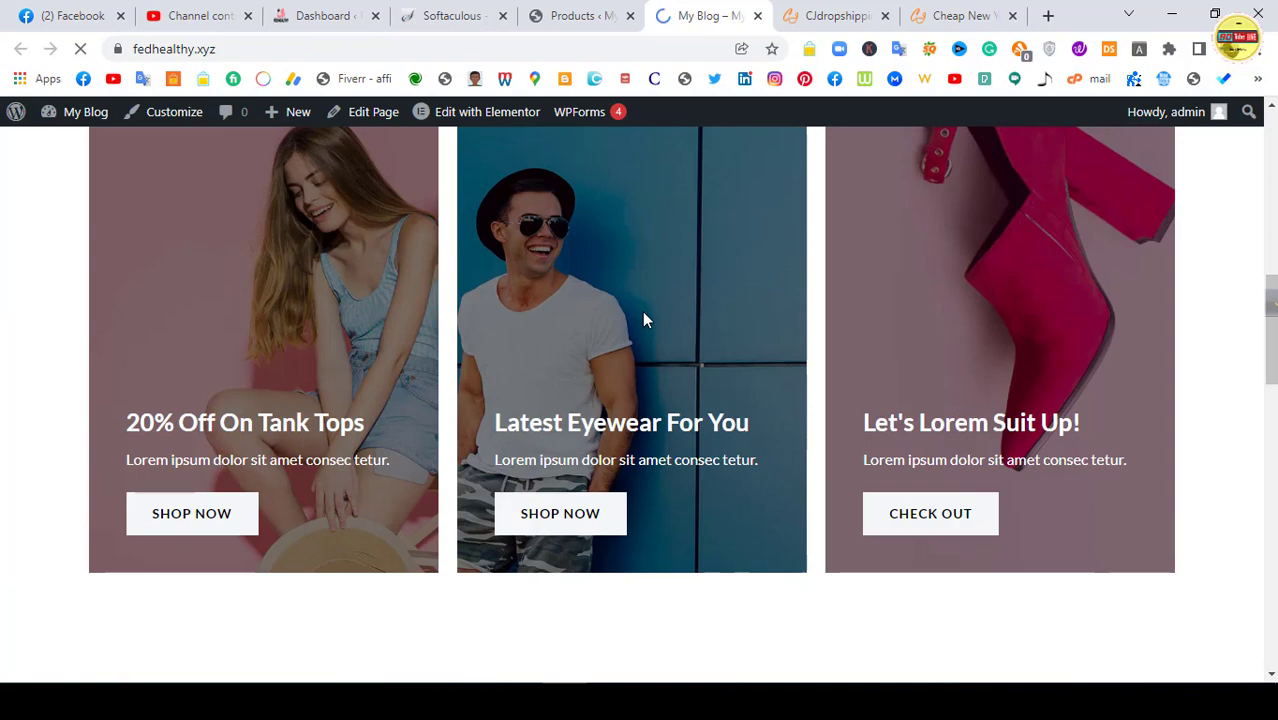
scroll(644, 320, down, 4)
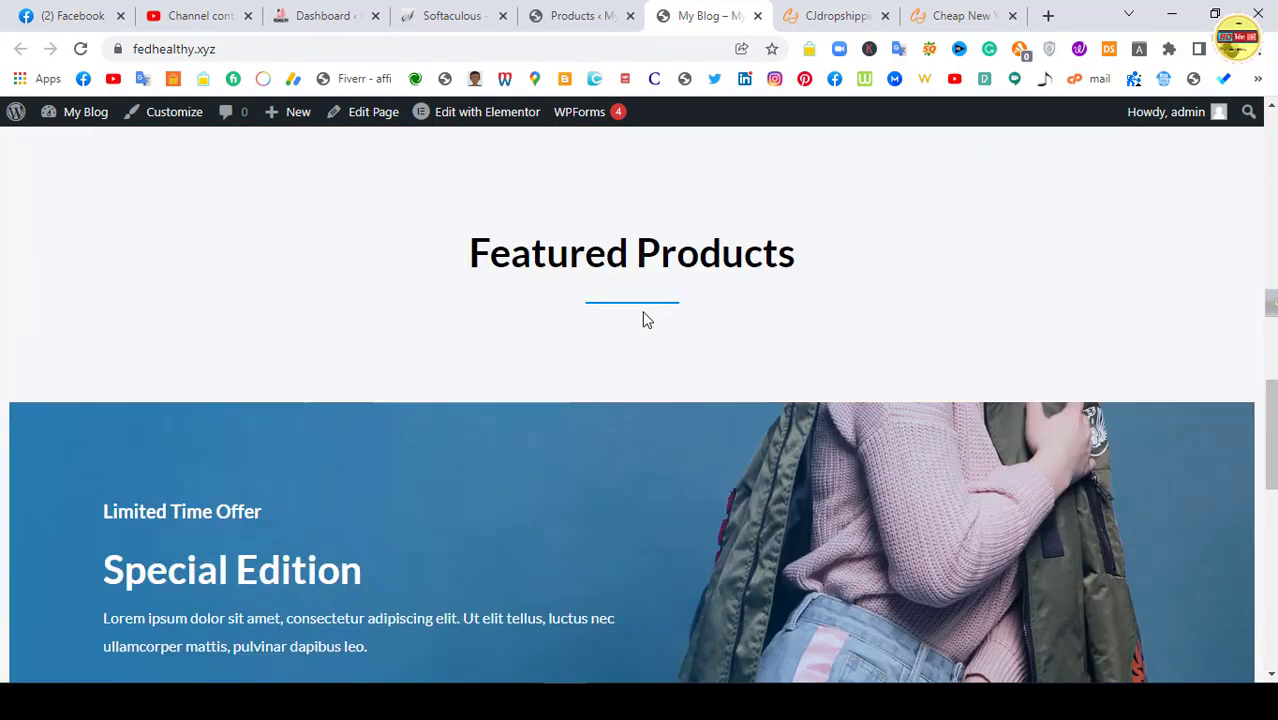
scroll(516, 320, up, 10)
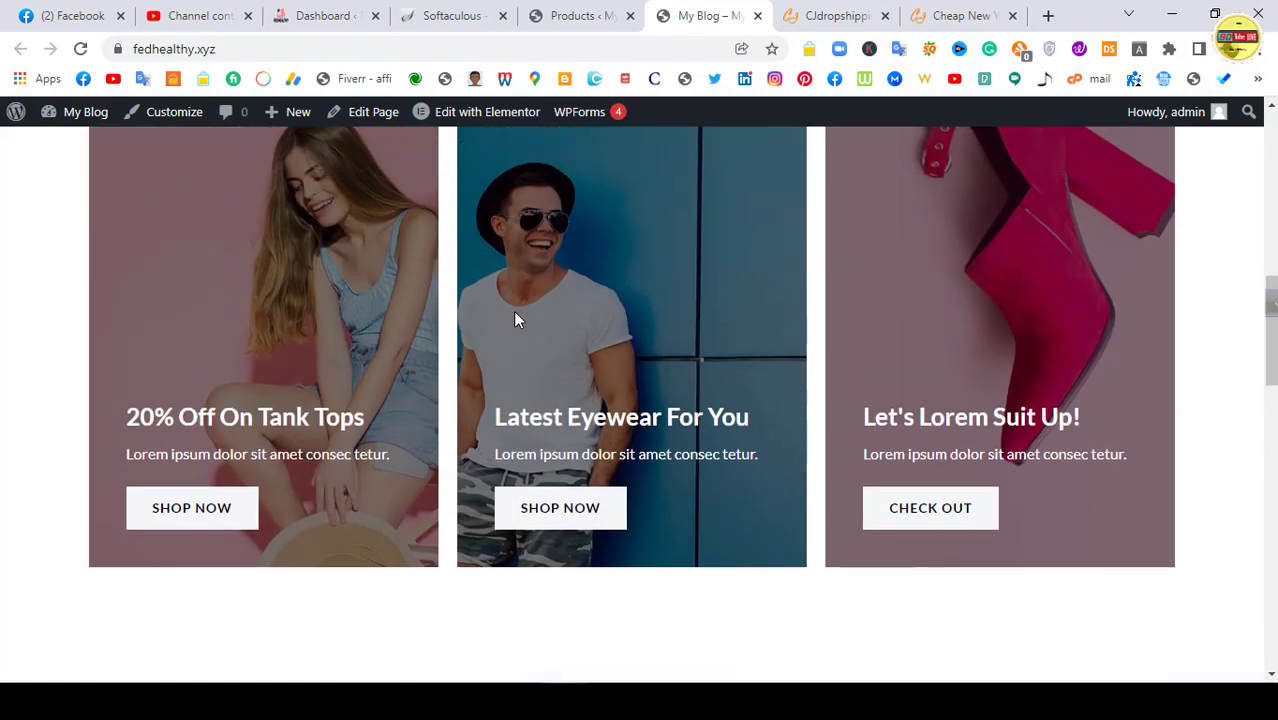
scroll(516, 320, up, 2)
scroll(516, 320, down, 15)
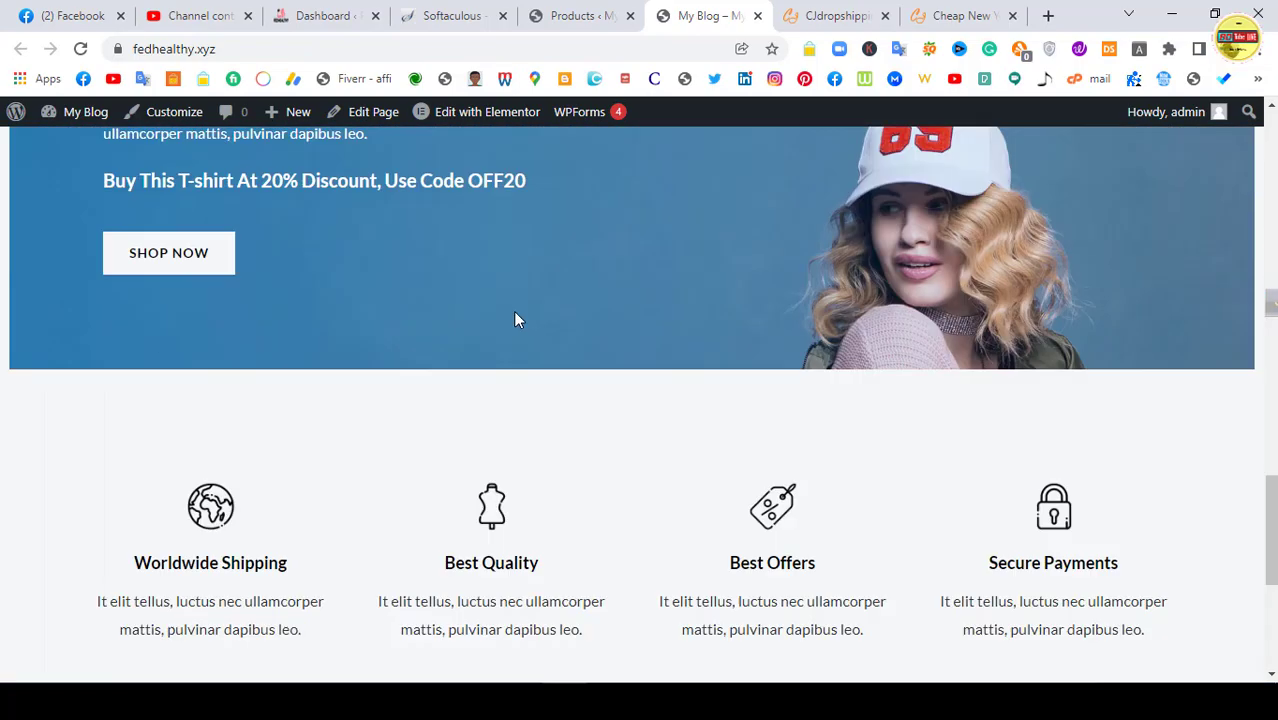
scroll(516, 318, up, 10)
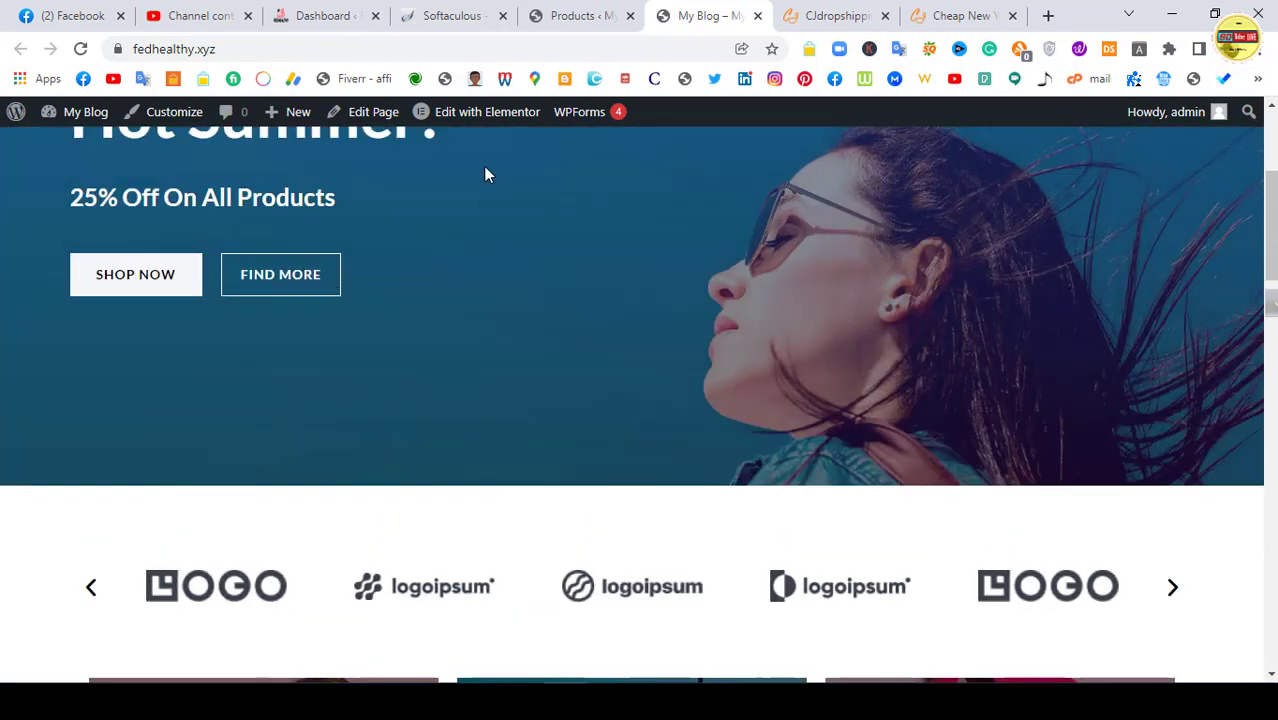
mouse_move(478, 112)
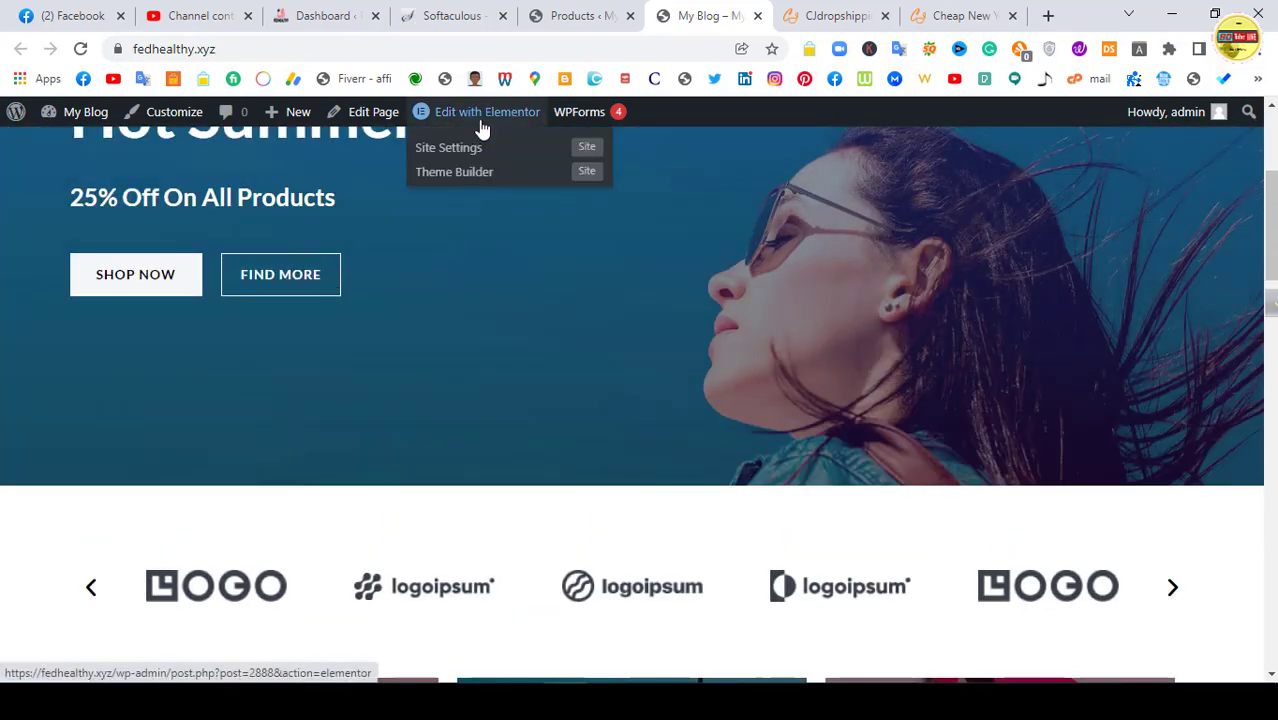
scroll(565, 250, up, 3)
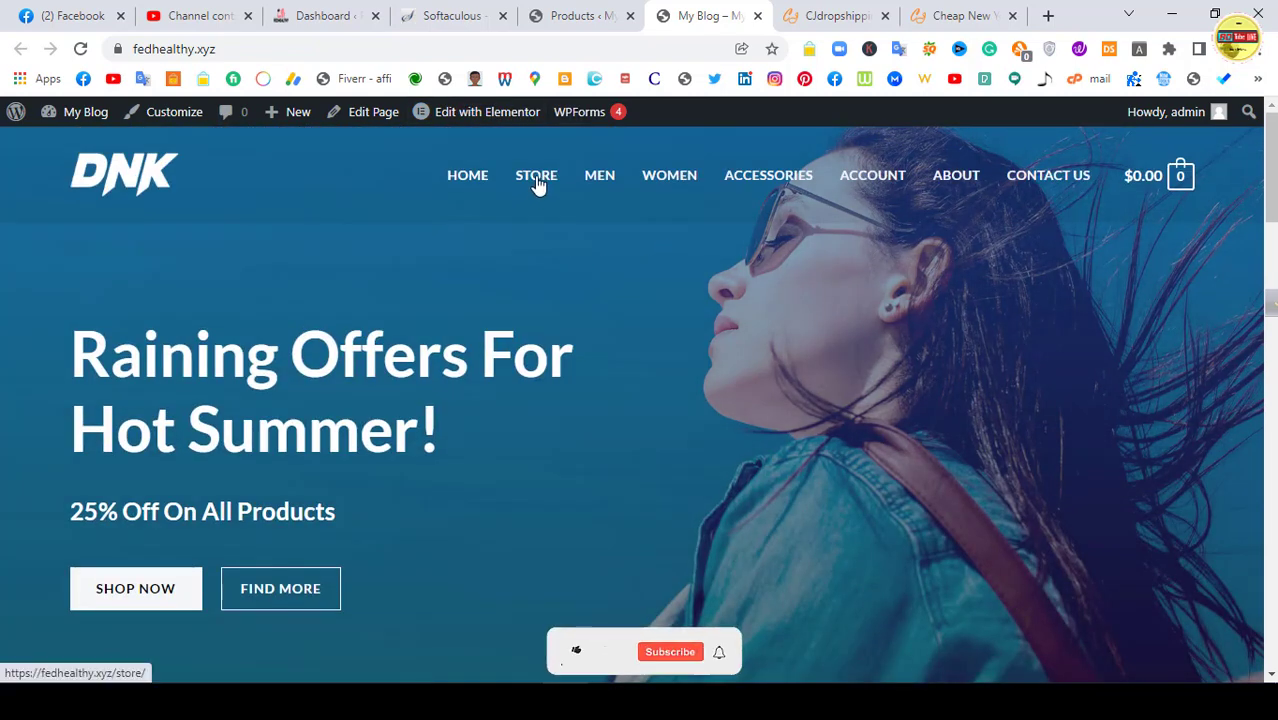
Step: Review the products on the site's Store page and return to the home page
click(537, 180)
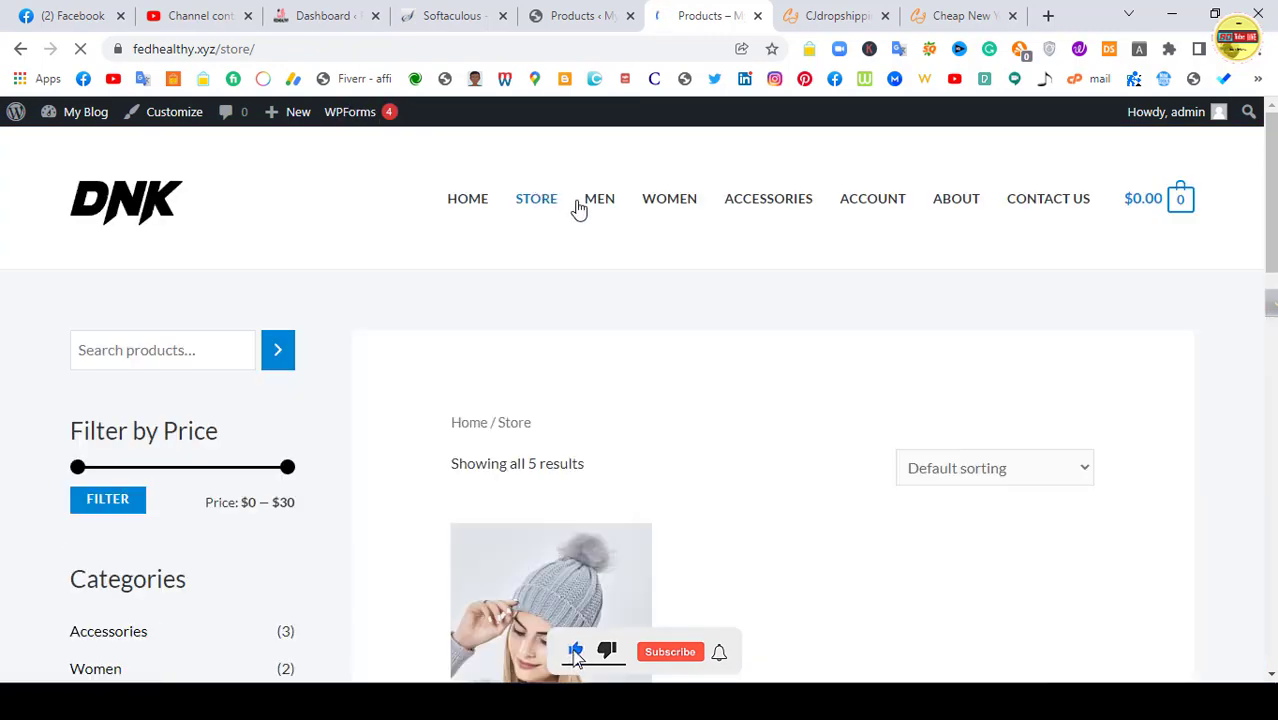
scroll(700, 330, down, 3)
scroll(755, 329, down, 2)
scroll(650, 300, up, 5)
click(462, 201)
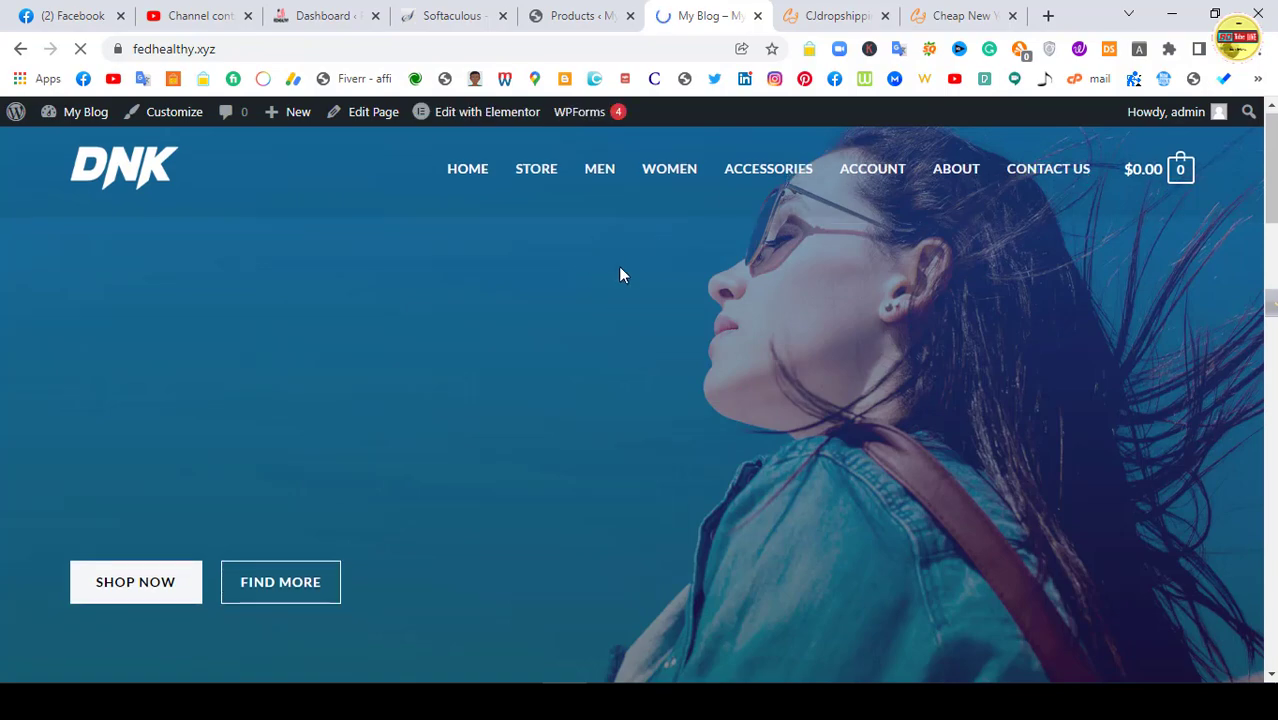
Step: Open the fedhealthy.xyz home page for editing in Elementor and close the dress's CJdropshipping product page
scroll(620, 266, down, 5)
scroll(620, 266, down, 10)
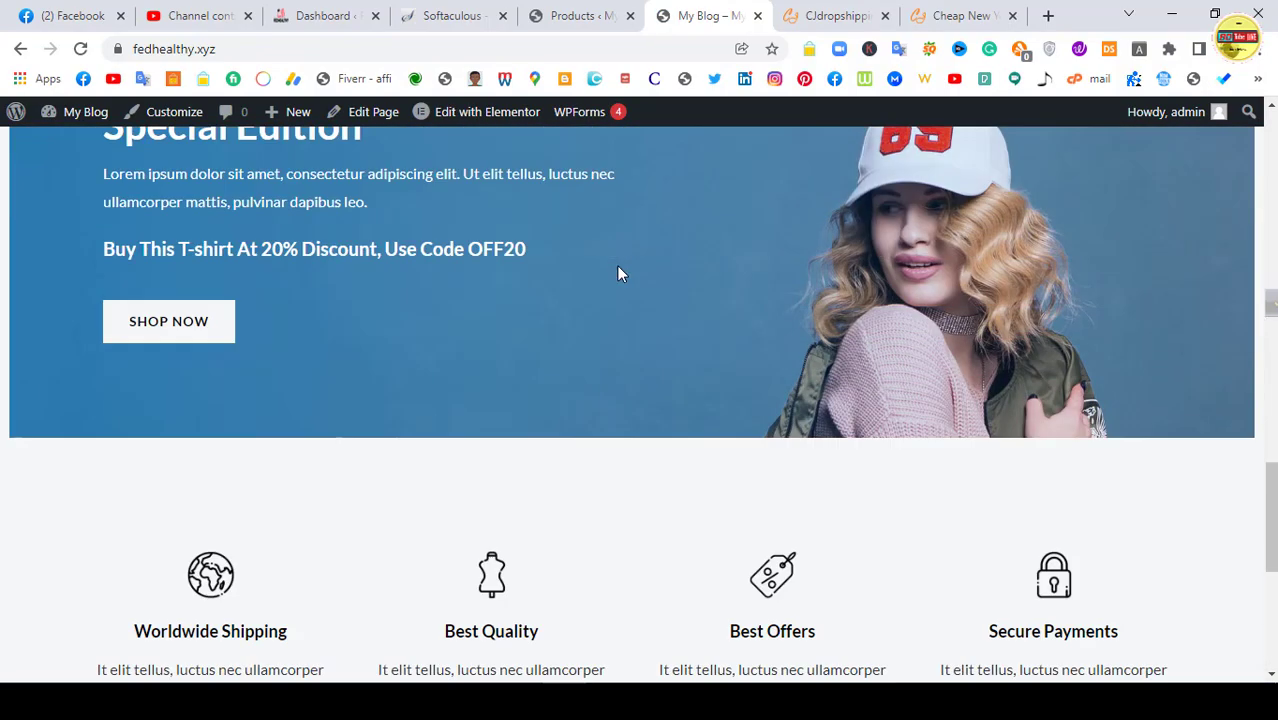
scroll(610, 268, up, 5)
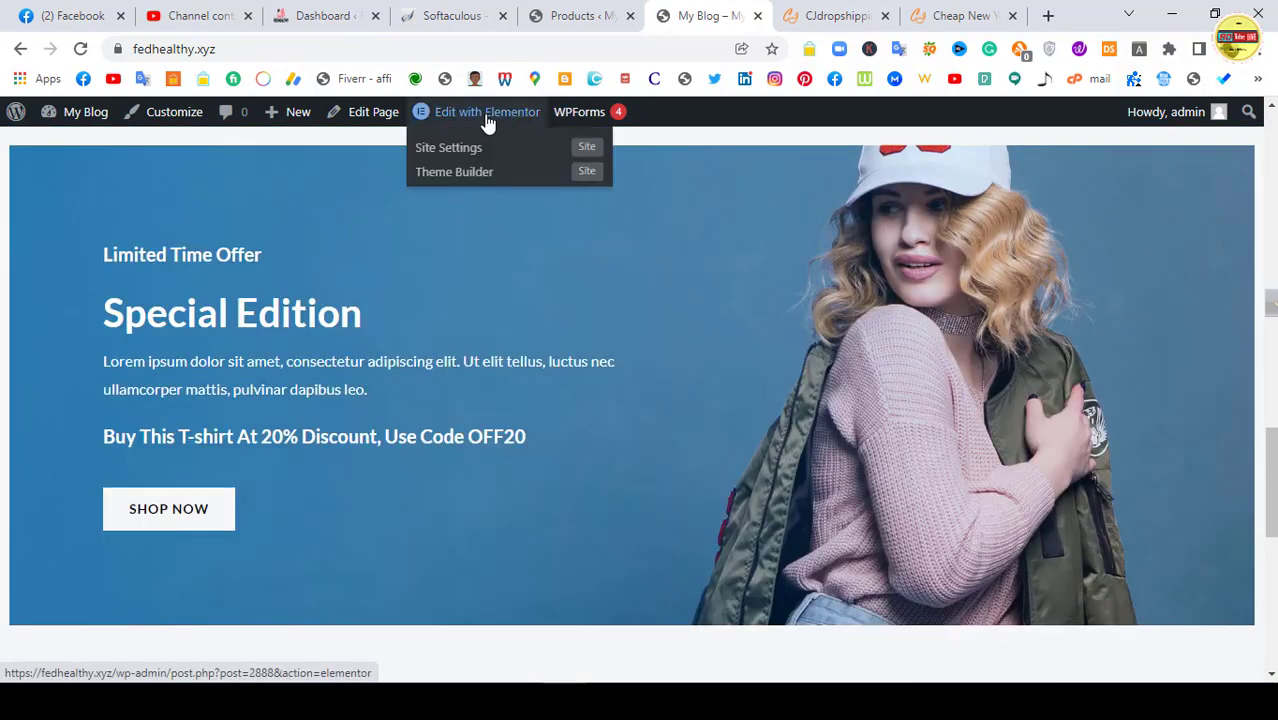
click(1000, 18)
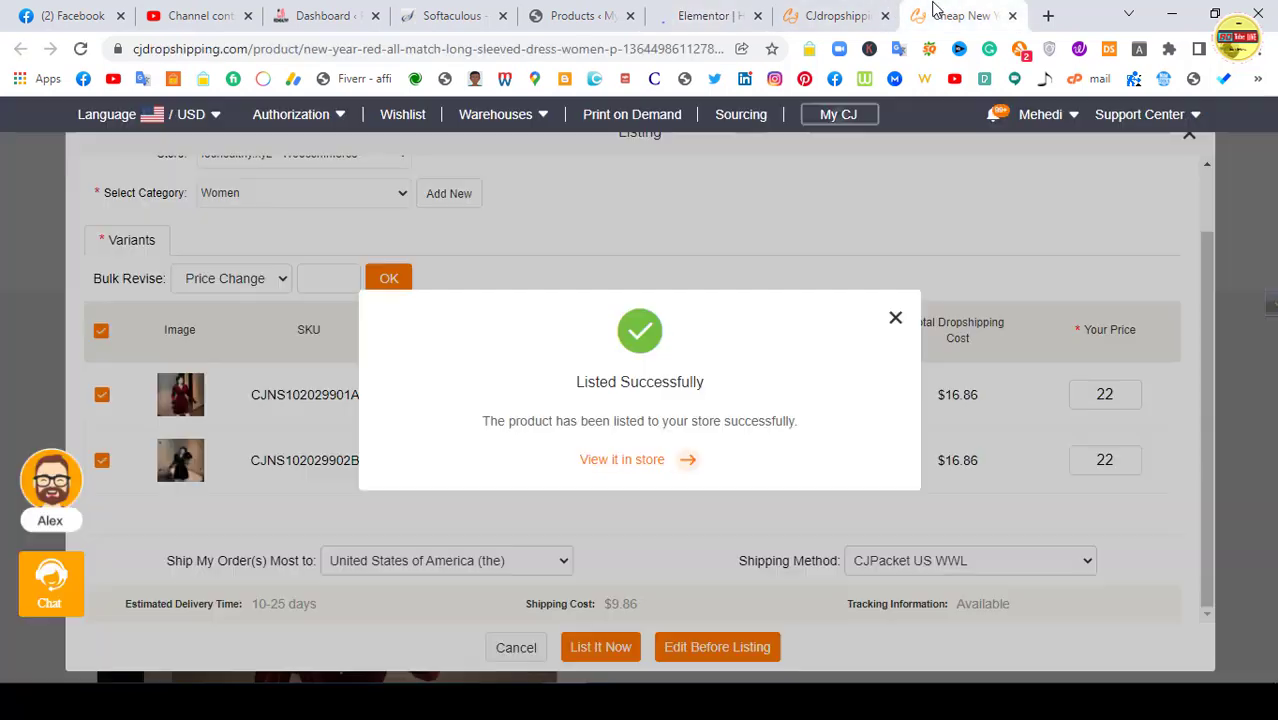
click(1012, 17)
click(806, 17)
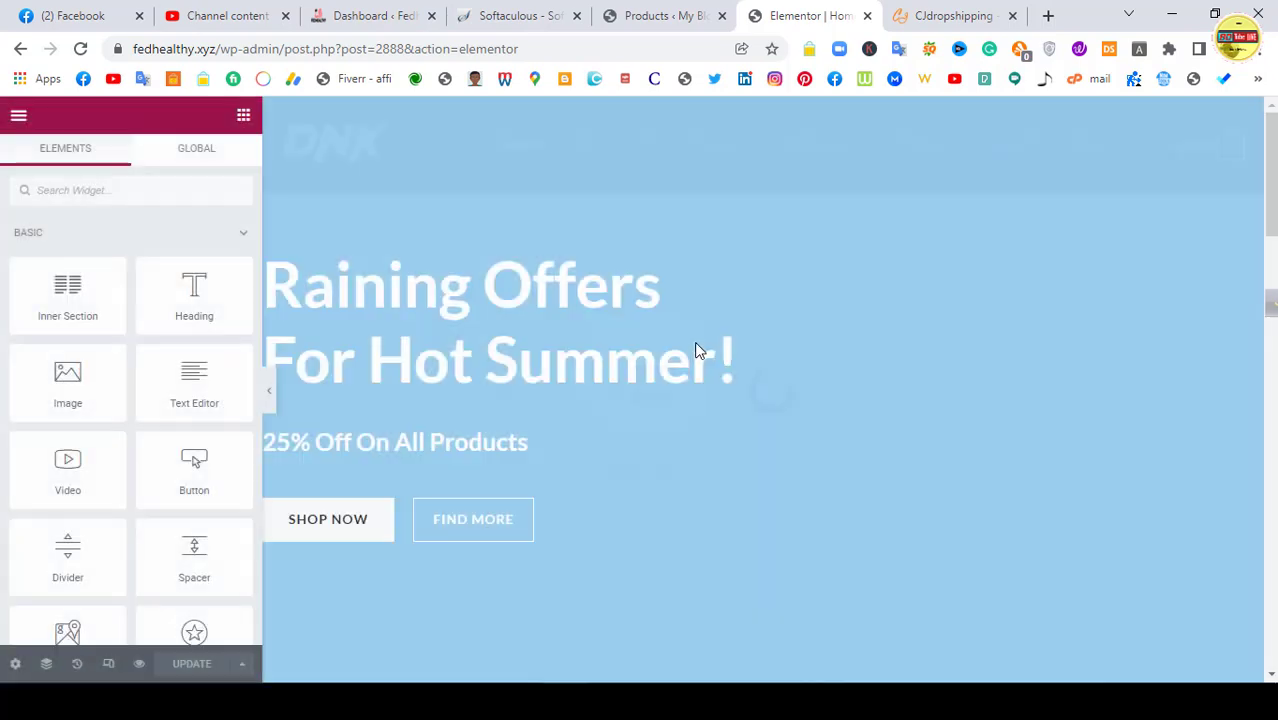
Step: Clear the featured_products shortcode from the shortcode widget under the Featured Products heading
scroll(685, 340, down, 5)
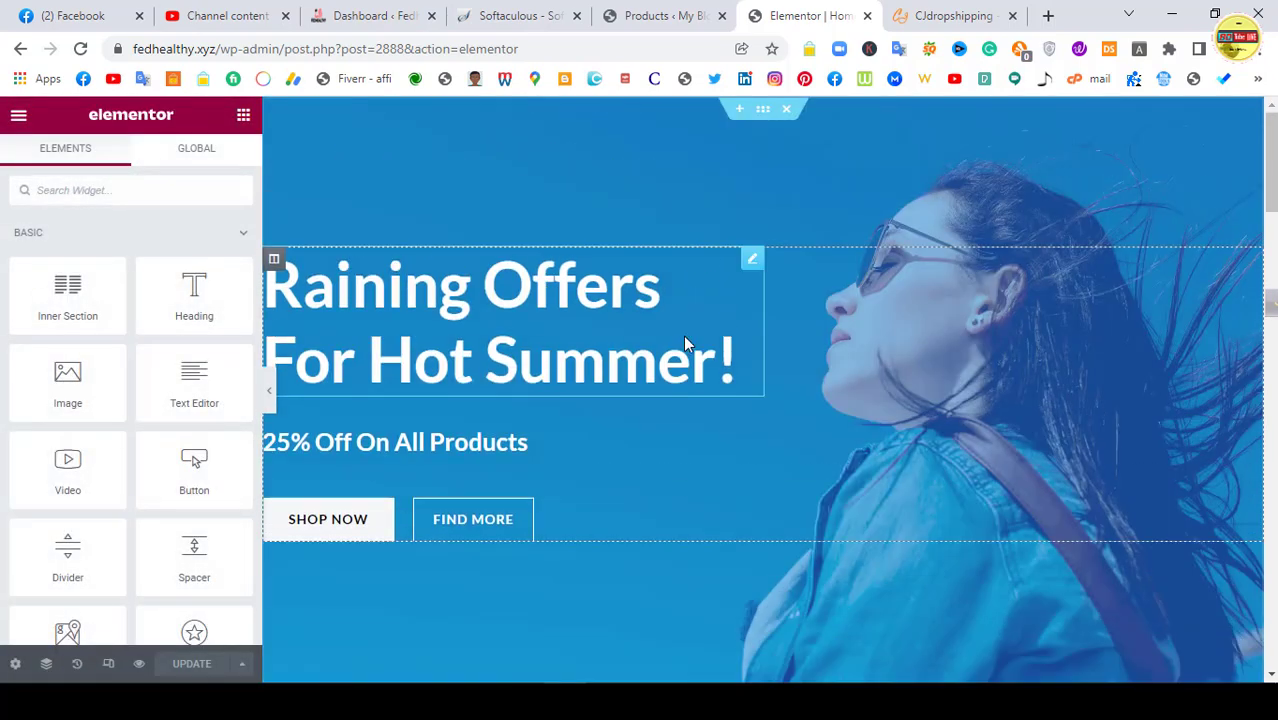
scroll(683, 343, down, 8)
scroll(684, 340, down, 4)
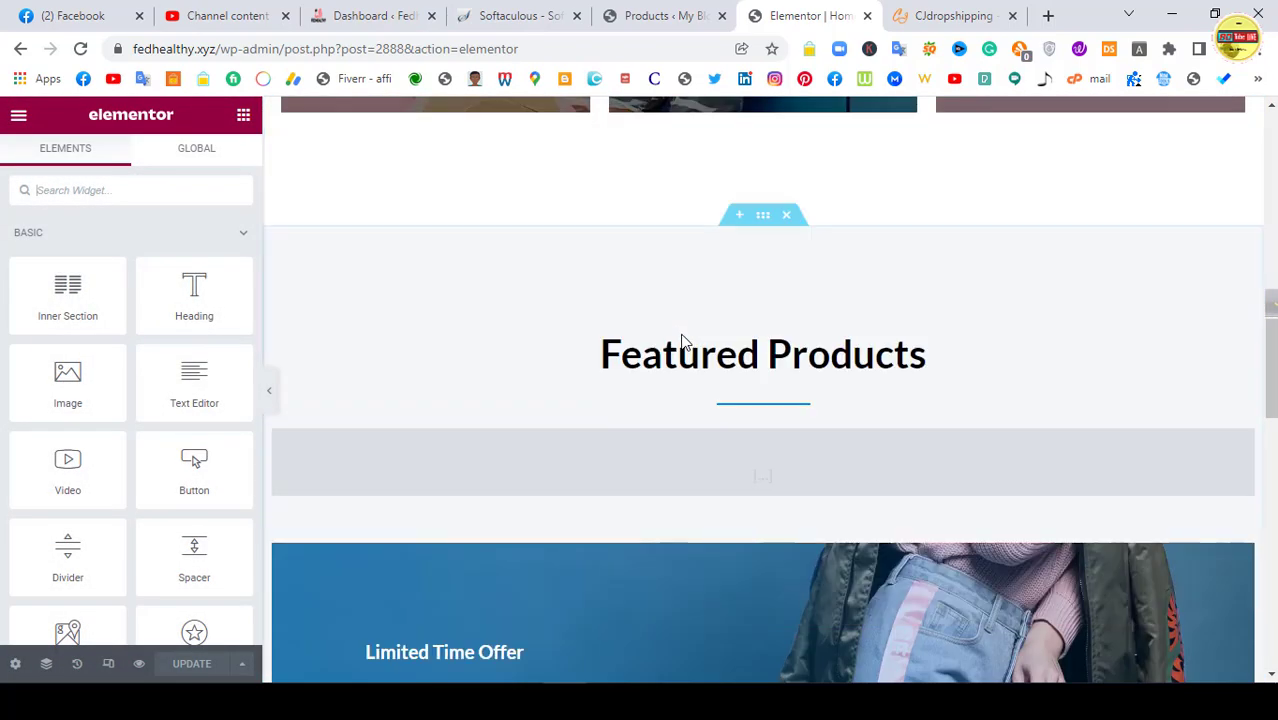
click(673, 447)
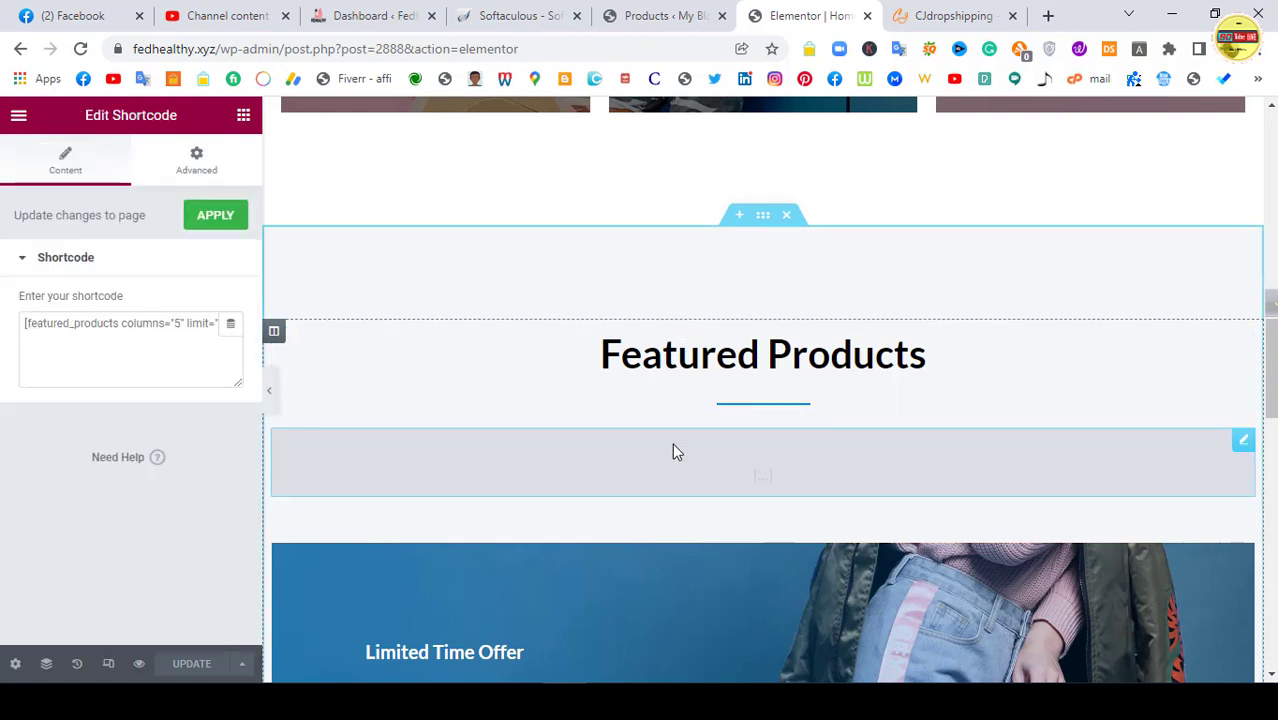
click(127, 322)
key(ctrl+a)
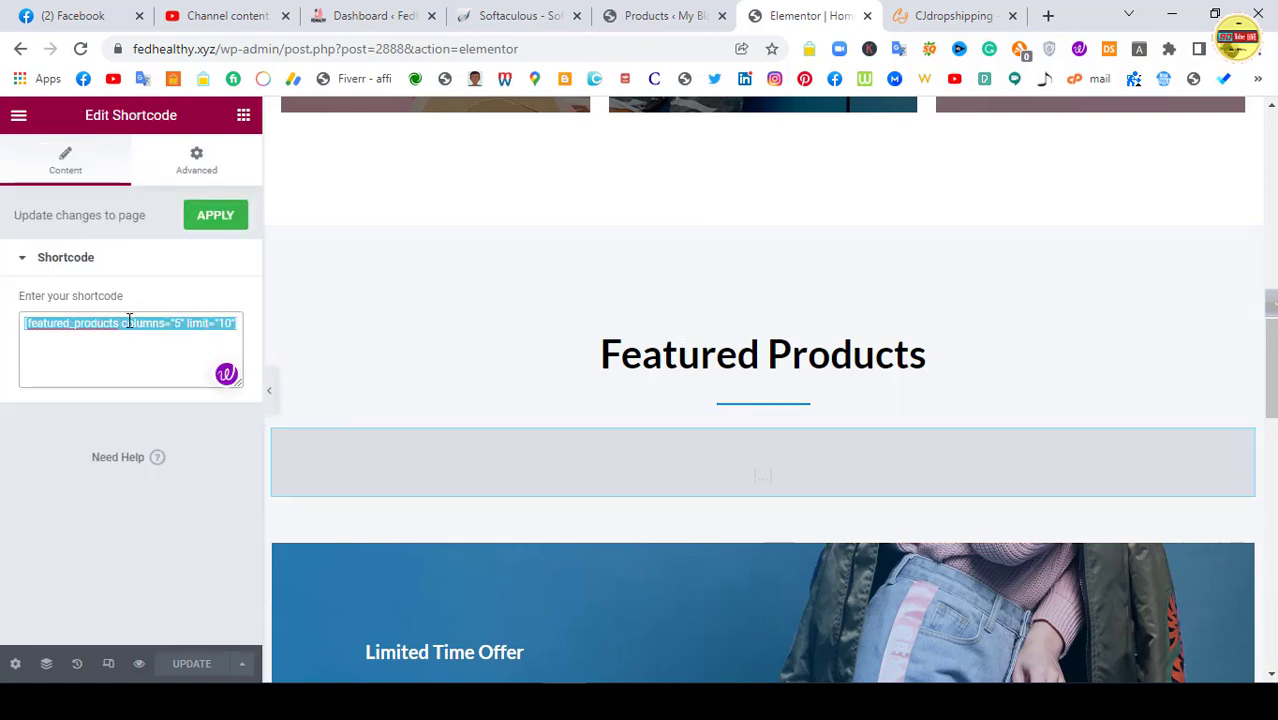
key(BackSpace)
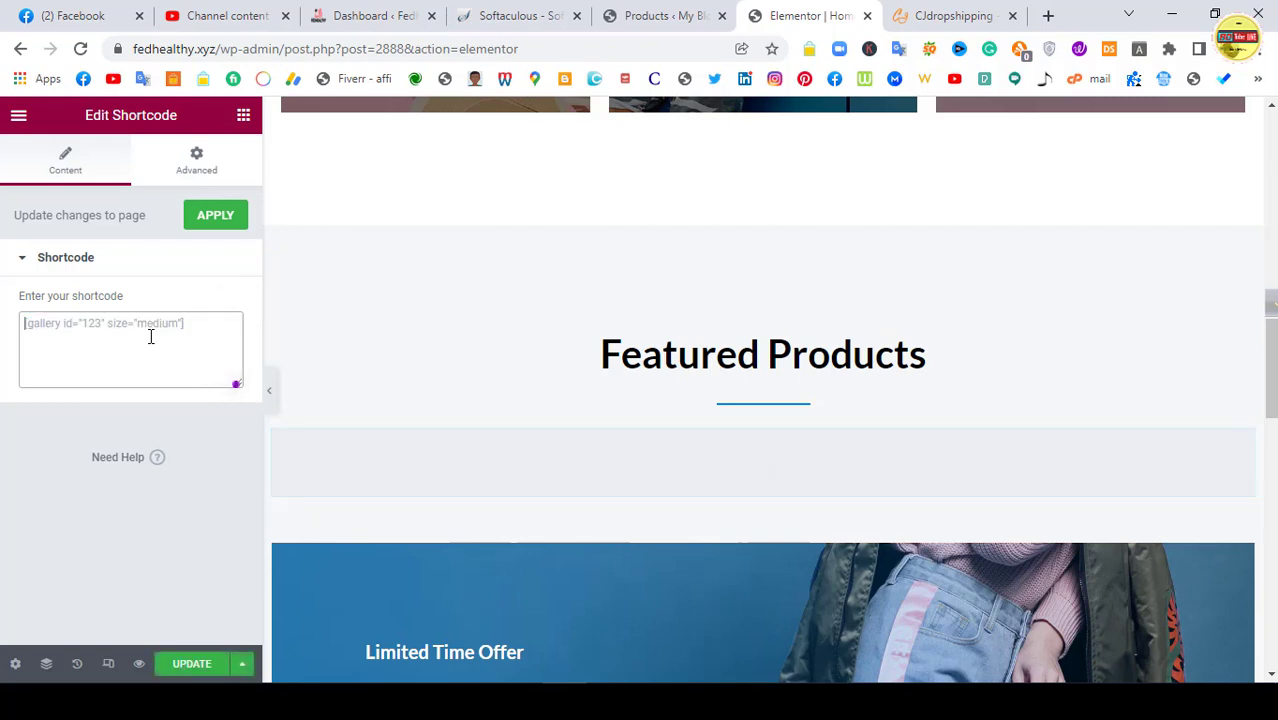
Step: Search the widgets for "product", add the Products list widget under the Featured Products heading, and review its items
click(242, 116)
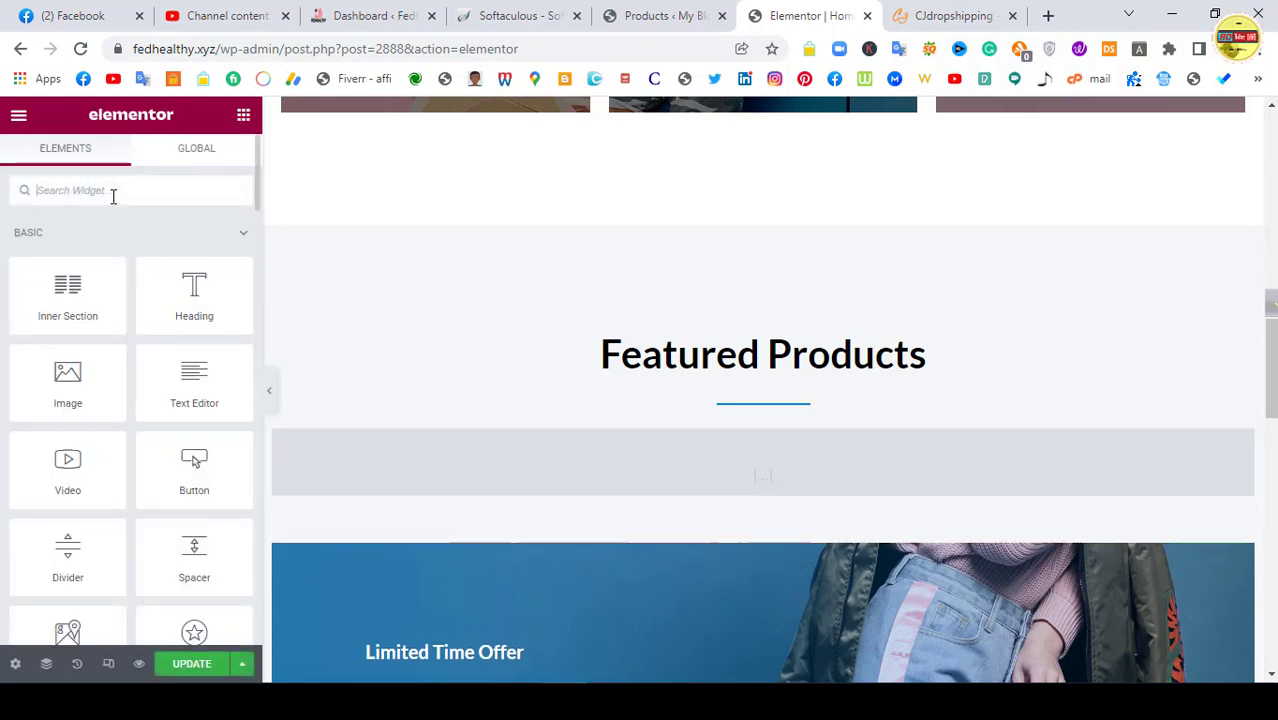
text(prd)
text(du)
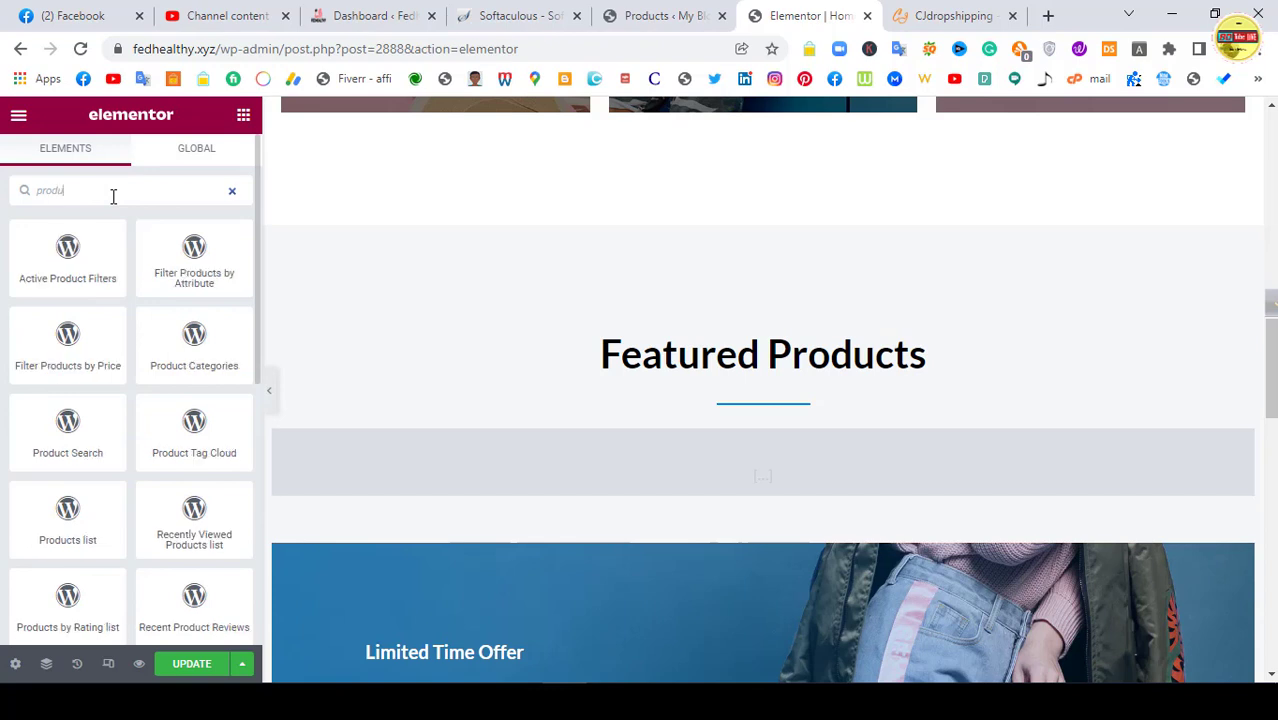
text(cts)
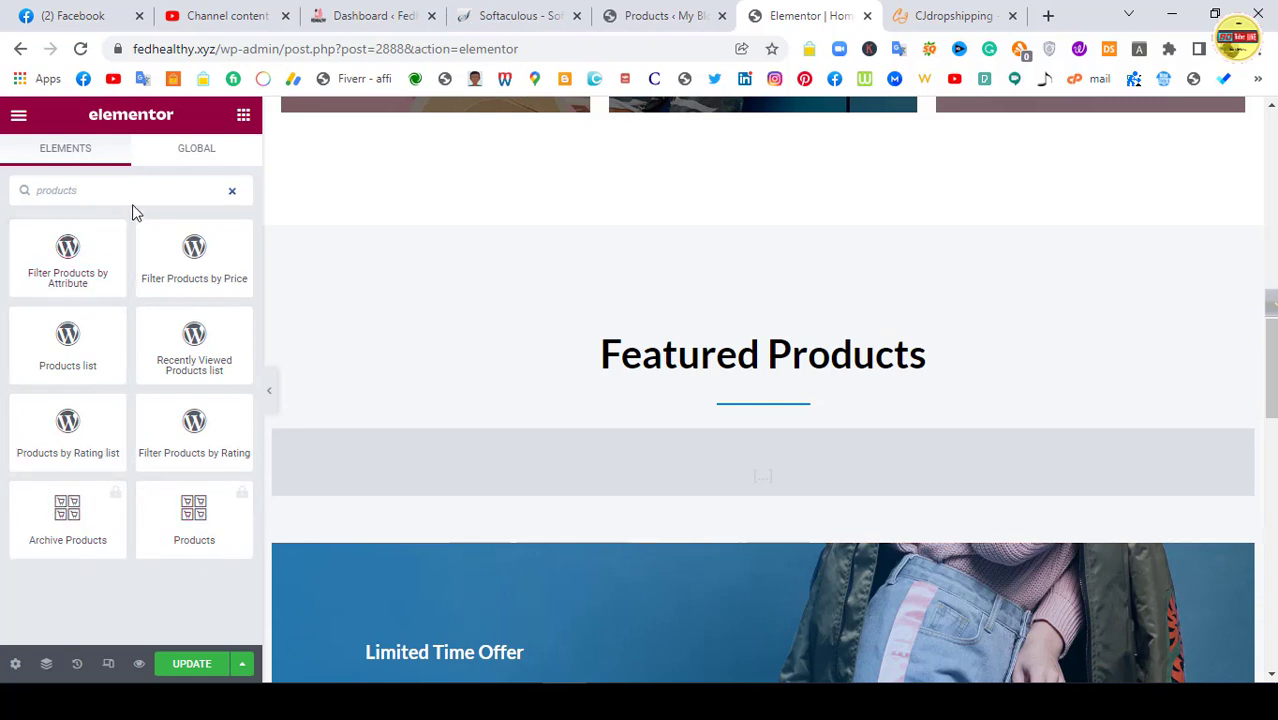
key(BackSpace)
scroll(77, 435, down, 2)
scroll(77, 440, down, 3)
scroll(77, 441, up, 2)
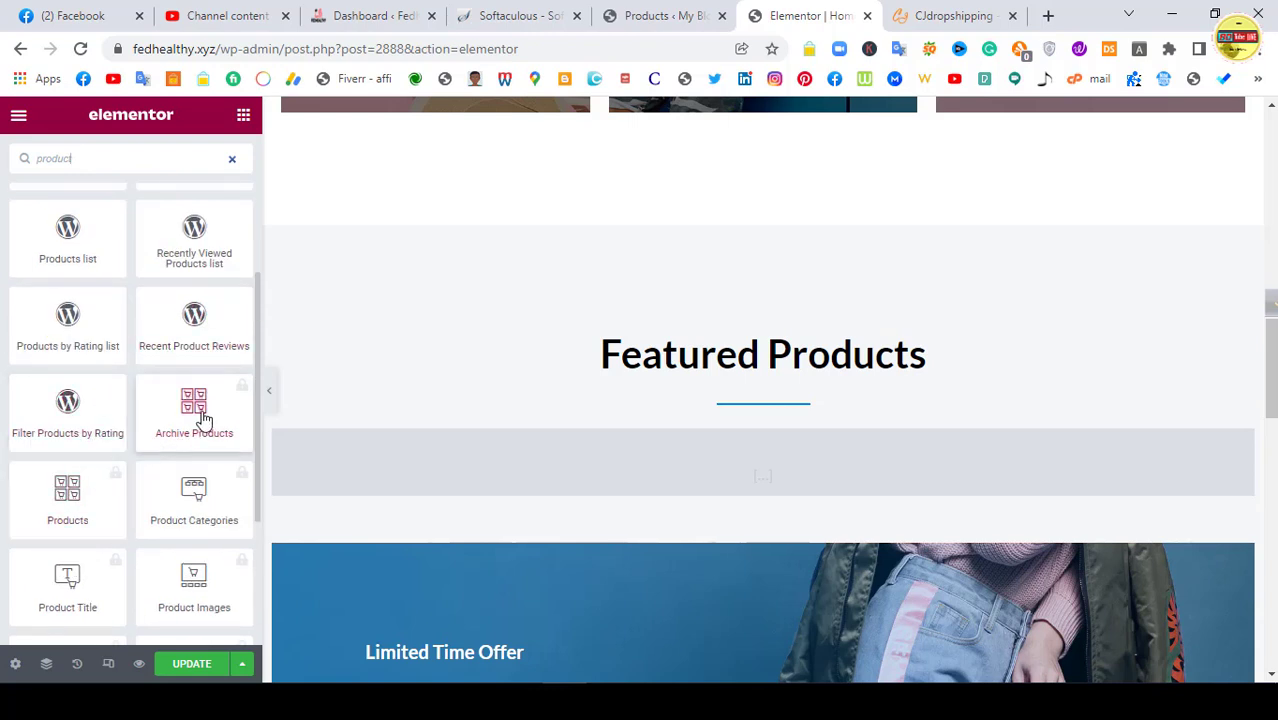
drag(67, 238, 760, 437)
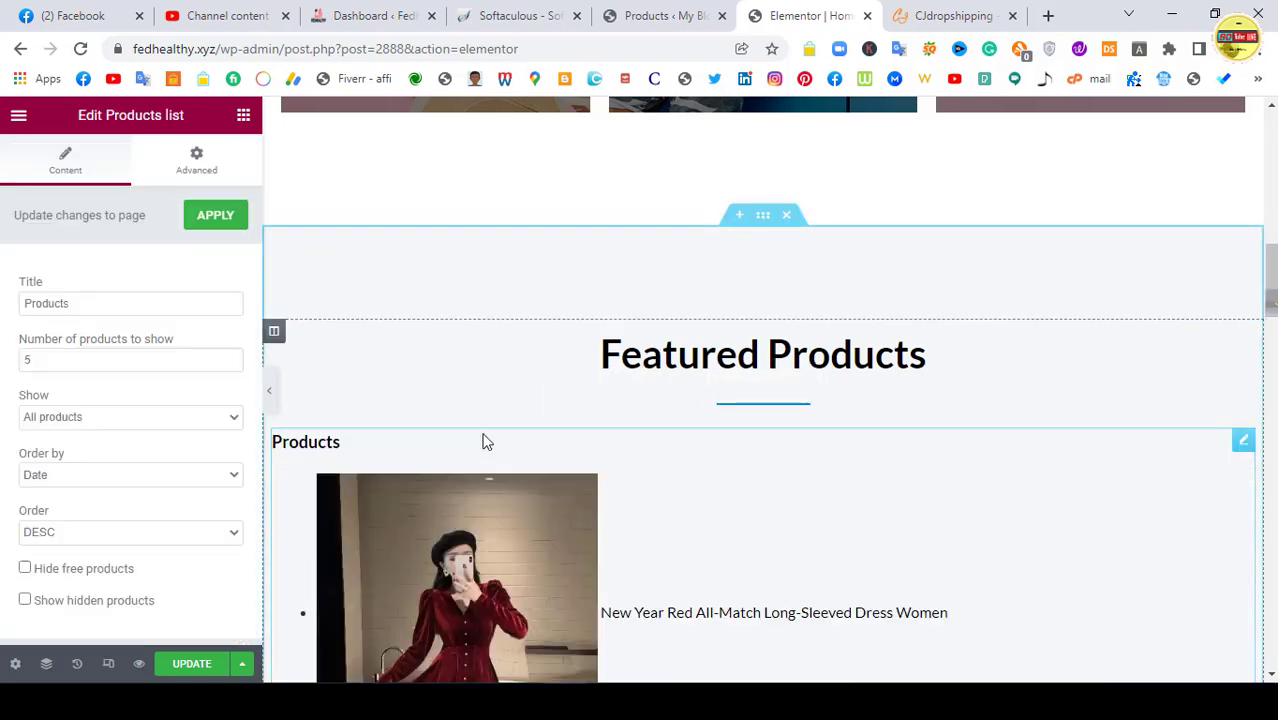
scroll(620, 508, down, 9)
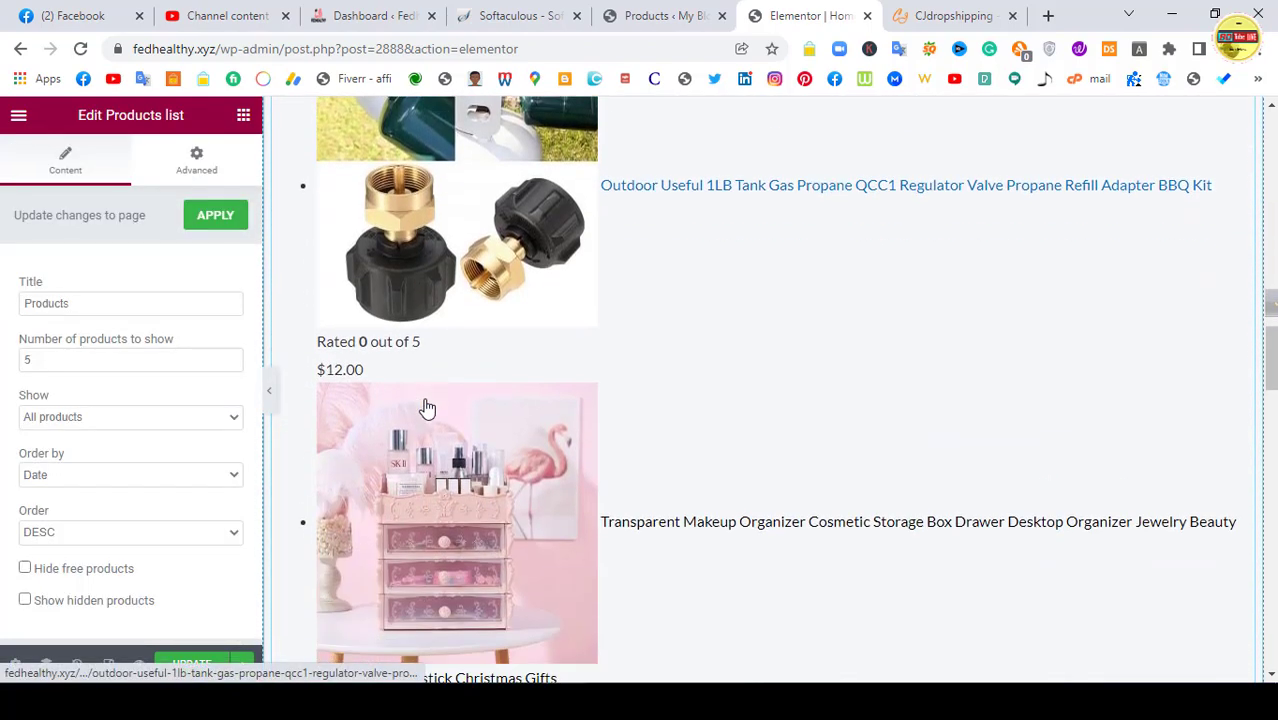
scroll(556, 358, down, 10)
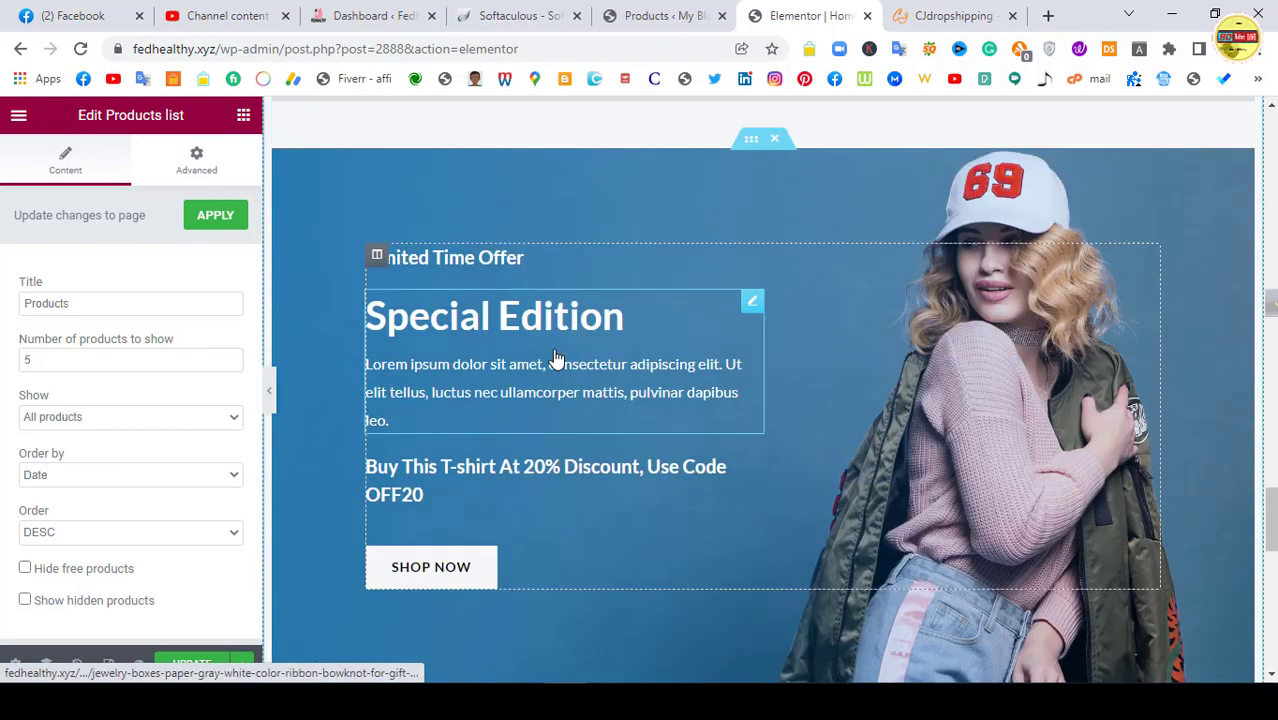
scroll(557, 357, up, 3)
scroll(553, 348, up, 6)
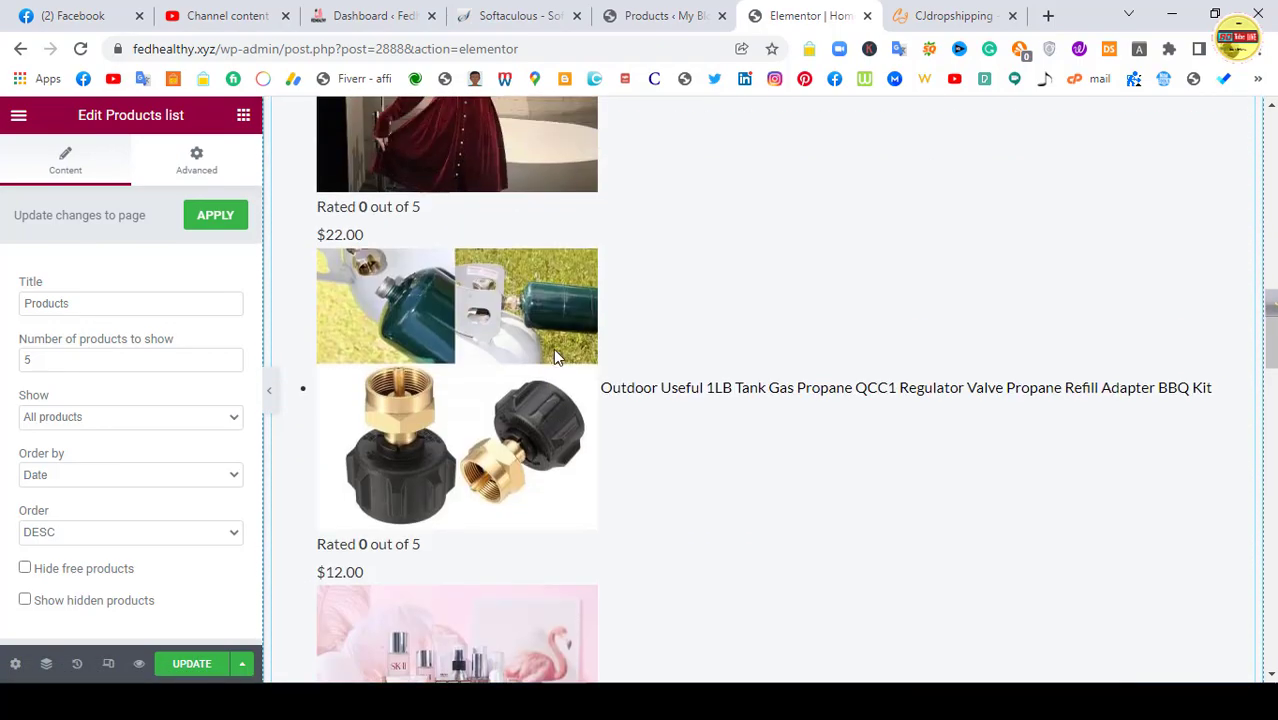
Step: Switch to the WordPress admin and open the page for adding new plugins
click(676, 12)
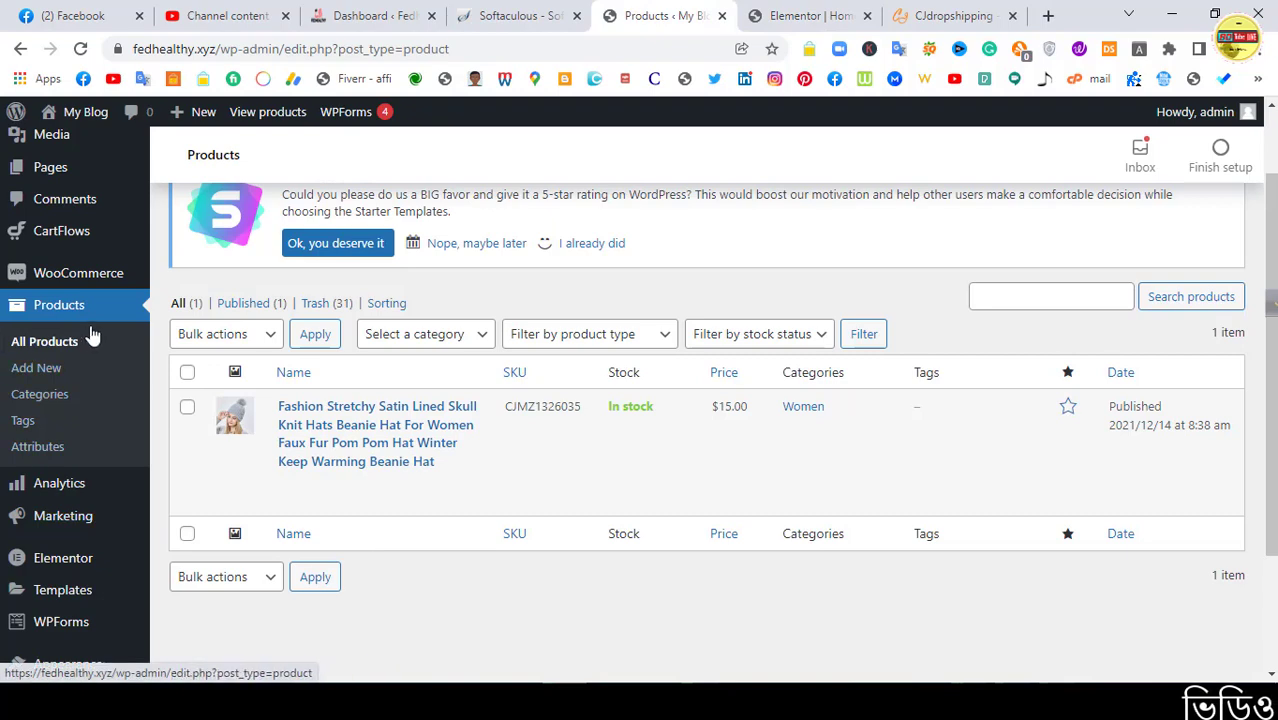
scroll(71, 340, down, 2)
mouse_move(60, 405)
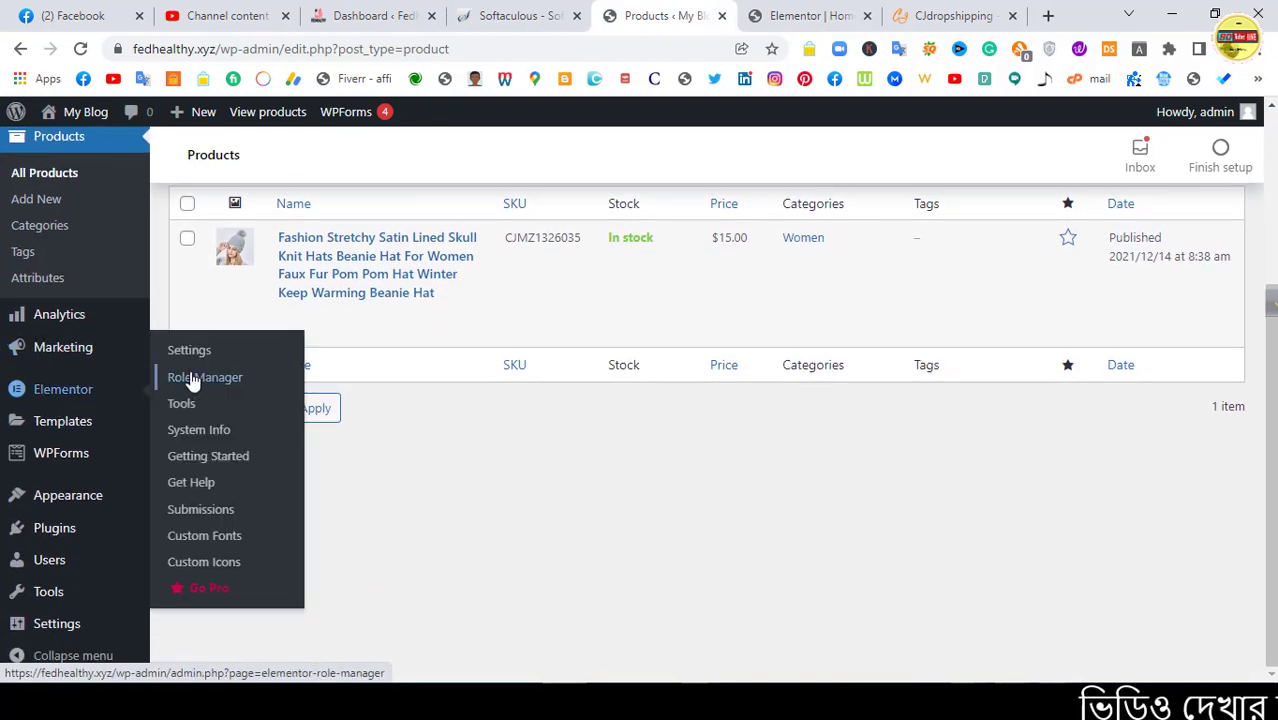
mouse_move(70, 532)
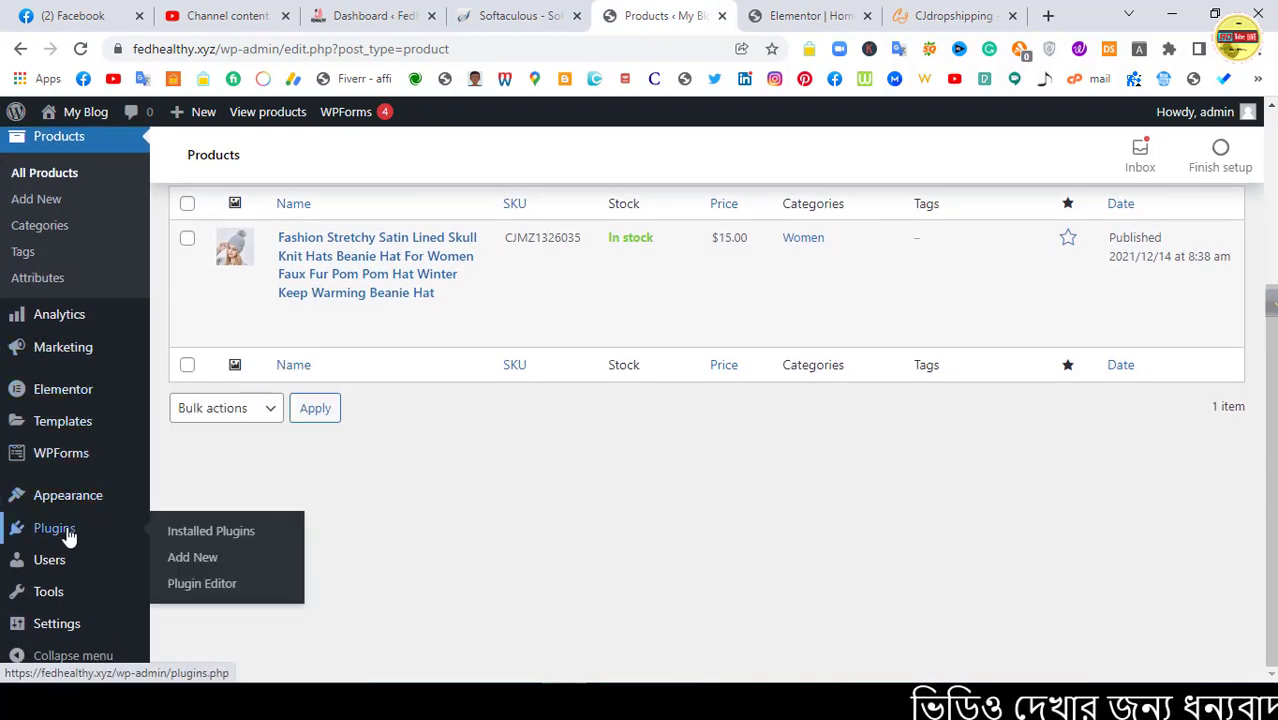
click(178, 560)
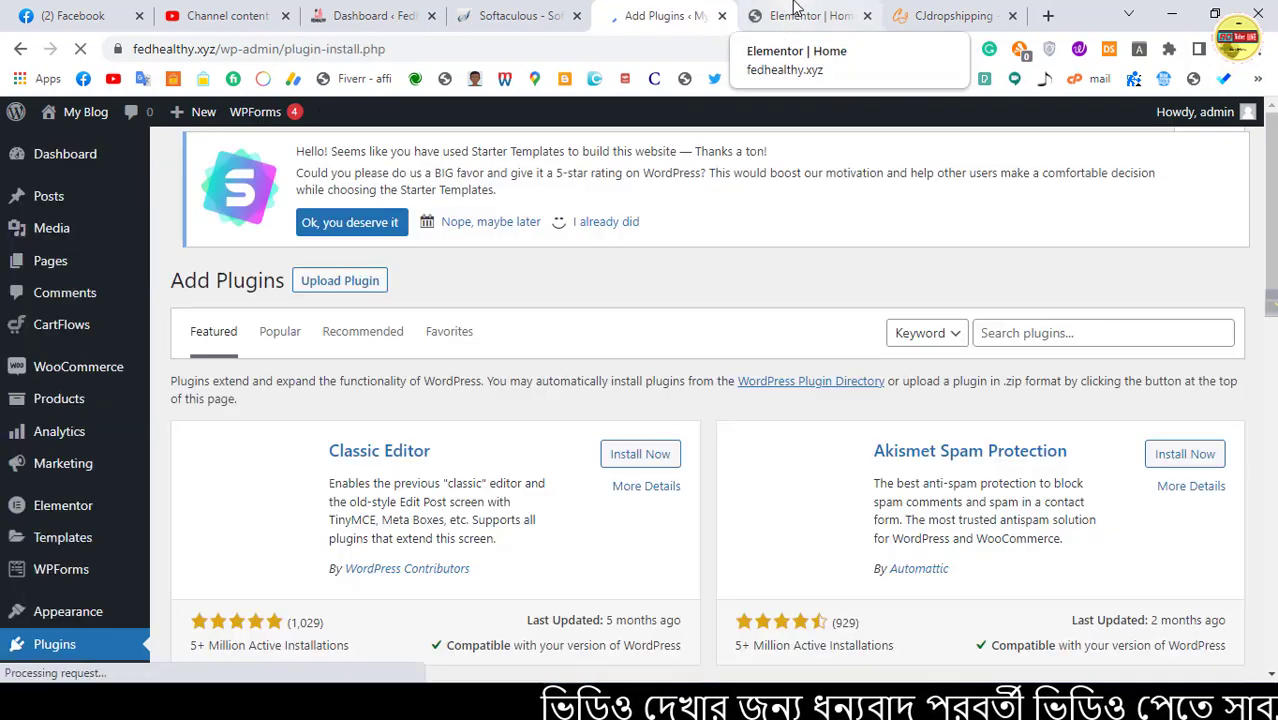
click(752, 16)
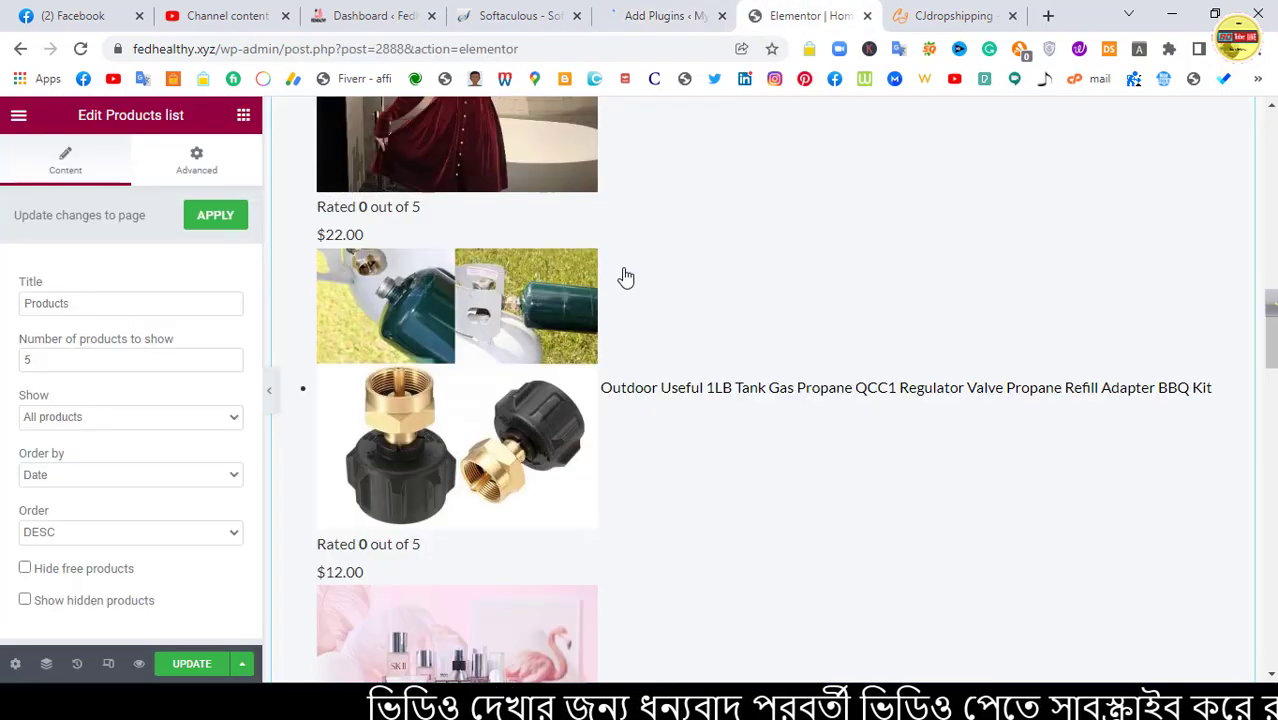
click(626, 16)
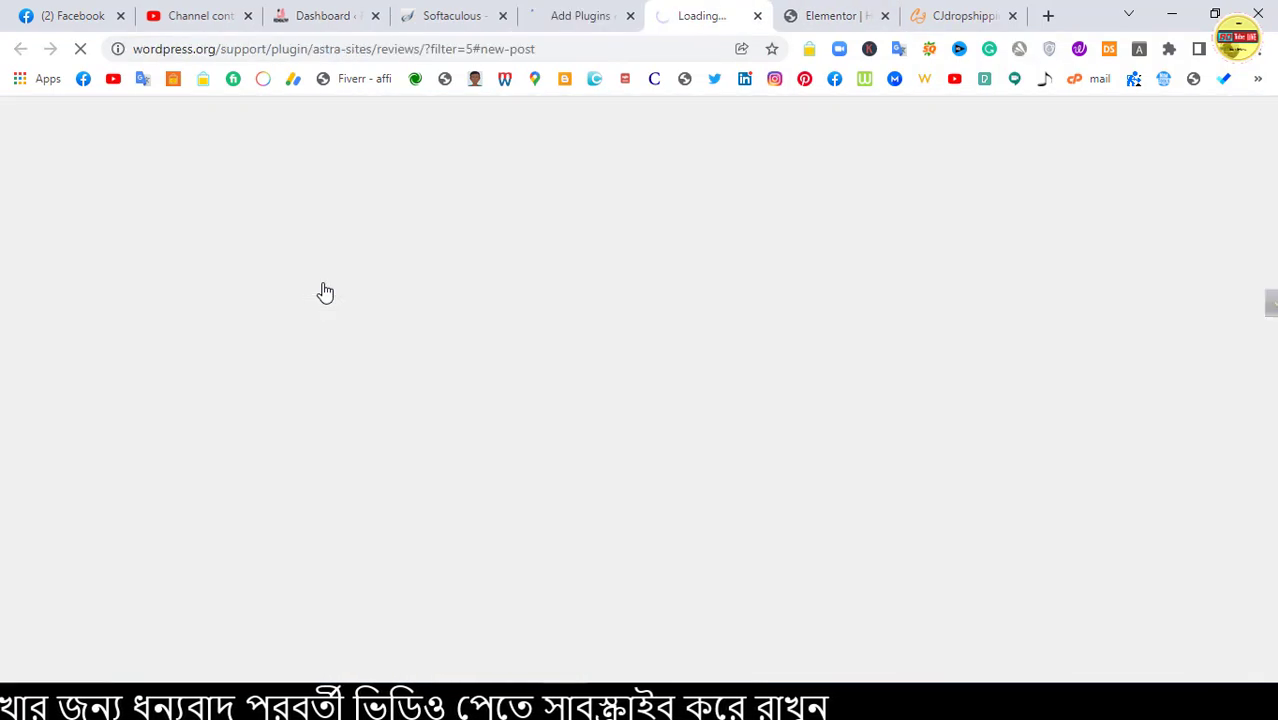
click(610, 17)
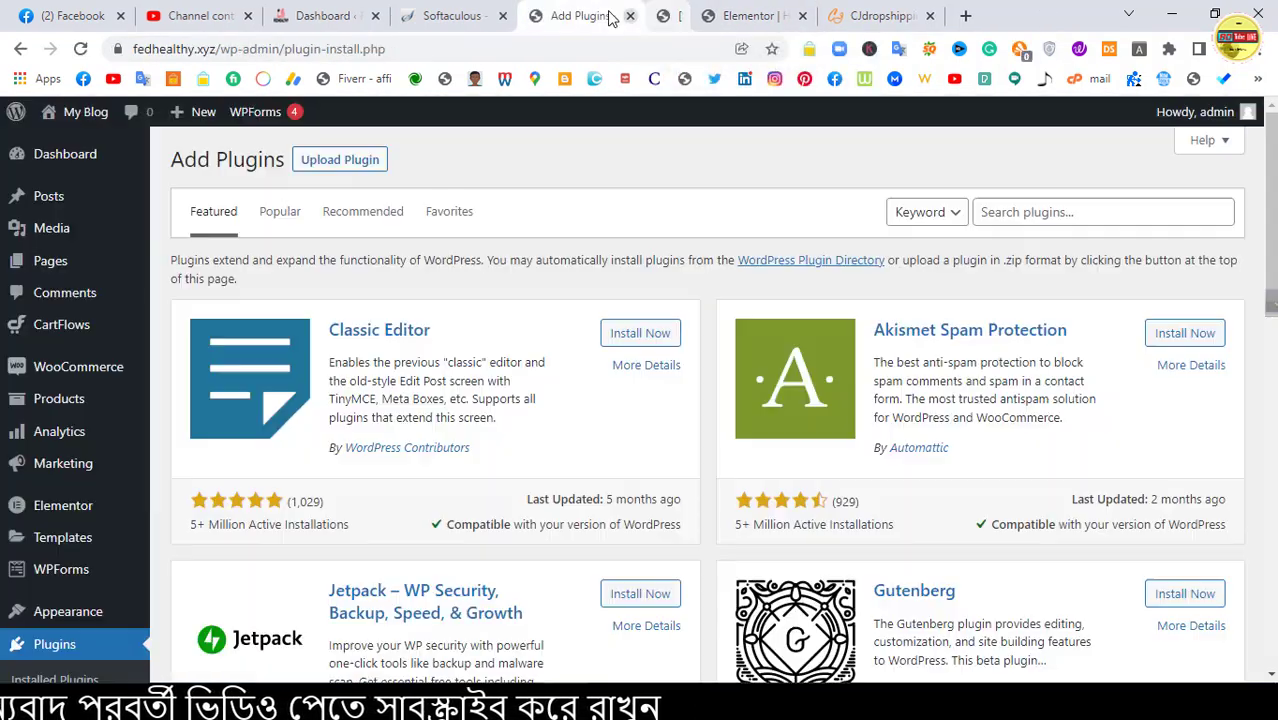
Step: Upload elementor-pro.zip from the Documents folder and install it as a plugin
click(342, 159)
click(578, 332)
click(212, 198)
scroll(420, 253, down, 2)
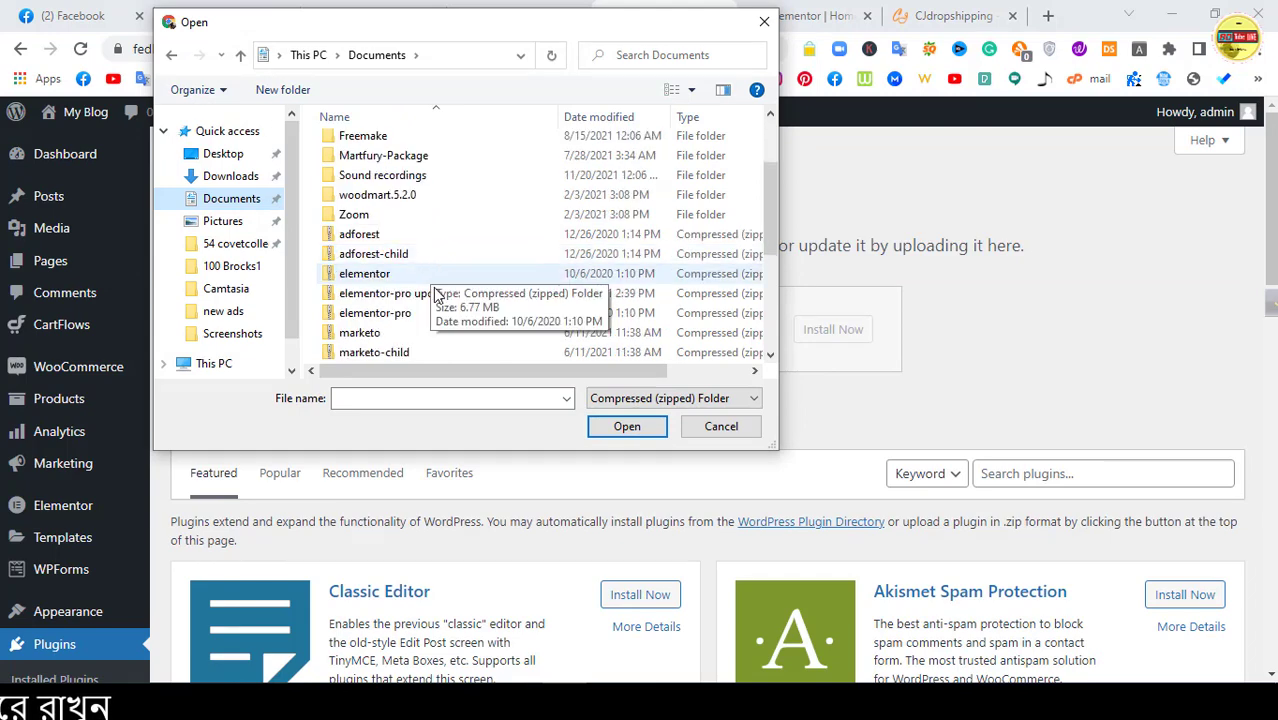
click(423, 316)
double_click(423, 316)
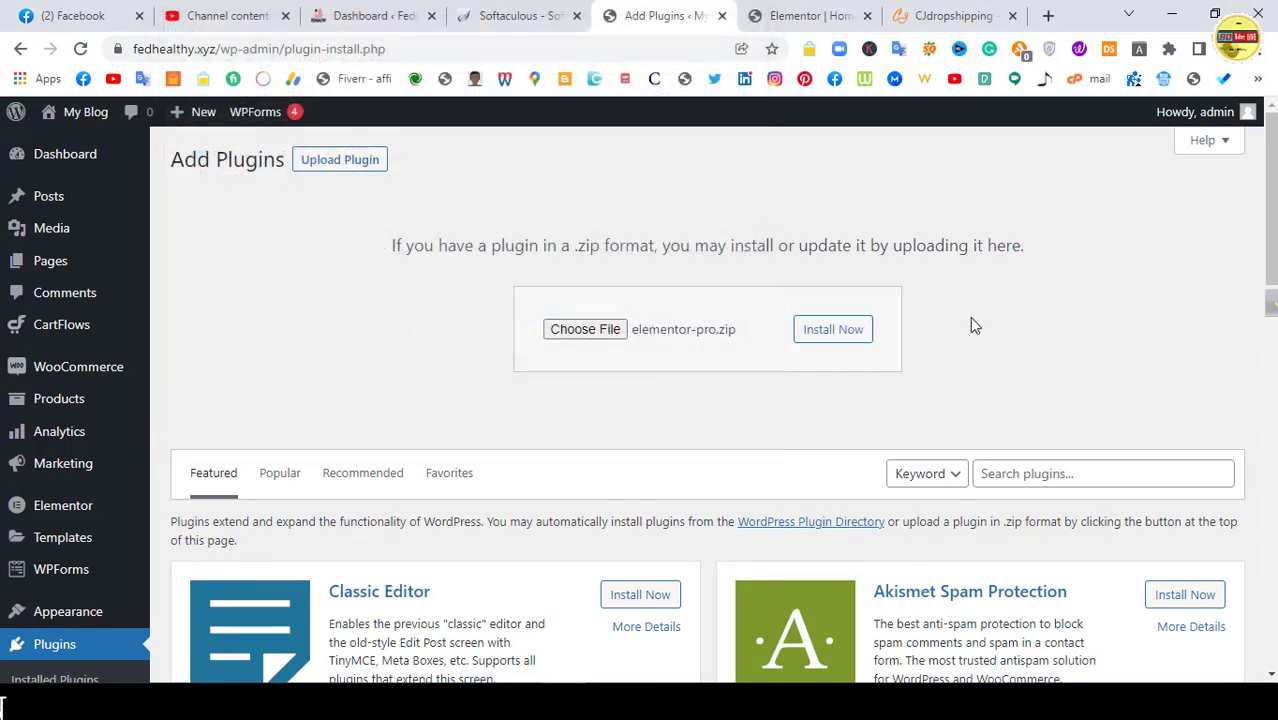
click(845, 333)
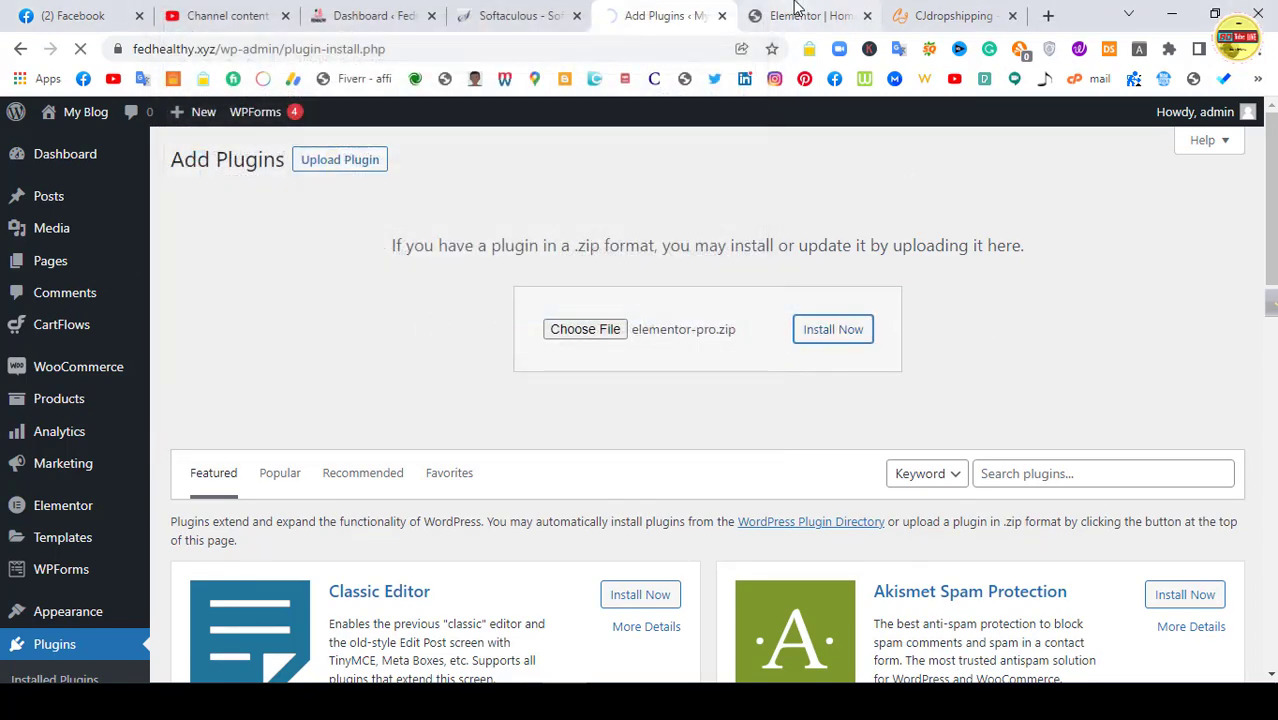
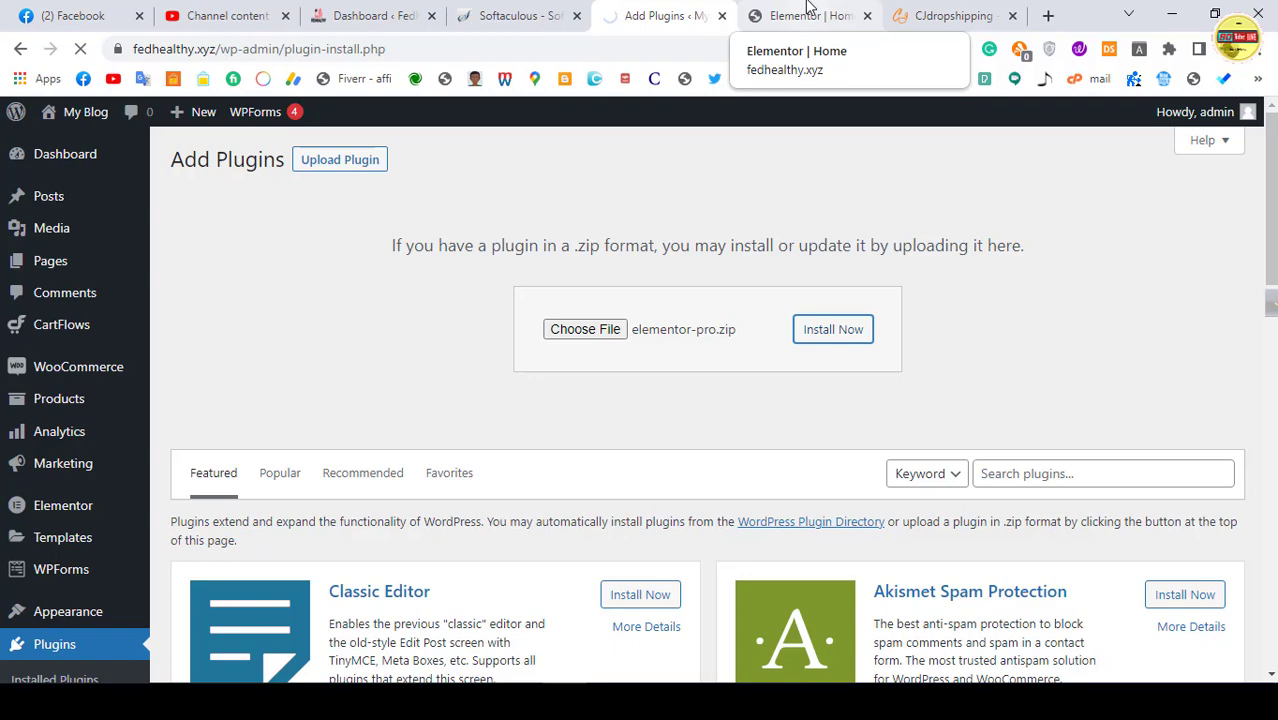
Step: Delete the Products list widget from the home page's Featured Products section in Elementor
click(808, 22)
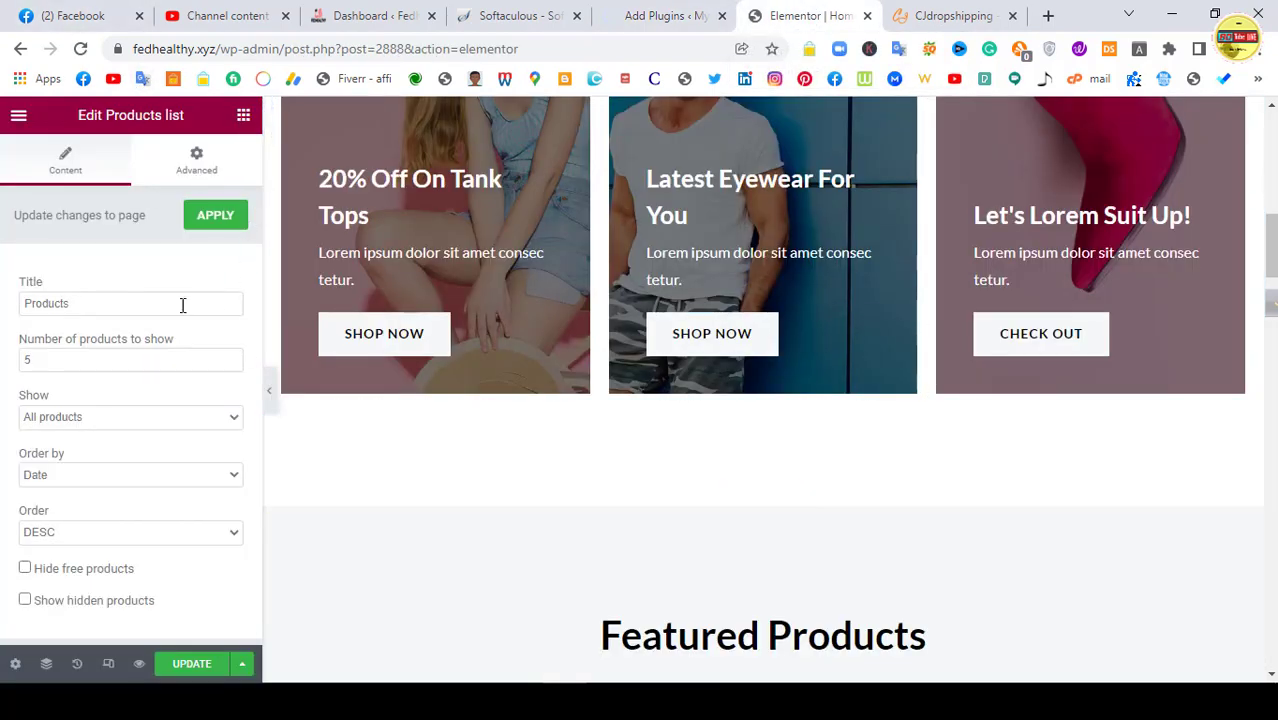
scroll(641, 424, down, 4)
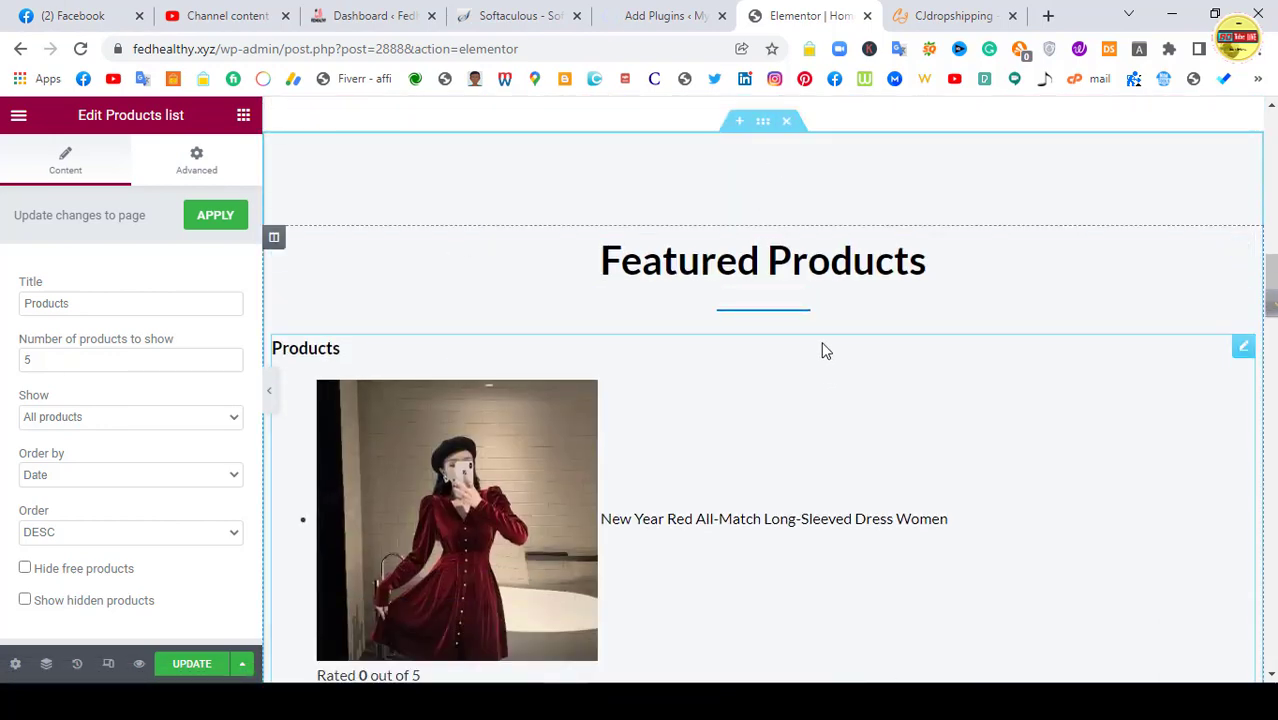
right_click(866, 366)
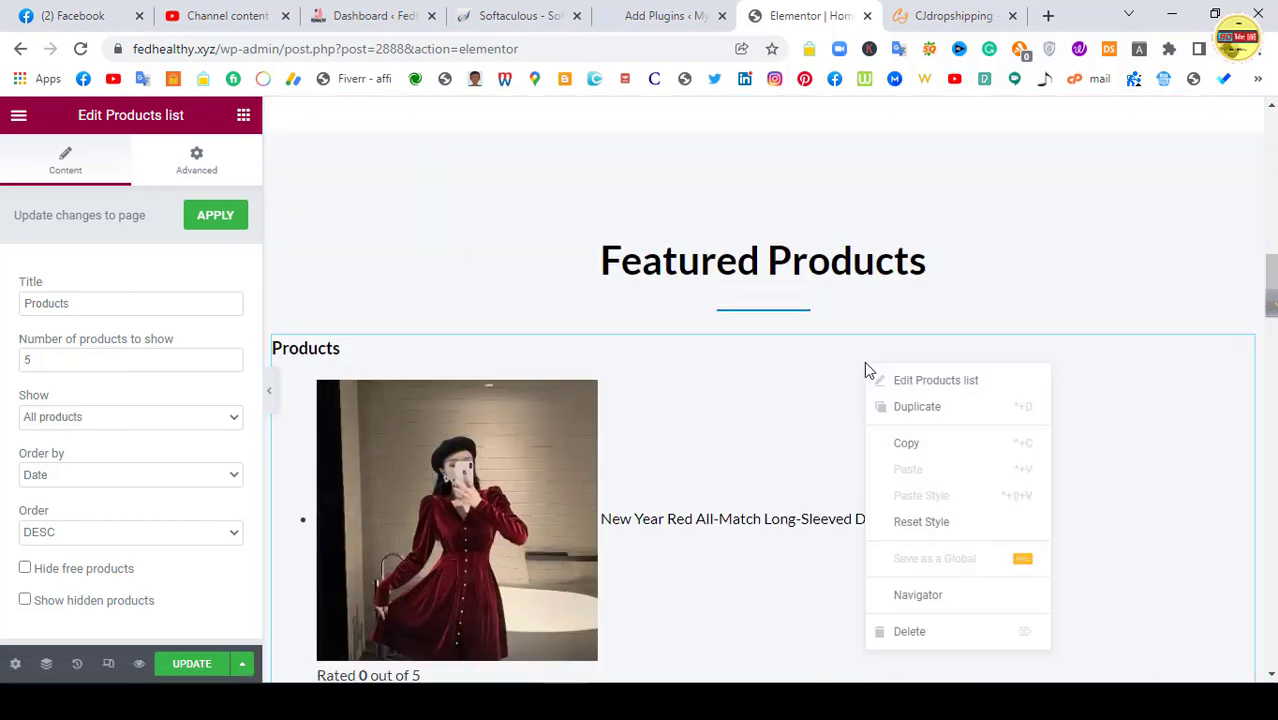
click(942, 631)
Step: Activate the installed Elementor Pro plugin and reload the home page's Elementor editor
click(664, 12)
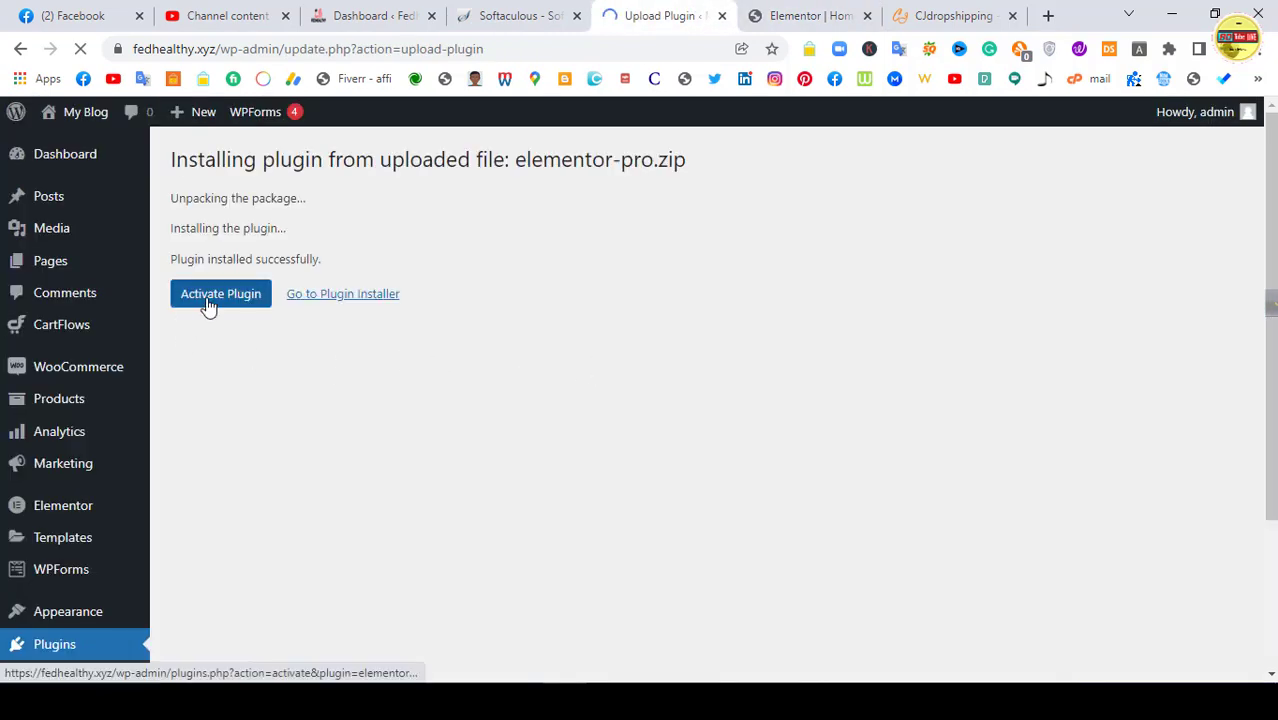
click(208, 305)
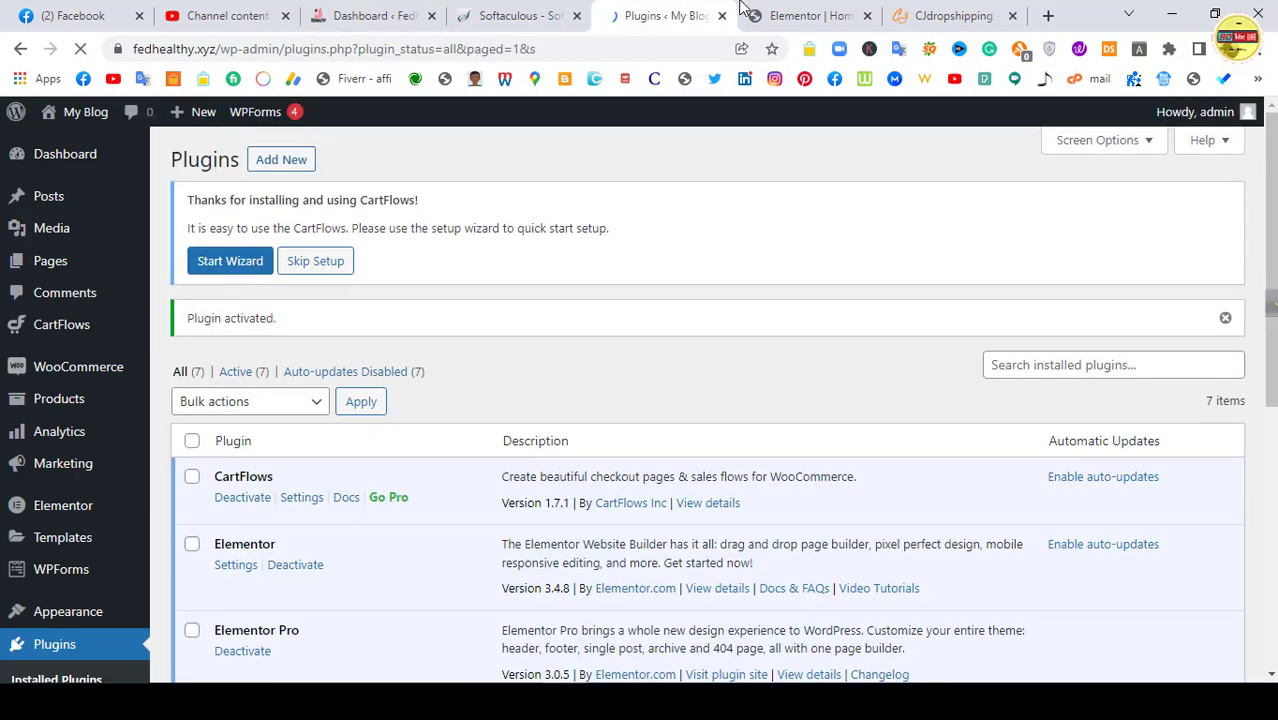
click(790, 15)
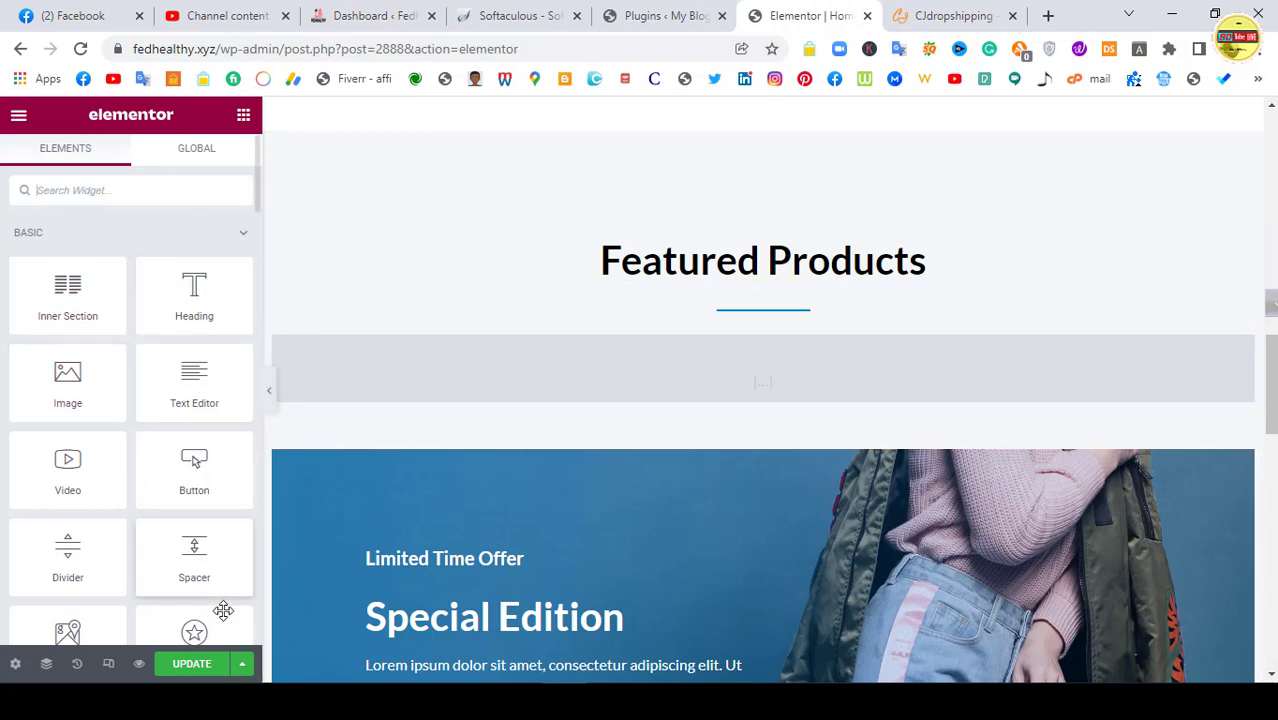
click(80, 48)
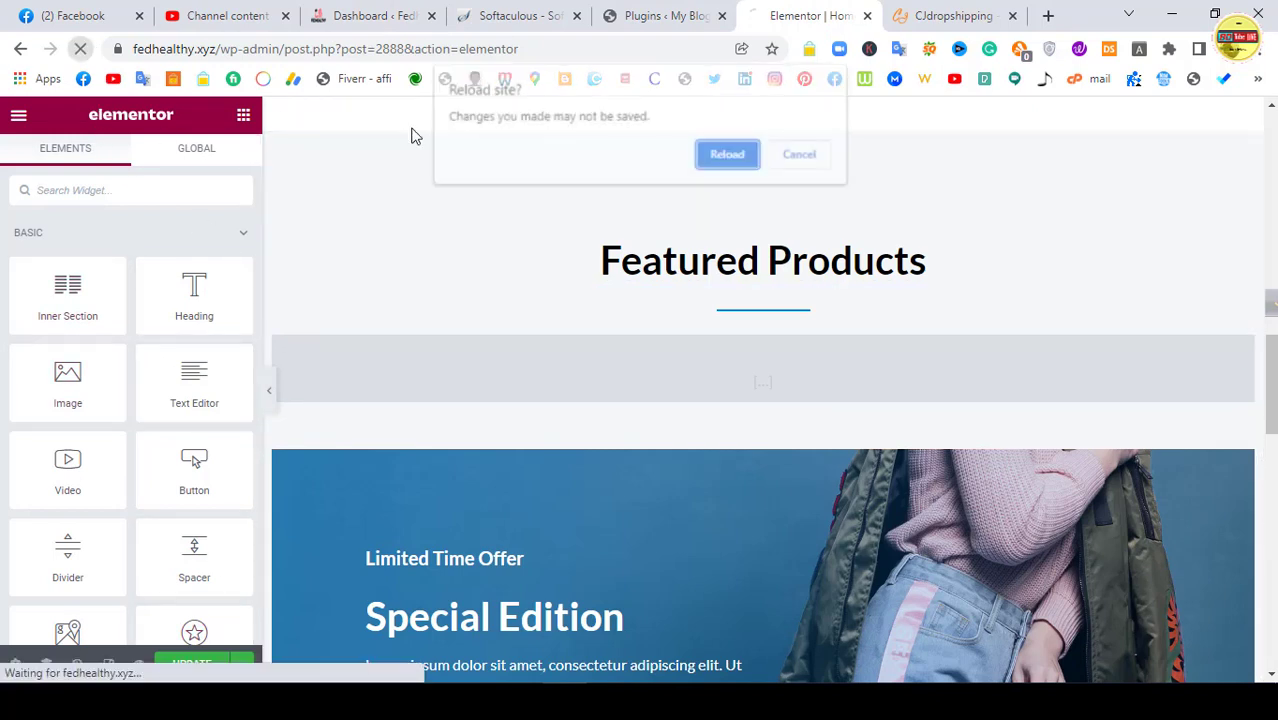
Step: Confirm reloading the home page's editor and delete the Products list widget from the Featured Products section
click(728, 154)
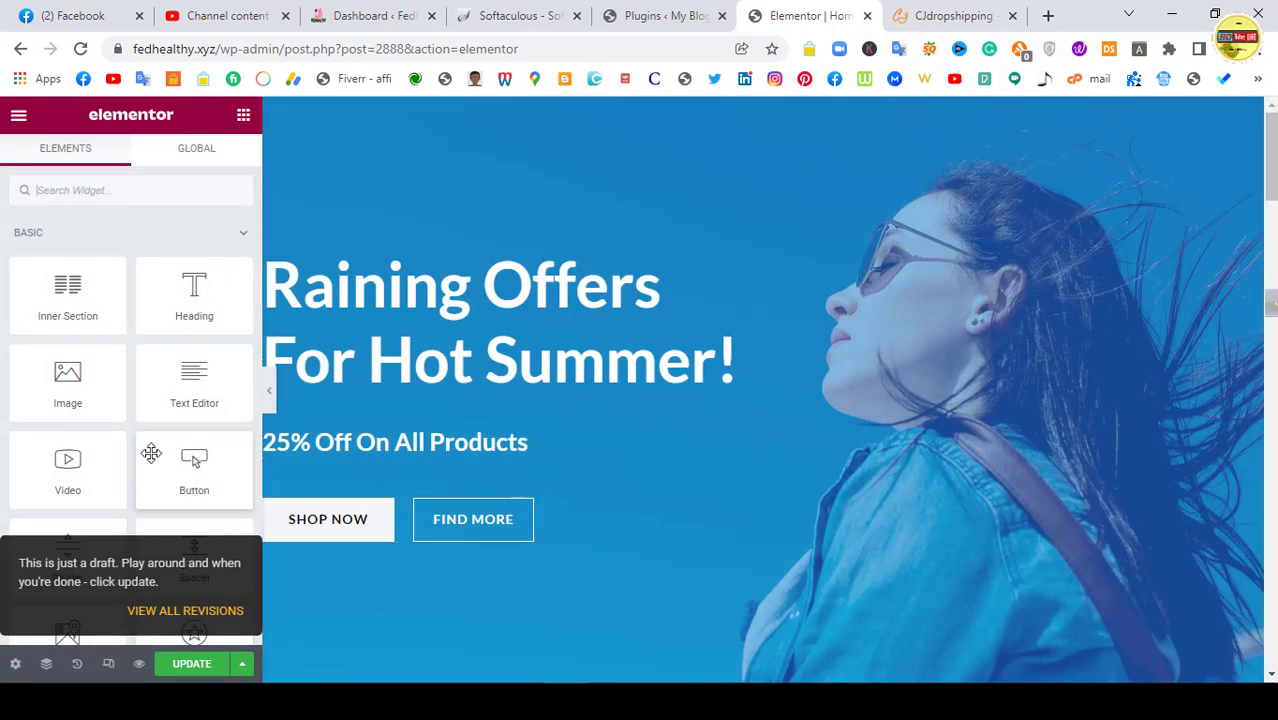
scroll(756, 334, down, 5)
scroll(756, 334, down, 6)
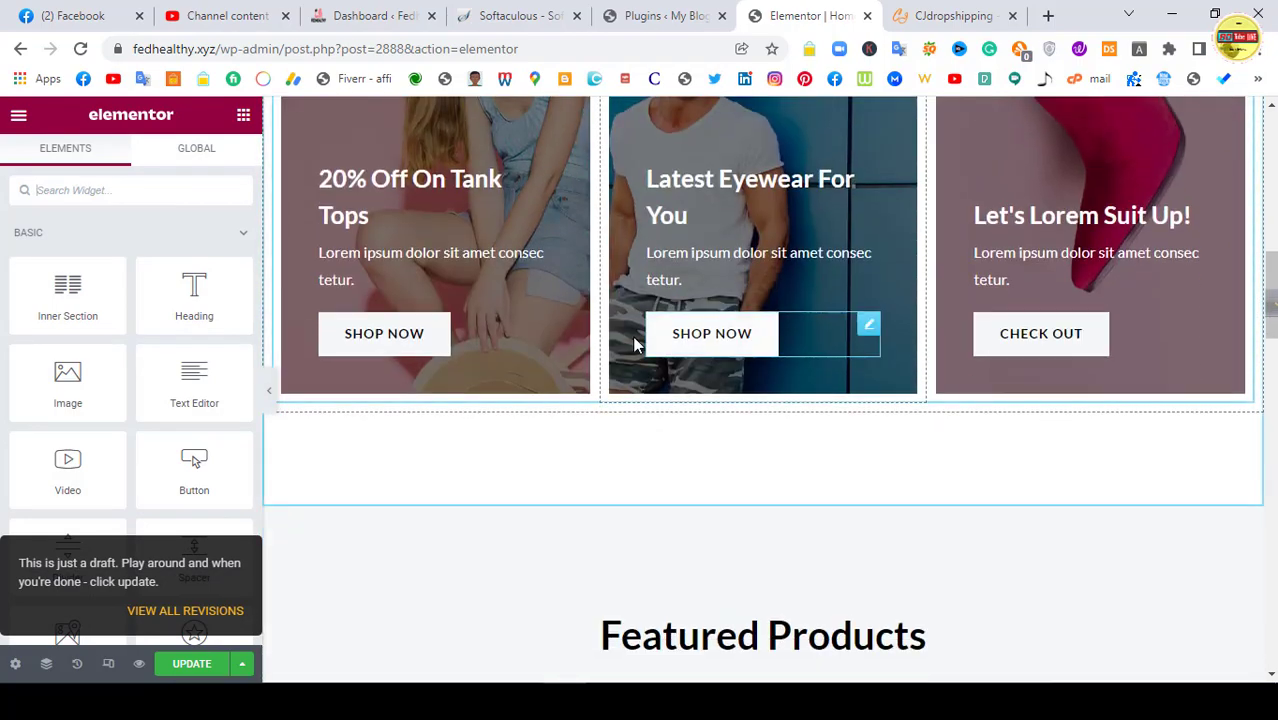
scroll(617, 466, down, 2)
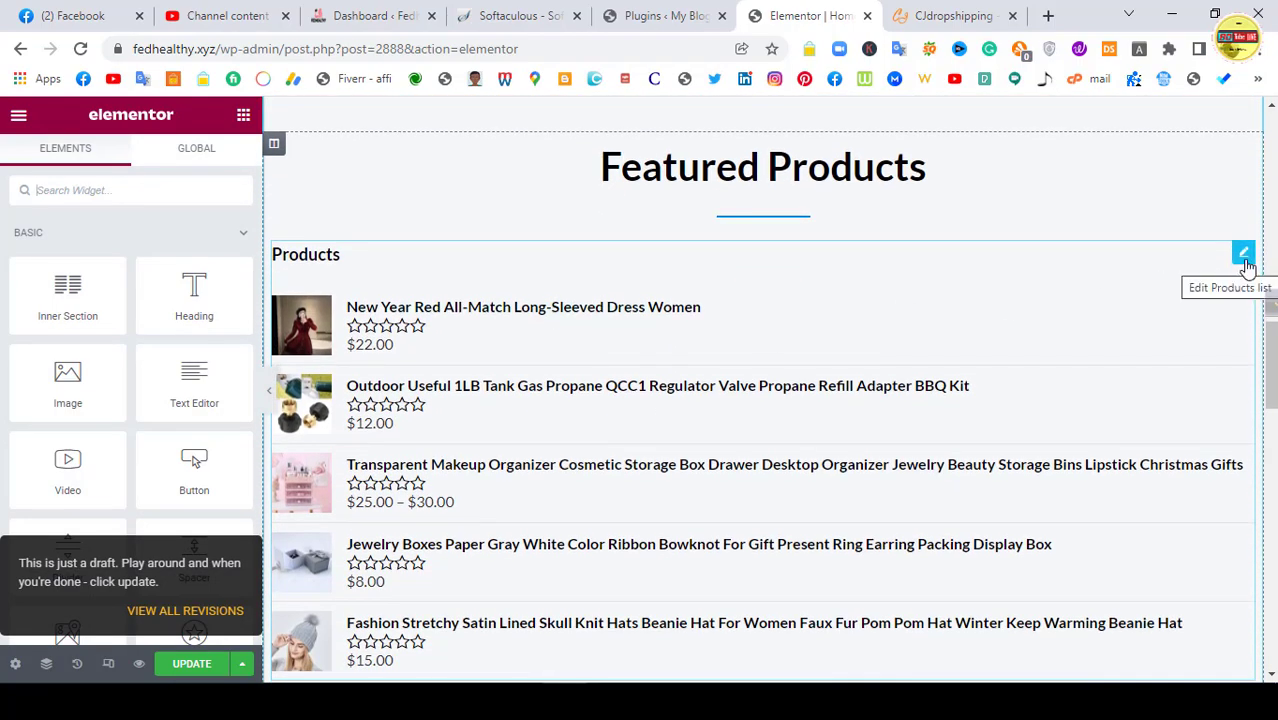
right_click(1244, 262)
click(1137, 528)
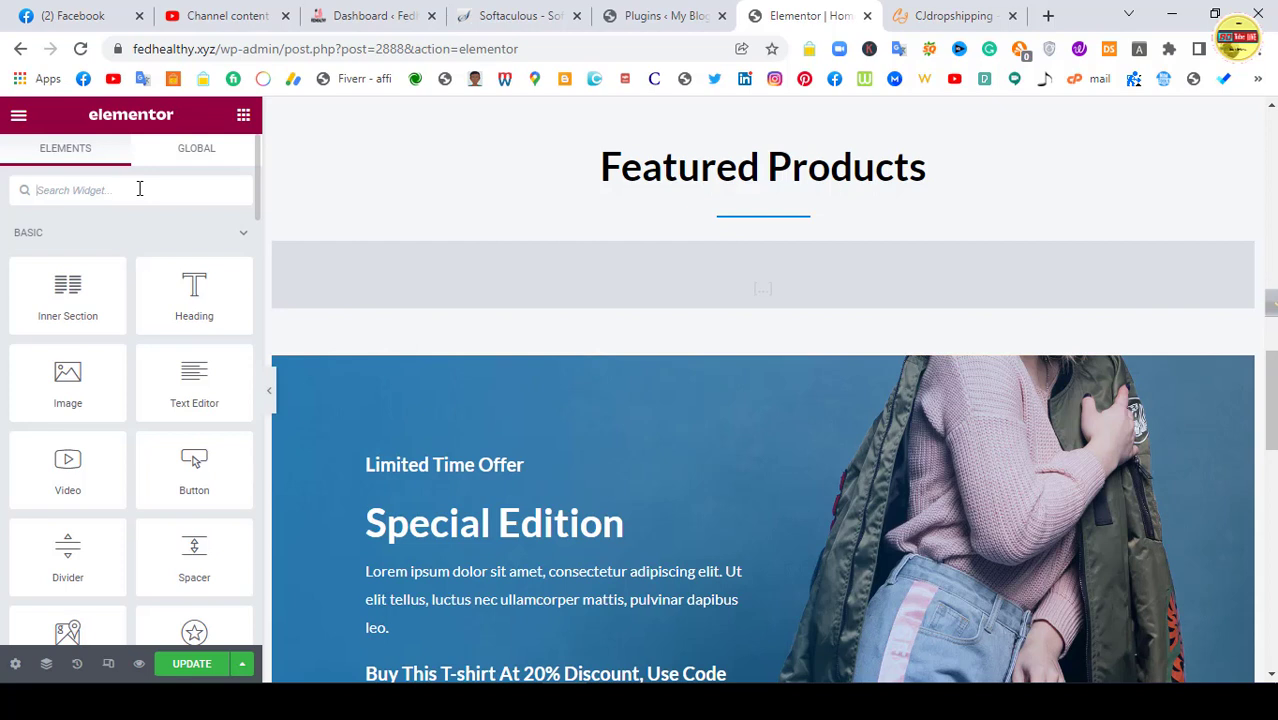
Step: Find the Elementor Pro Products widget by searching for "products" and place it directly below the Featured Products heading's divider
text(prod)
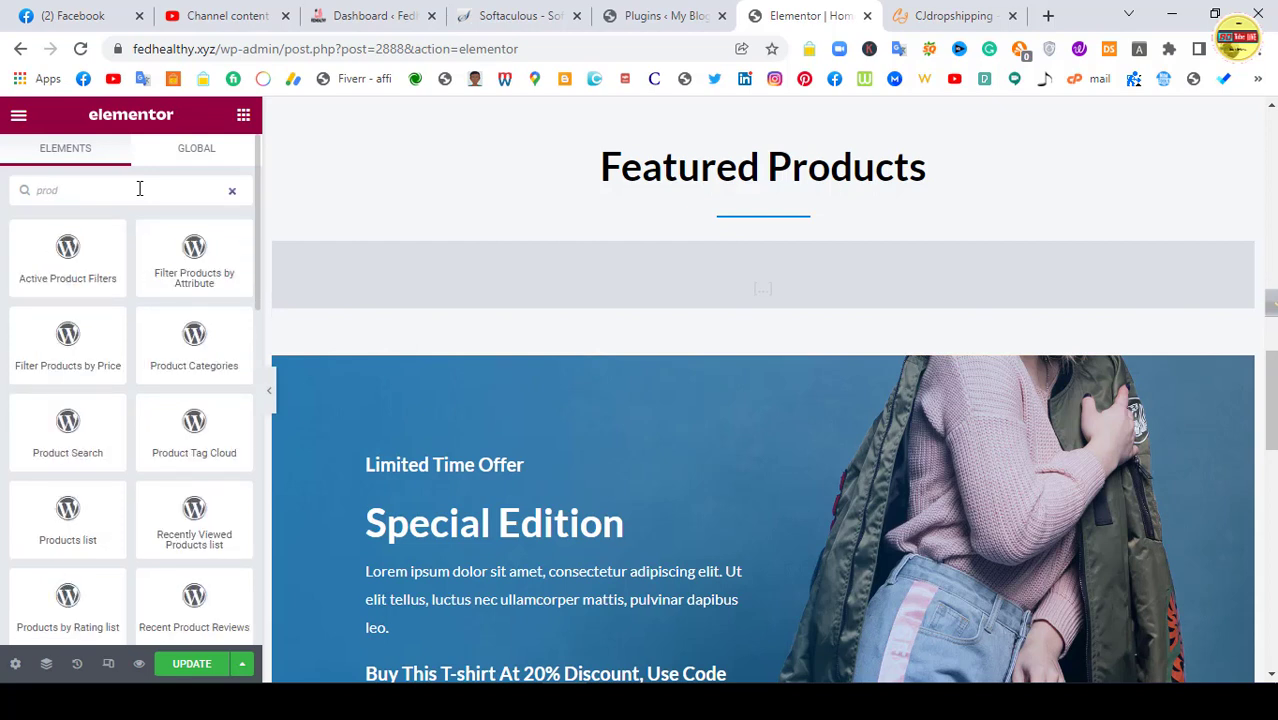
text(ucts)
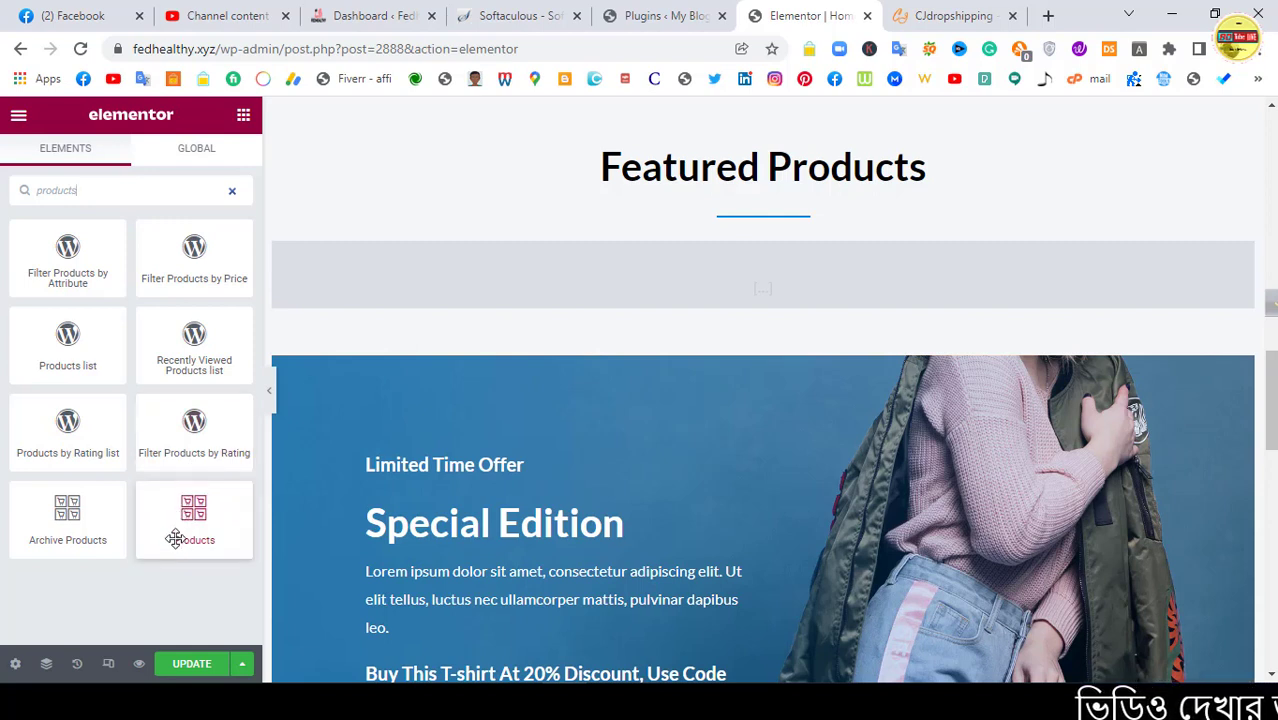
drag(185, 514, 759, 226)
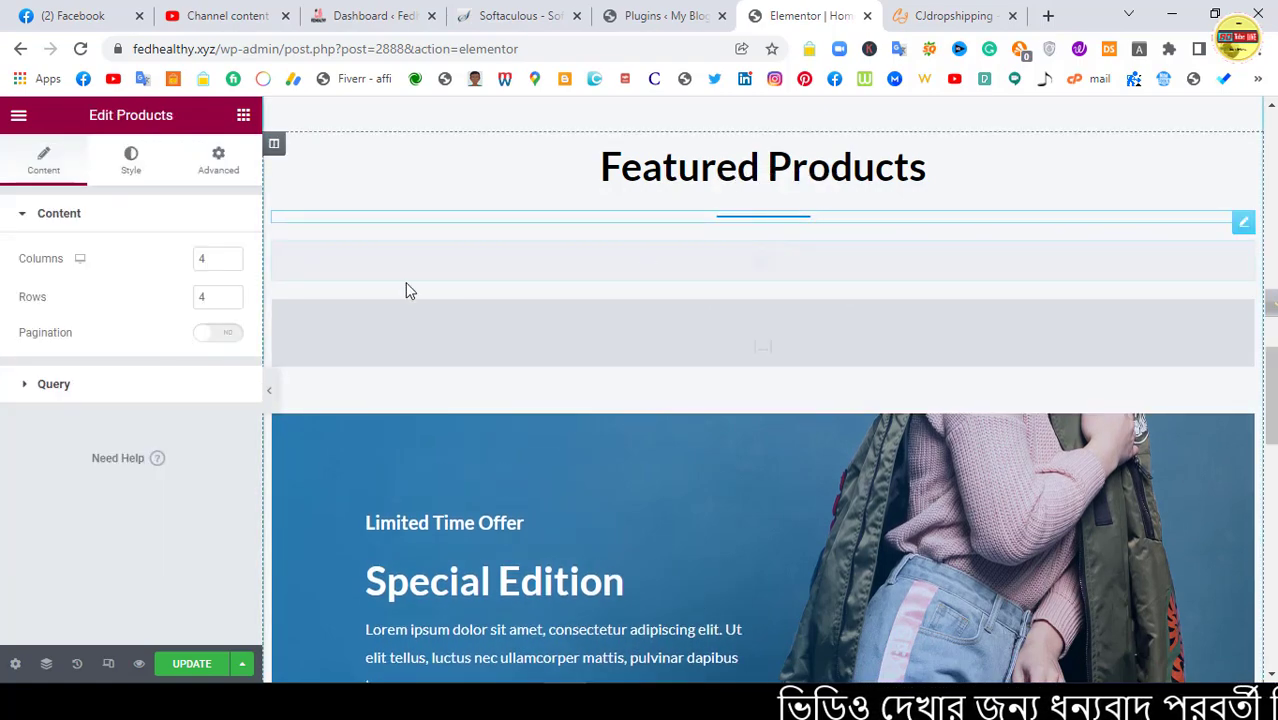
scroll(886, 369, down, 3)
scroll(886, 369, down, 1)
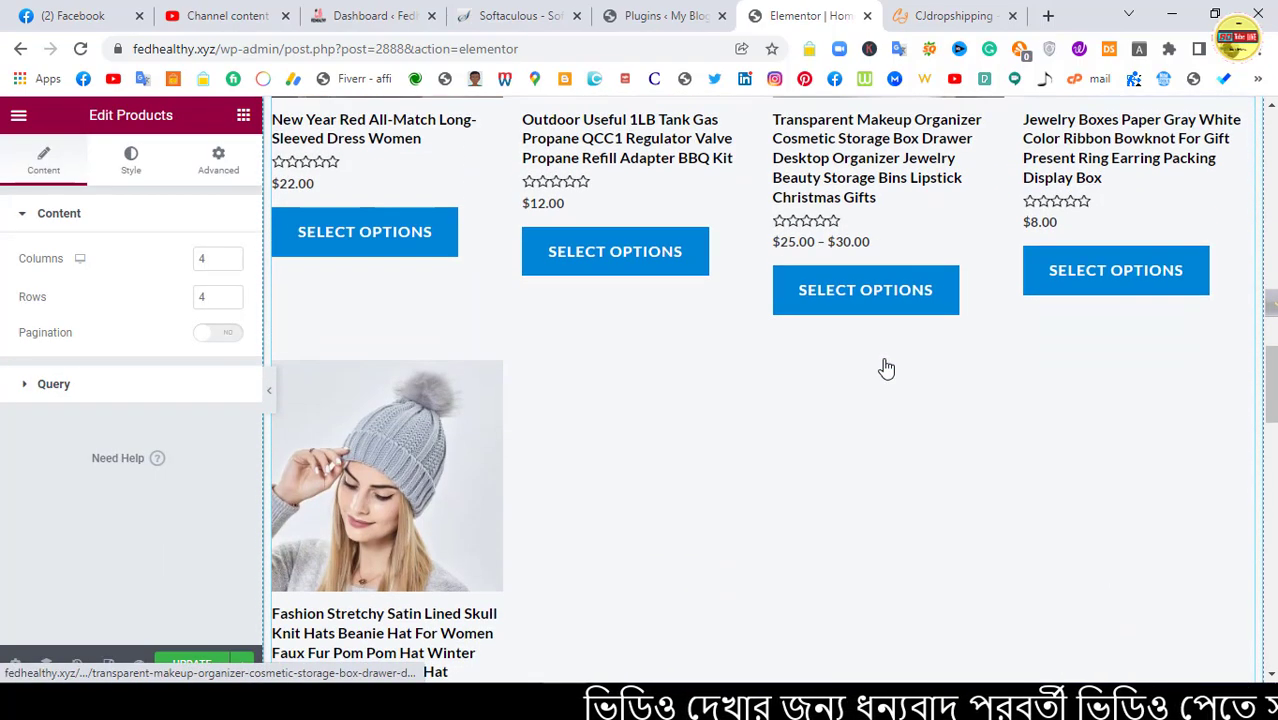
Step: Set the Products widget to 2 rows and 3 columns and check the resulting product grid
scroll(565, 251, up, 2)
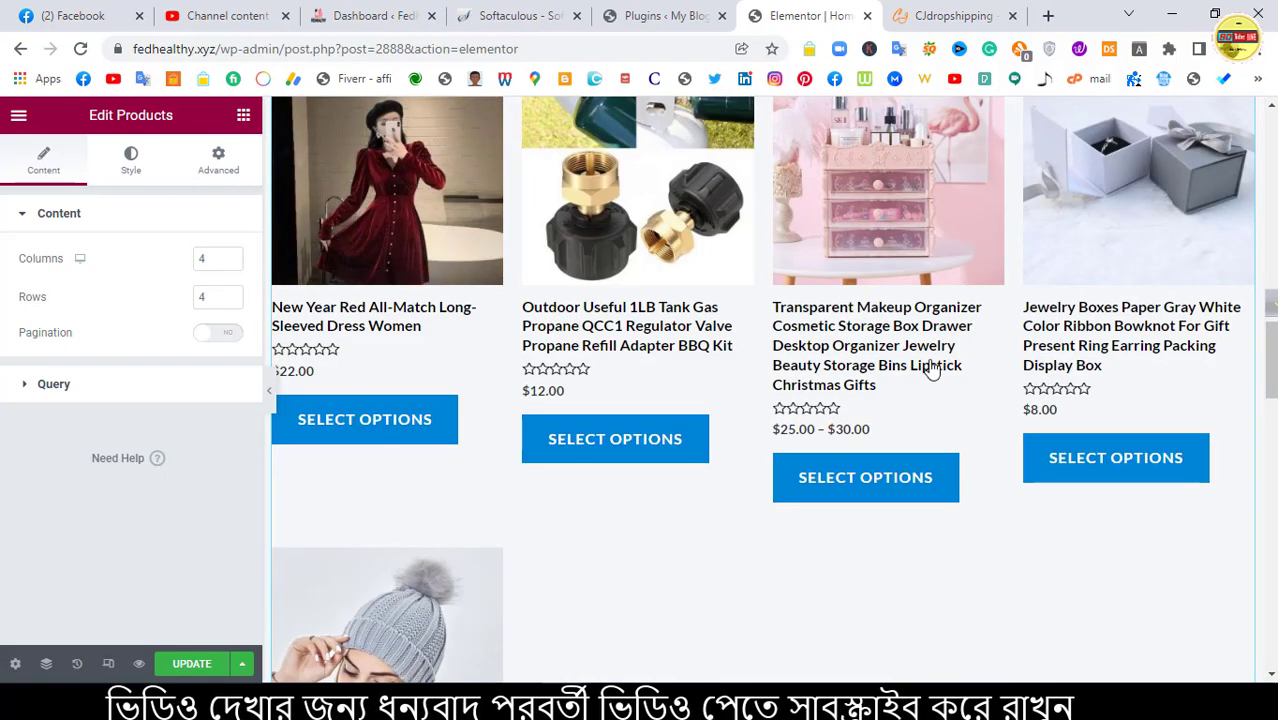
click(232, 301)
click(232, 301)
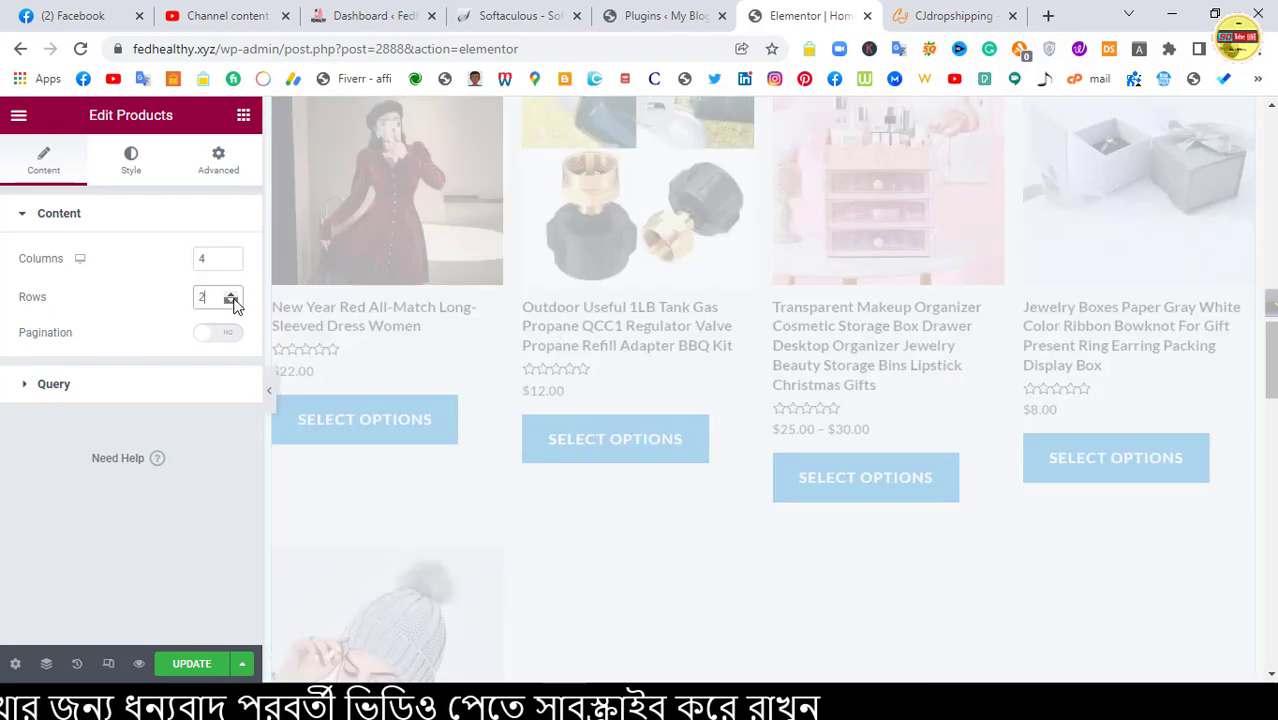
click(231, 263)
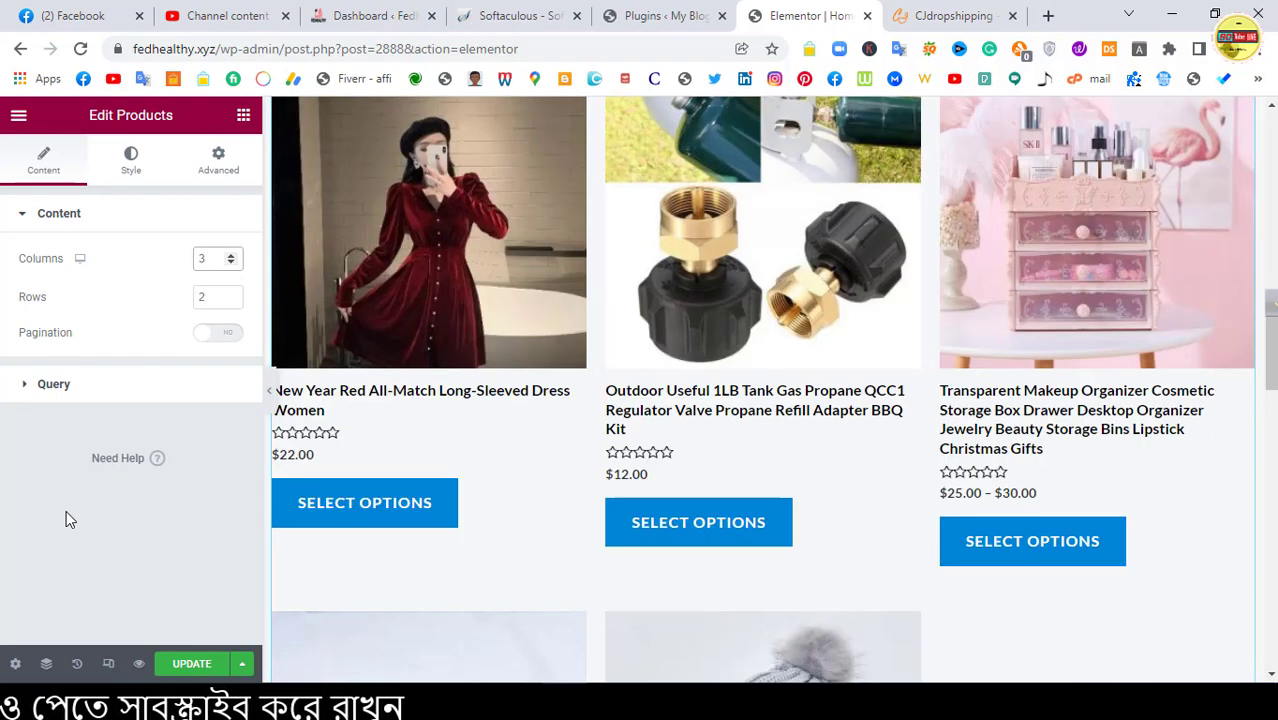
scroll(1027, 357, down, 5)
scroll(1030, 355, up, 4)
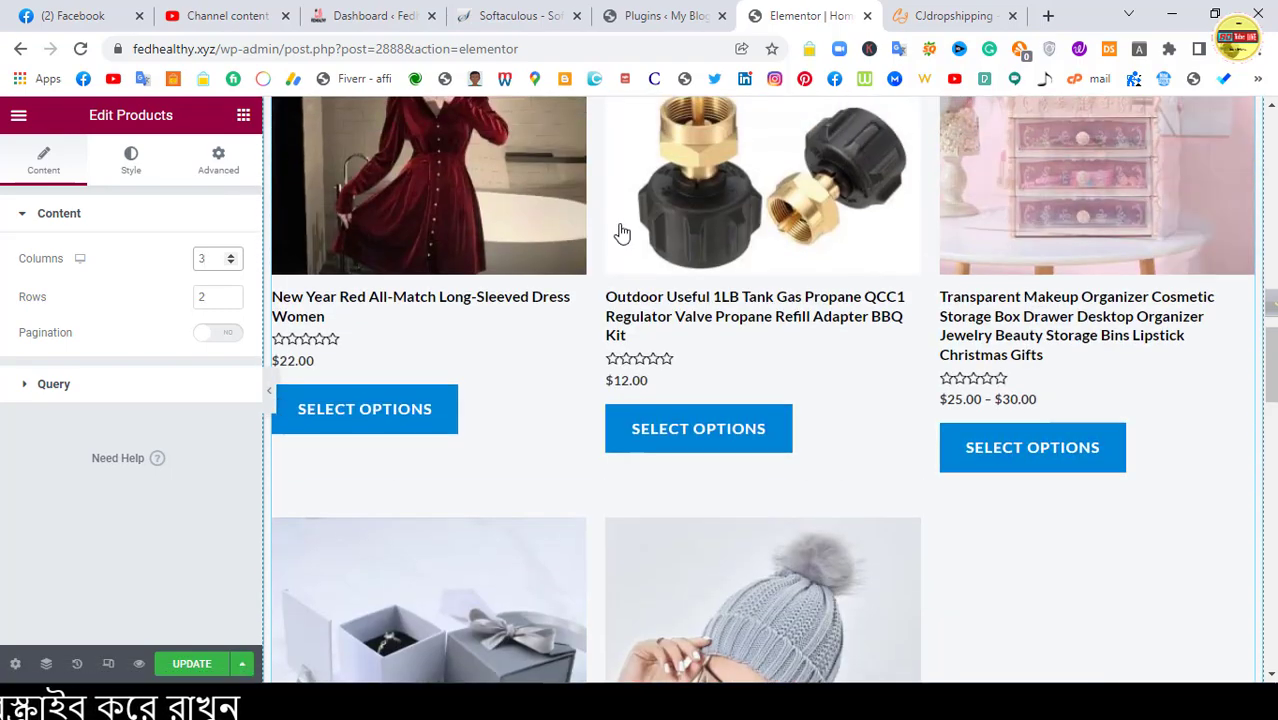
Step: Switch to CJdropshipping and open the listing form for the Scrubbing Device Bathing Massage product
click(953, 12)
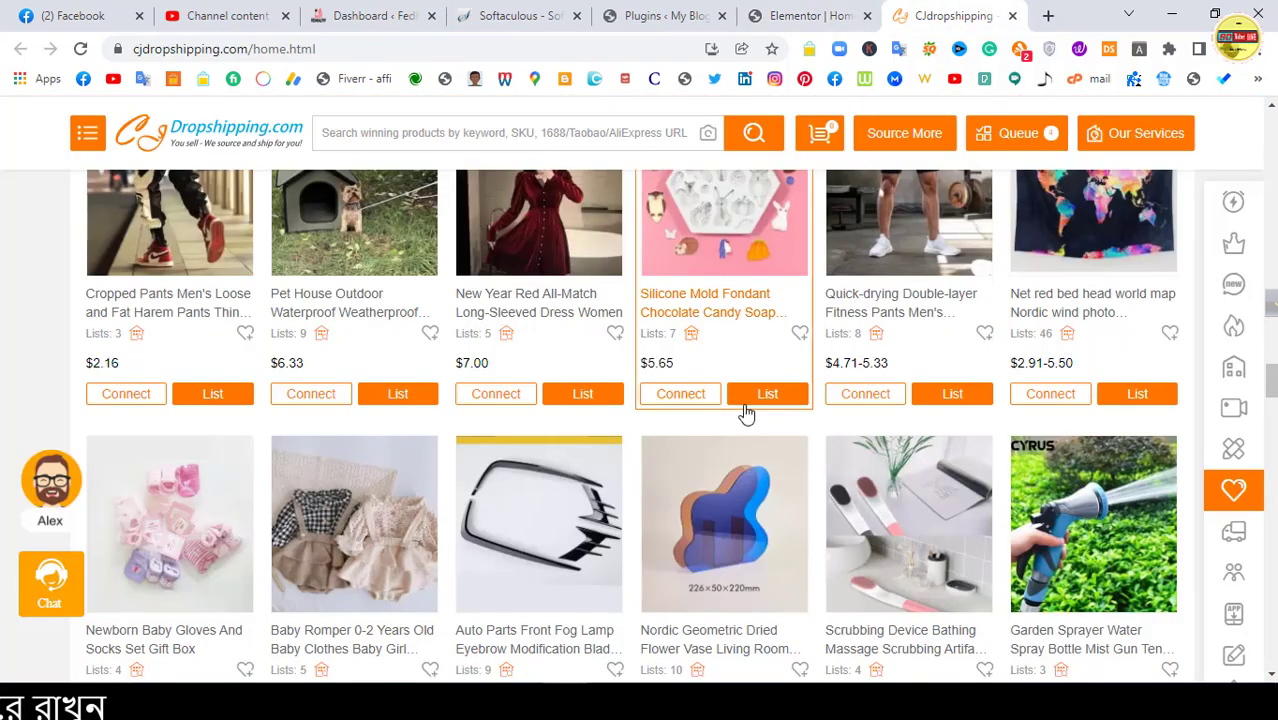
scroll(600, 500, down, 1)
scroll(601, 508, down, 2)
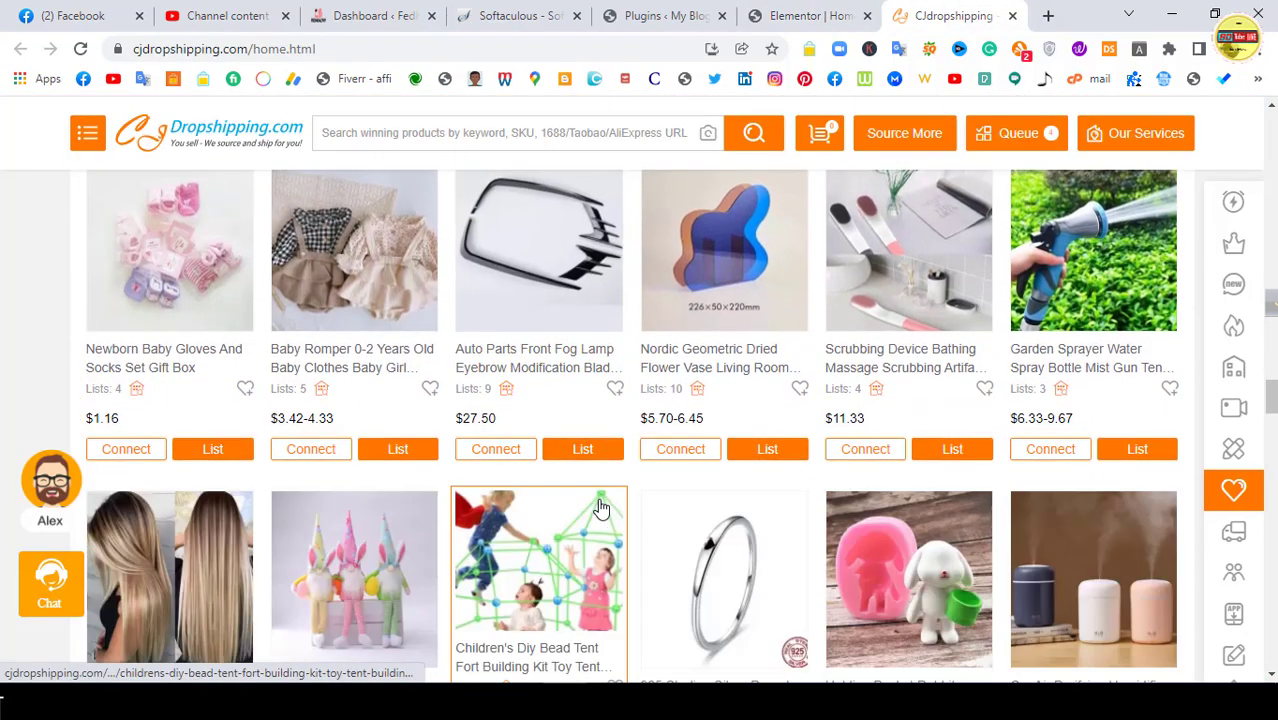
click(932, 414)
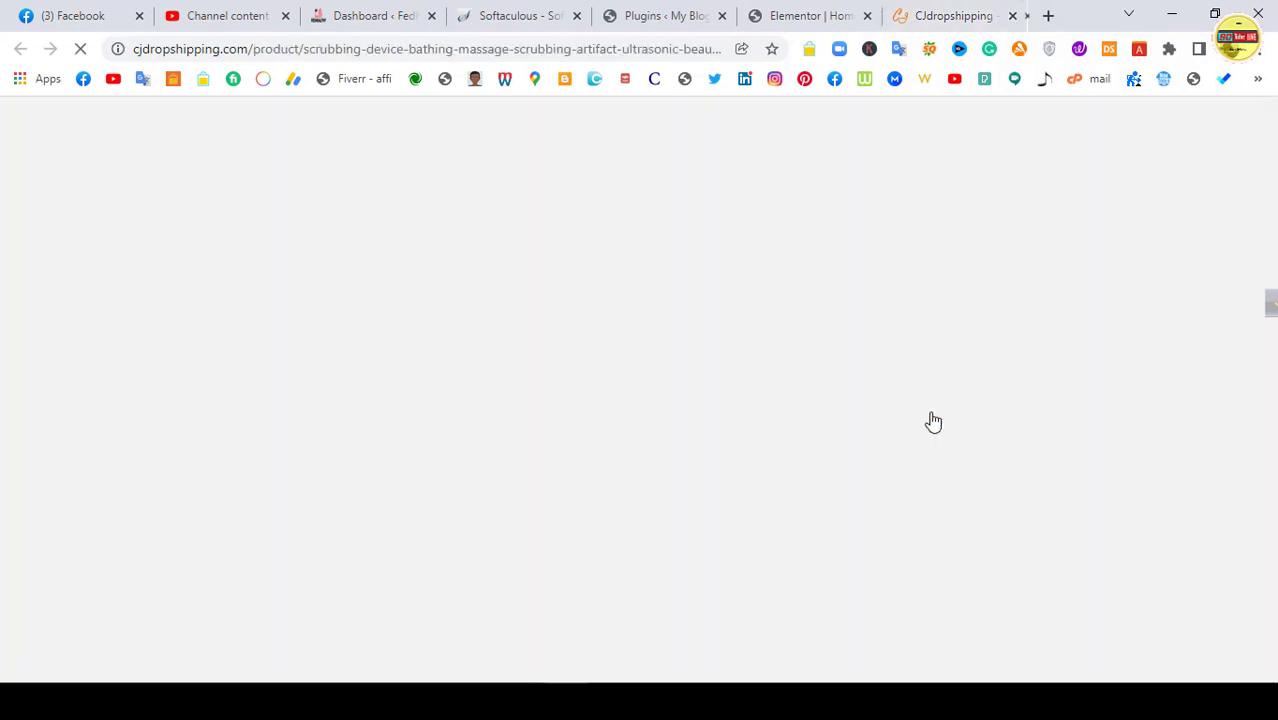
click(712, 14)
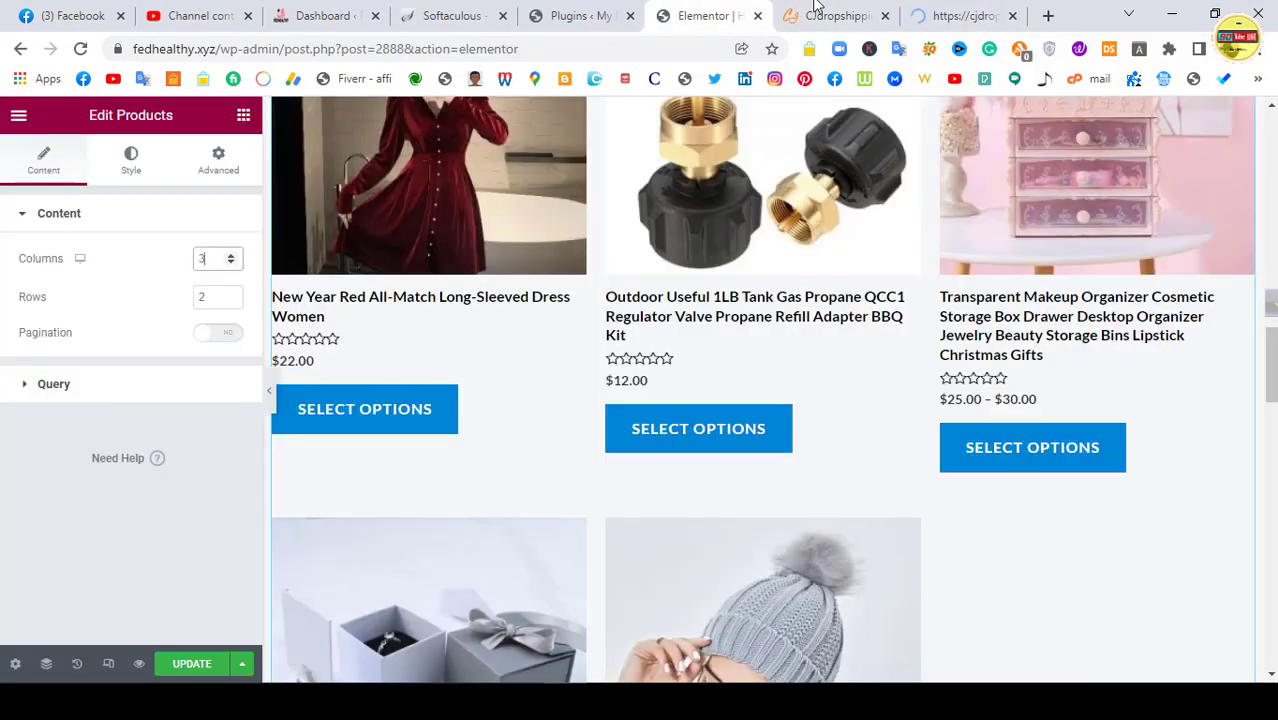
click(948, 12)
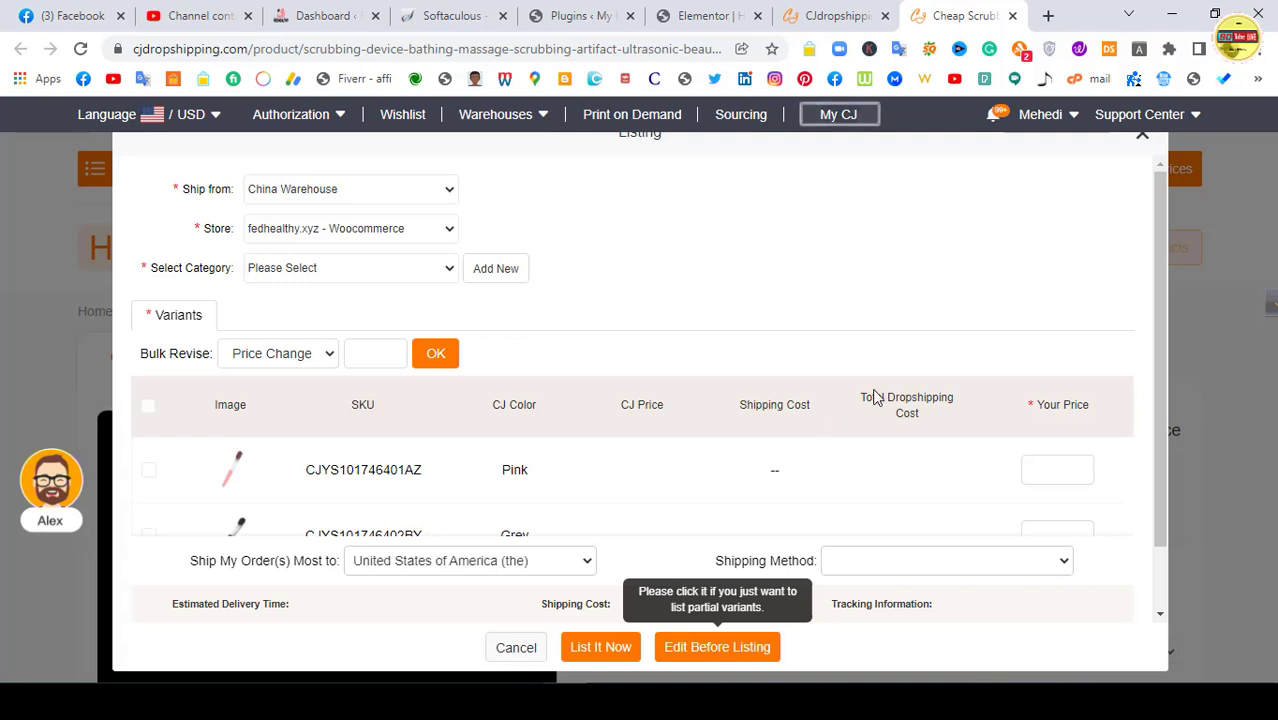
Step: List the scrubbing device in the Accessories category with all variants selected and bulk-priced at 35
click(330, 268)
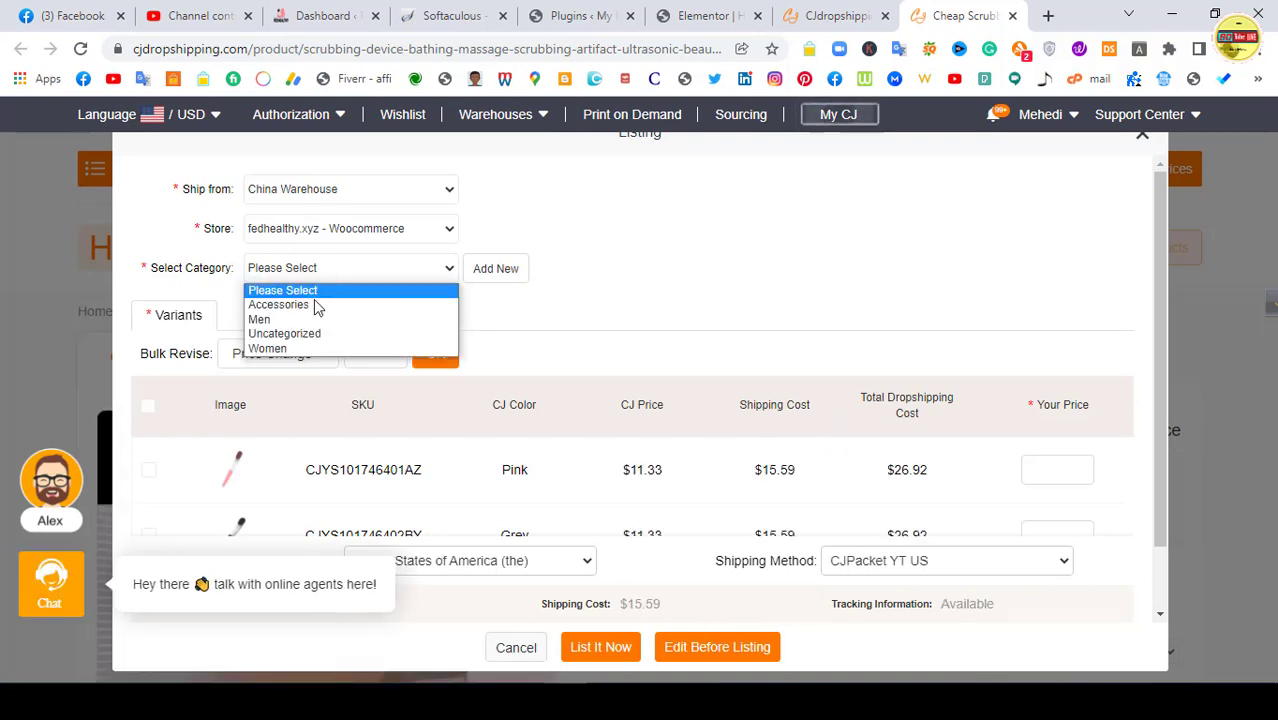
click(305, 304)
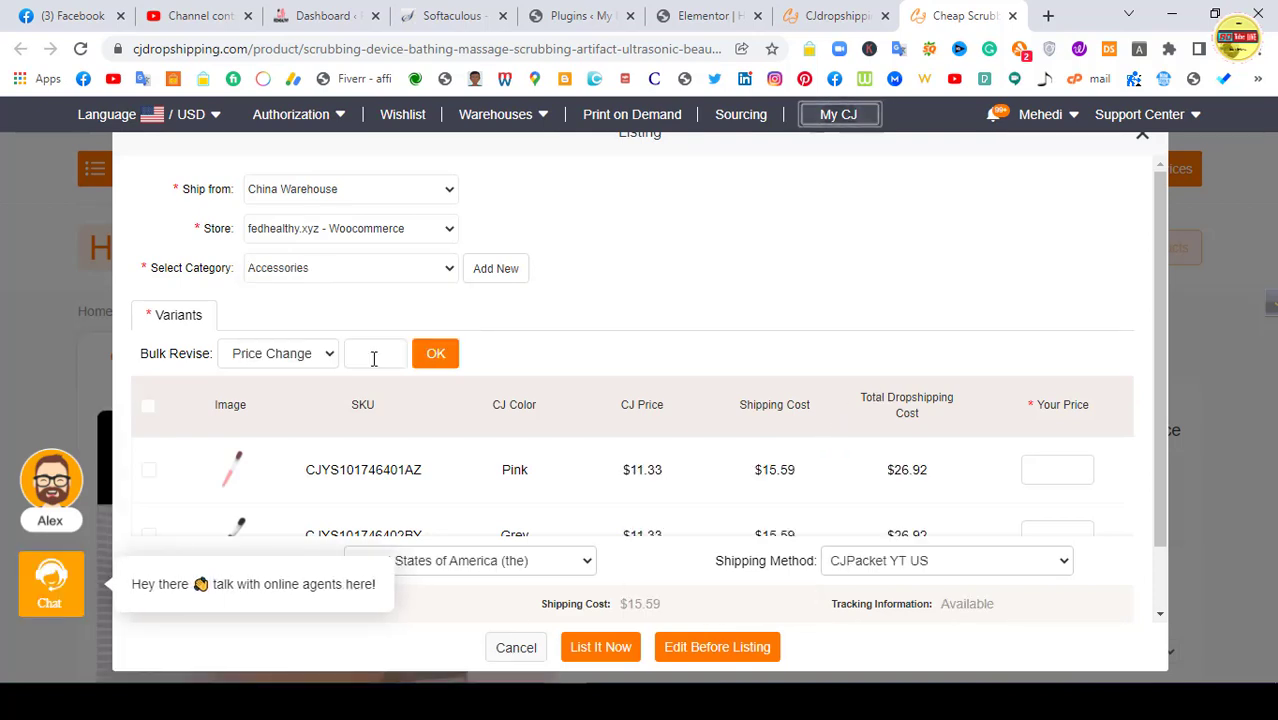
scroll(245, 409, down, 1)
scroll(245, 409, down, 1)
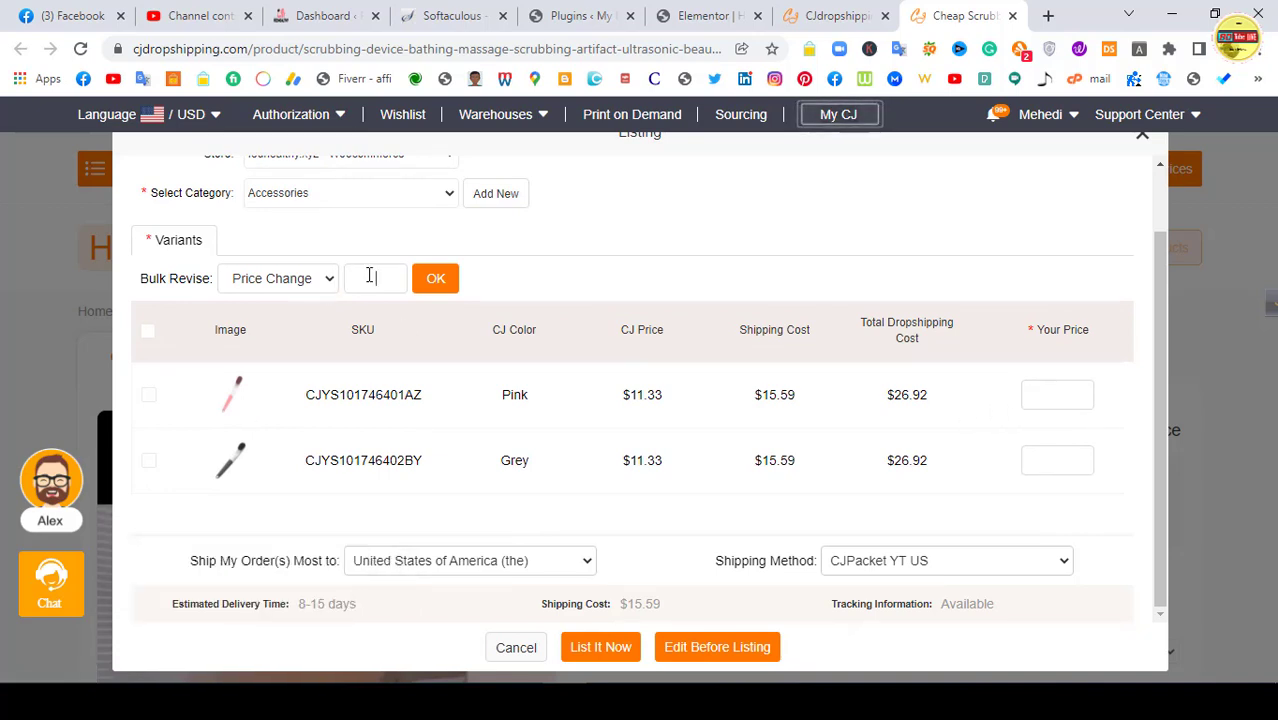
click(148, 338)
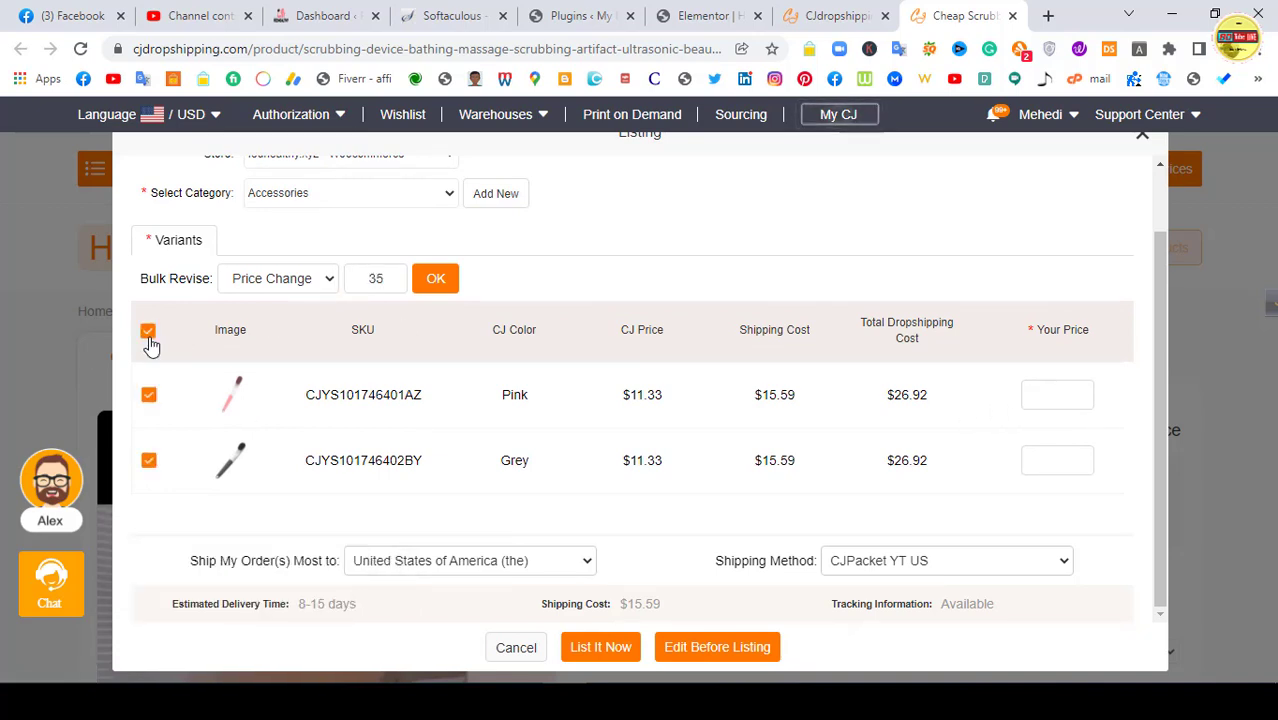
click(601, 650)
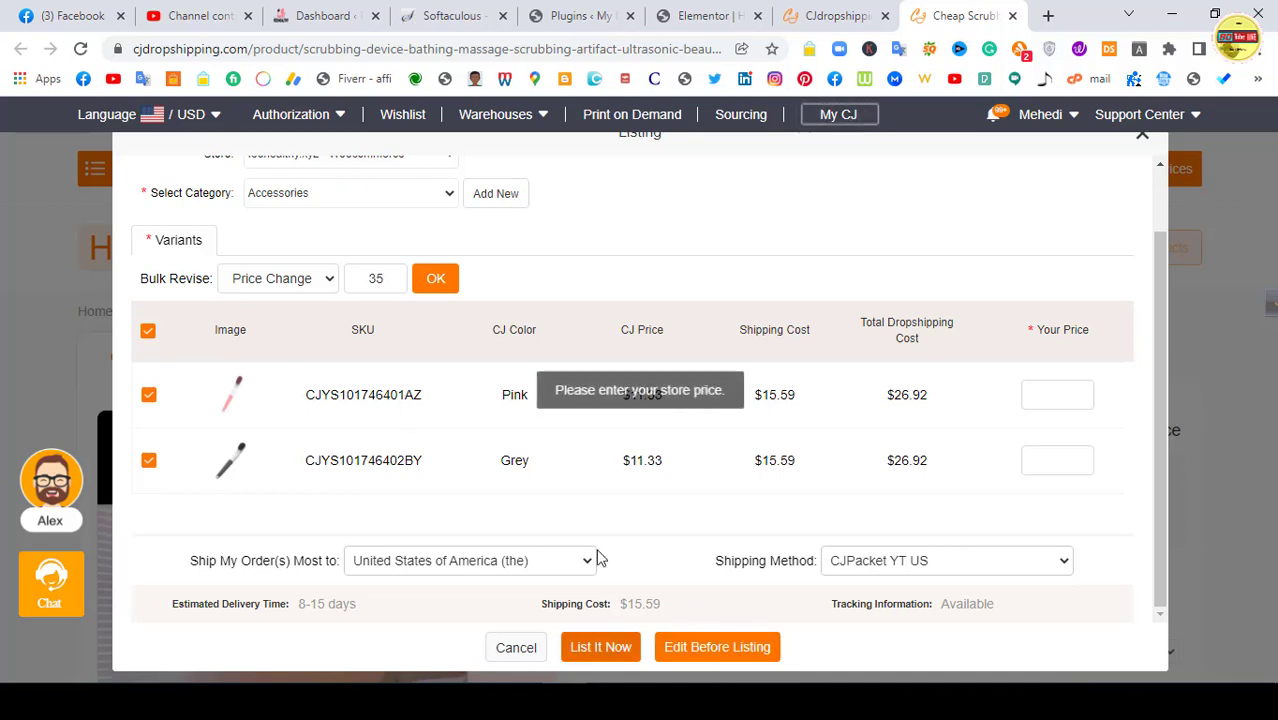
click(440, 280)
click(600, 647)
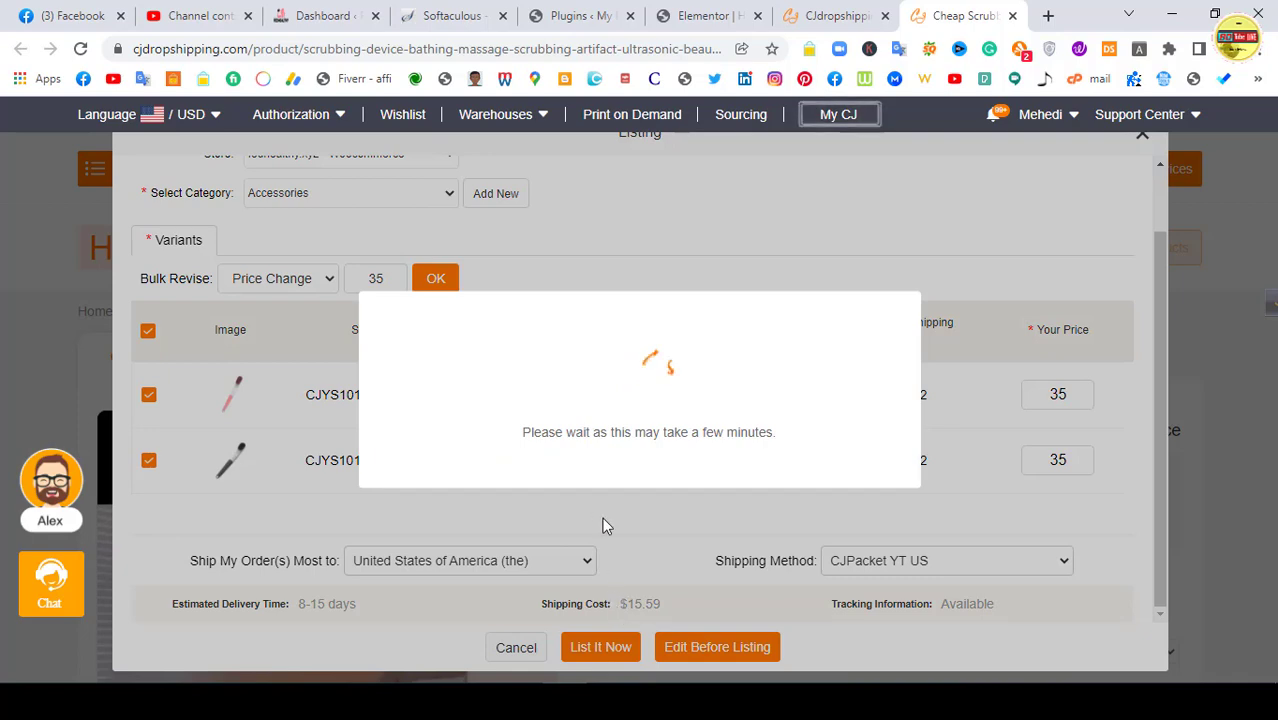
Step: Switch back to the Elementor editor and enable a box shadow in the Products widget's Box style settings
click(705, 15)
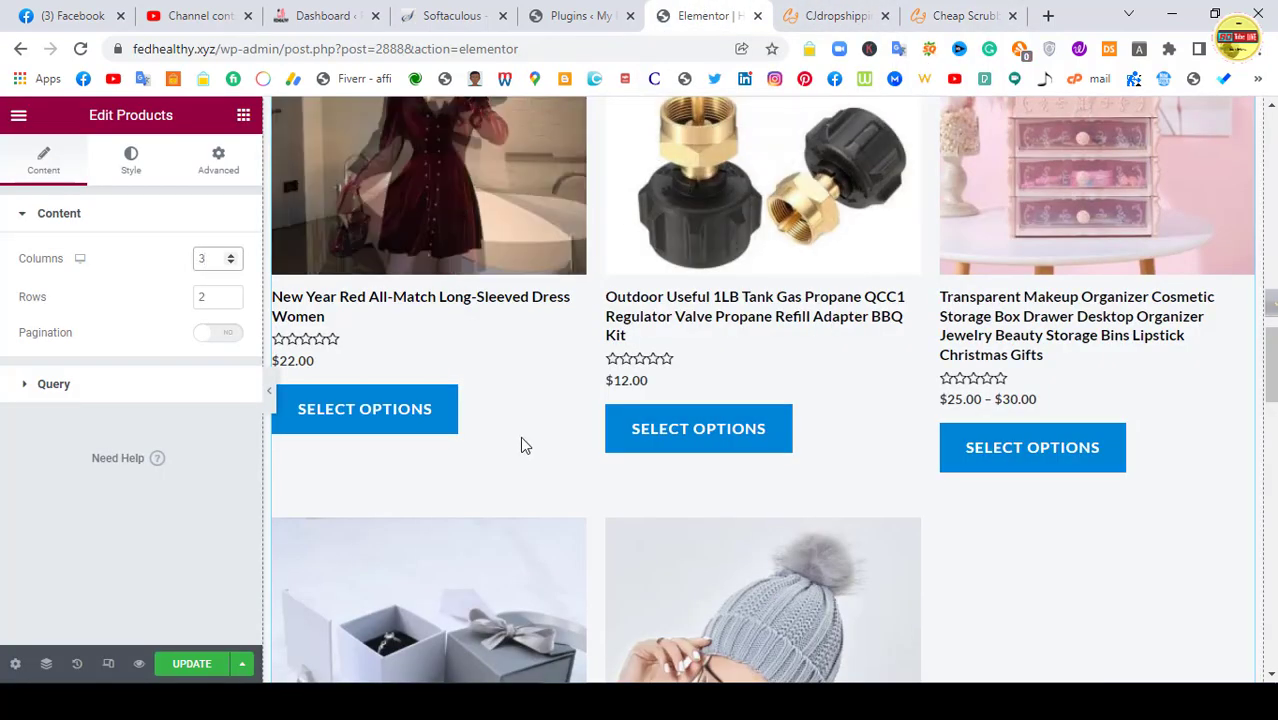
scroll(515, 452, down, 5)
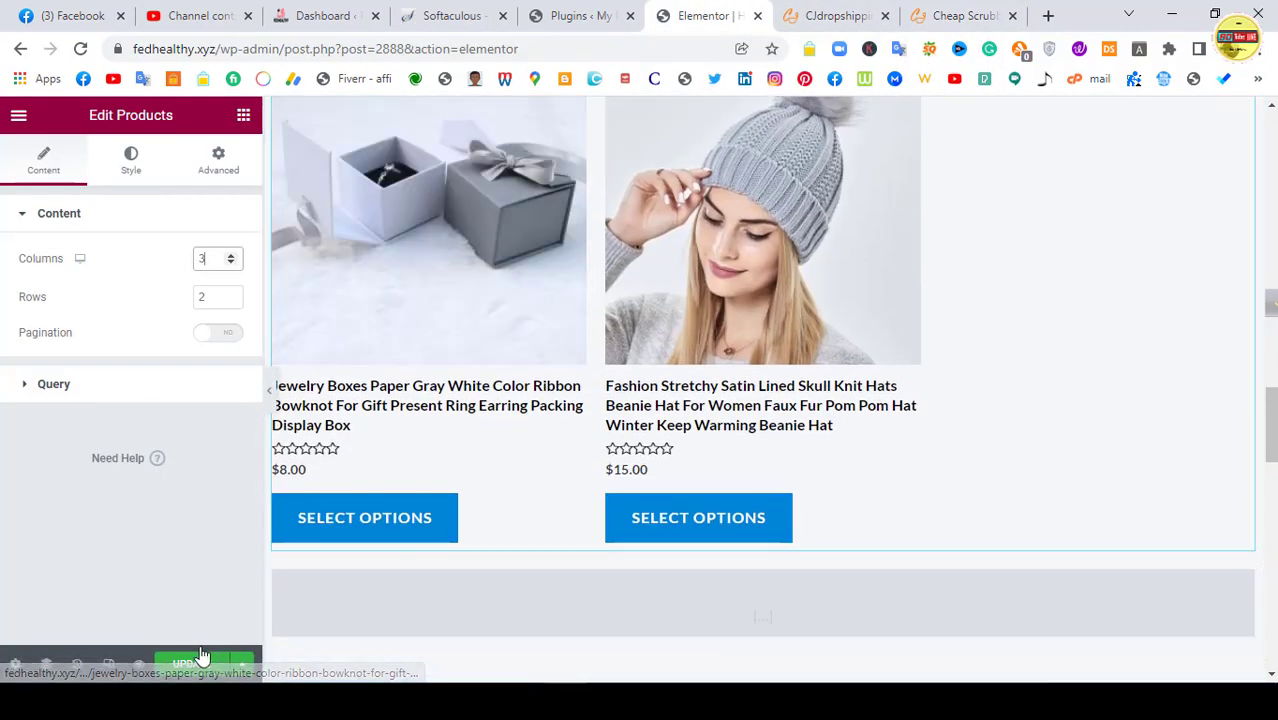
scroll(431, 391, up, 7)
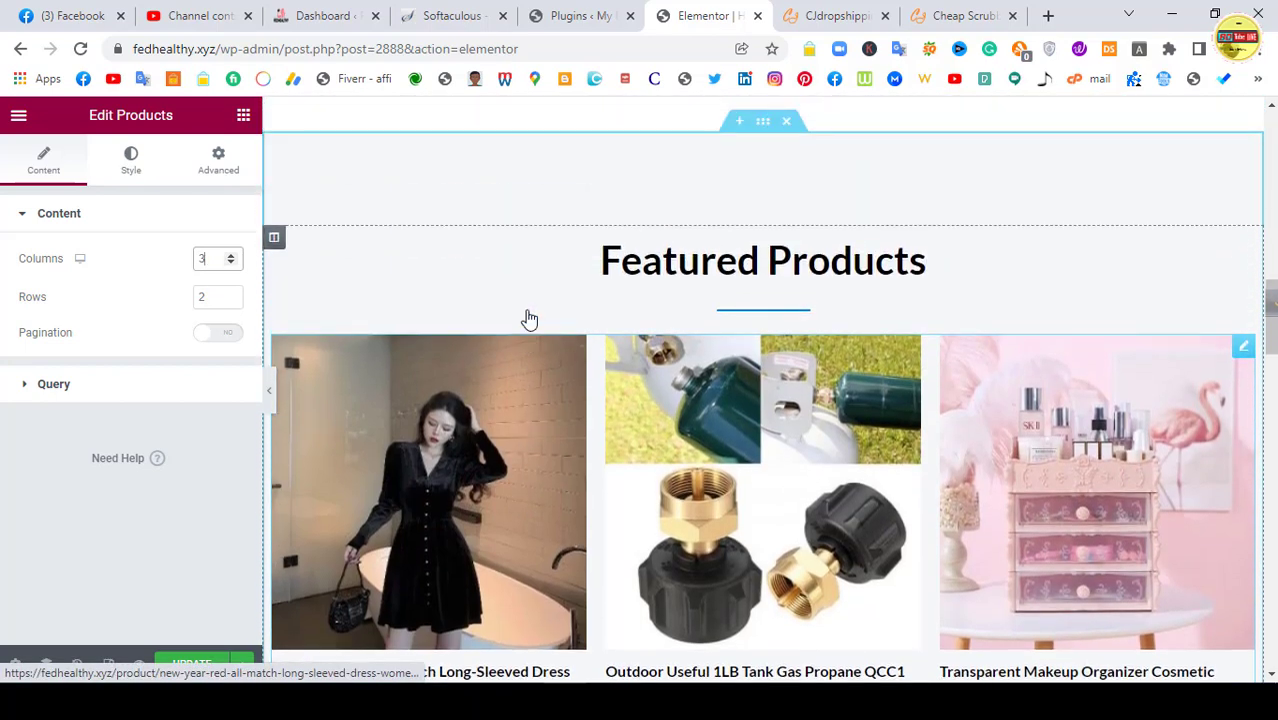
click(131, 160)
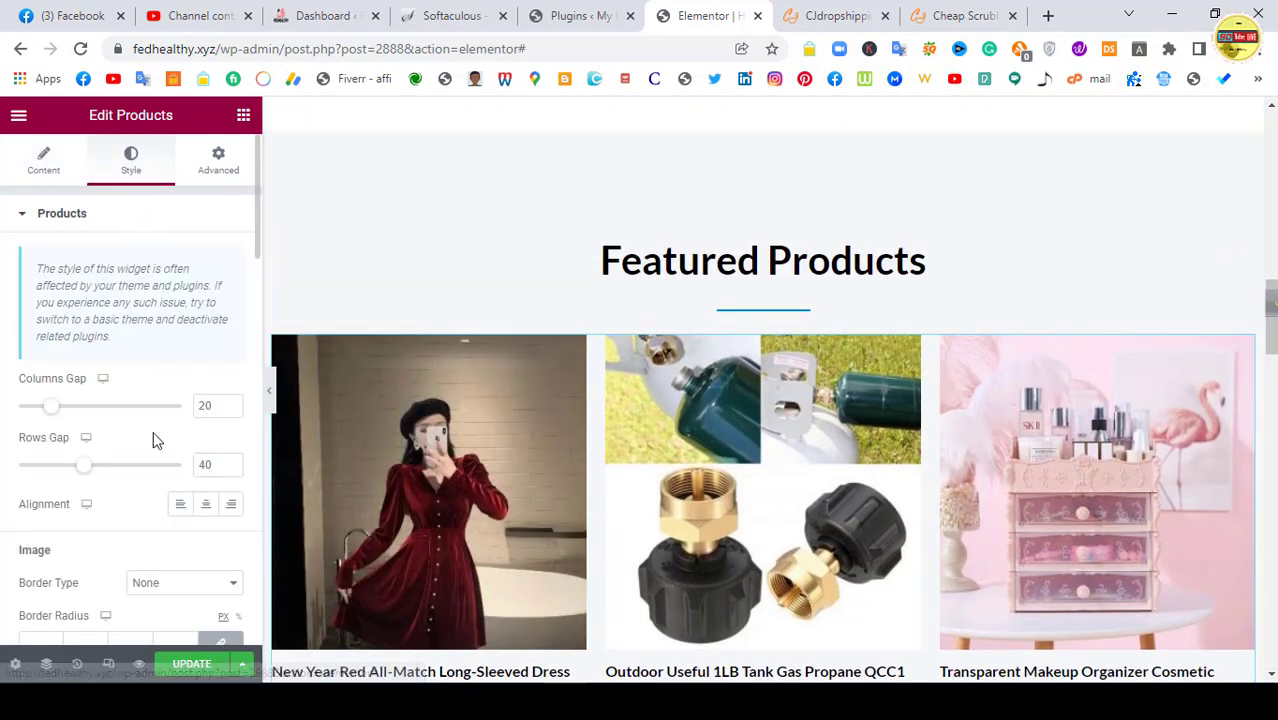
scroll(150, 440, down, 7)
scroll(145, 449, down, 2)
scroll(908, 325, down, 5)
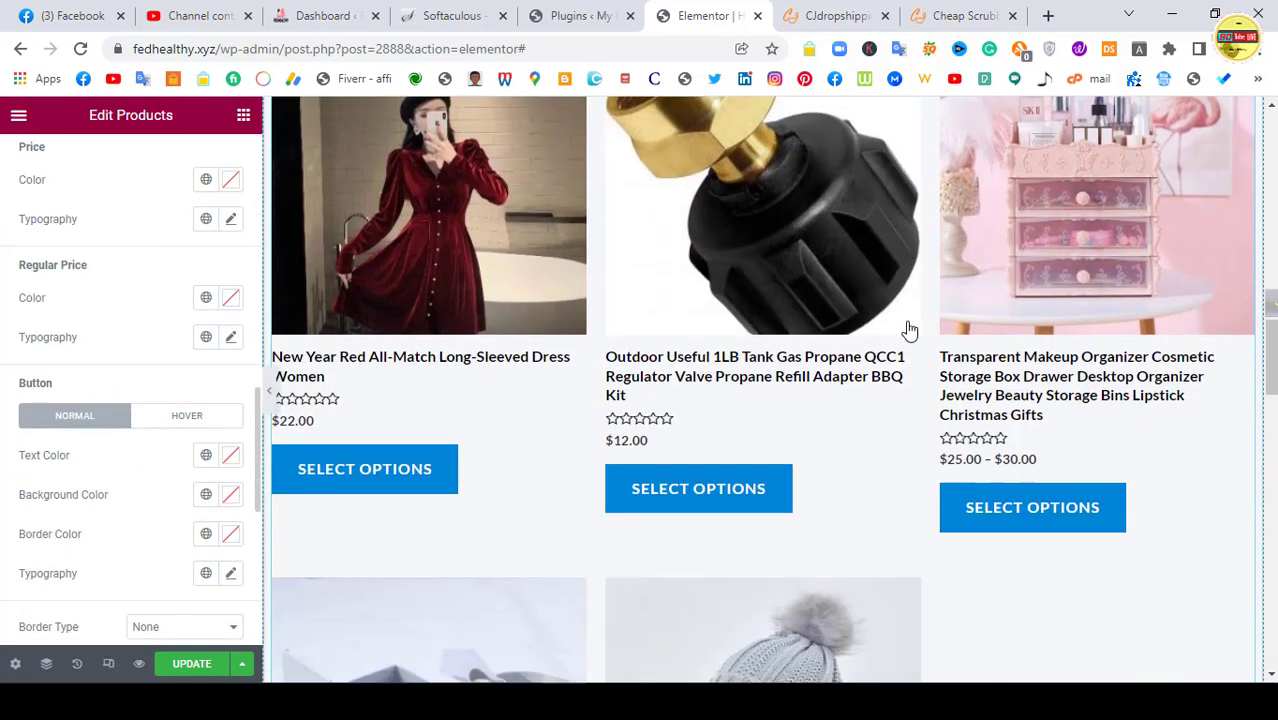
scroll(60, 483, down, 5)
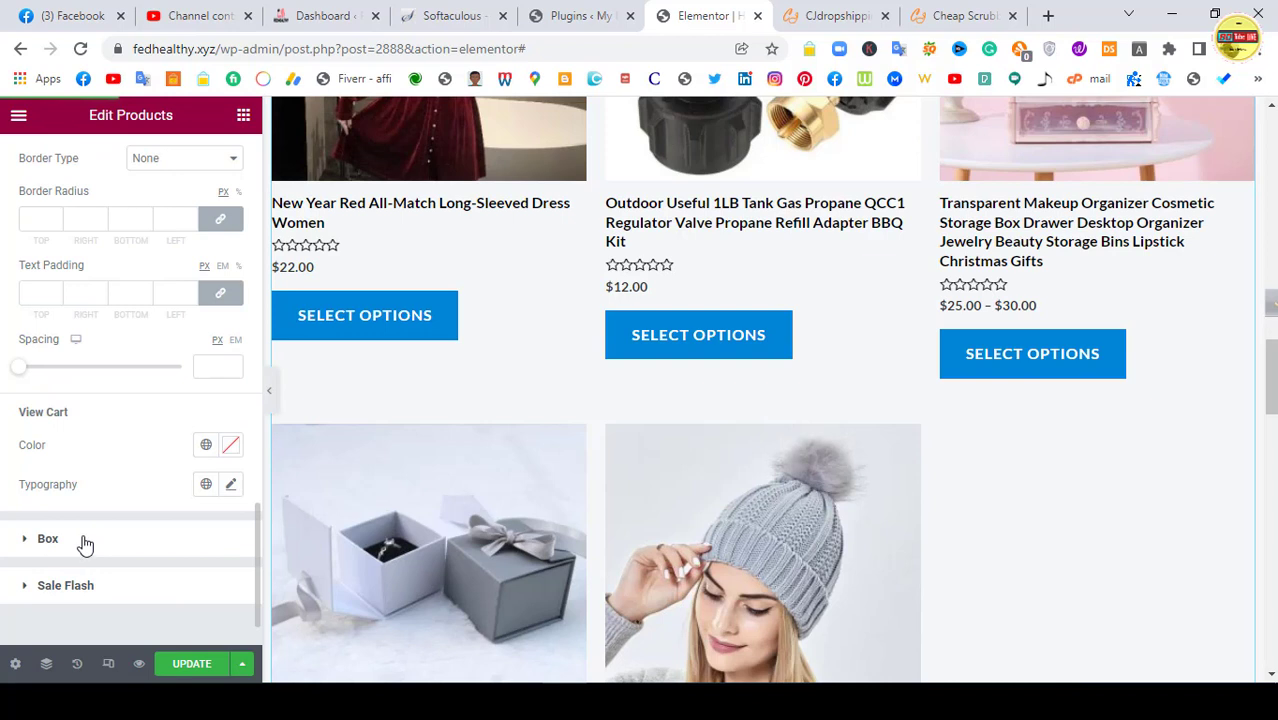
click(48, 539)
scroll(209, 538, down, 1)
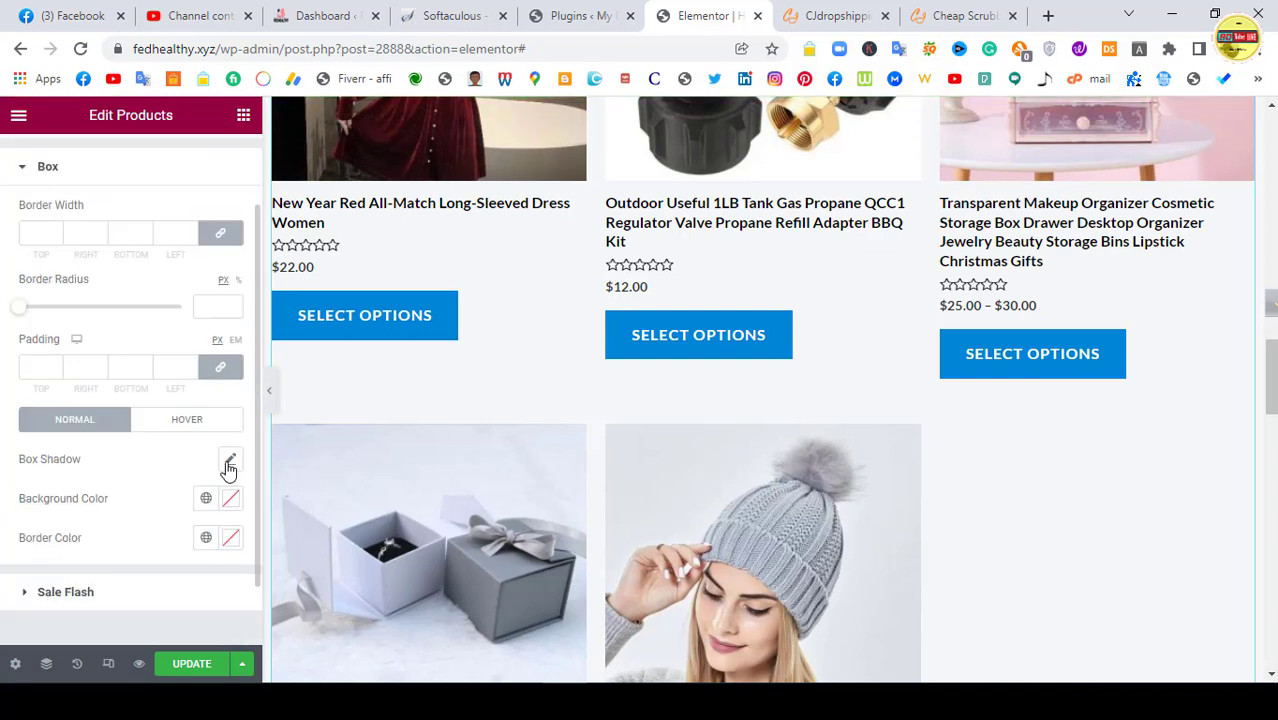
click(229, 463)
scroll(140, 530, down, 1)
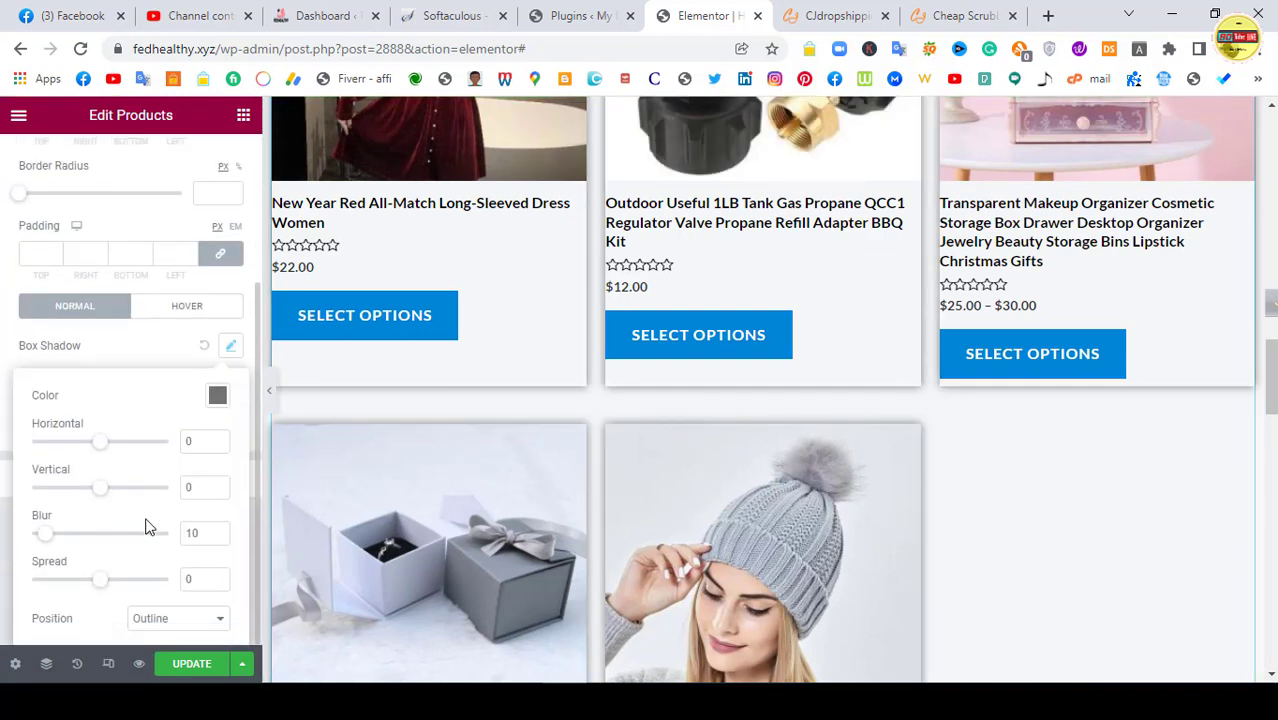
Step: Reduce the blur of the product boxes' shadow to 2
click(218, 538)
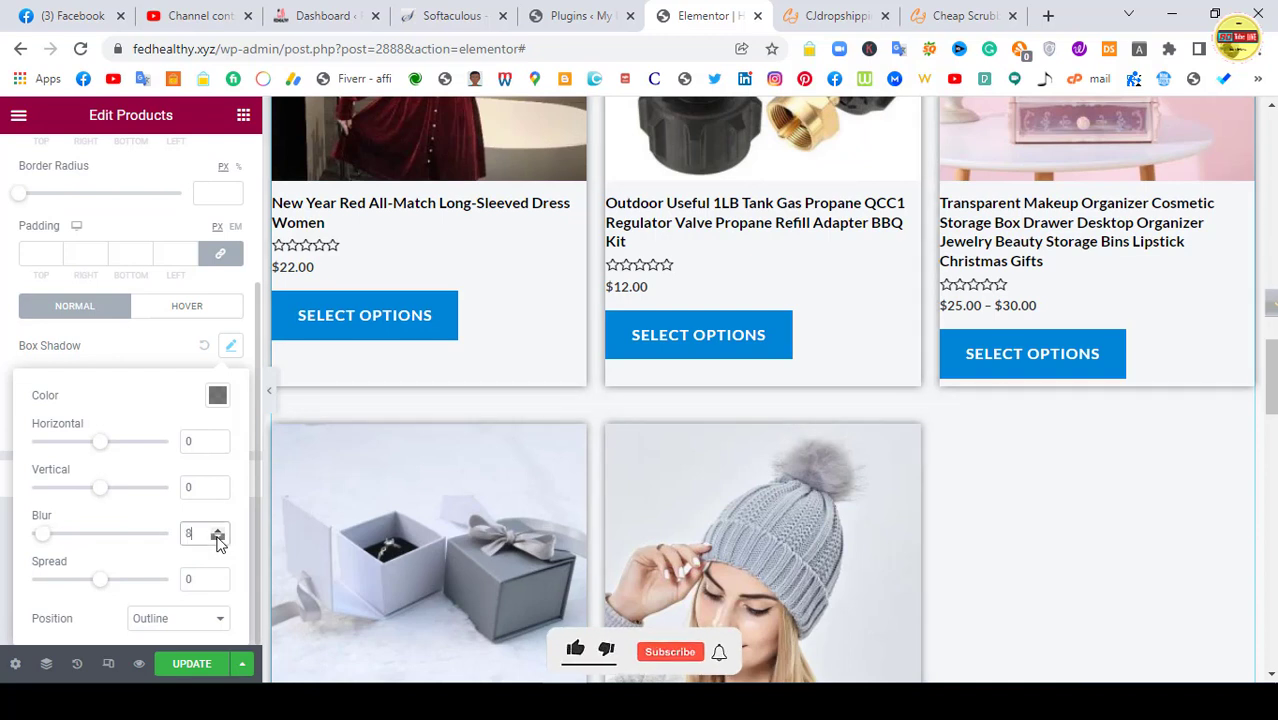
click(218, 538)
click(218, 538)
click(218, 538)
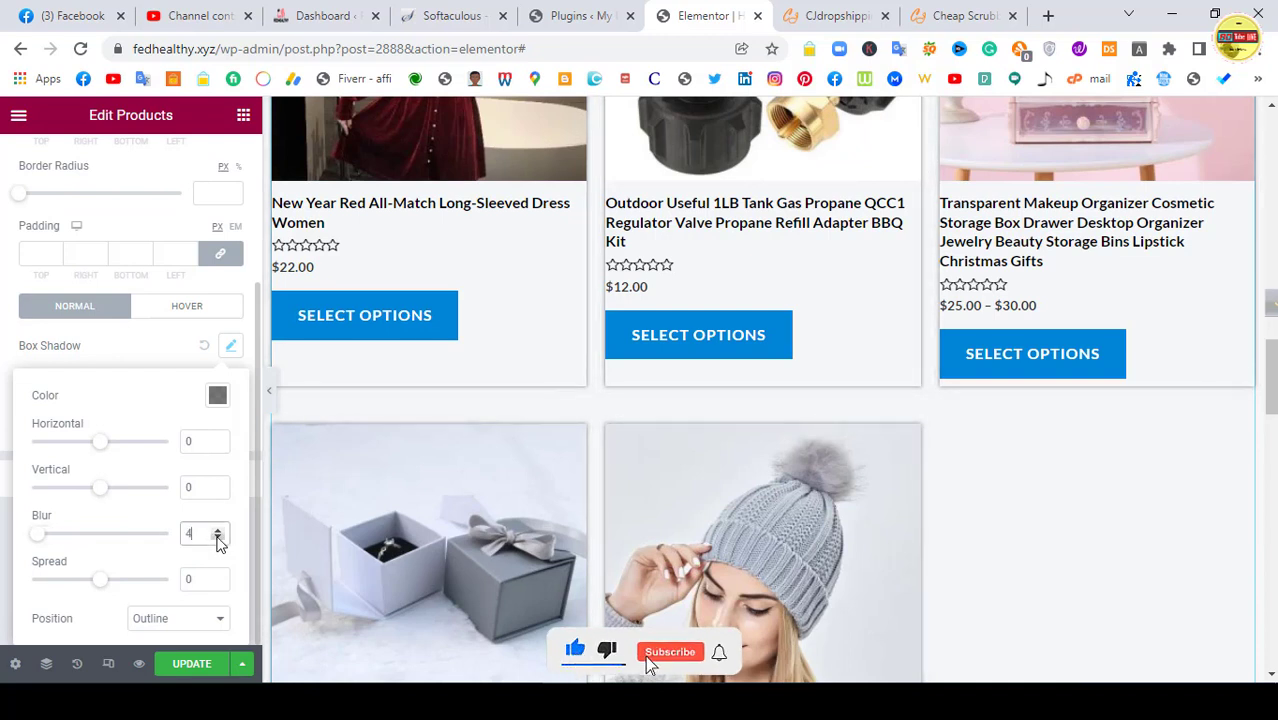
click(218, 538)
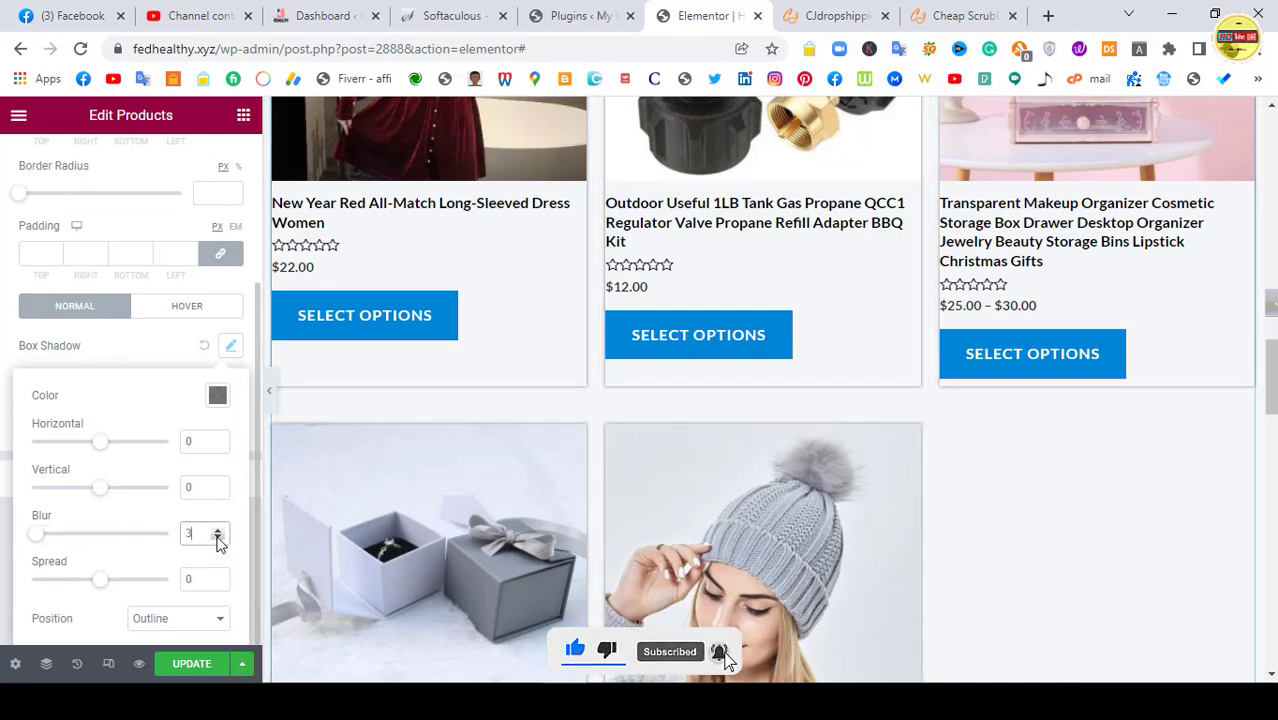
click(218, 538)
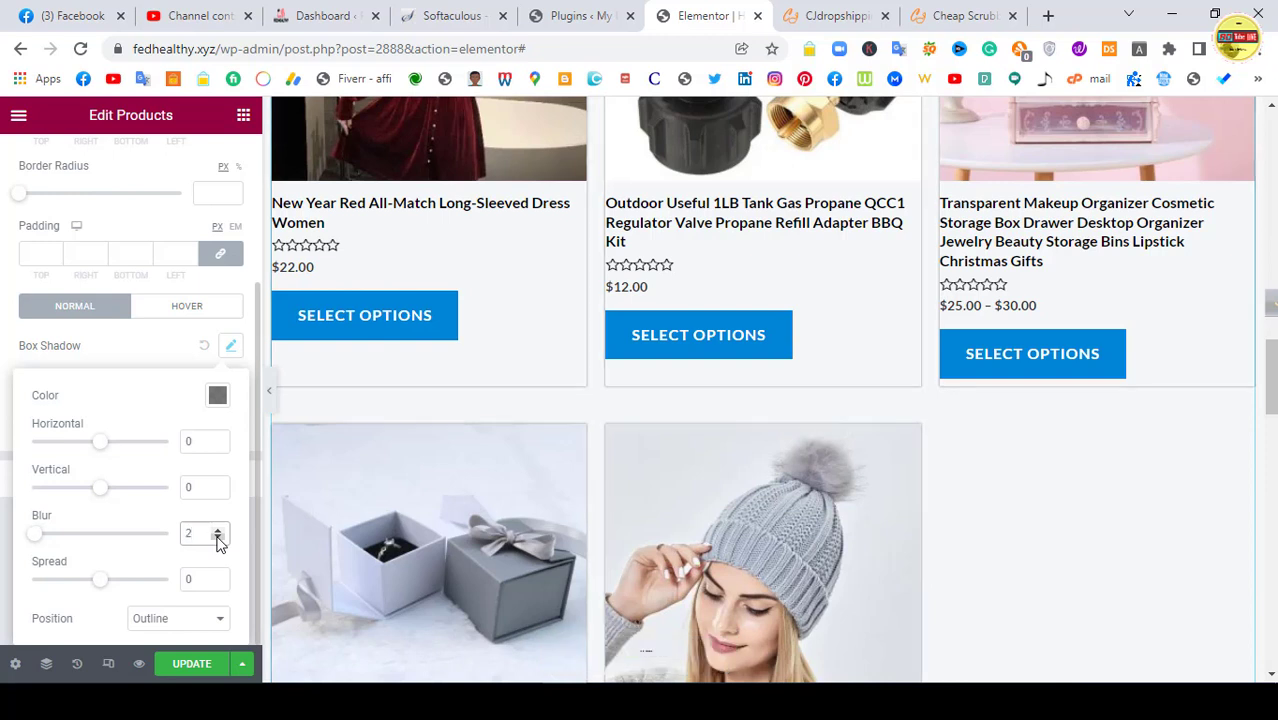
Step: Enable a box shadow for the hover state of the product boxes and set its blur to 5
click(137, 347)
click(186, 307)
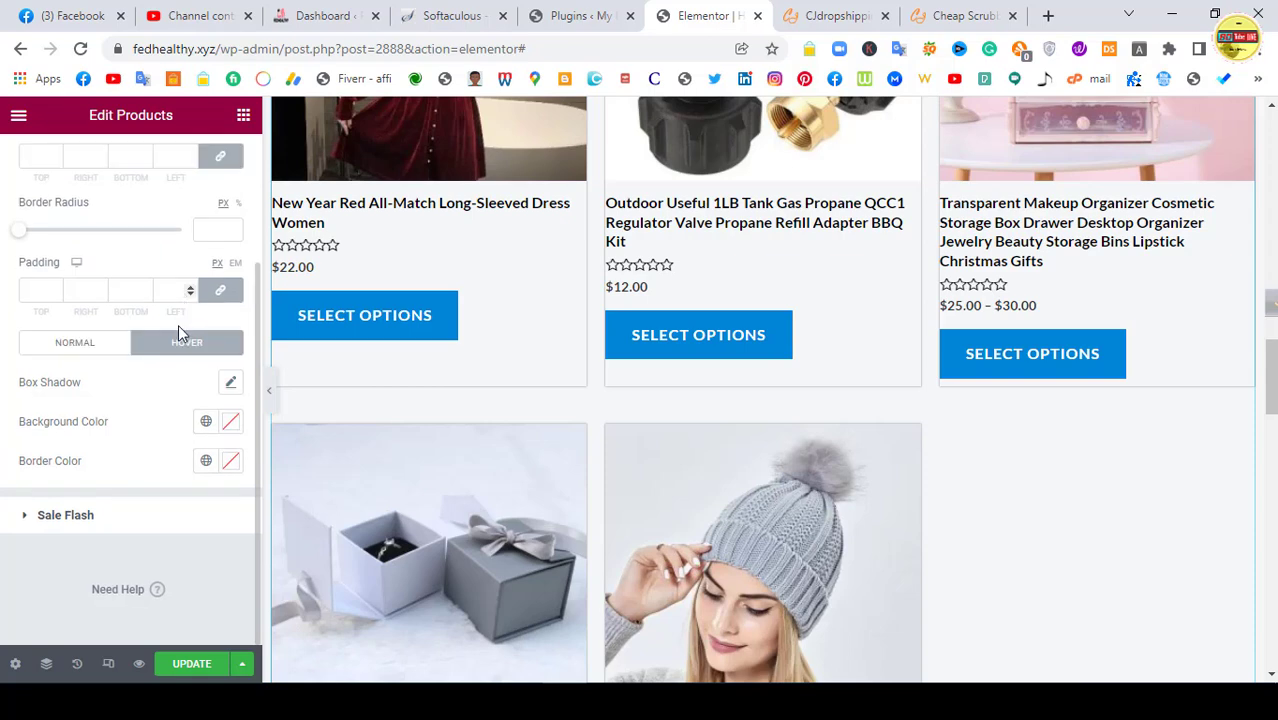
click(231, 383)
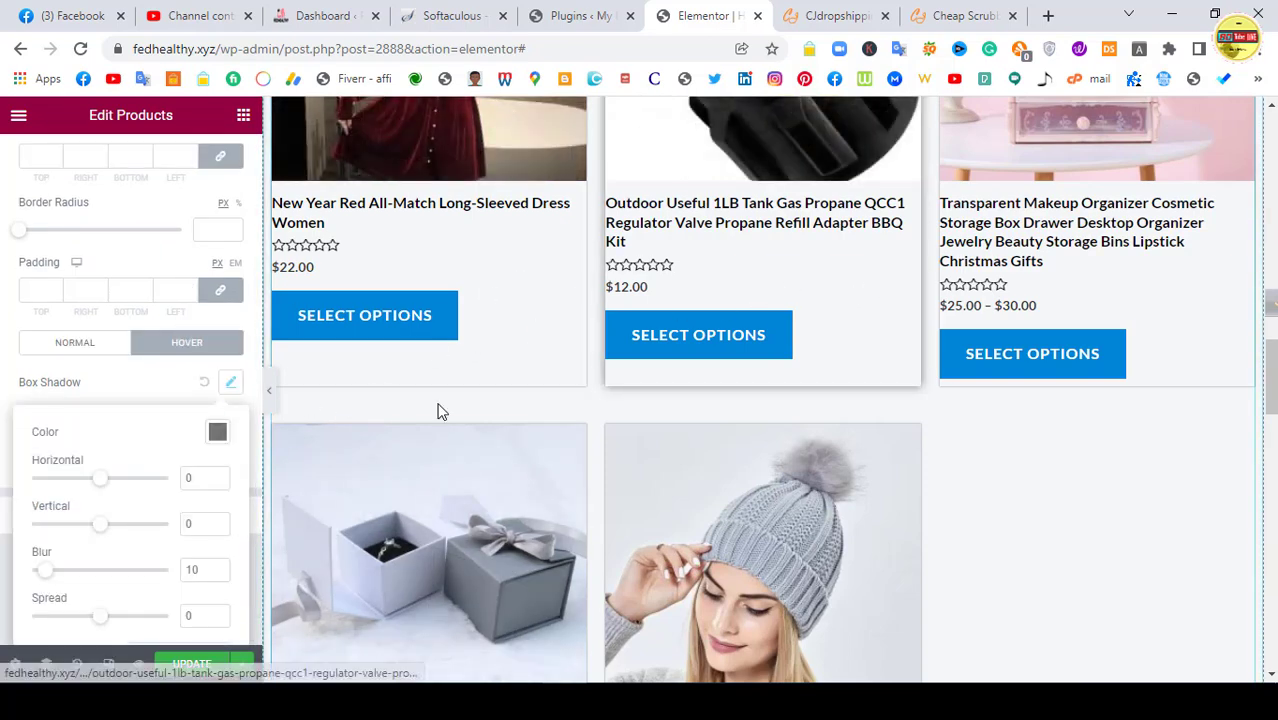
scroll(139, 554, down, 1)
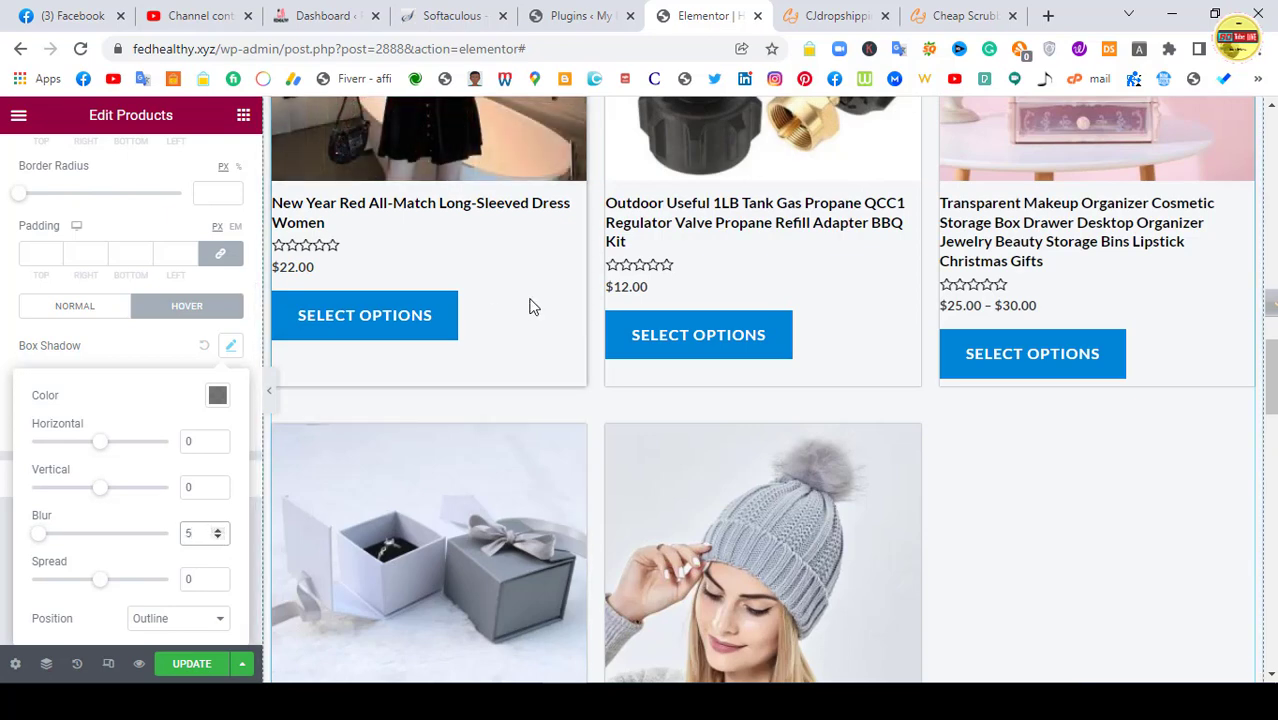
click(130, 343)
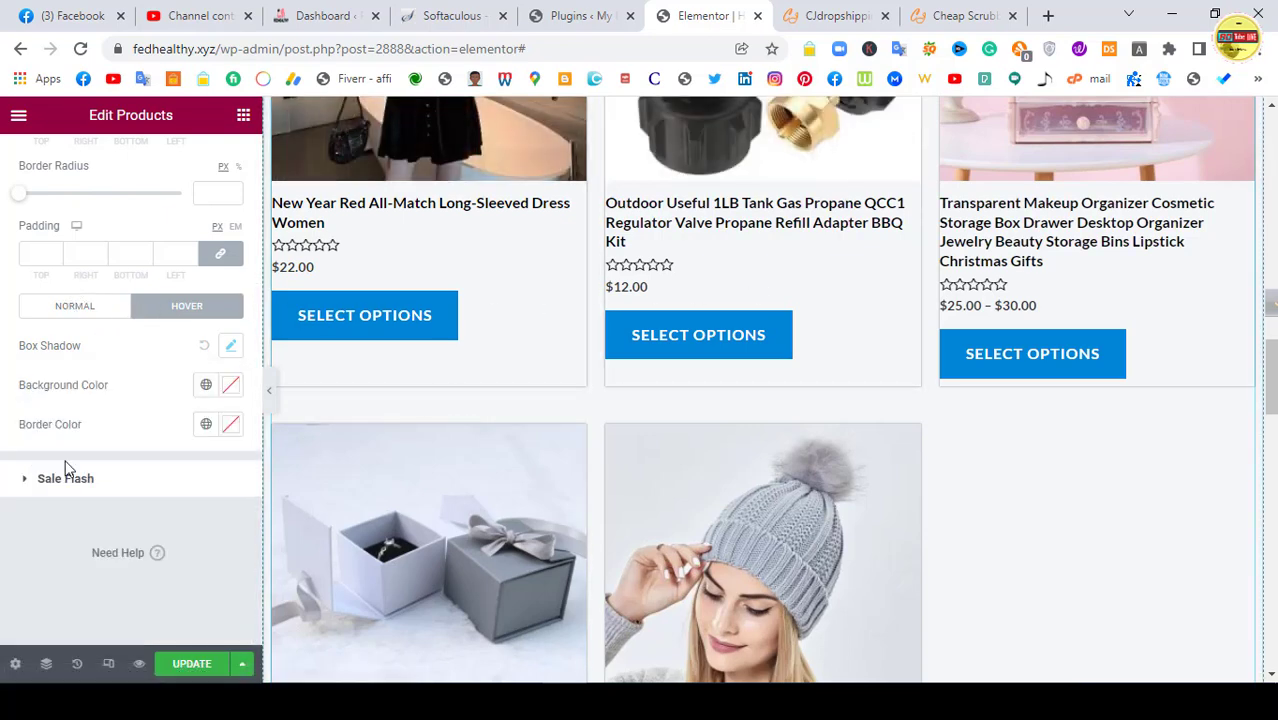
scroll(601, 316, up, 2)
scroll(601, 316, up, 1)
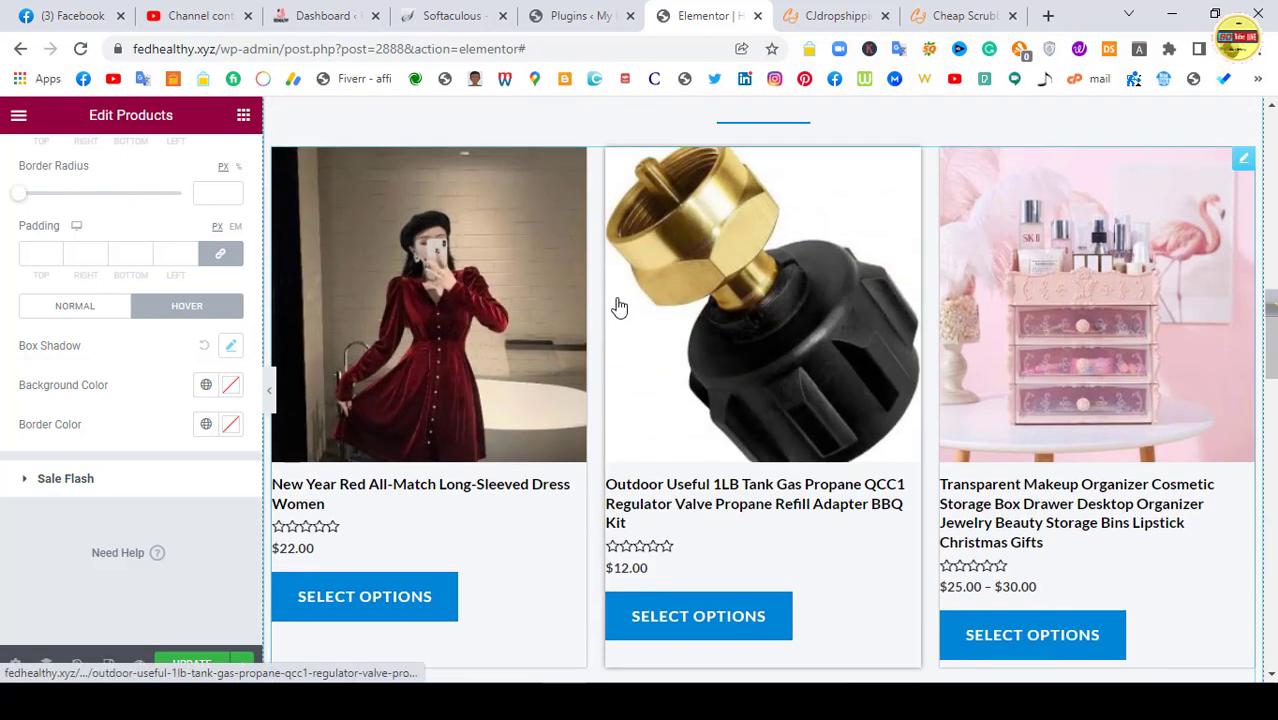
scroll(619, 306, down, 1)
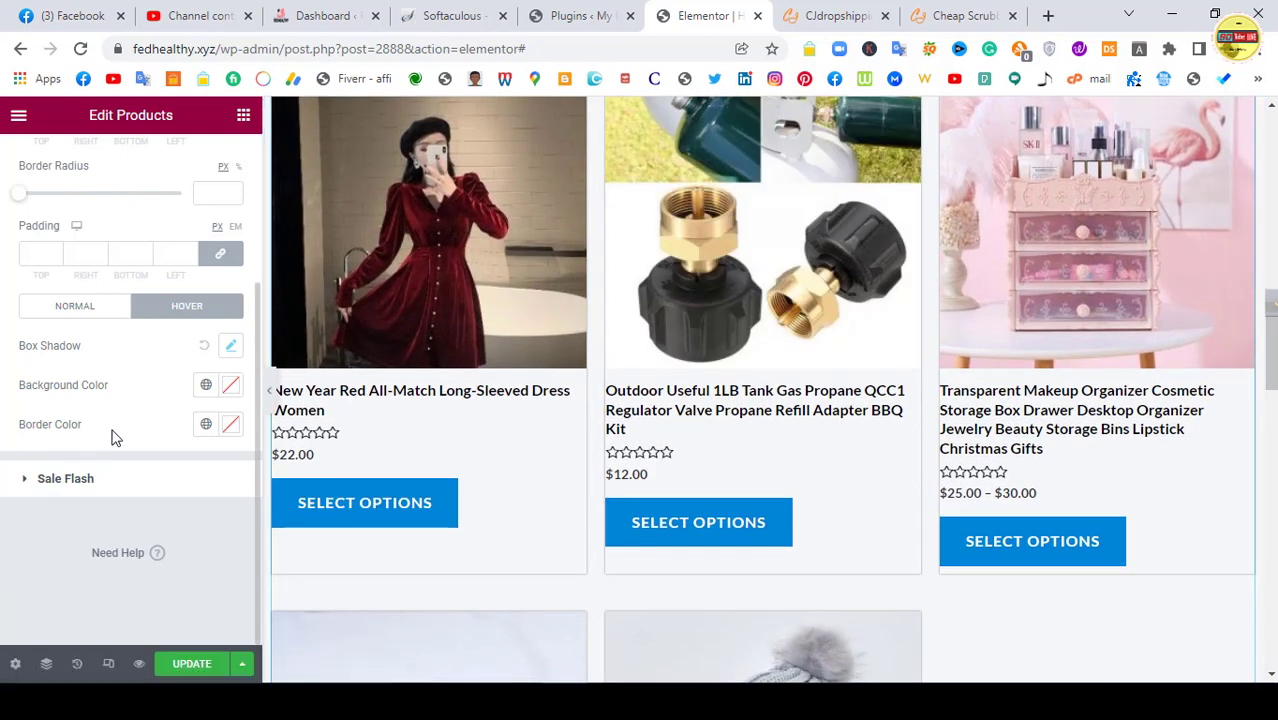
Step: Try a padding of 3 around the product boxes, and return it to 0 on all sides
scroll(127, 413, up, 2)
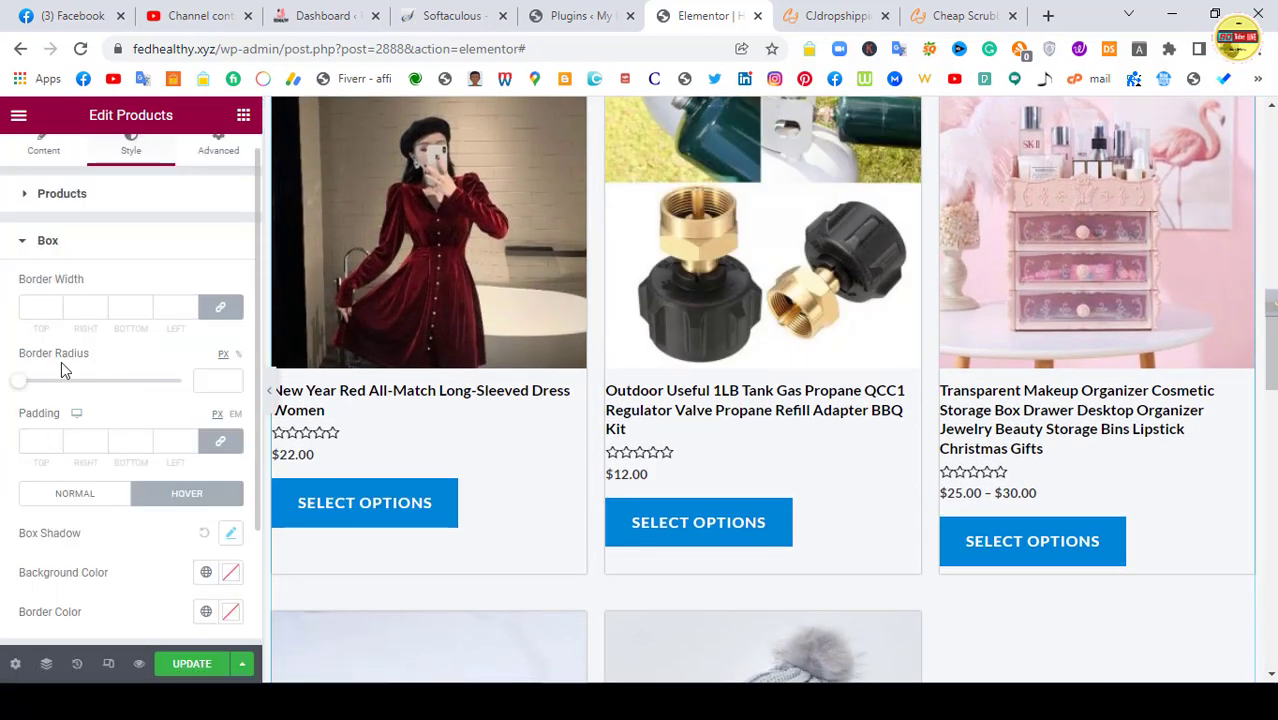
click(66, 500)
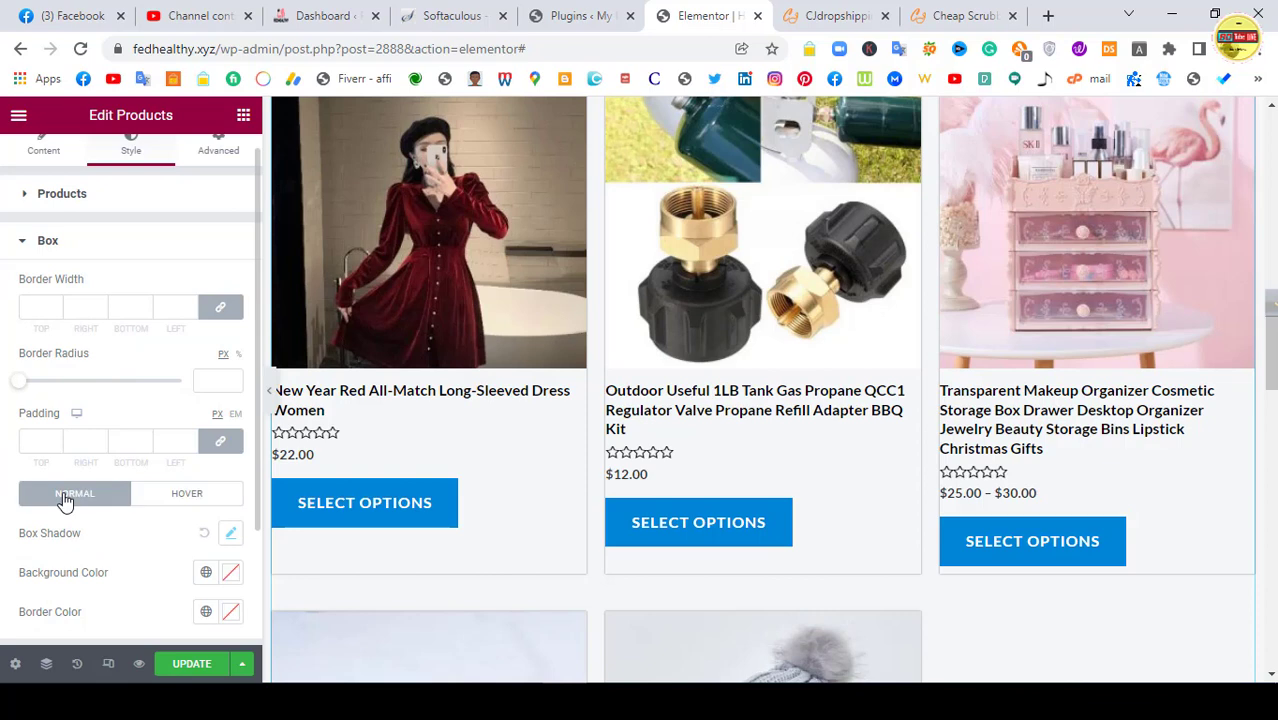
click(56, 437)
text(2)
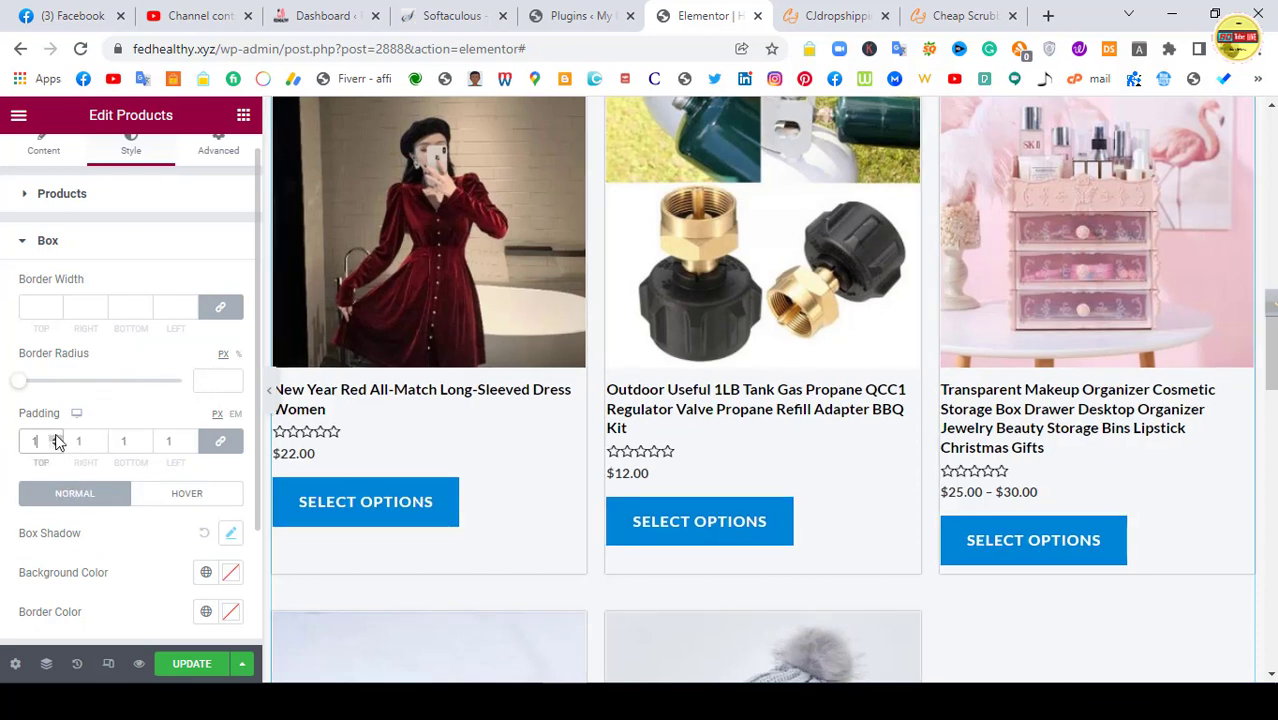
click(56, 438)
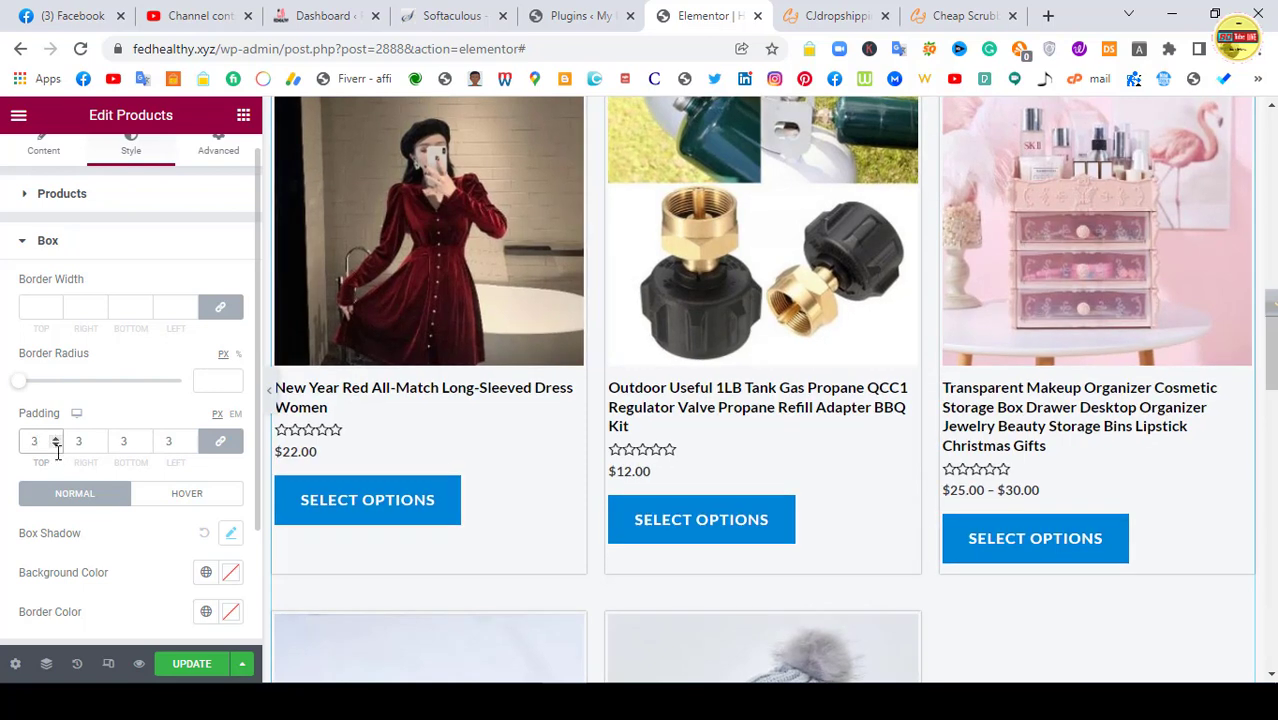
click(56, 445)
click(56, 445)
click(56, 445)
scroll(66, 499, down, 2)
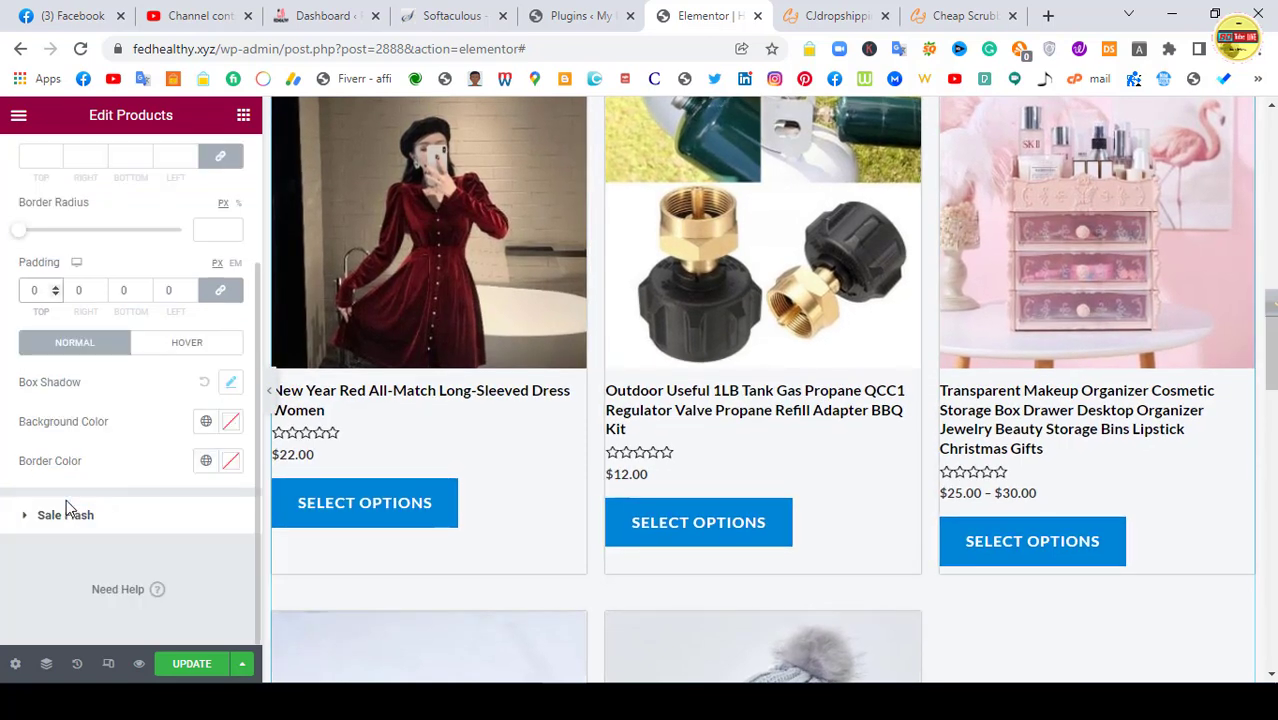
Step: Round the product boxes with a border radius of 10 and center-align the products' content
scroll(113, 418, up, 2)
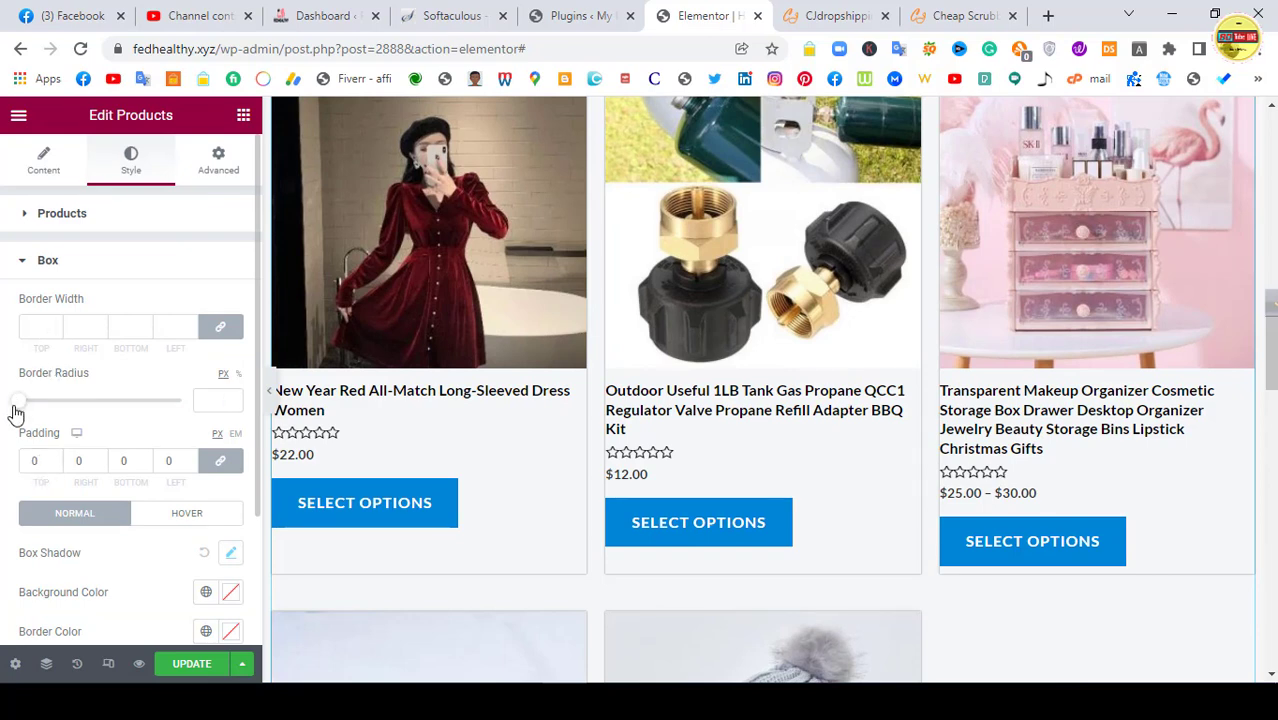
click(231, 398)
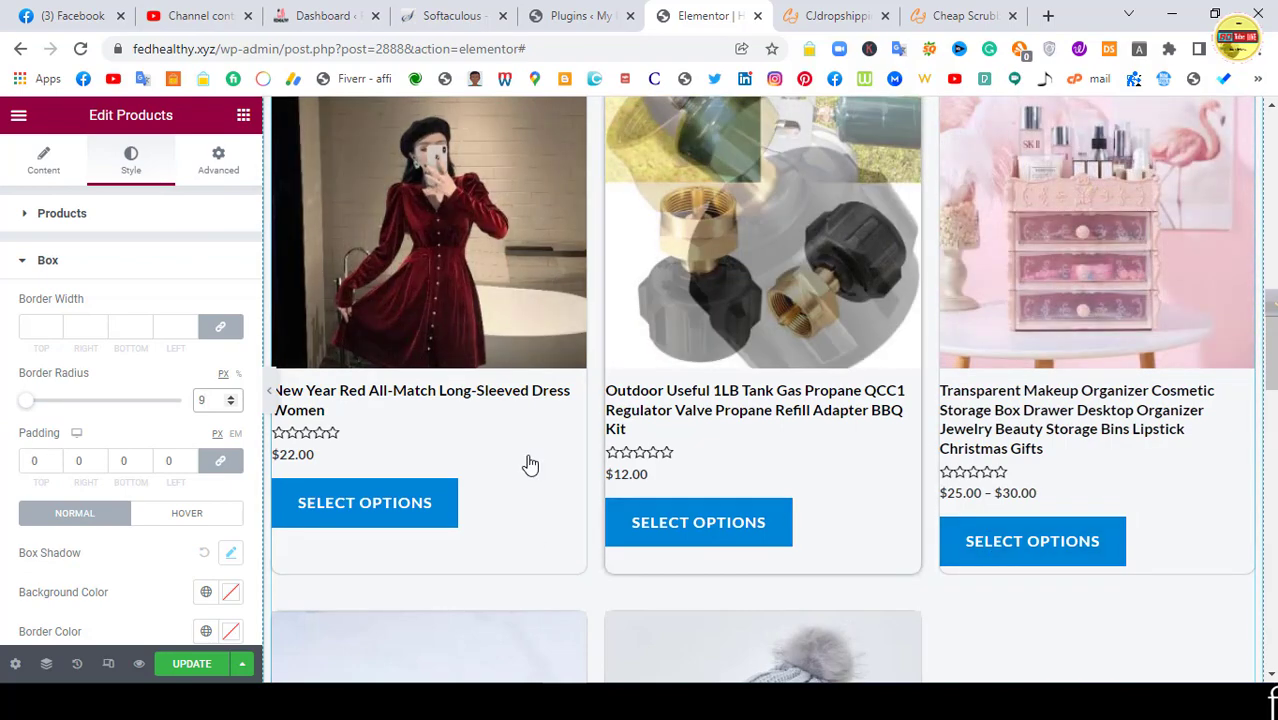
click(231, 398)
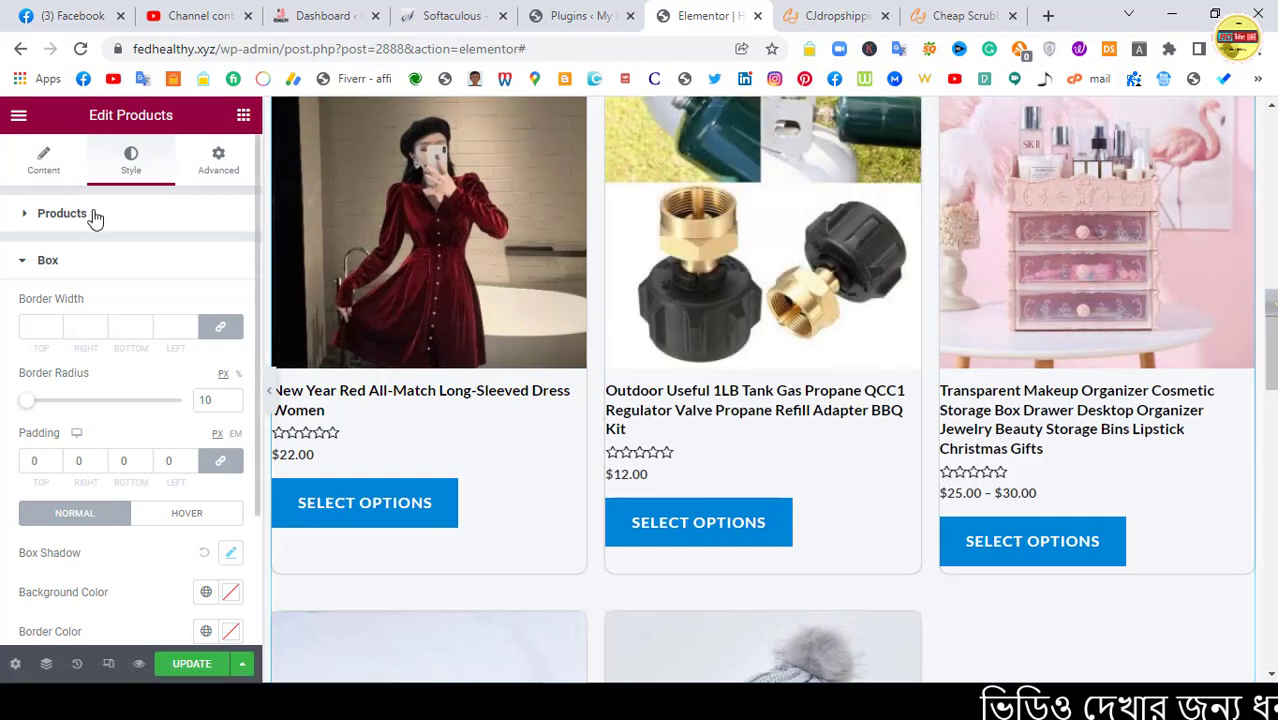
click(93, 215)
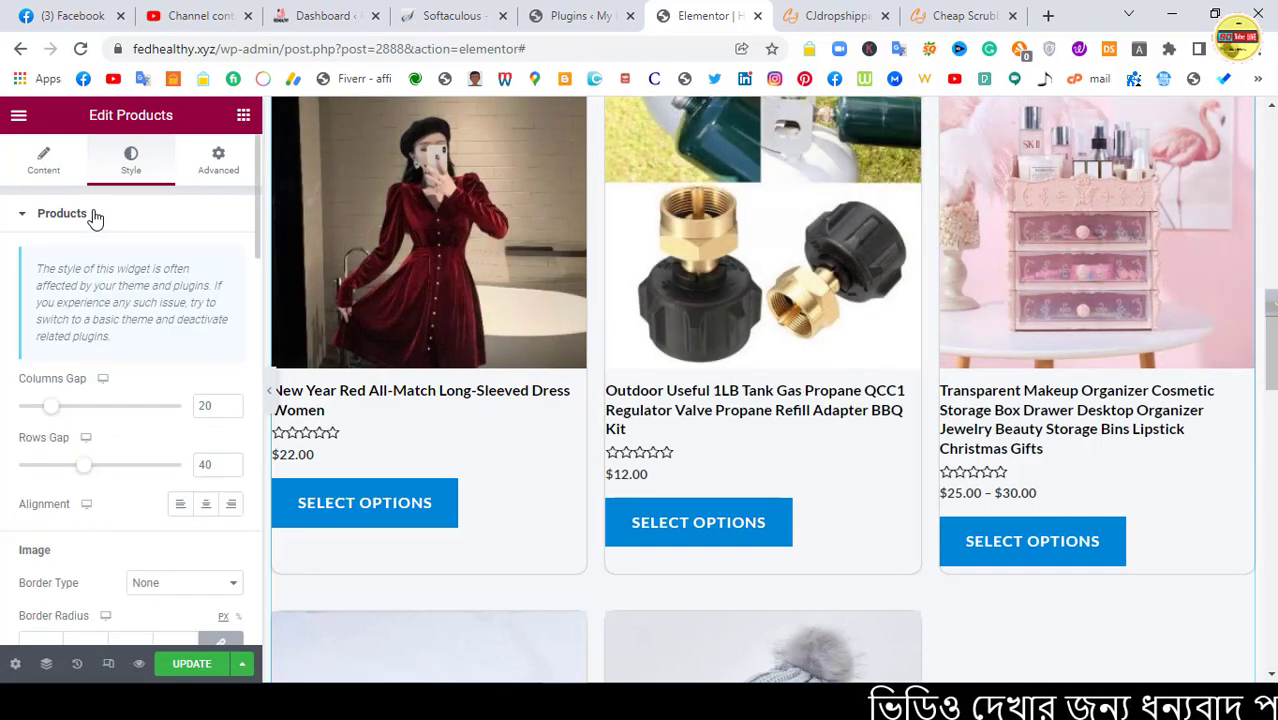
click(208, 508)
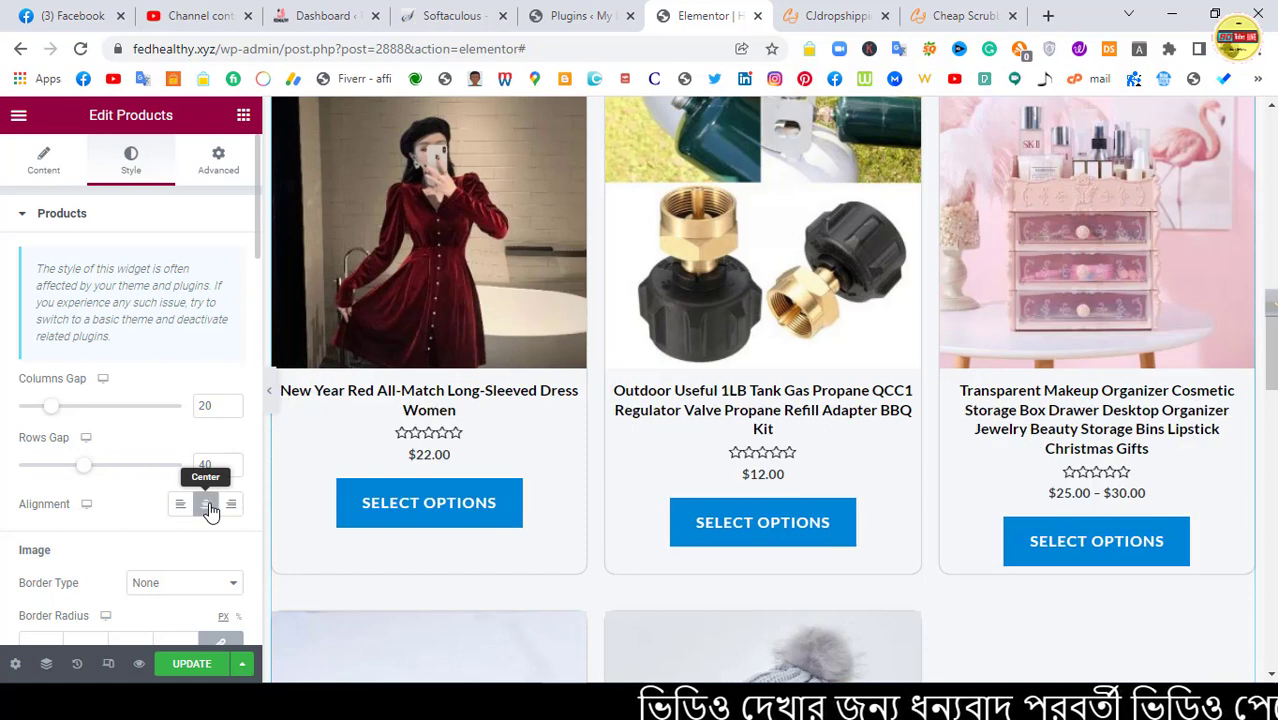
Step: Set the star color of the product ratings to yellow (#FEFF00)
scroll(120, 467, down, 1)
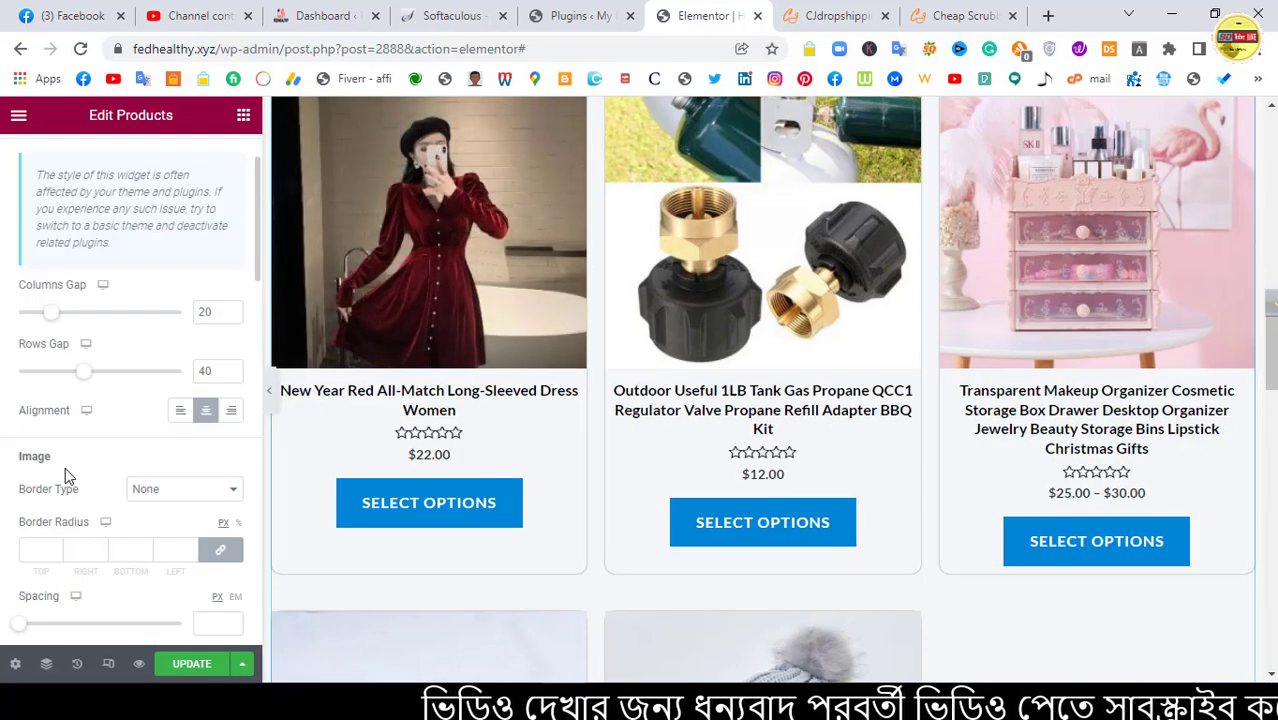
scroll(65, 467, down, 1)
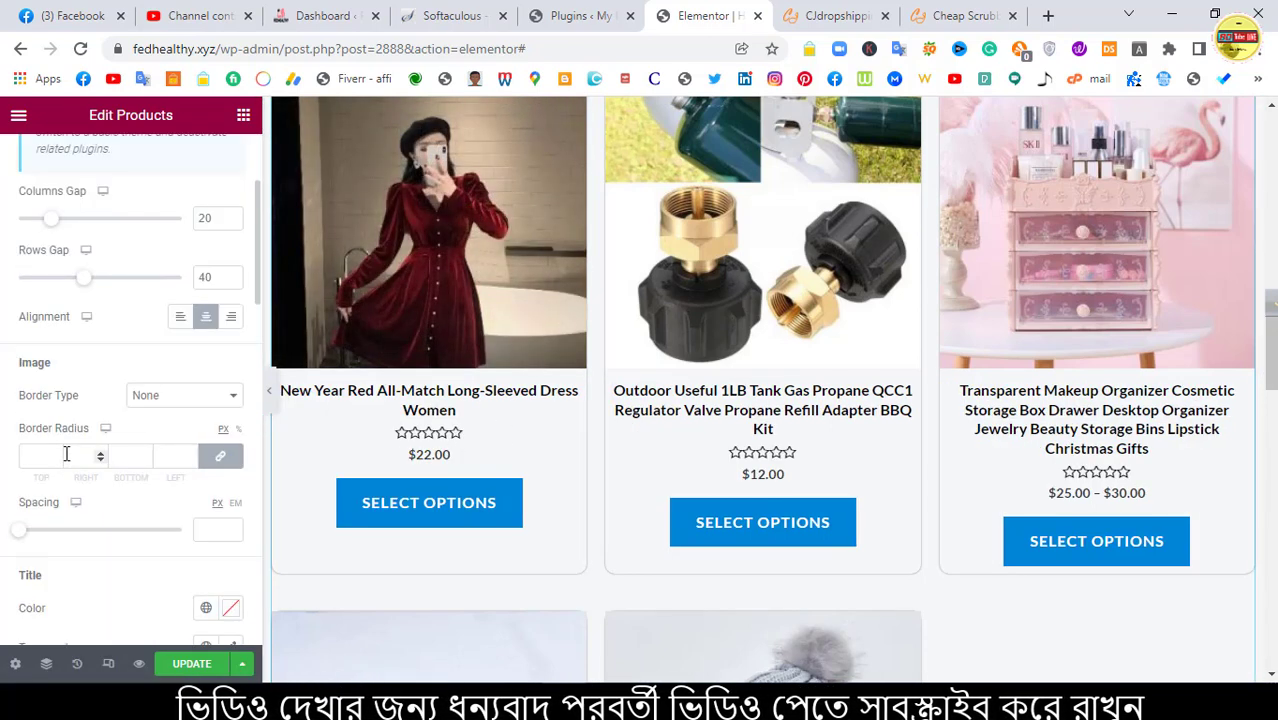
scroll(114, 428, down, 2)
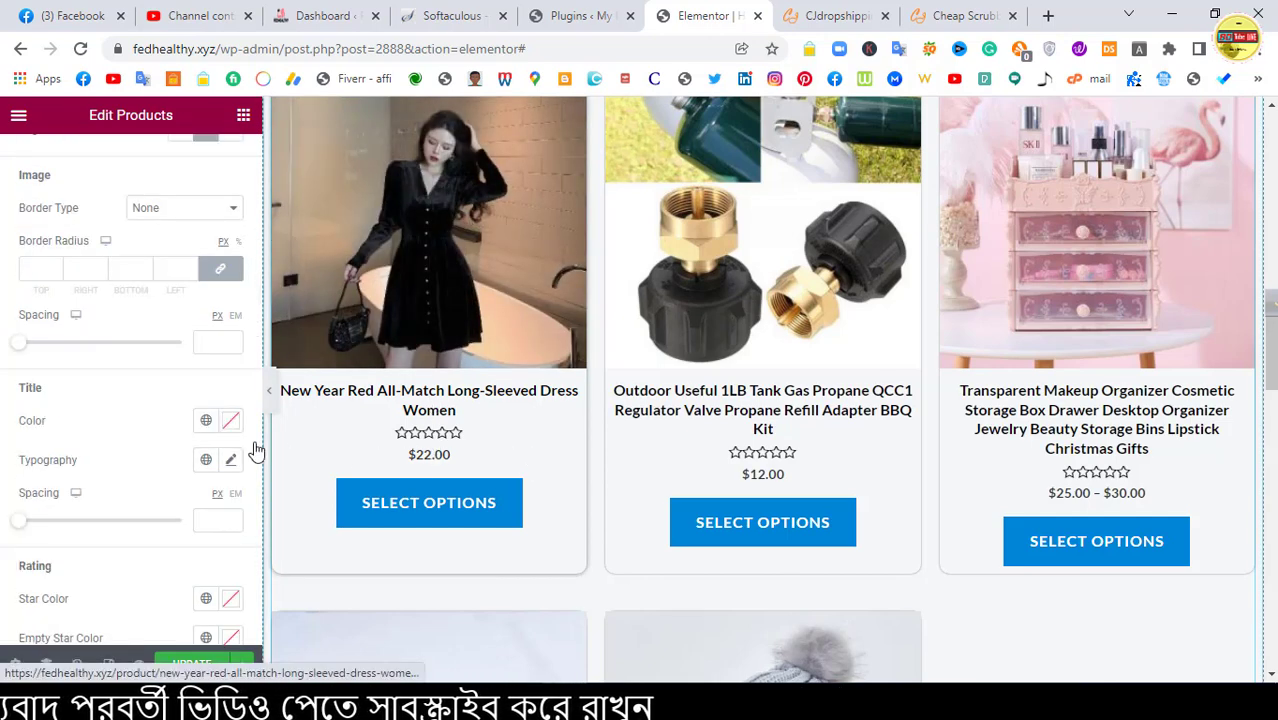
scroll(136, 436, down, 1)
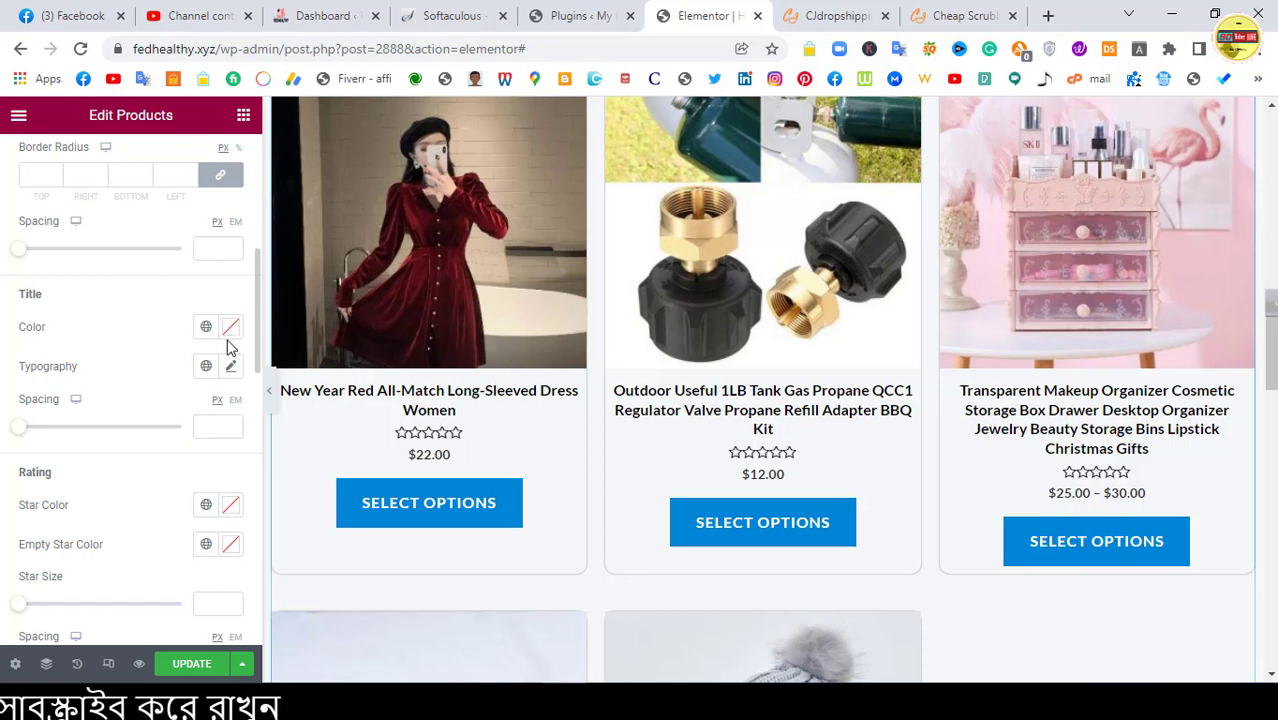
scroll(108, 500, down, 2)
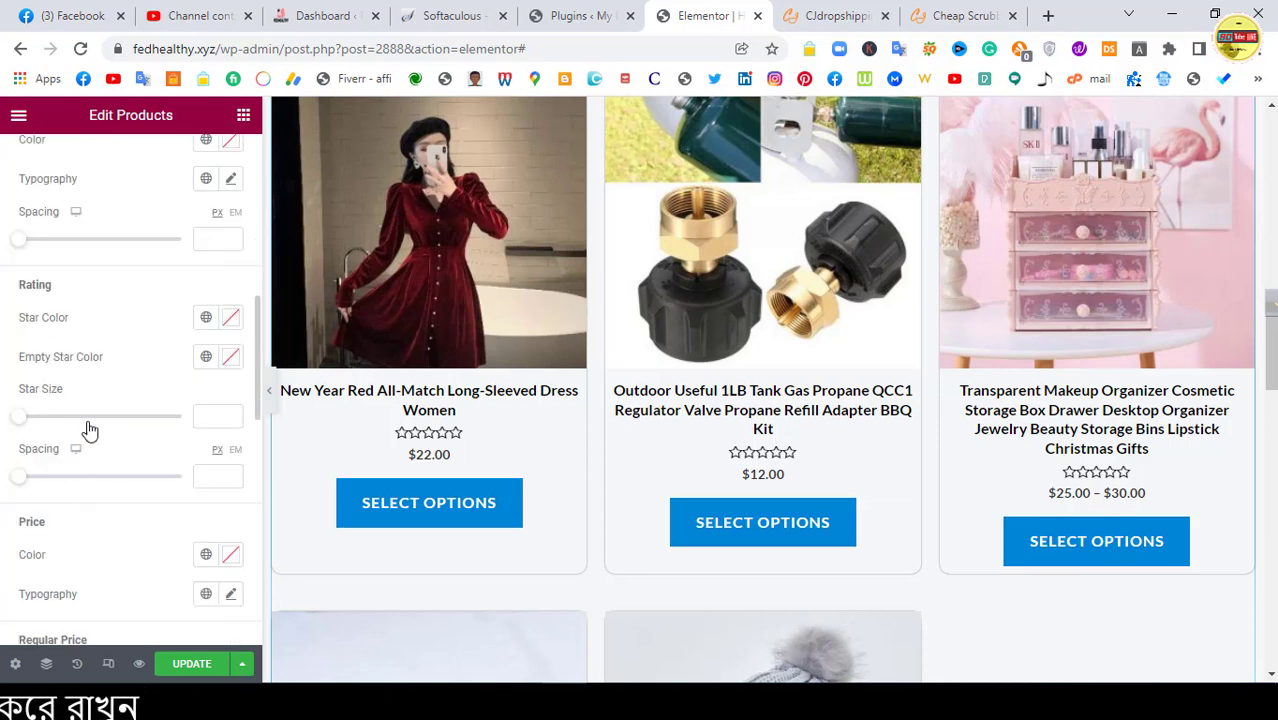
click(230, 318)
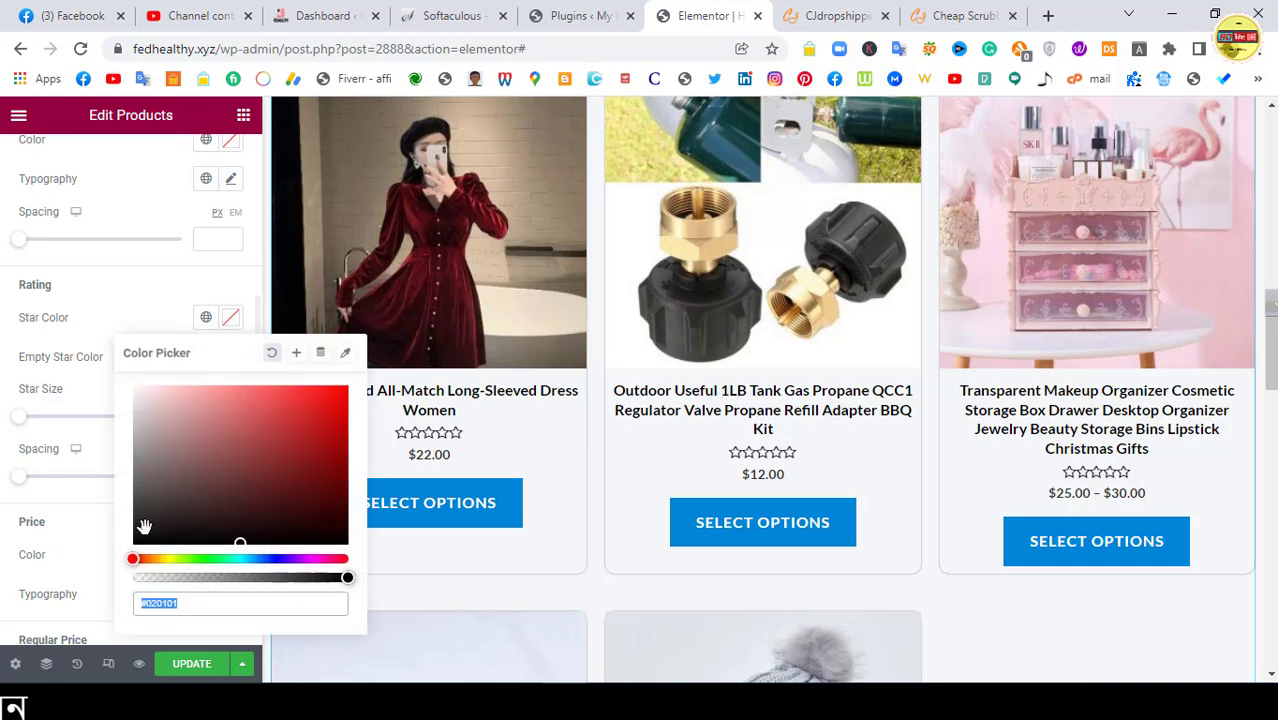
mouse_move(144, 535)
mouse_down()
mouse_move(116, 506)
mouse_move(124, 539)
mouse_move(172, 560)
mouse_up()
drag(332, 402, 367, 387)
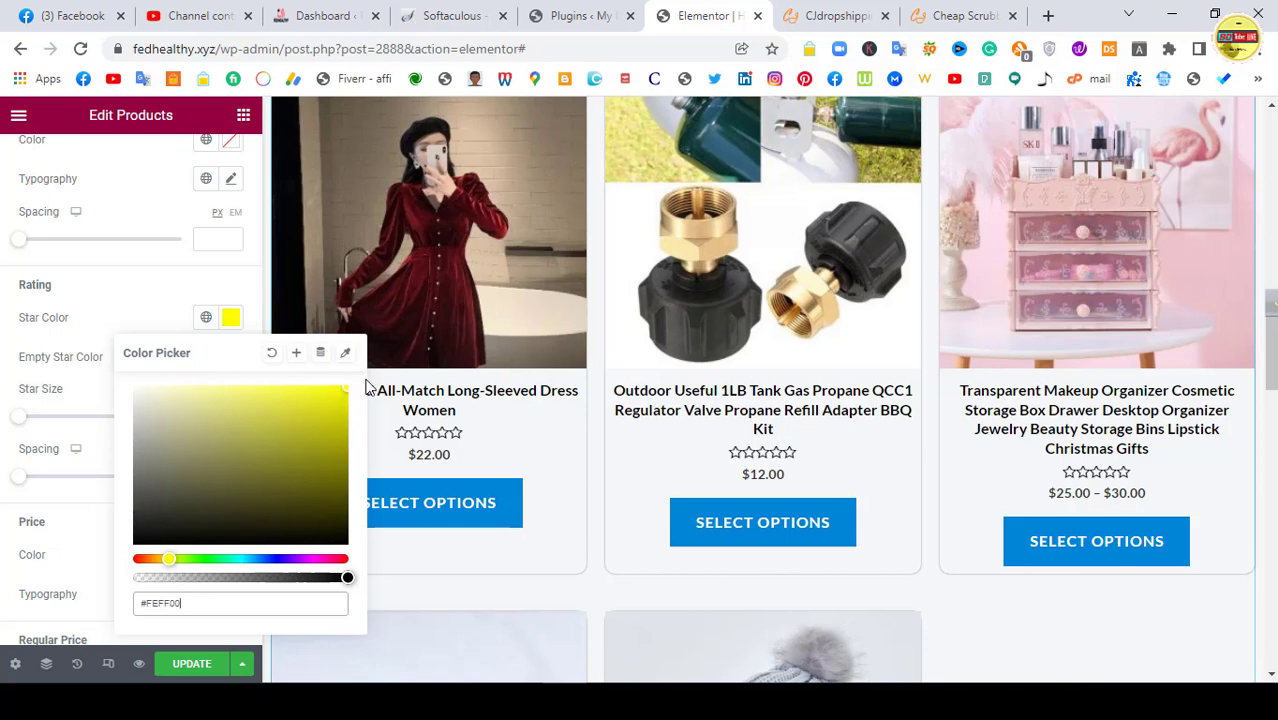
click(76, 398)
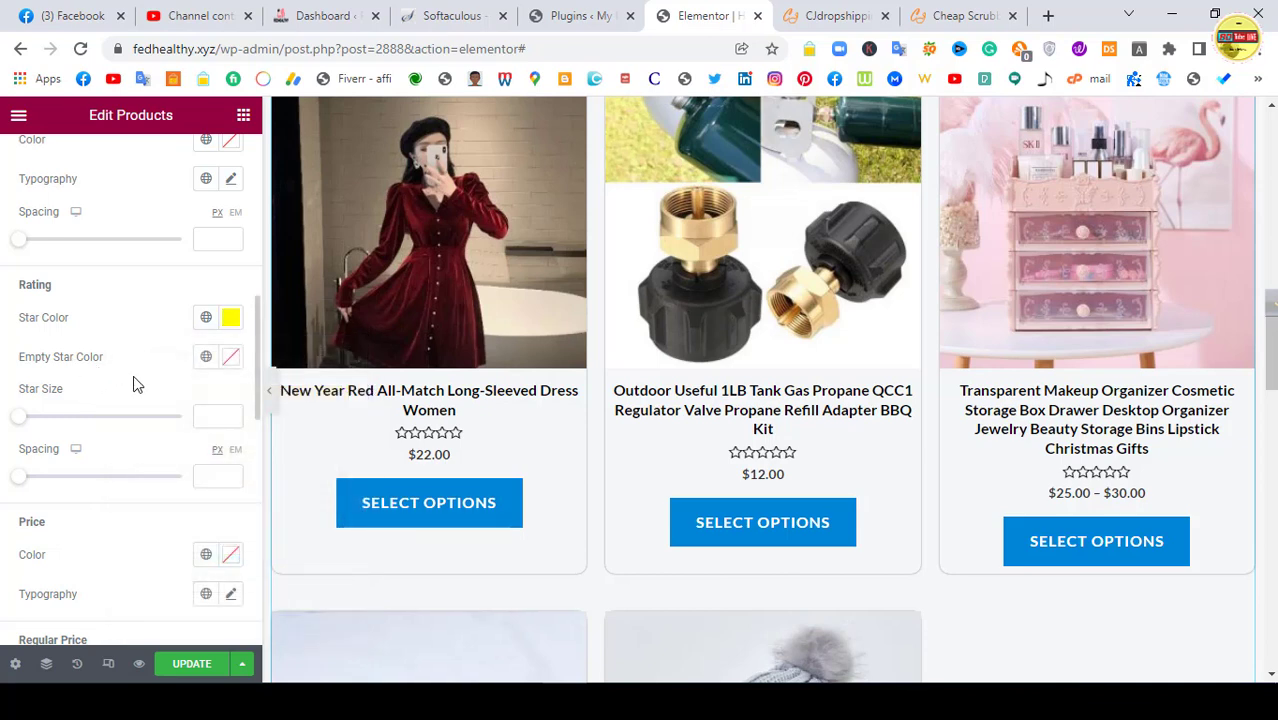
Step: Set the empty star color of the product ratings to dark gray (#474342)
click(229, 357)
click(233, 461)
mouse_move(133, 598)
mouse_down()
mouse_move(288, 606)
mouse_move(143, 600)
mouse_move(146, 614)
mouse_up()
drag(229, 467, 146, 541)
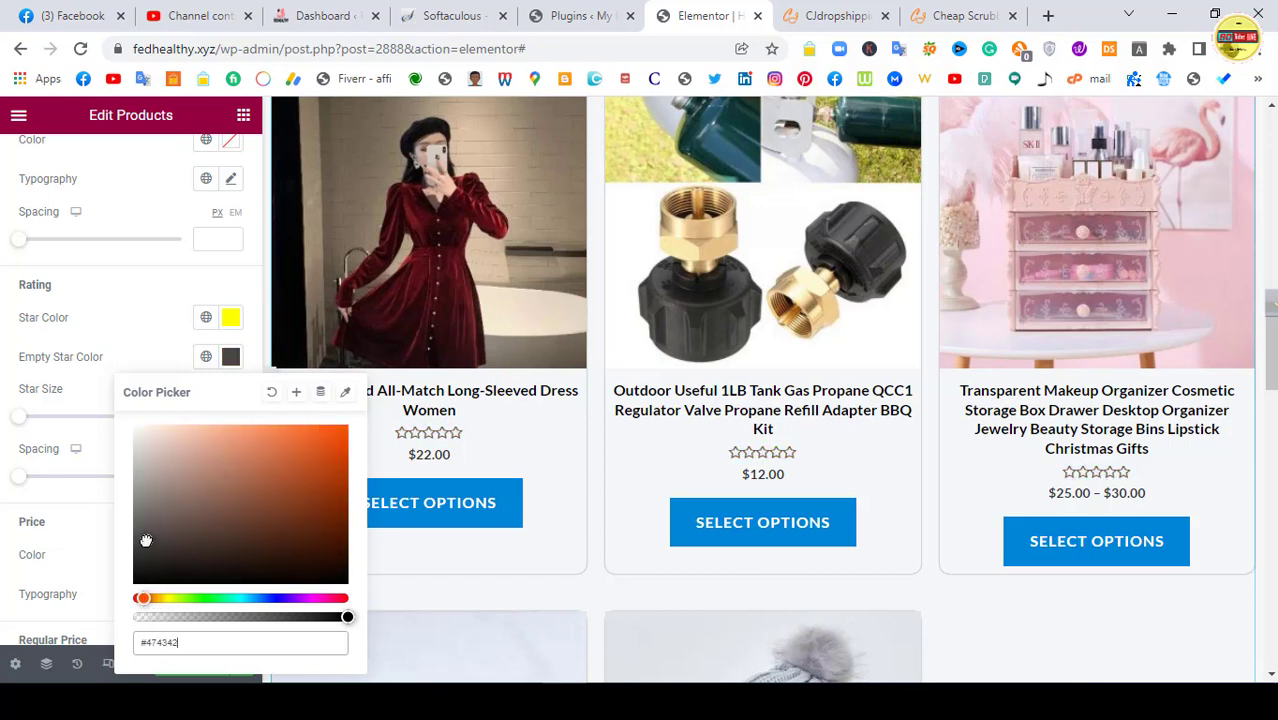
click(55, 435)
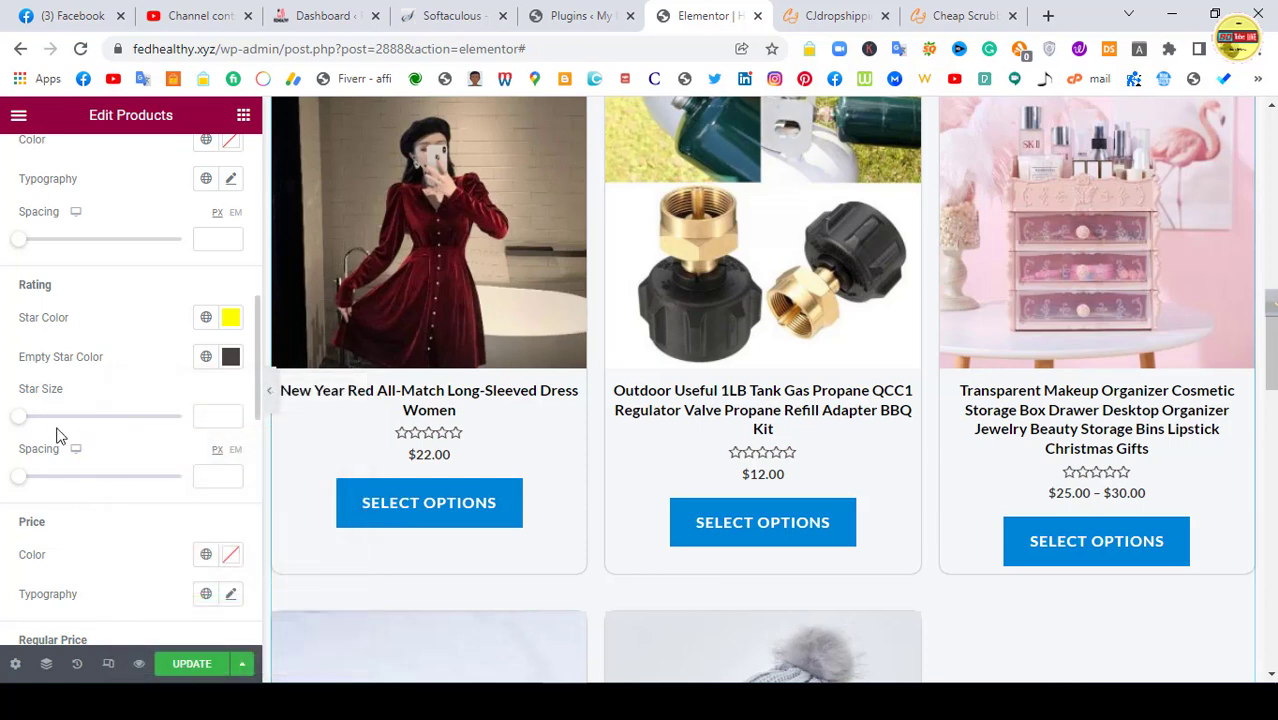
Step: Set the color of the products' regular price to a light red
scroll(162, 523, down, 2)
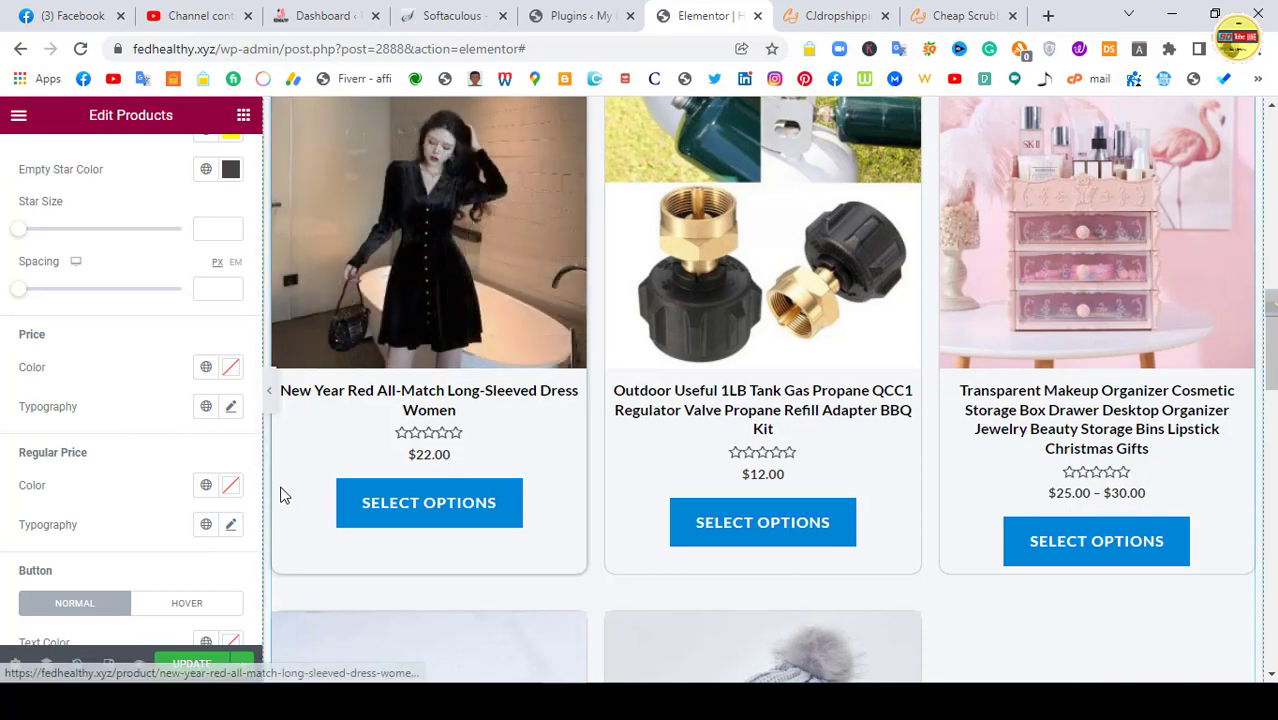
click(231, 486)
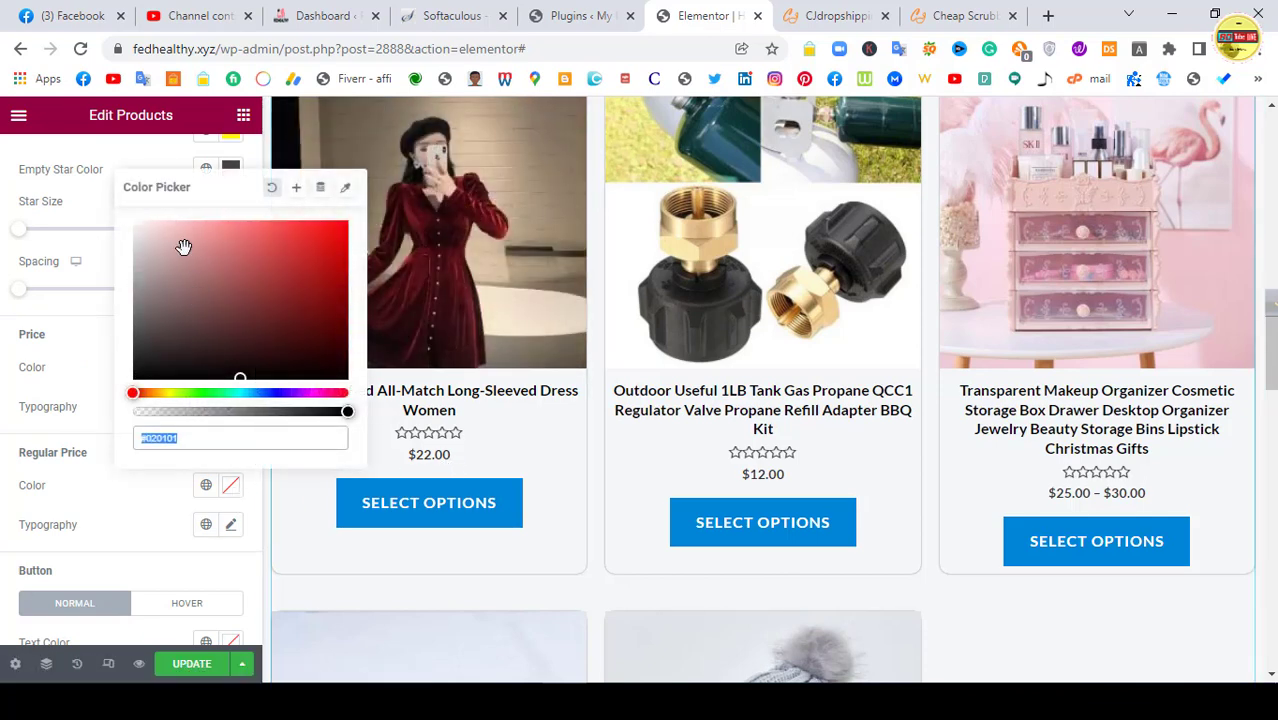
text(#1A1818)
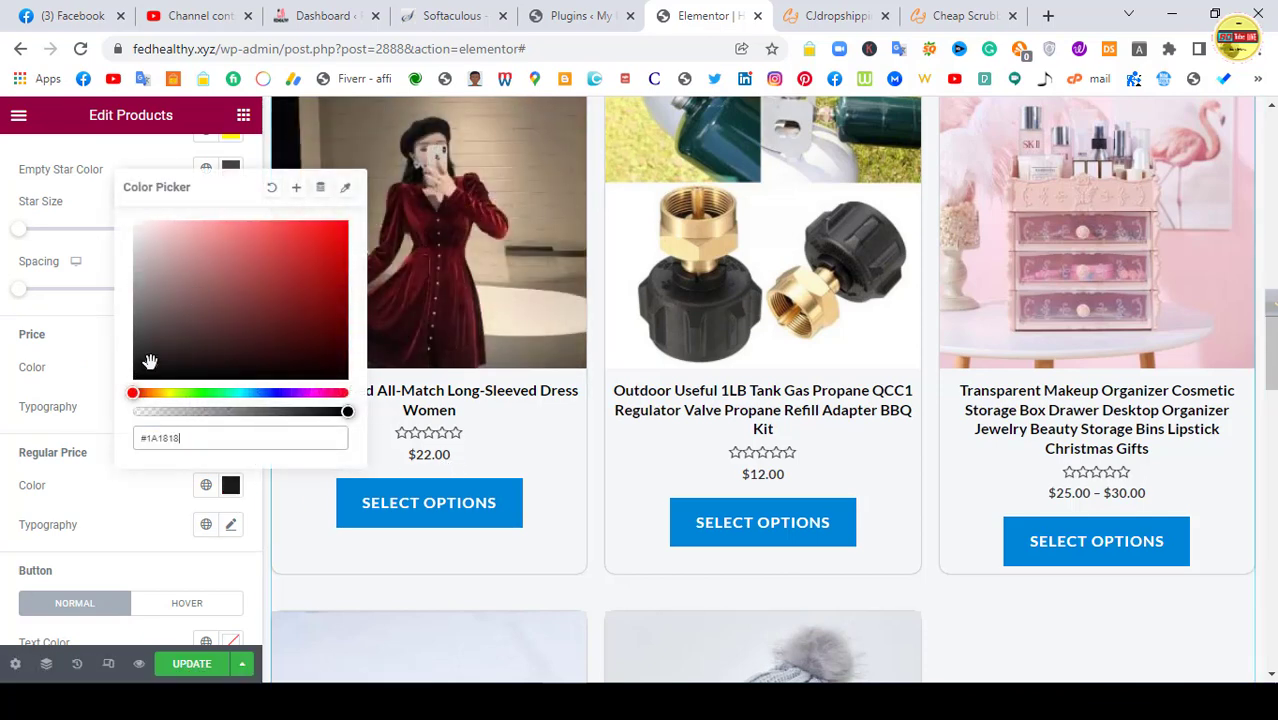
mouse_move(228, 257)
mouse_down()
mouse_move(312, 234)
mouse_move(330, 244)
mouse_move(319, 231)
mouse_up()
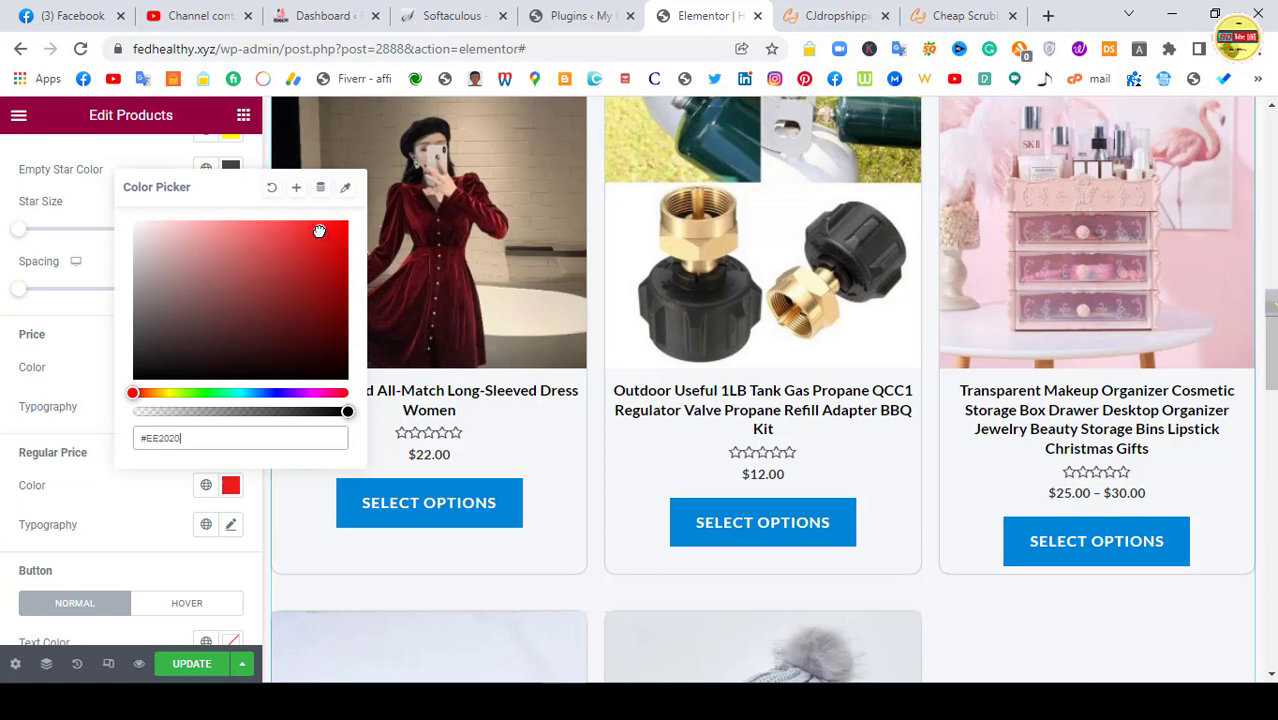
click(75, 373)
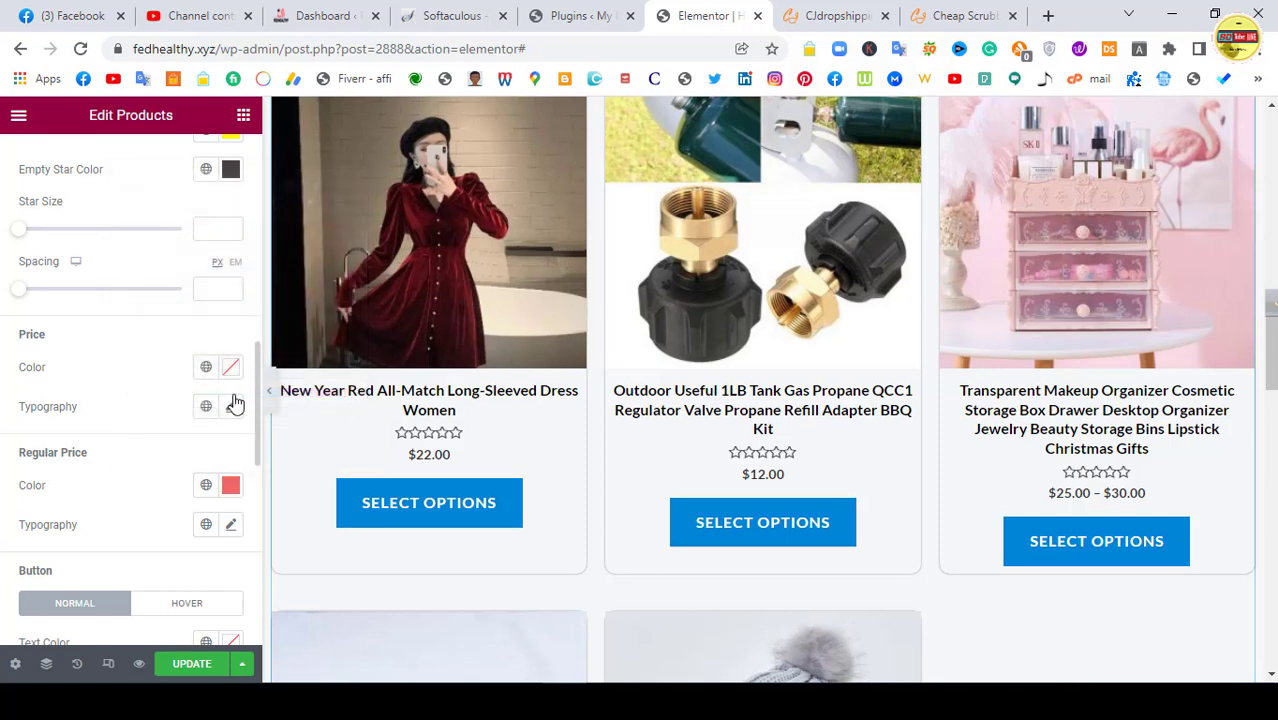
Step: Set the color of the products' price to a soft red (#EA5151)
click(231, 369)
drag(340, 286, 419, 297)
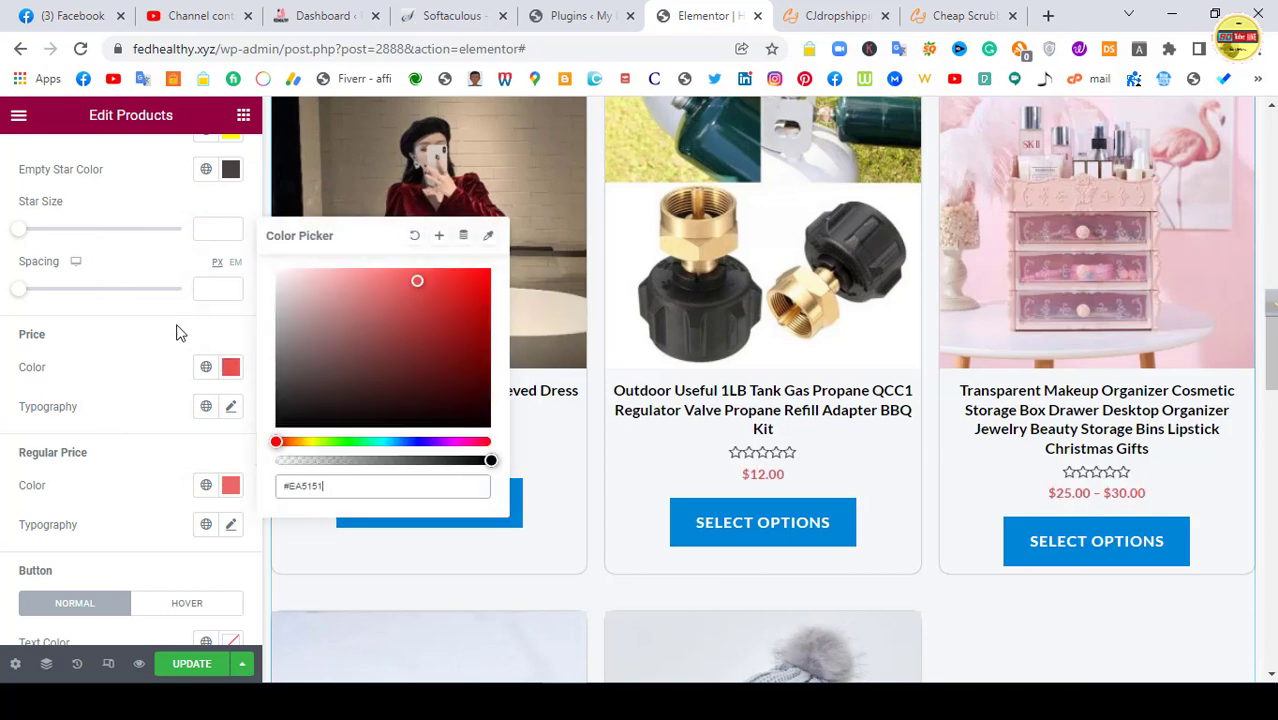
click(120, 347)
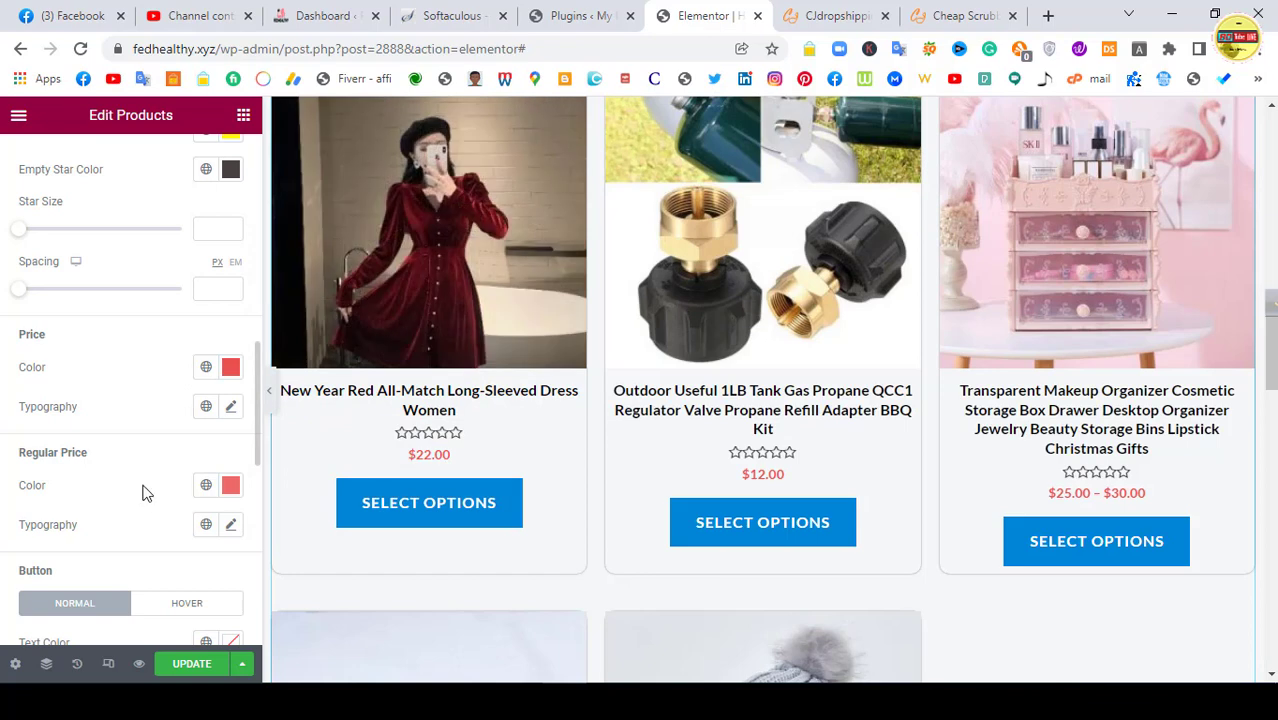
Step: Update the home page to save the product styling changes
scroll(142, 492, down, 2)
scroll(117, 463, down, 1)
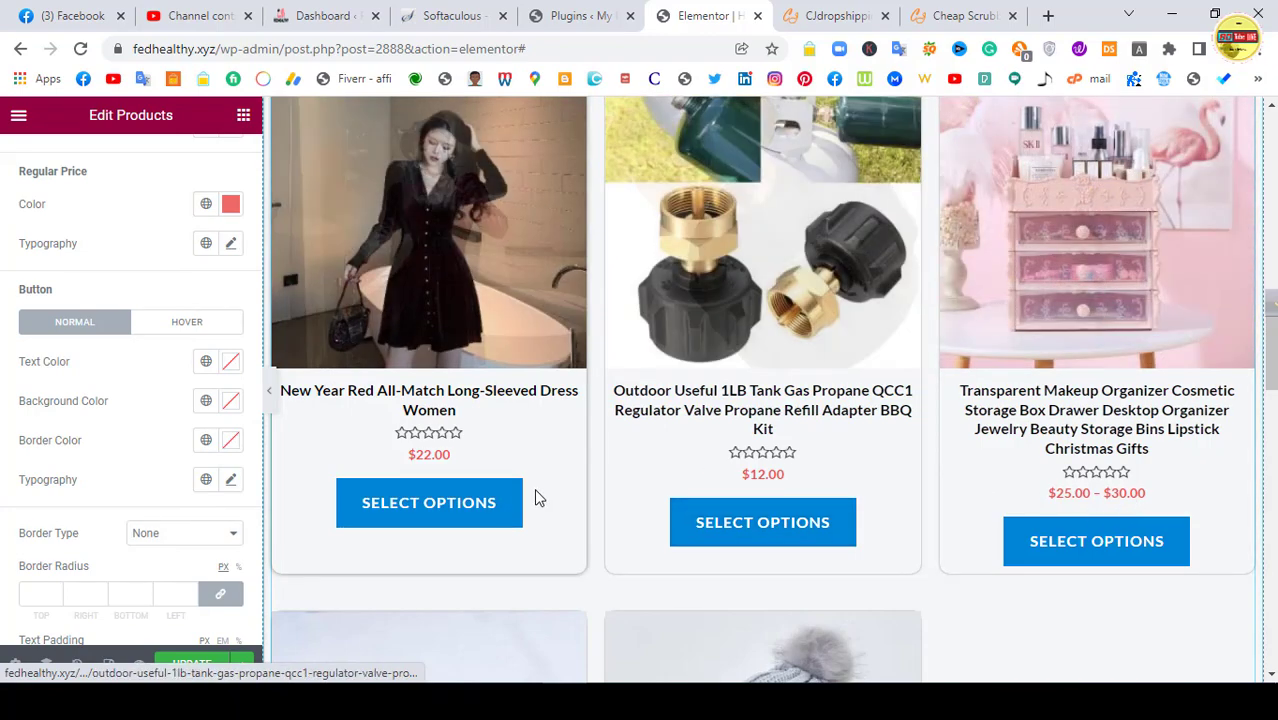
scroll(374, 491, down, 5)
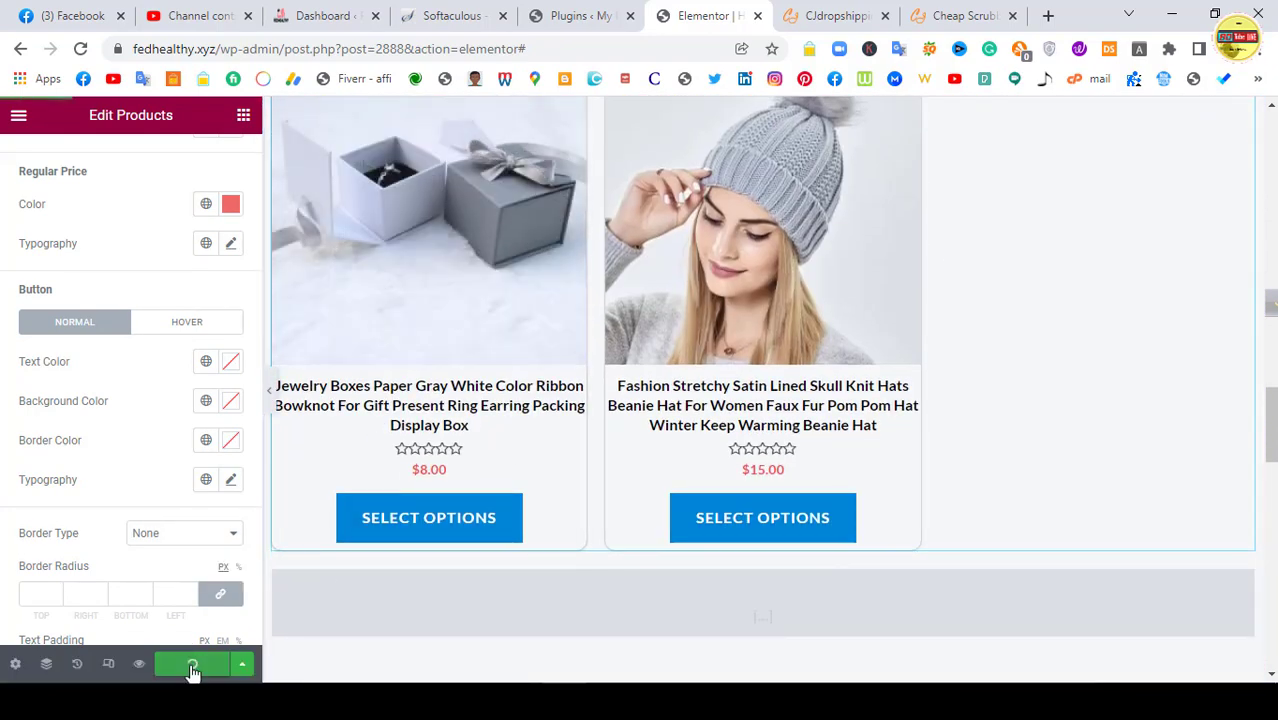
Step: Close the CJdropshipping page of the listed scrubbing device and return to the Elementor page editor
click(960, 15)
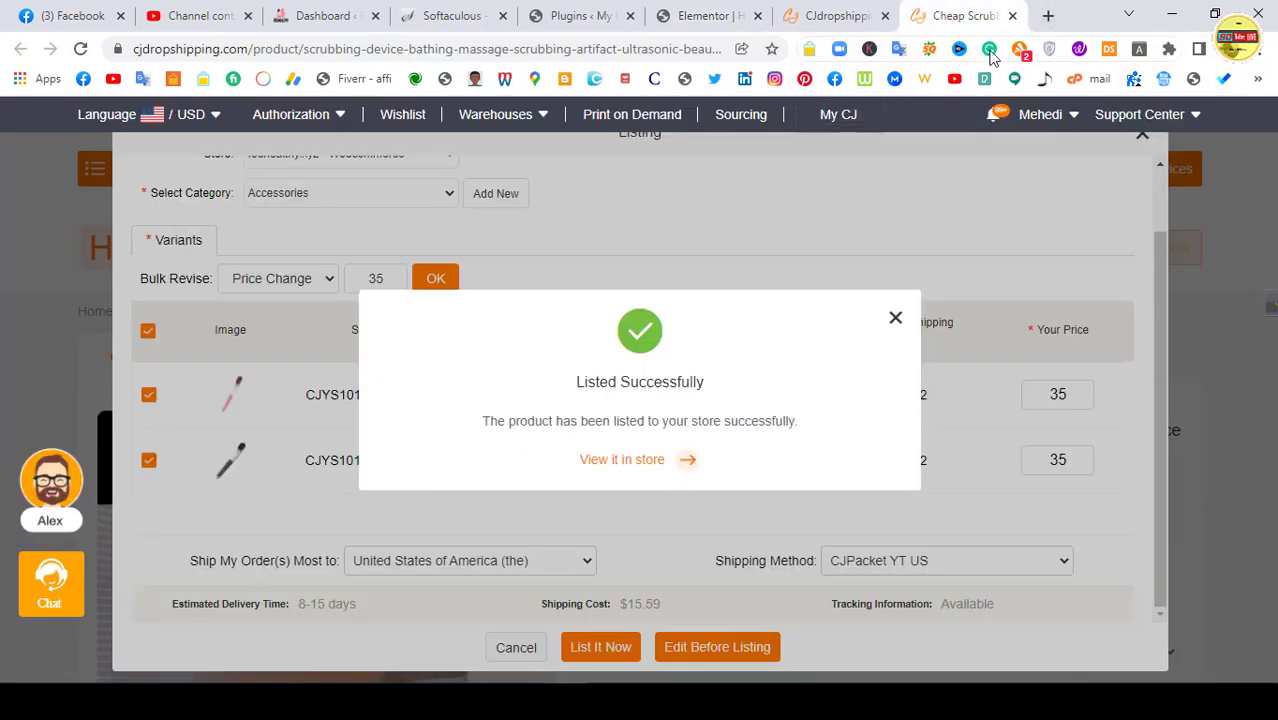
click(1012, 16)
click(810, 15)
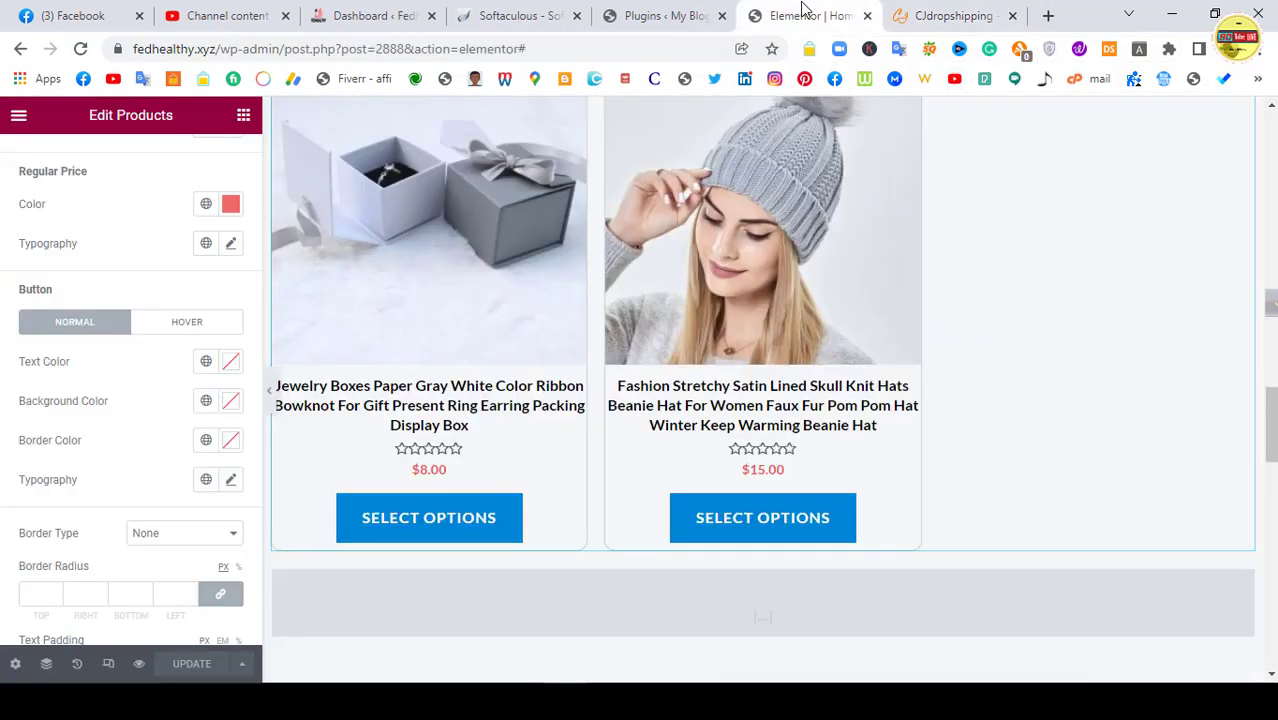
Step: Visit the live store's home page from the WordPress admin and examine how the product grid is displayed
click(667, 15)
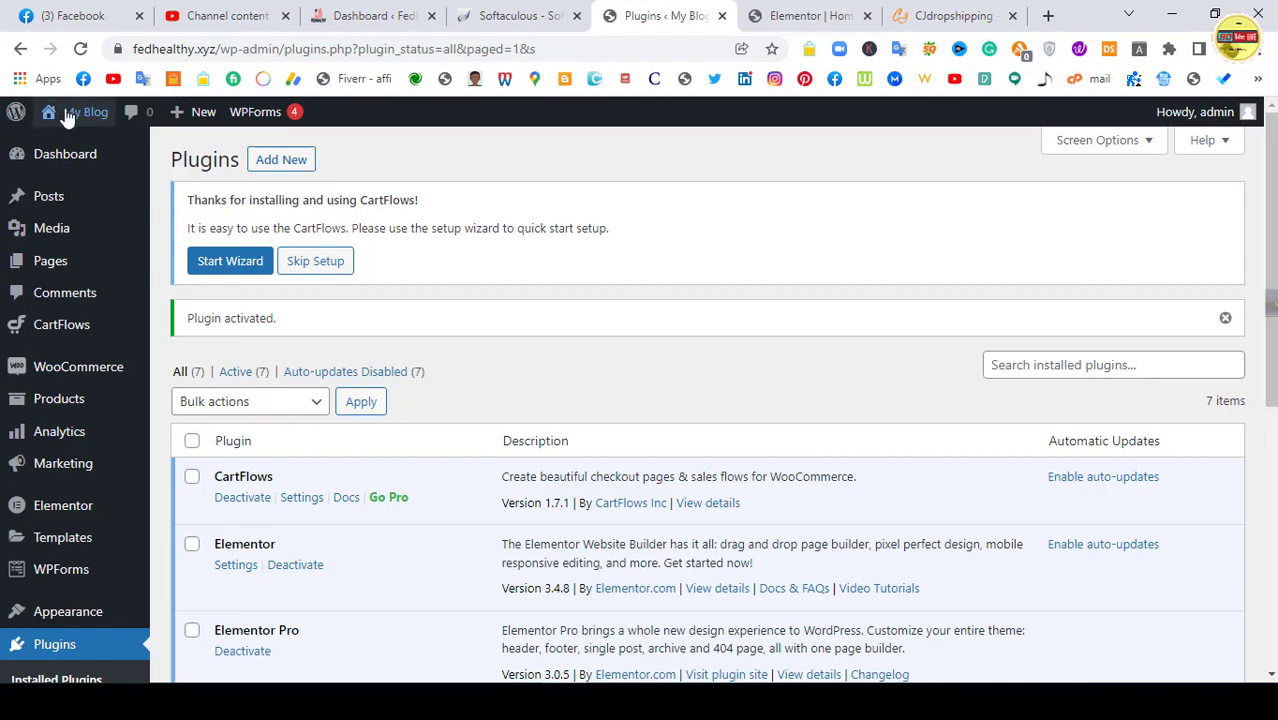
mouse_move(50, 112)
click(57, 147)
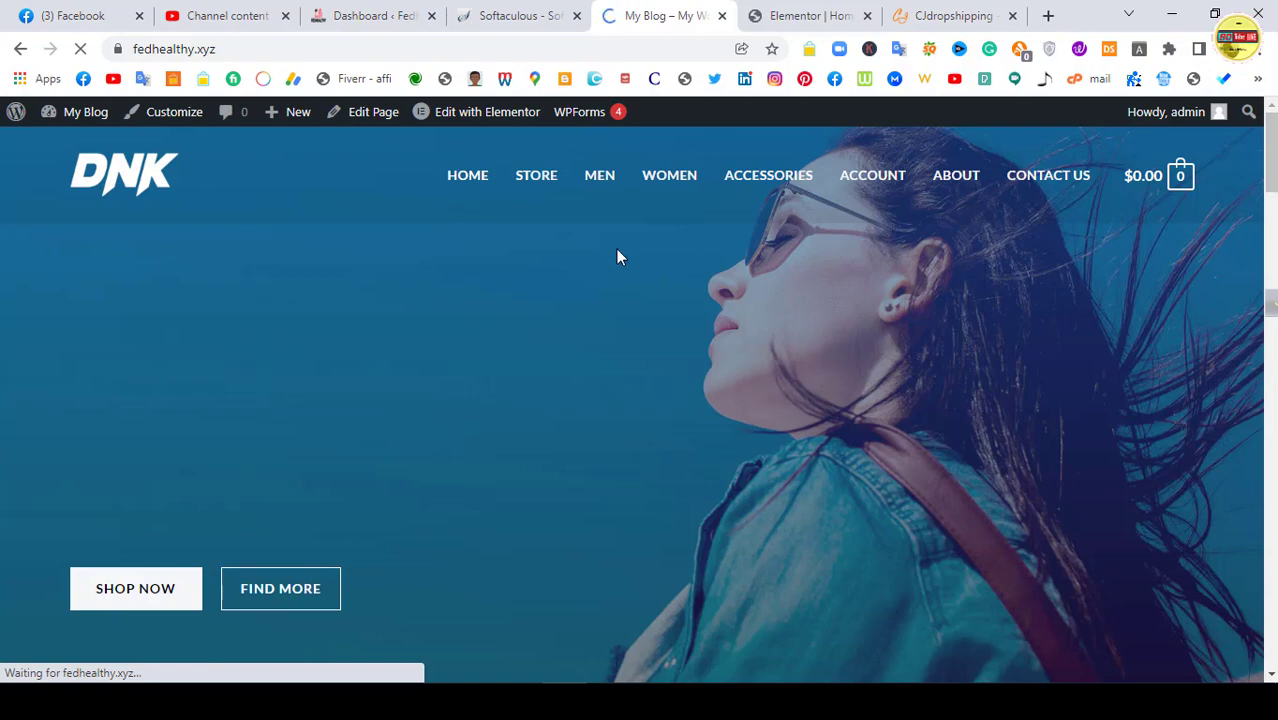
scroll(542, 246, down, 15)
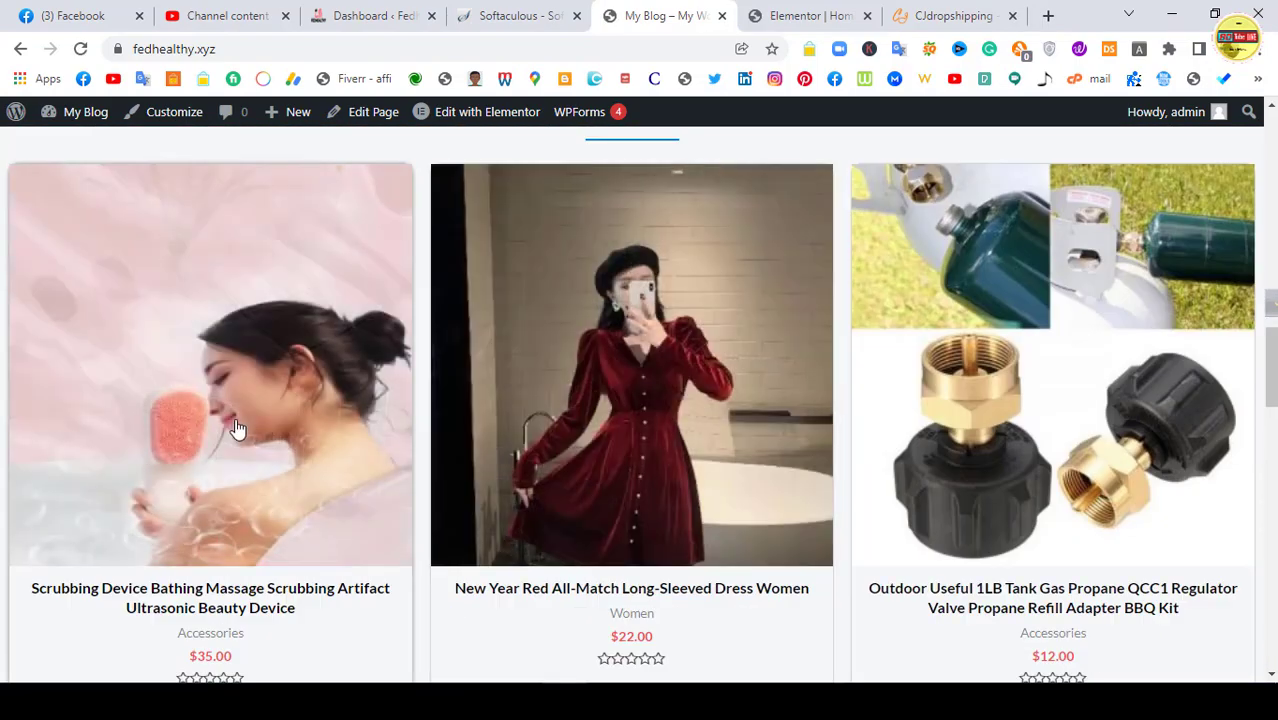
scroll(993, 371, down, 5)
scroll(759, 506, down, 5)
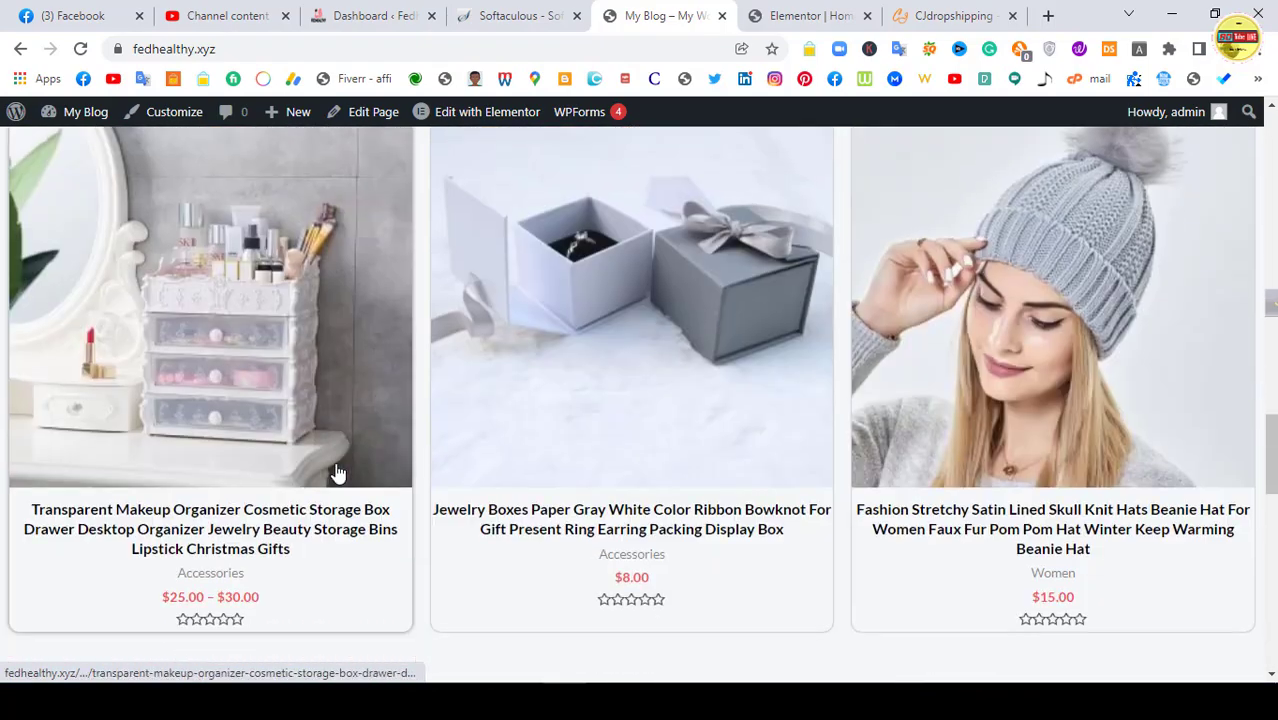
scroll(933, 391, up, 4)
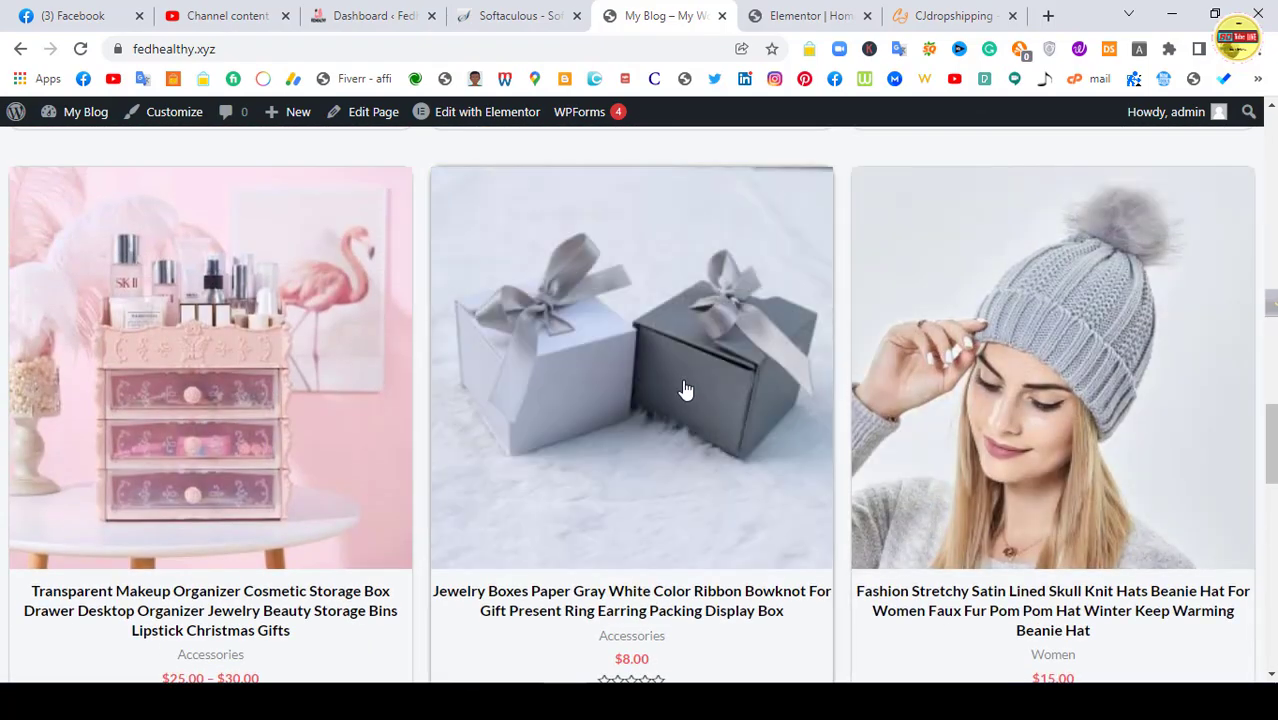
scroll(685, 391, down, 4)
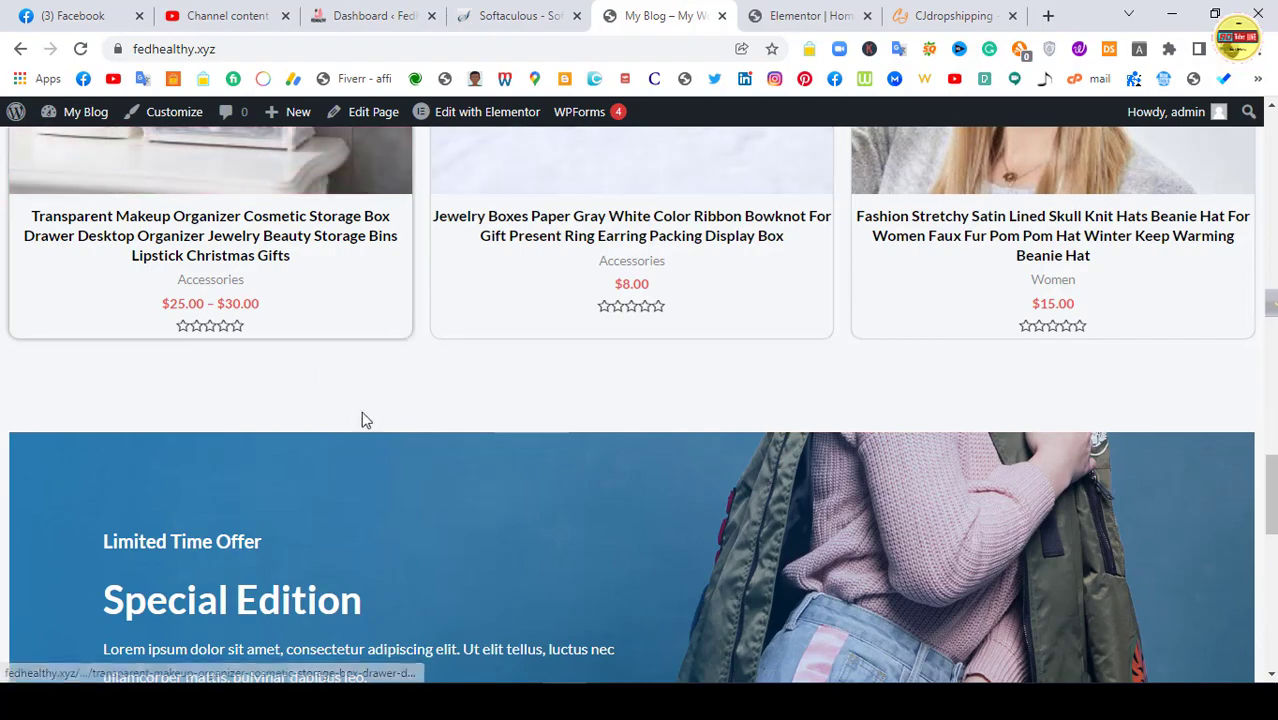
scroll(351, 419, up, 10)
scroll(432, 345, up, 10)
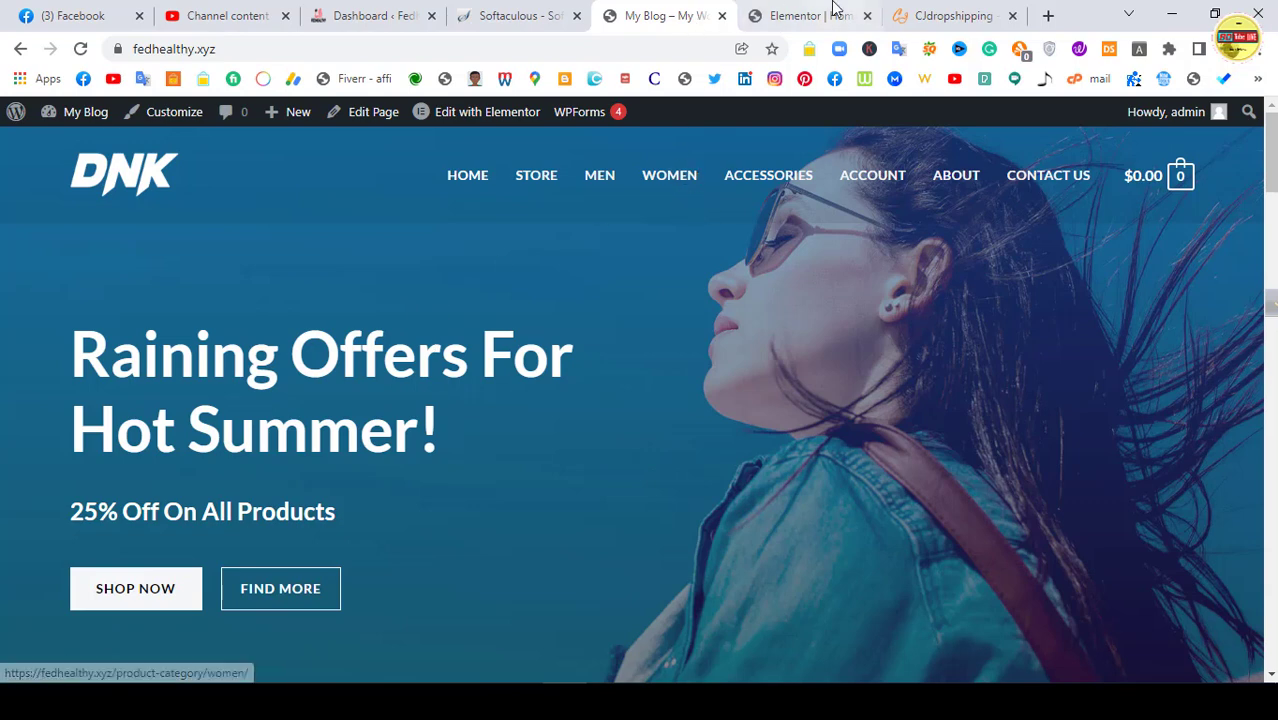
Step: Return to the WordPress dashboard and open the general WooCommerce settings
mouse_move(83, 118)
click(52, 147)
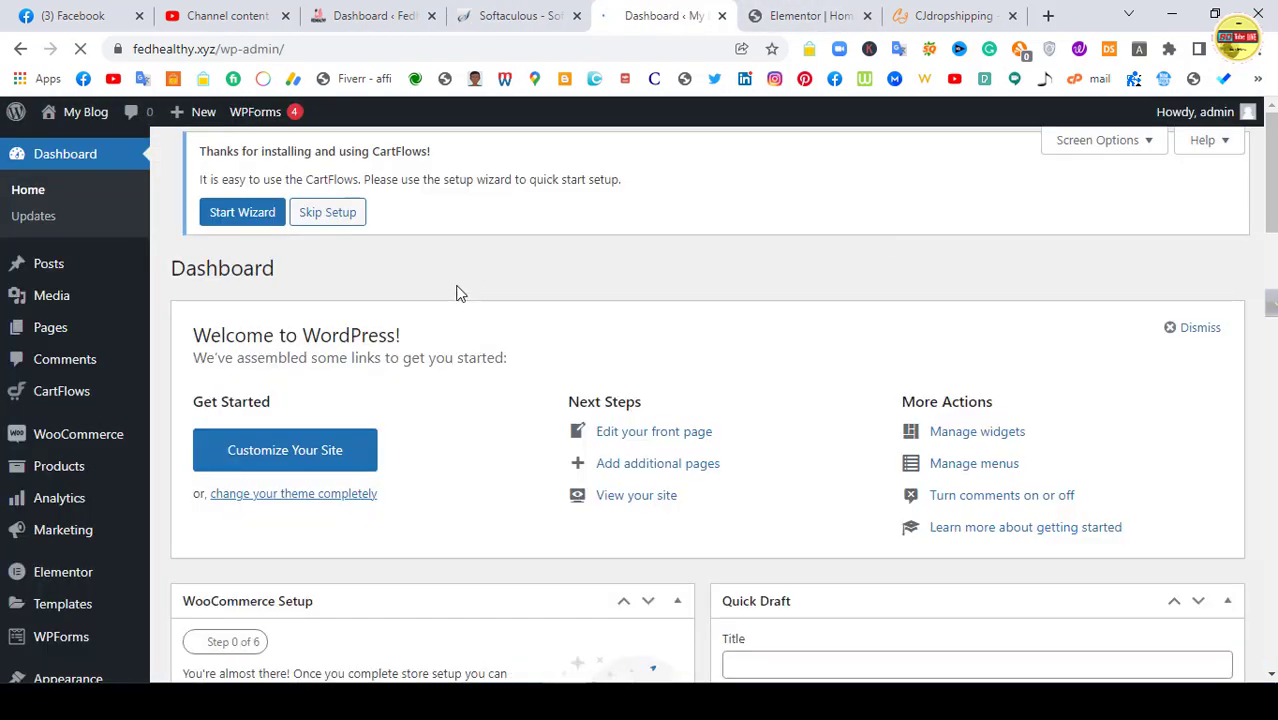
scroll(56, 403, down, 1)
scroll(57, 400, down, 1)
scroll(60, 405, up, 1)
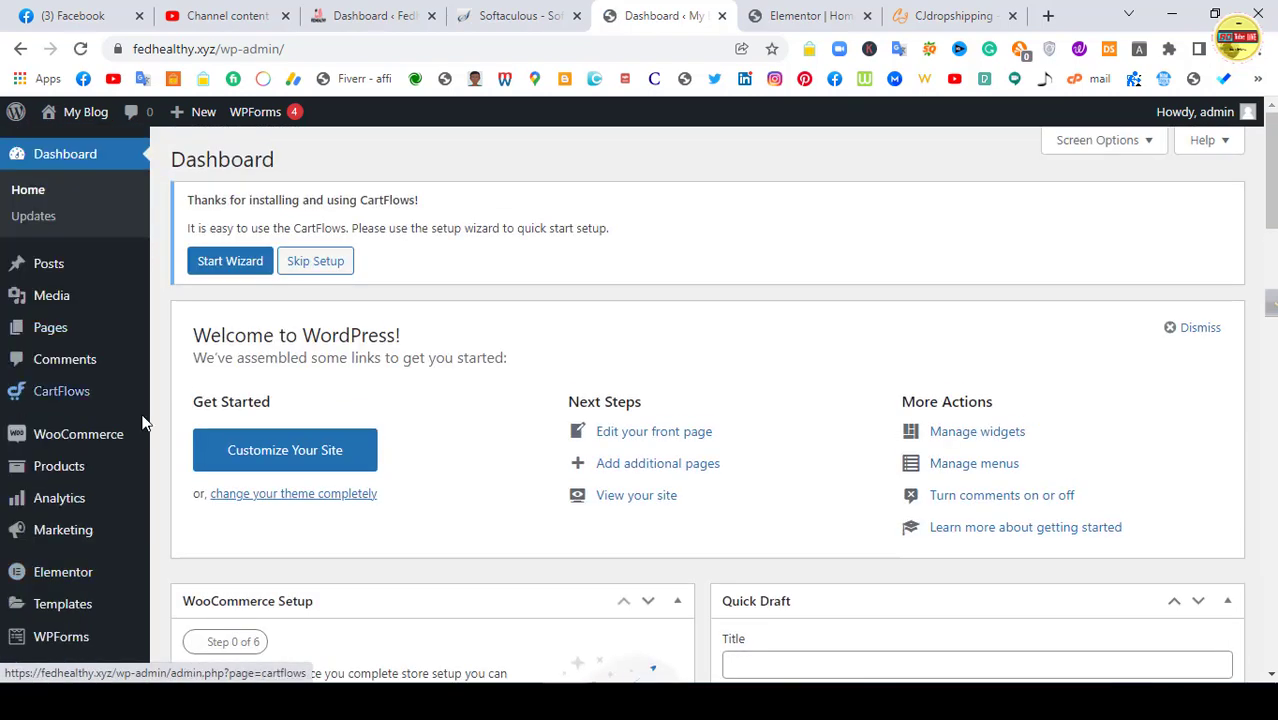
scroll(105, 408, down, 2)
mouse_move(70, 282)
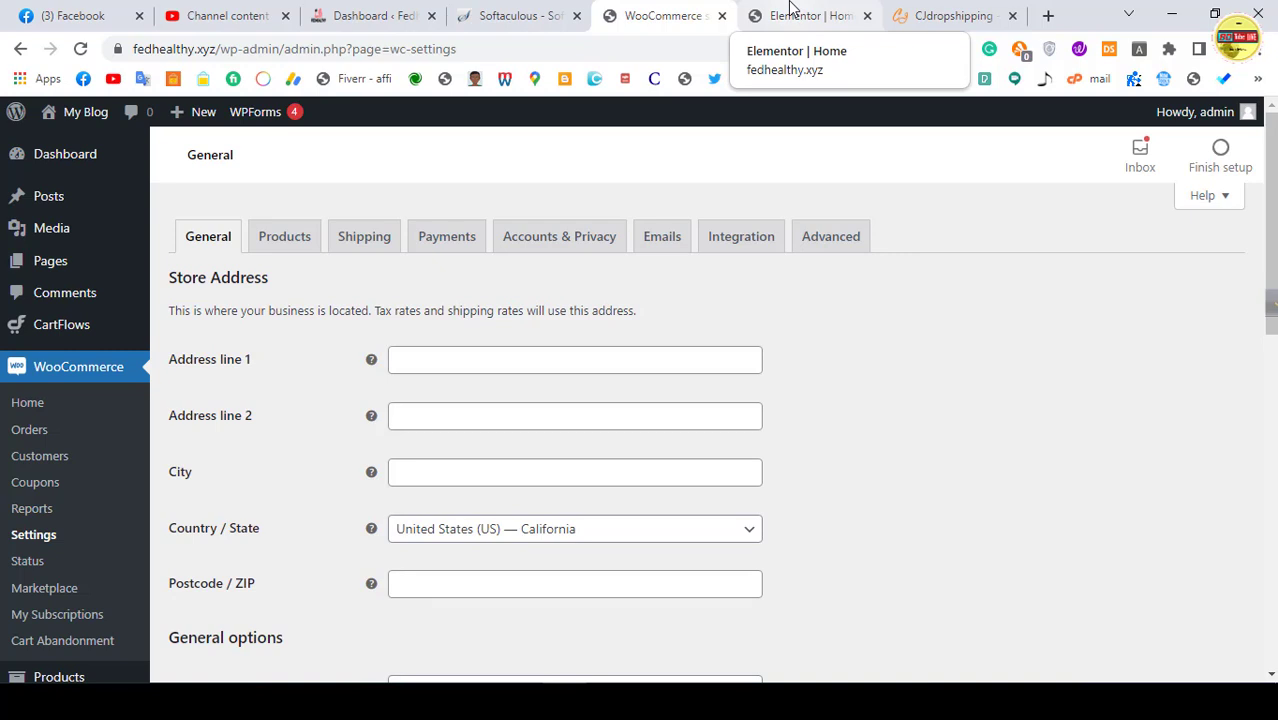
Step: Set the store currency to Bangladeshi taka and save the WooCommerce settings
scroll(448, 357, down, 4)
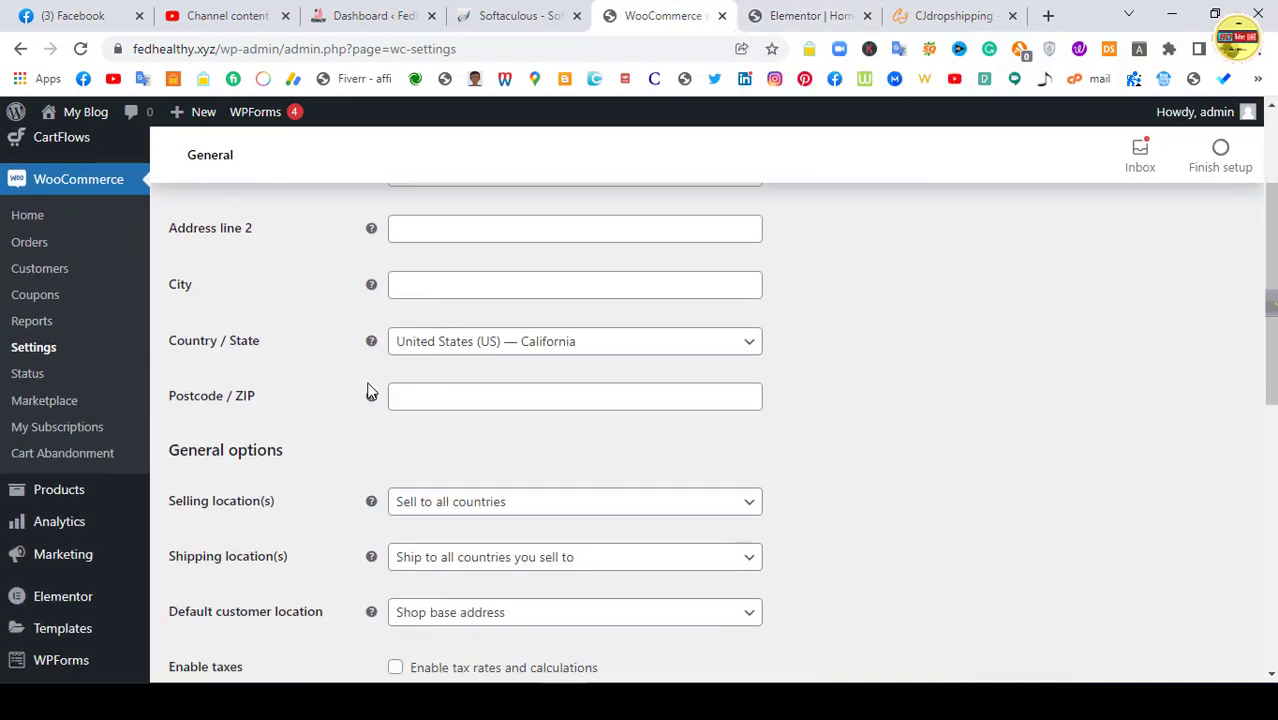
scroll(366, 385, down, 2)
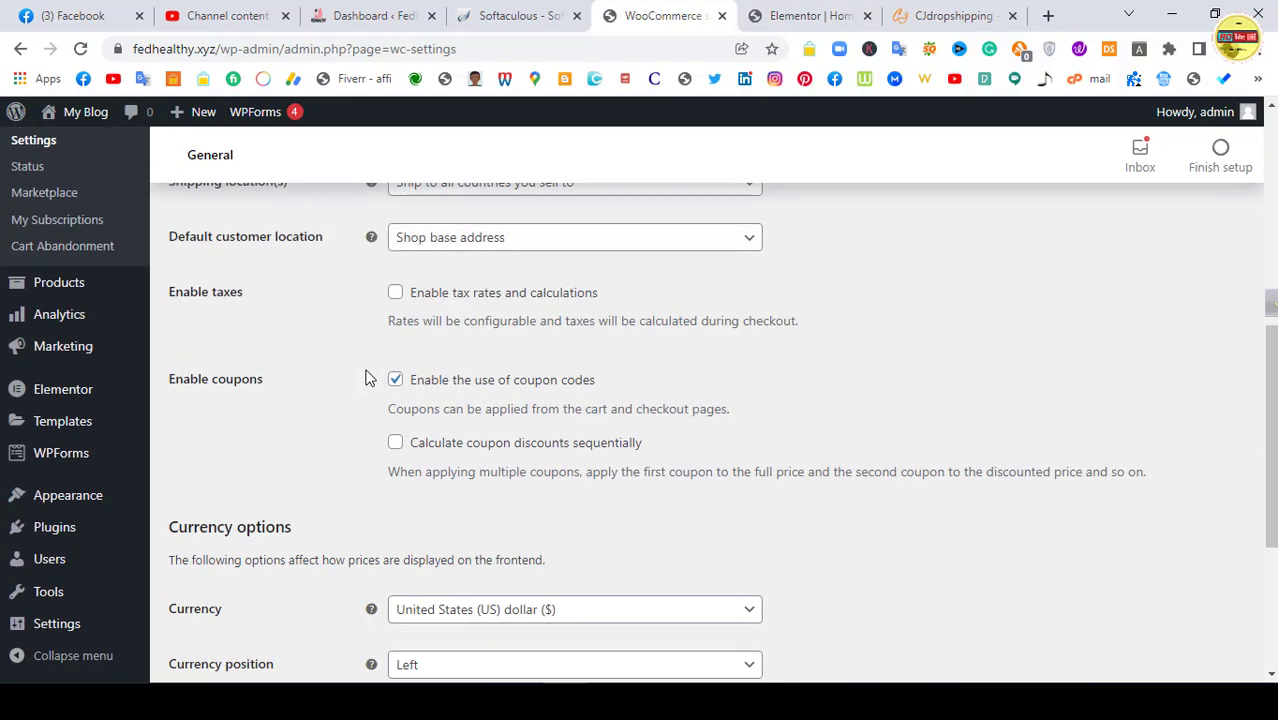
scroll(366, 378, down, 2)
scroll(228, 363, down, 1)
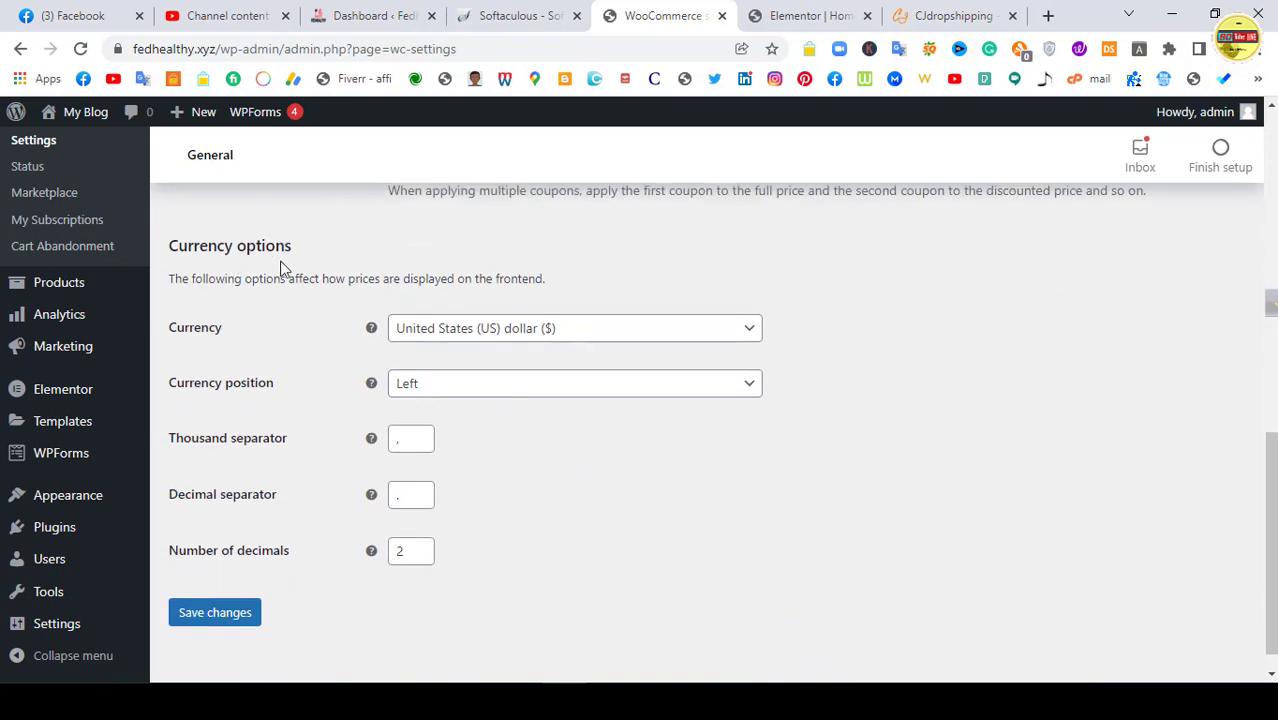
click(612, 332)
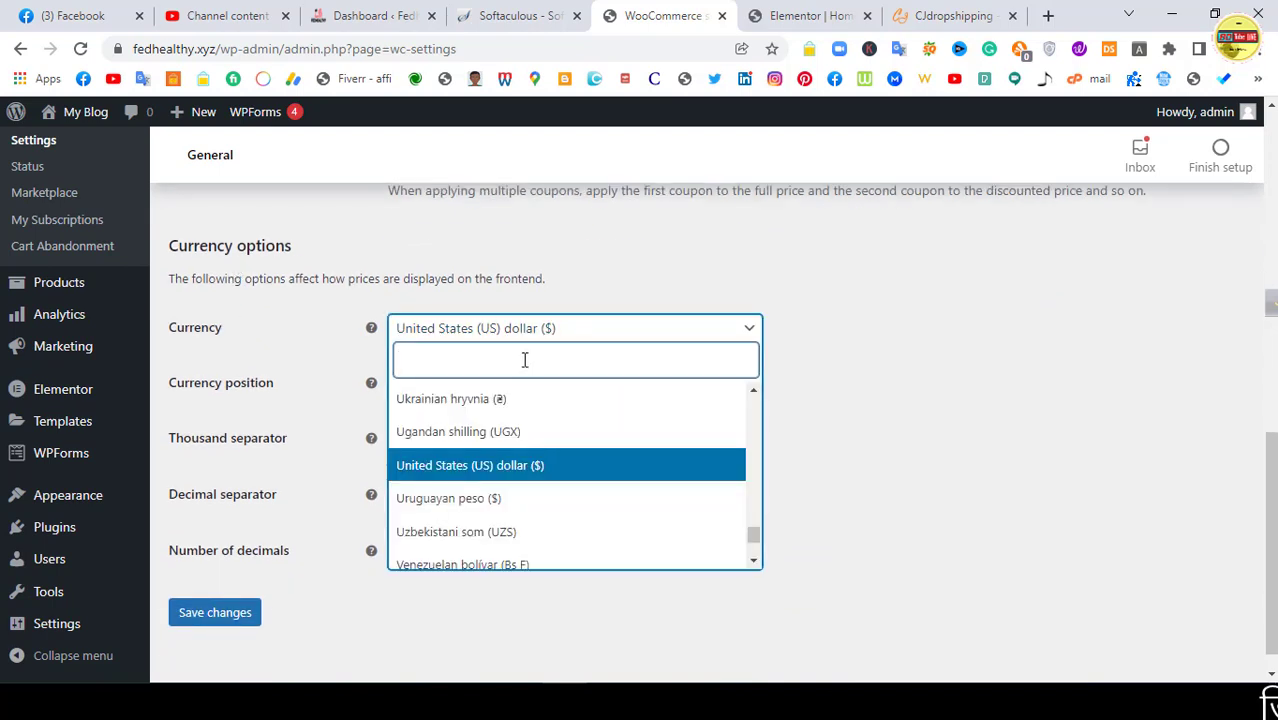
text(bangladeshi)
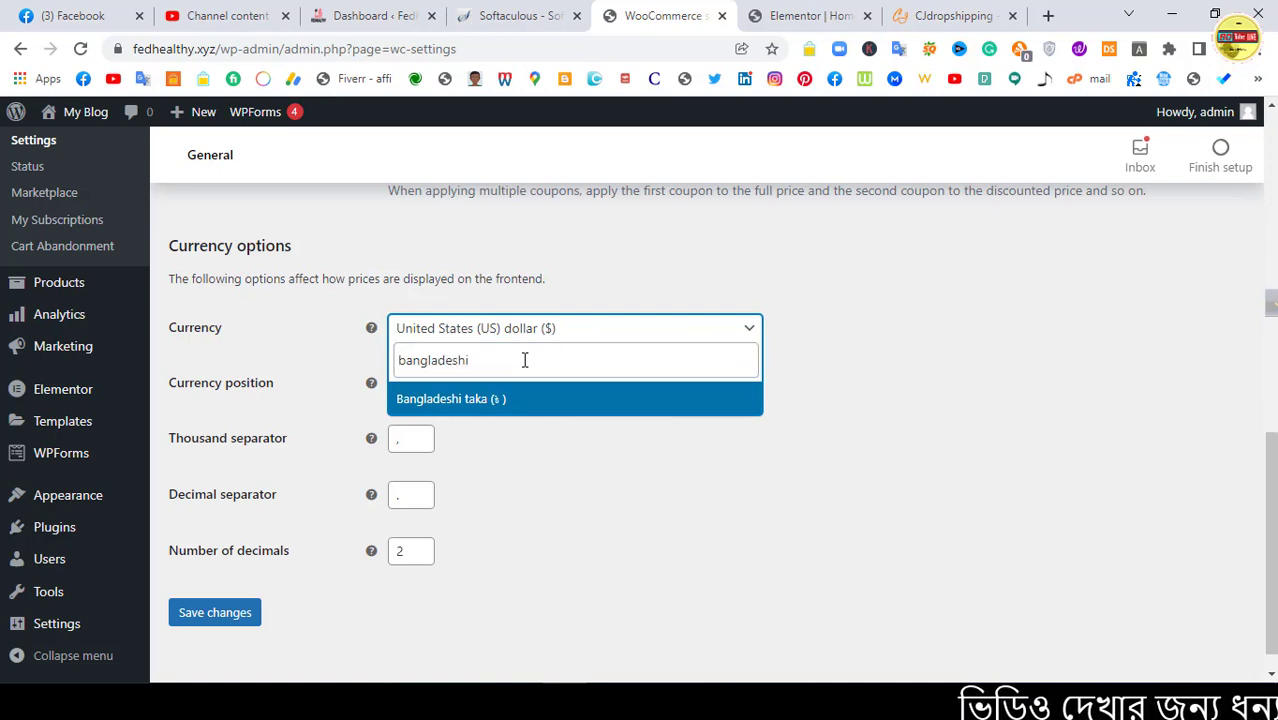
click(528, 405)
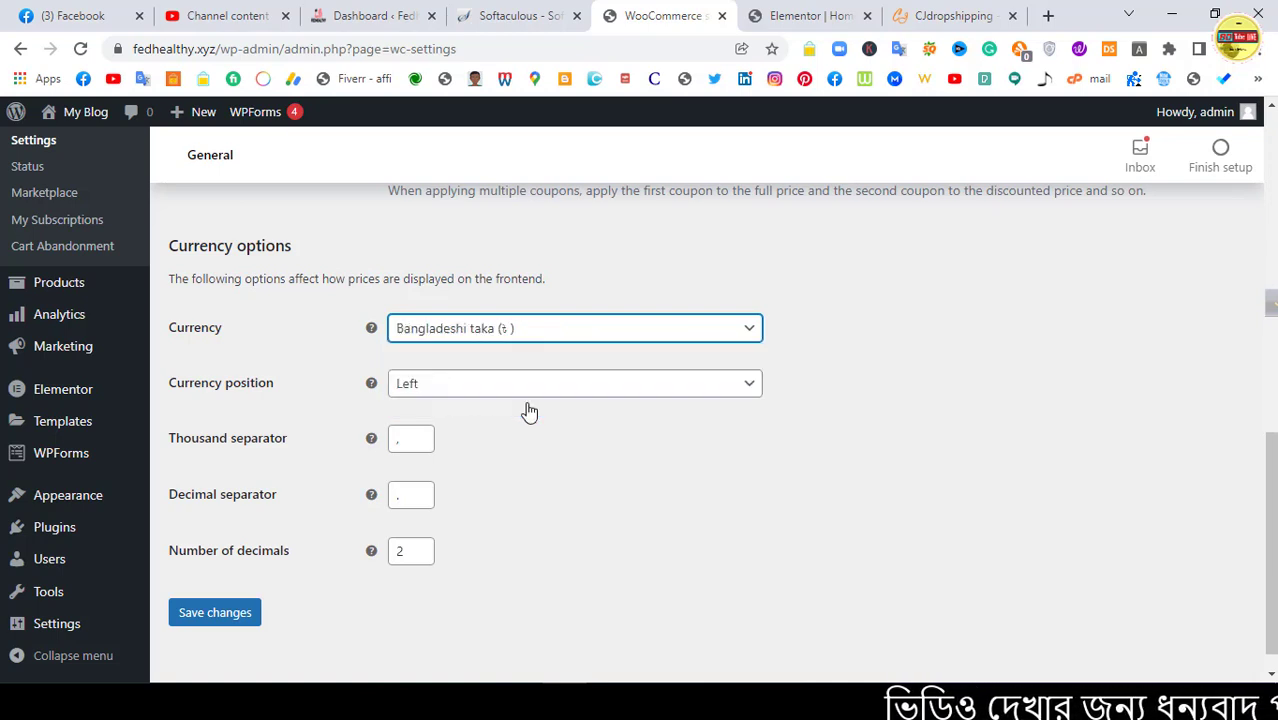
click(218, 614)
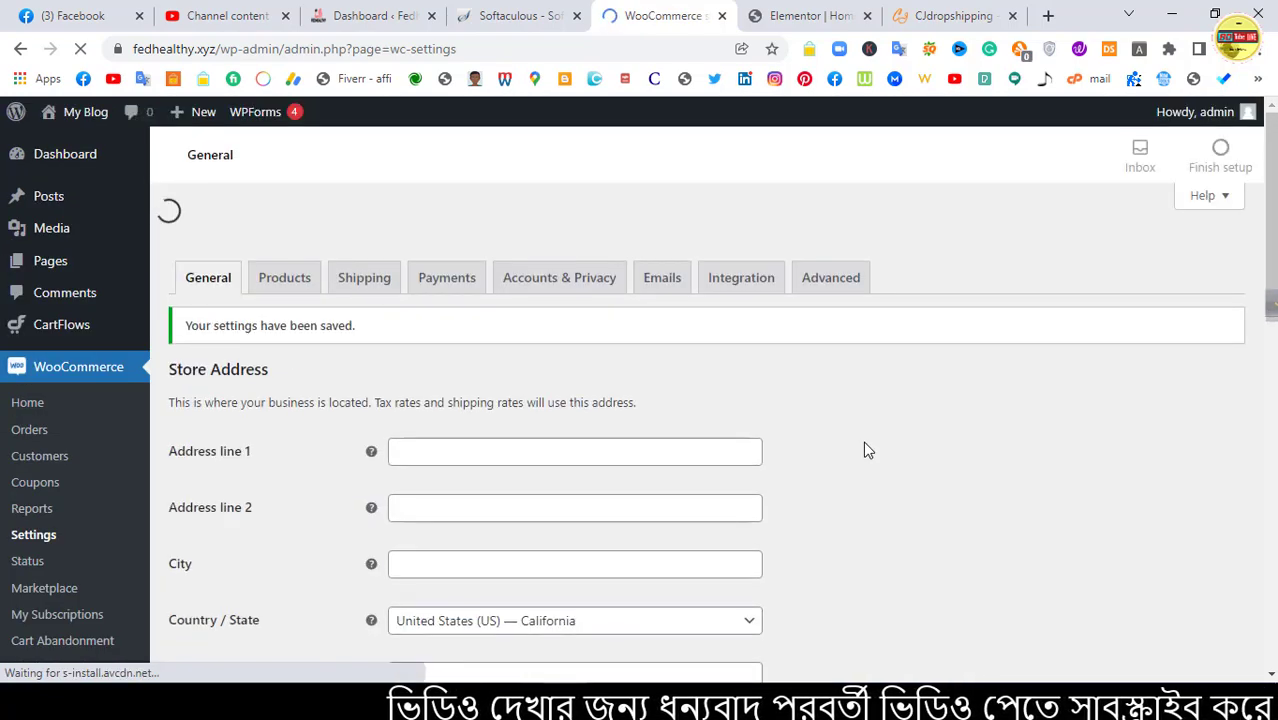
Step: Switch to the CJdropshipping site and look through its home page
click(818, 12)
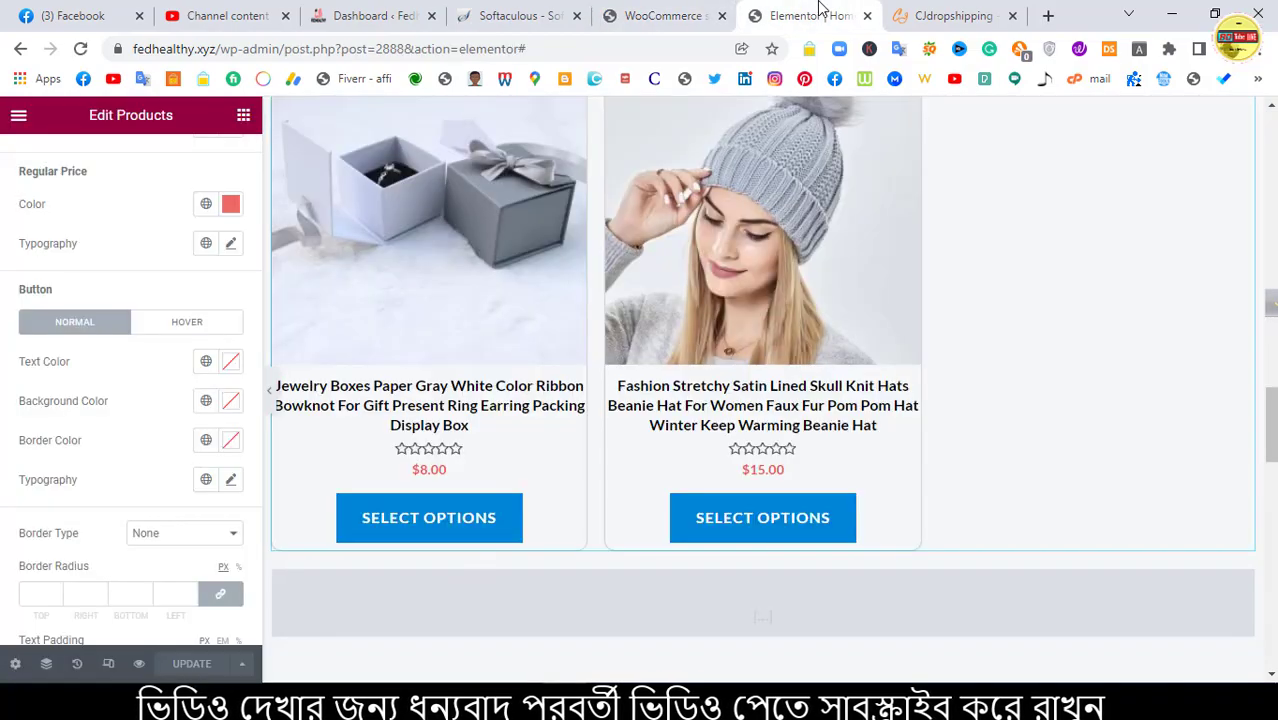
click(950, 15)
scroll(845, 290, down, 5)
scroll(845, 290, up, 15)
scroll(843, 274, up, 6)
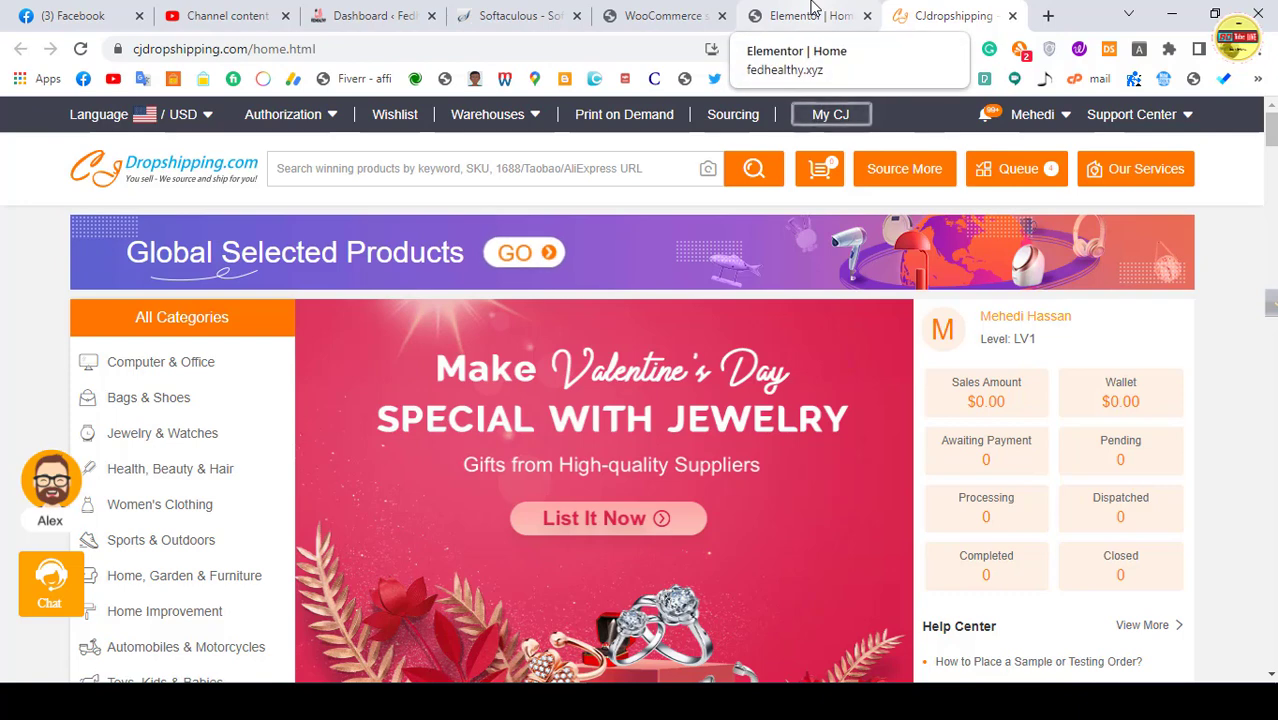
Step: Go back from the WooCommerce settings to the WordPress dashboard's home page
click(651, 12)
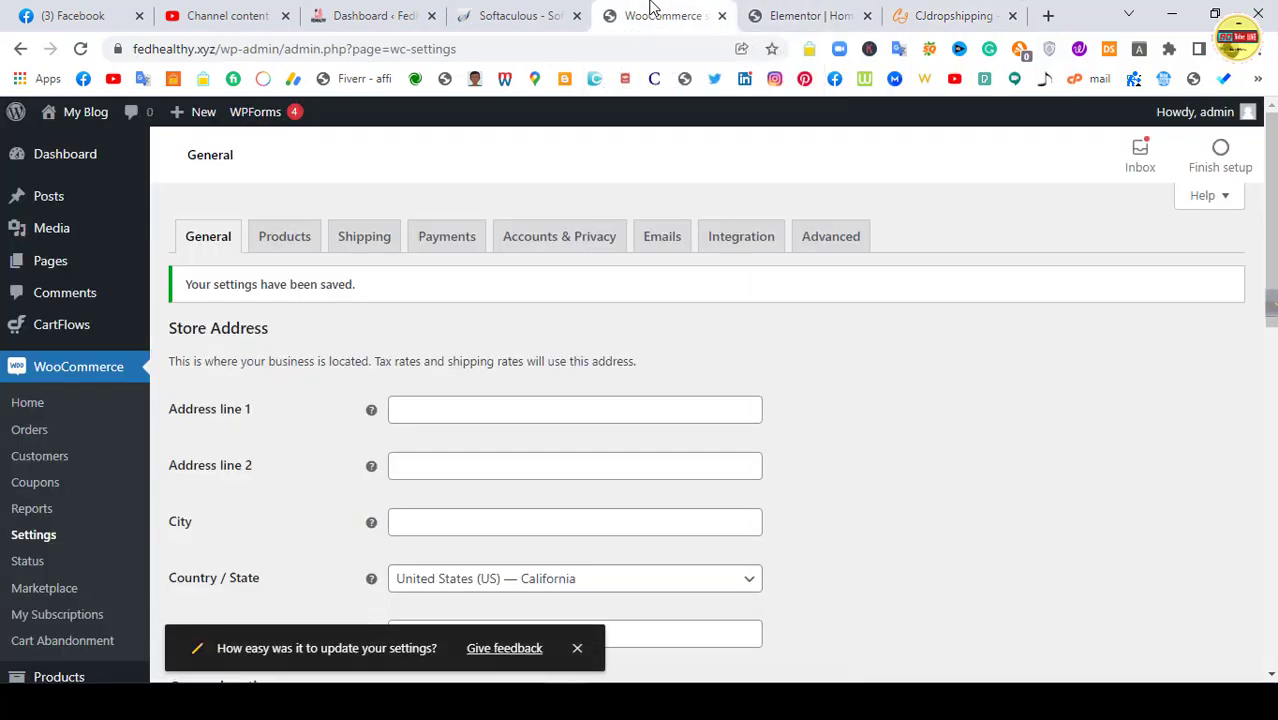
mouse_move(55, 150)
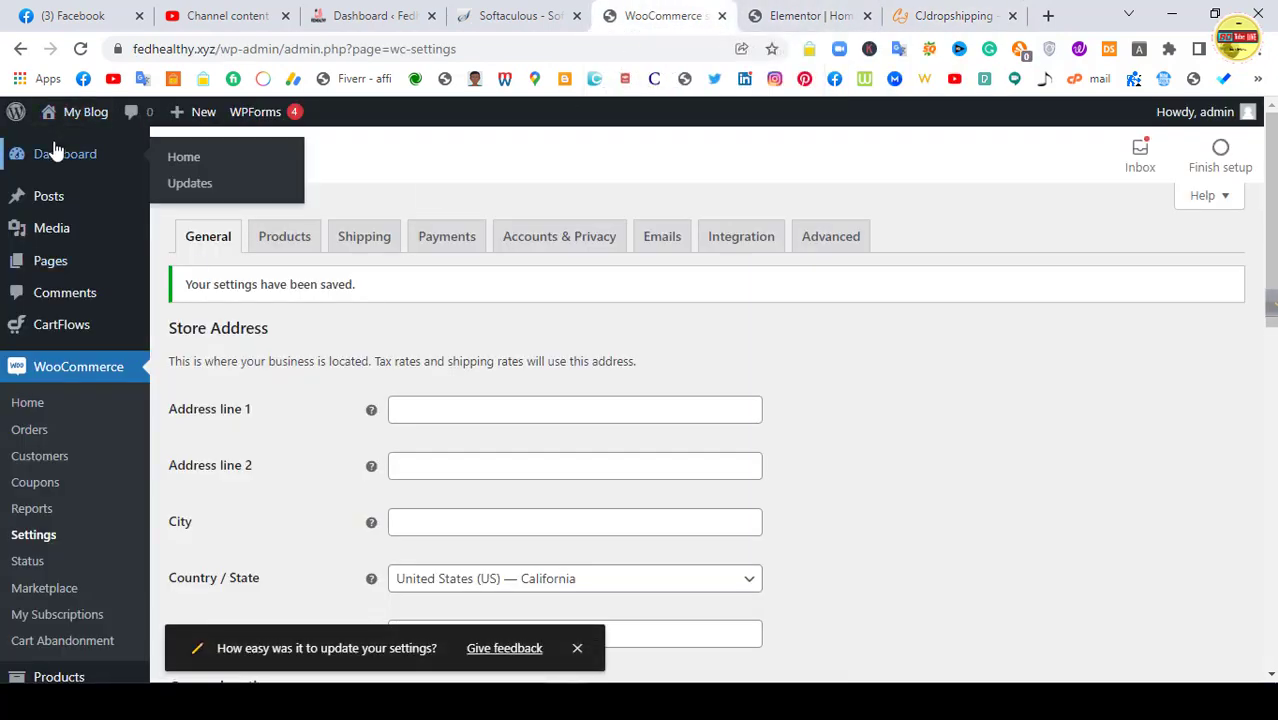
click(184, 158)
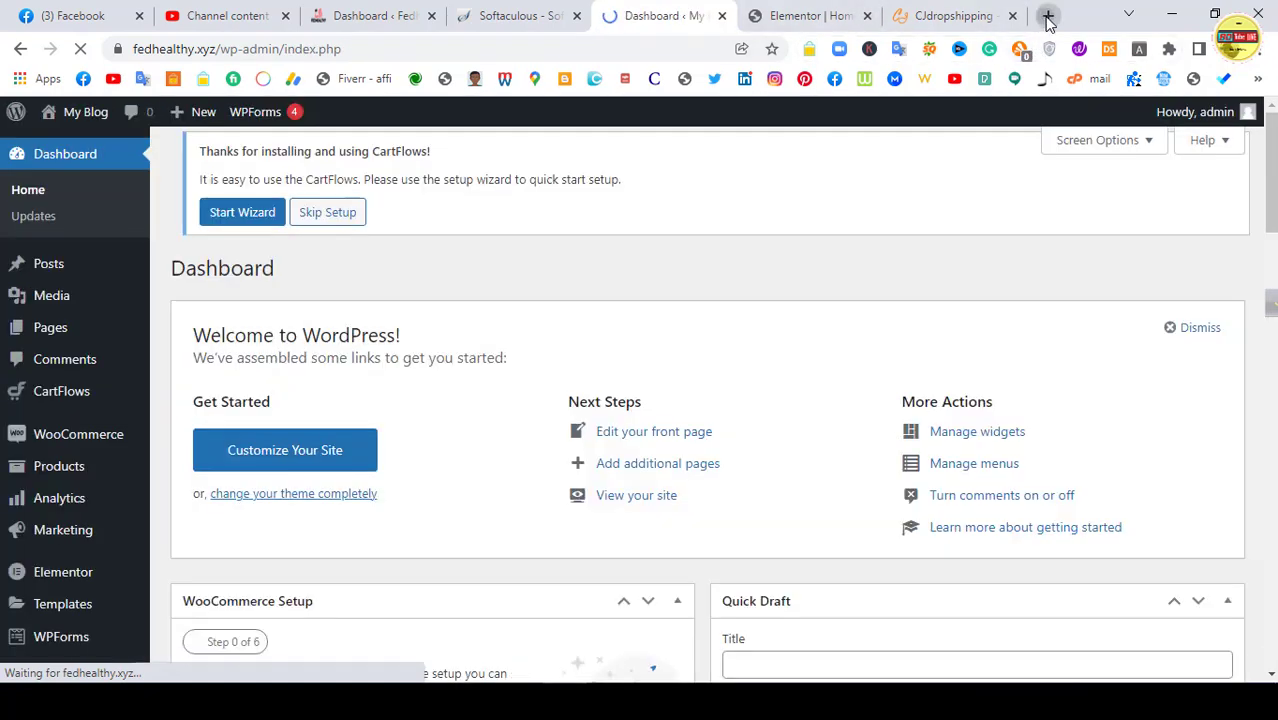
Step: Open the Fiverr website in a new browser tab and look over its home page
click(1048, 15)
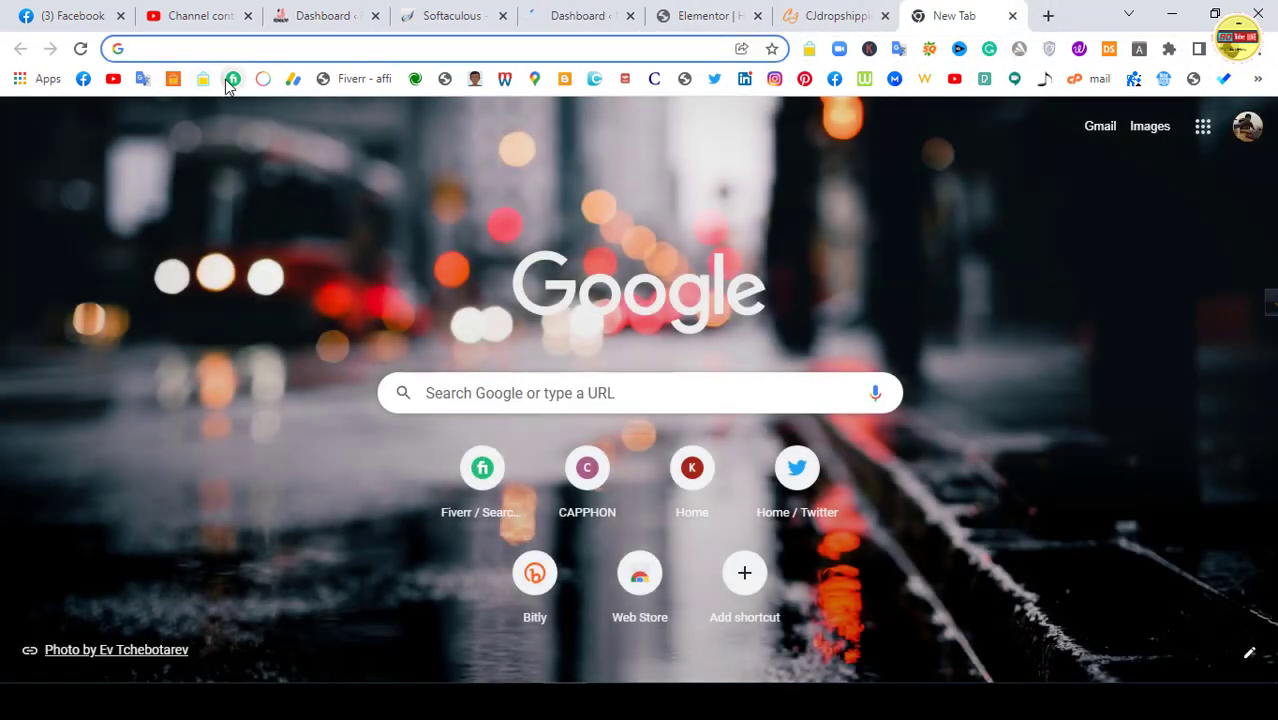
click(231, 78)
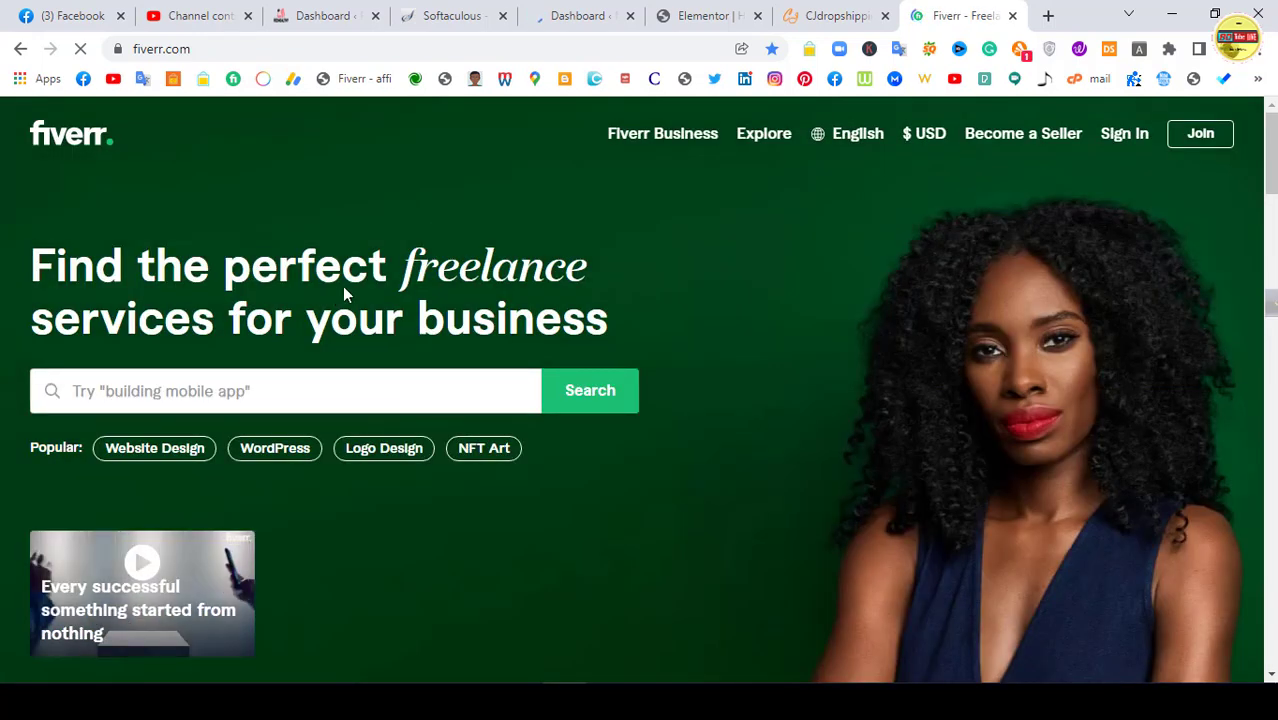
scroll(307, 372, down, 3)
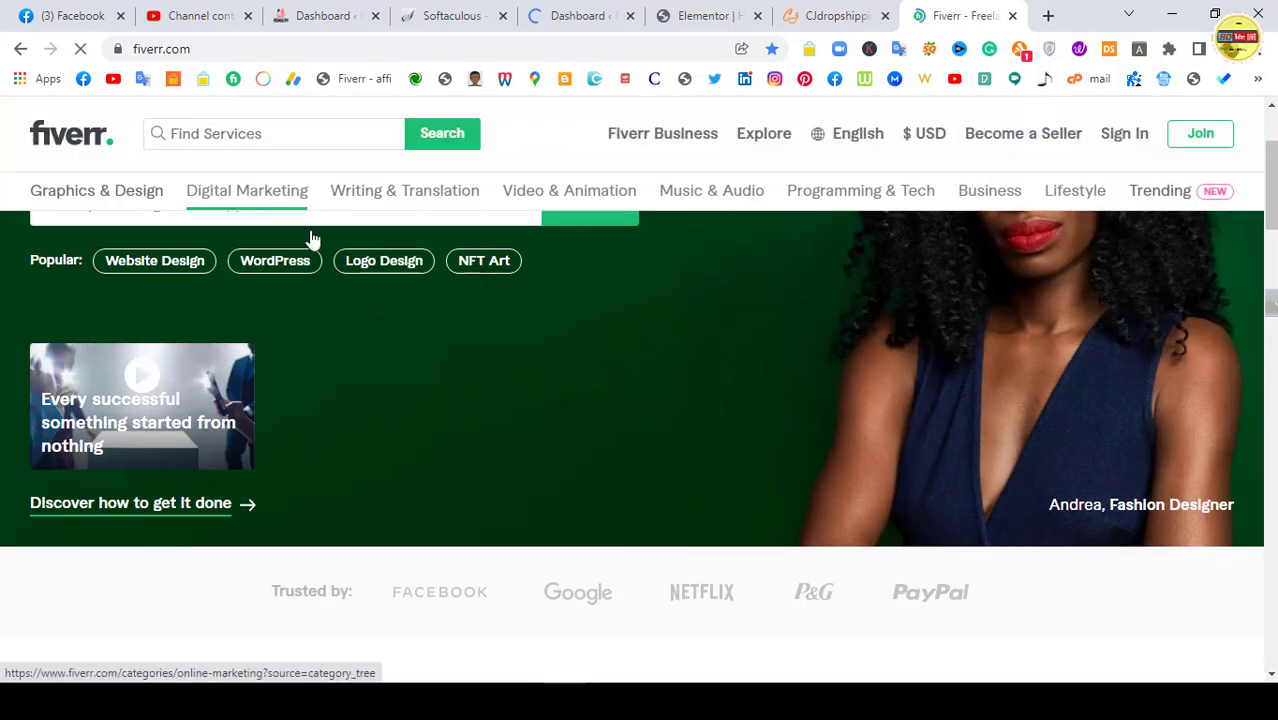
scroll(251, 220, up, 3)
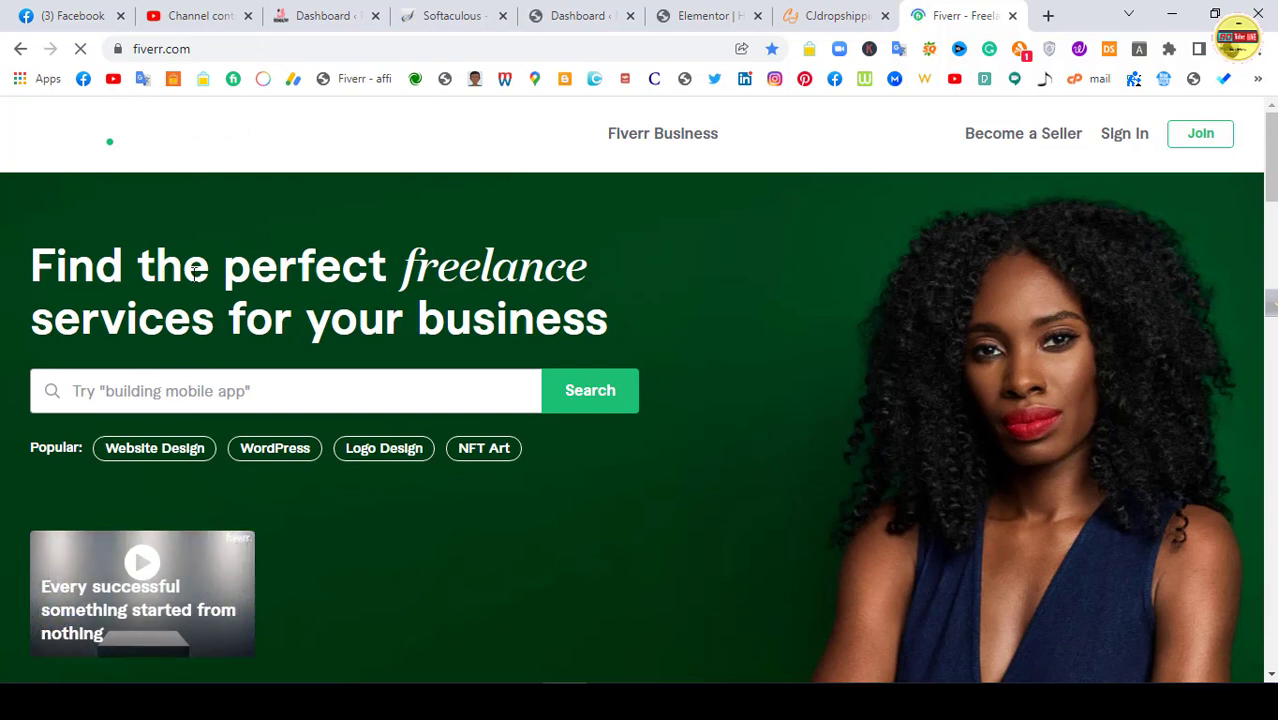
scroll(215, 250, down, 2)
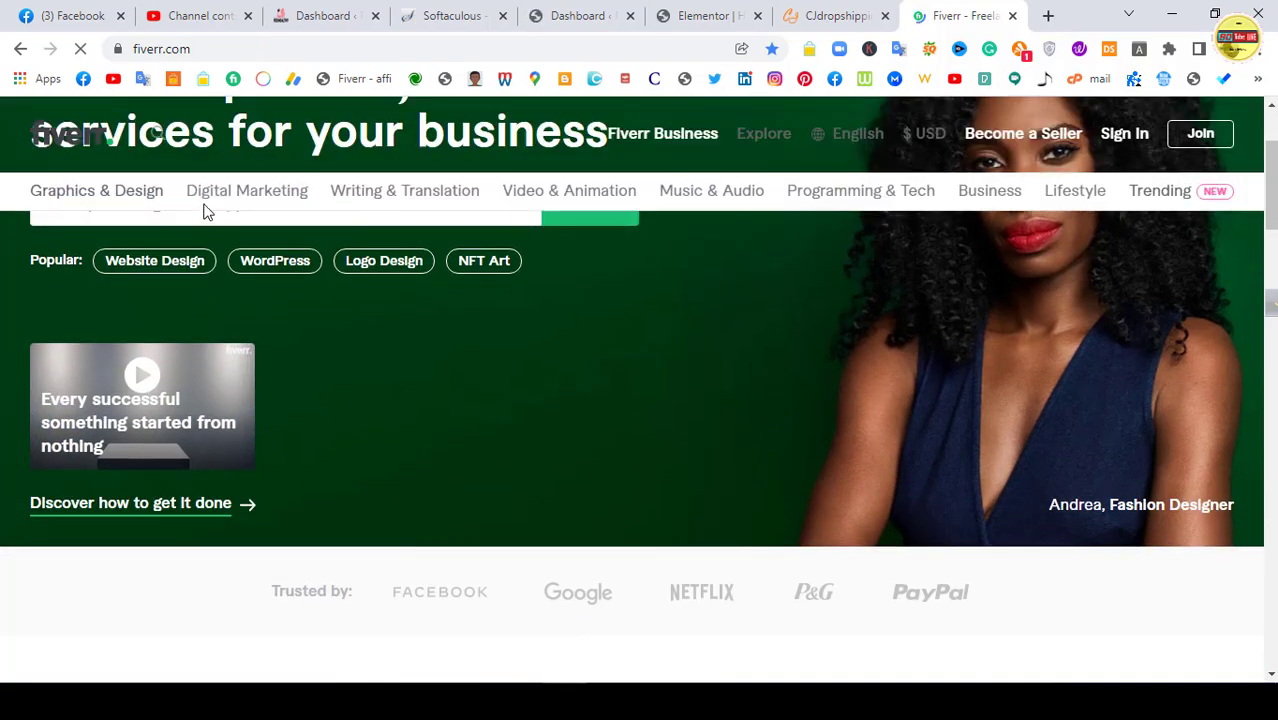
scroll(200, 220, up, 1)
scroll(262, 141, down, 2)
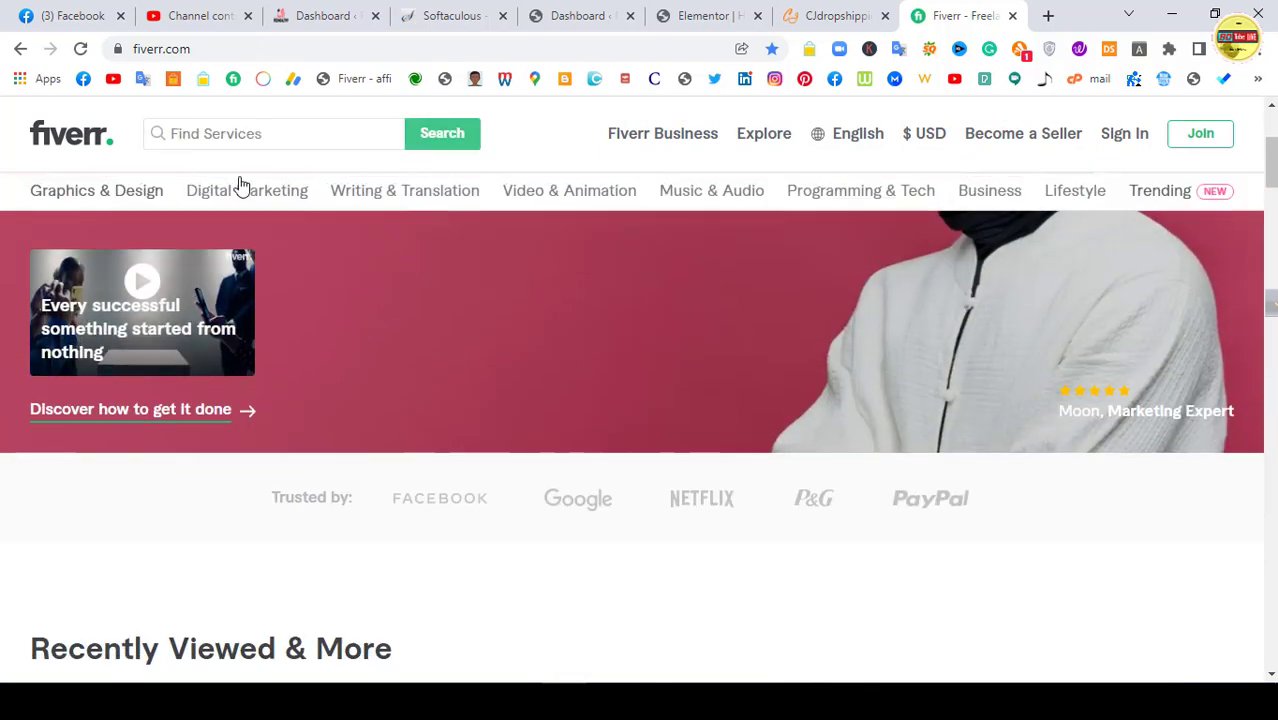
Step: Search Fiverr's services for "cj dropshipping" using the matching suggestion
click(260, 133)
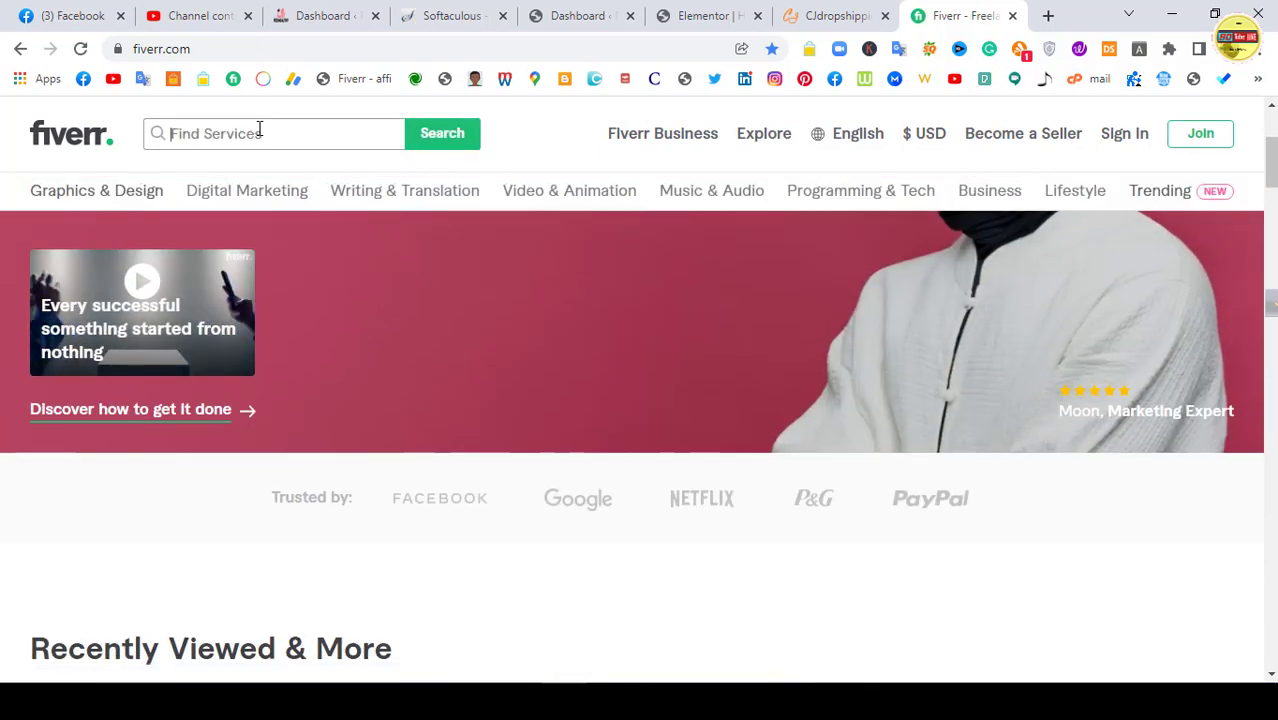
text(cj d)
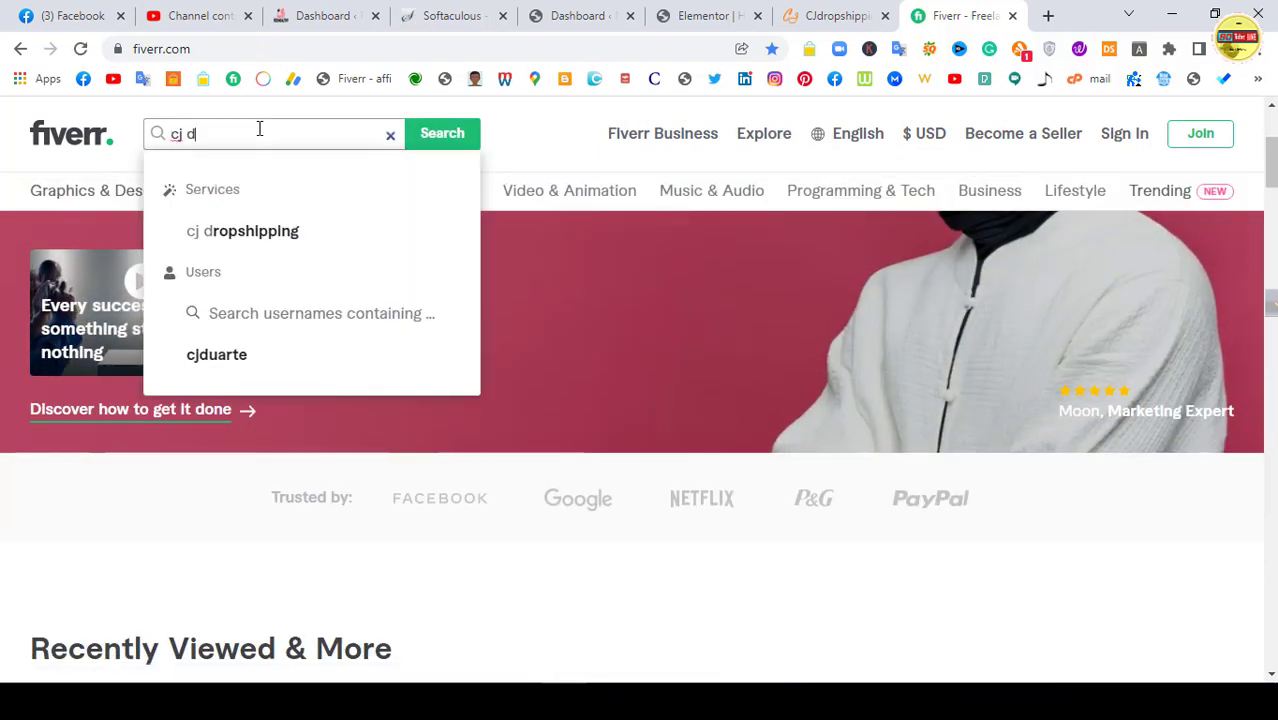
text(ropshipping)
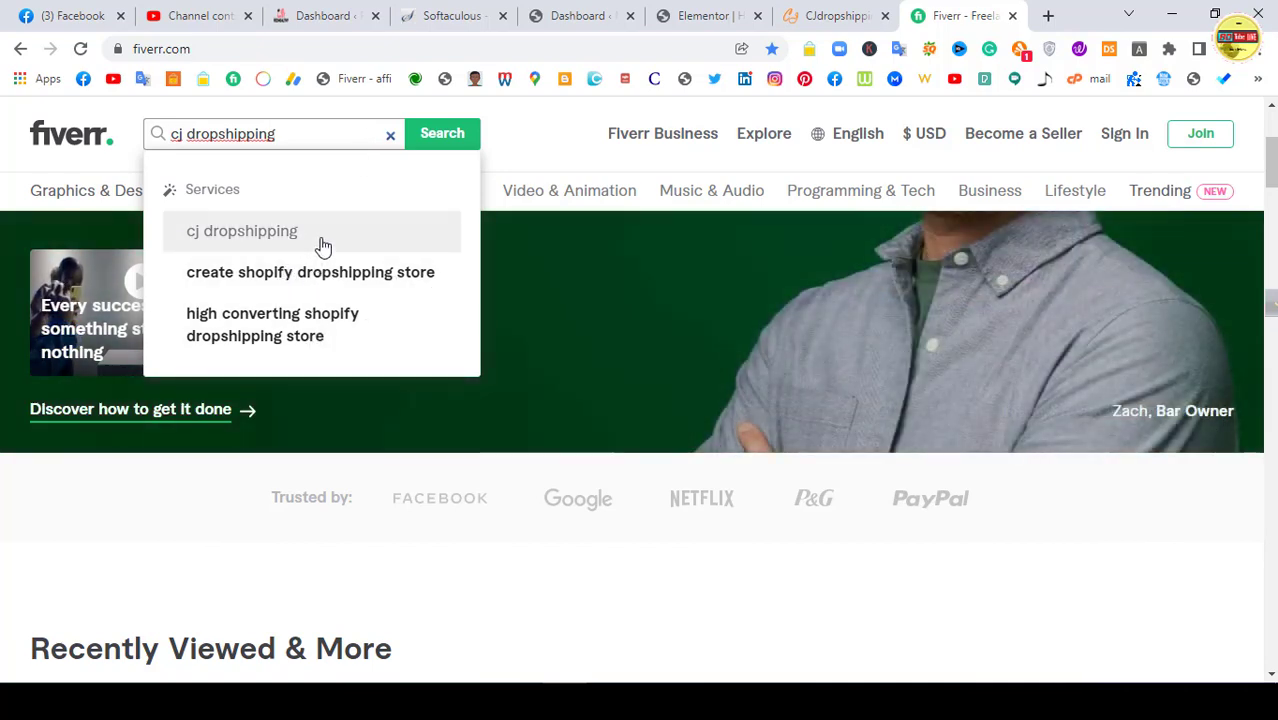
click(322, 246)
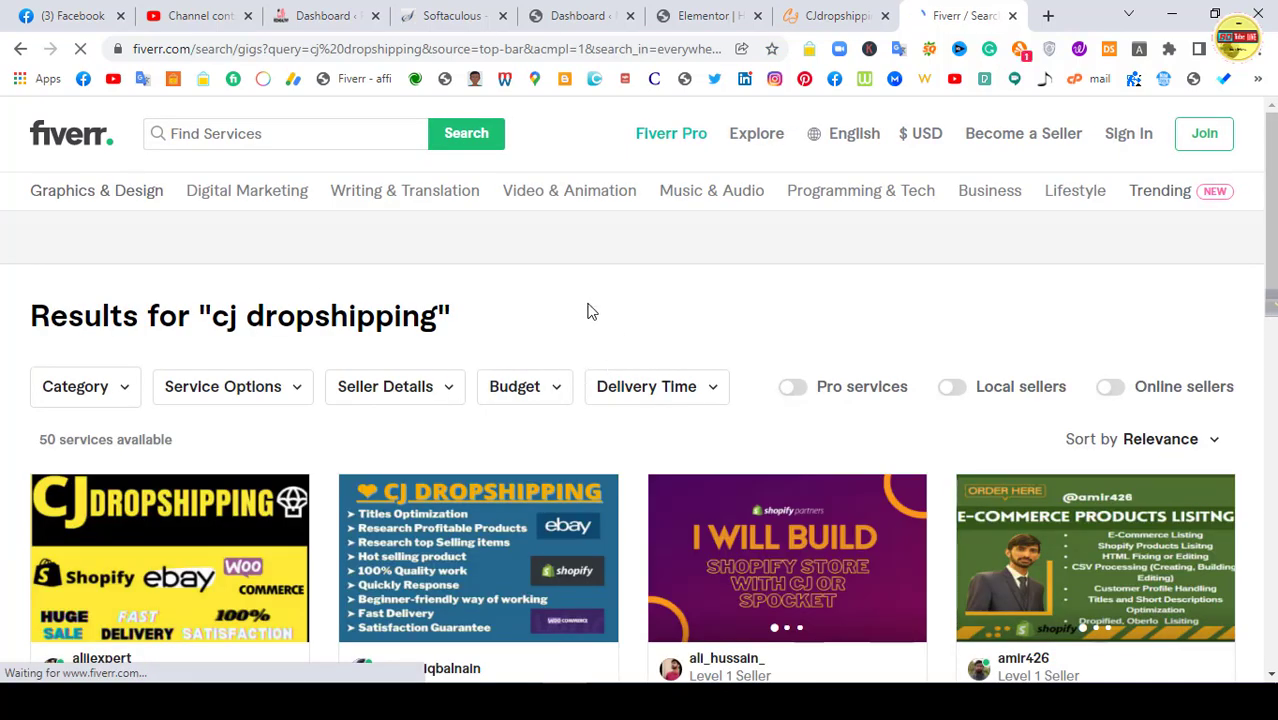
Step: Look through the cj dropshipping gig results, comparing the offered services, seller levels, ratings and starting prices
scroll(588, 312, down, 3)
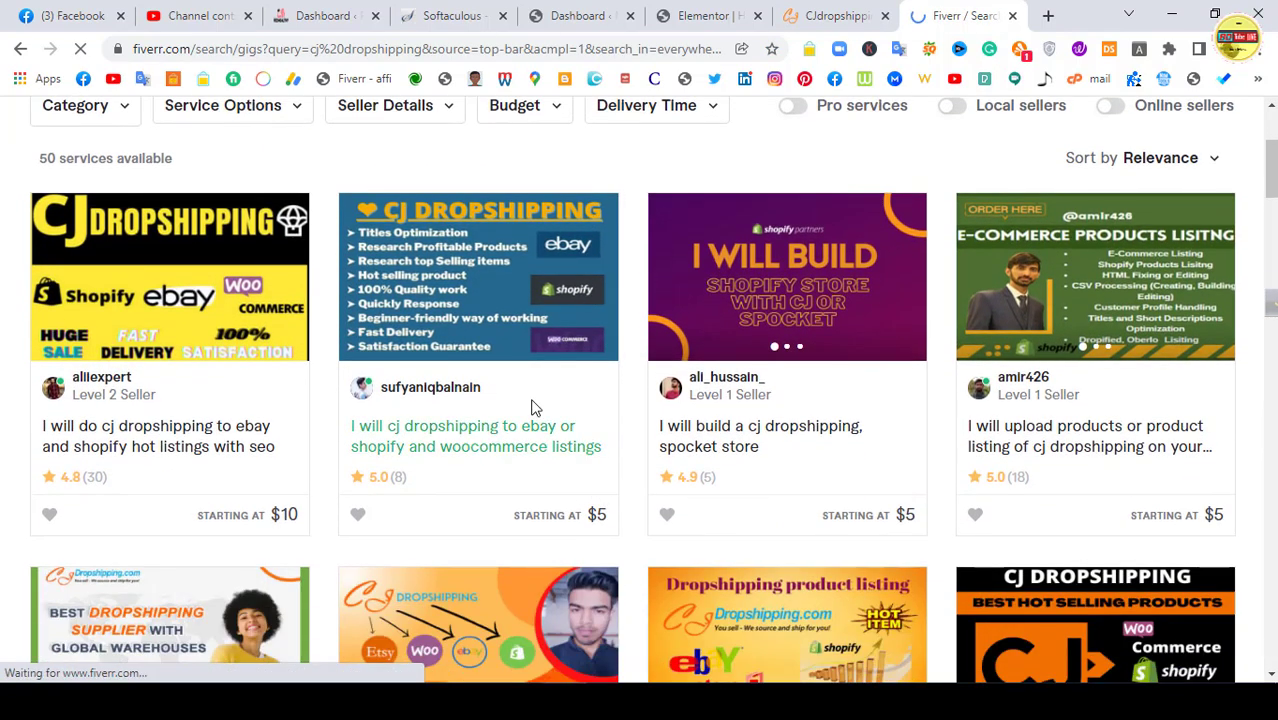
scroll(538, 278, up, 2)
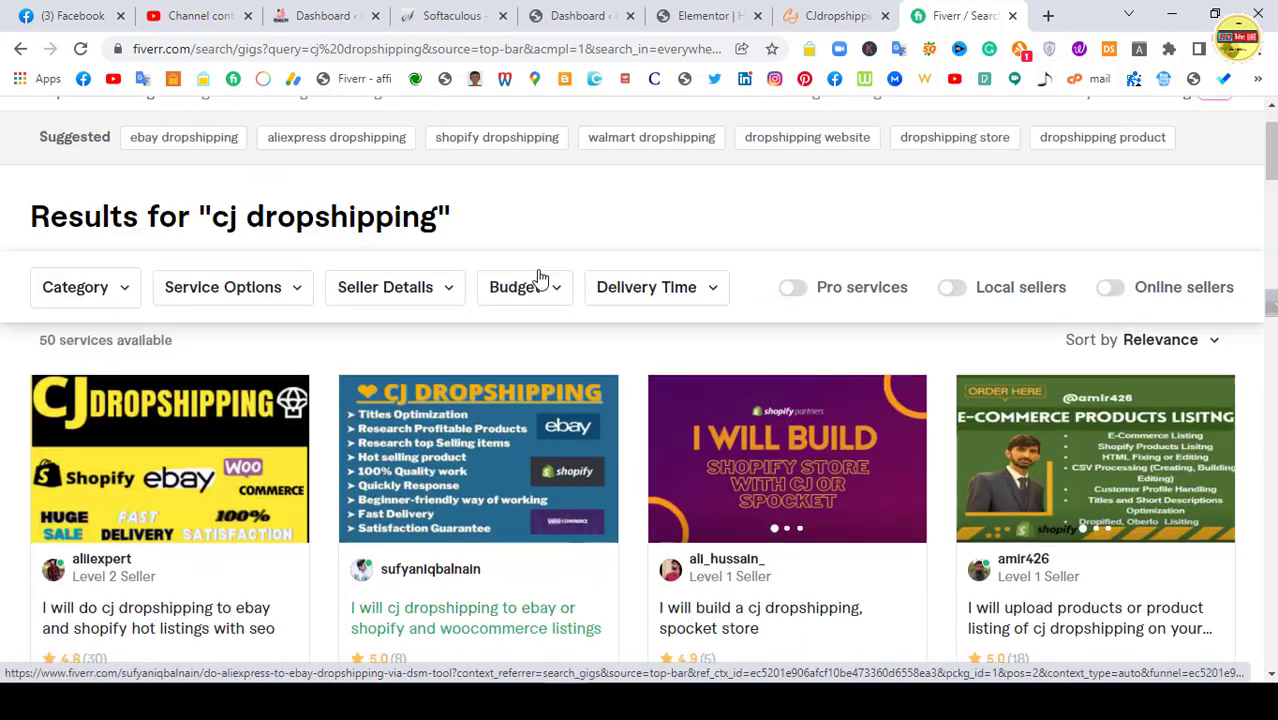
scroll(70, 345, down, 2)
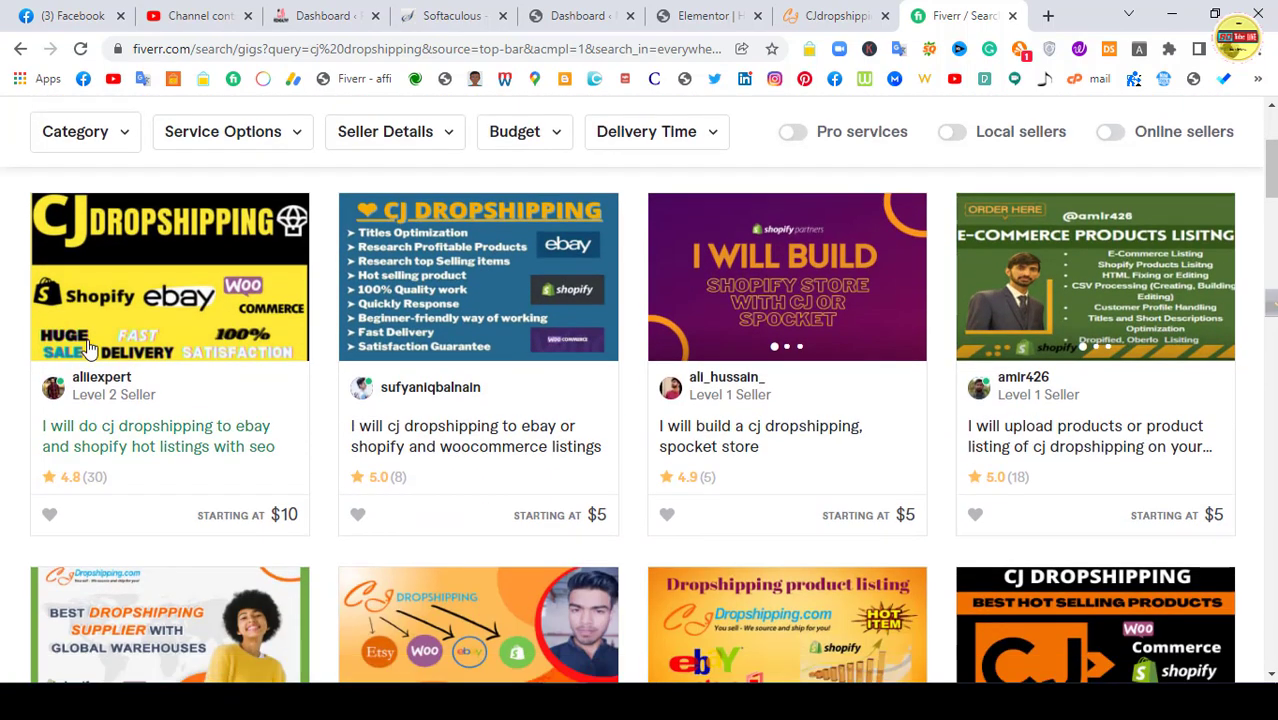
scroll(337, 424, down, 1)
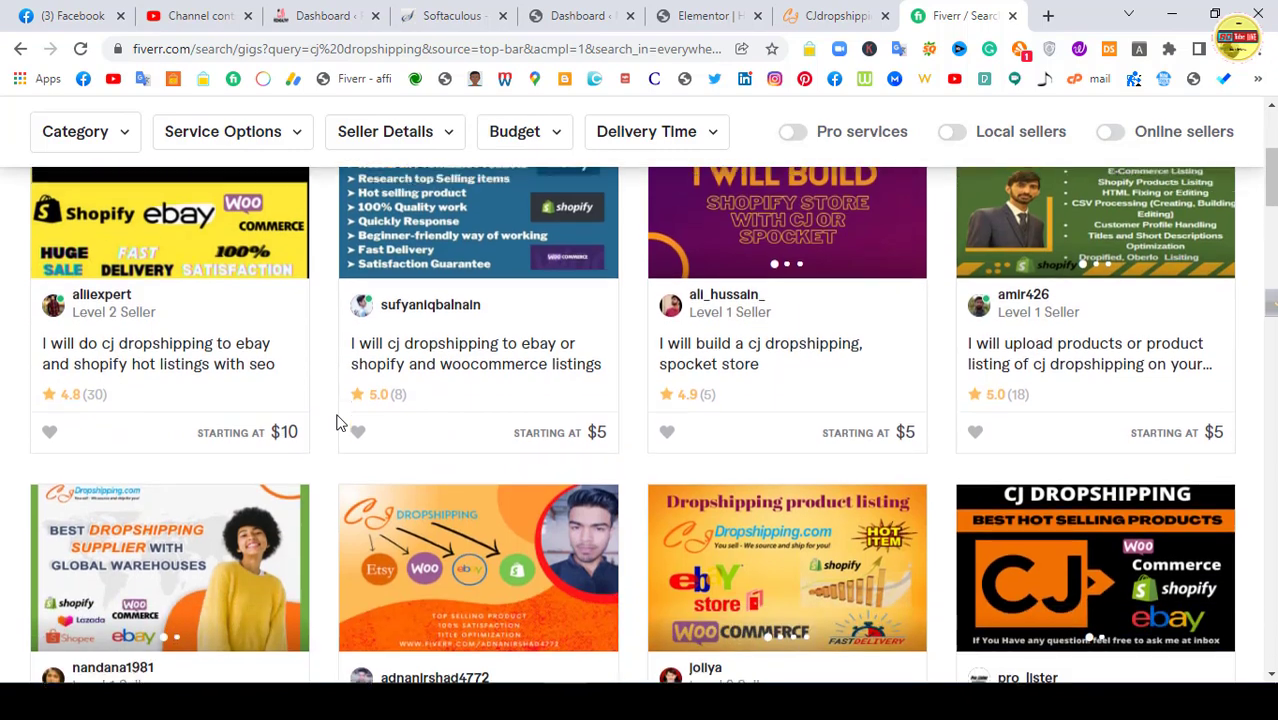
scroll(337, 424, down, 2)
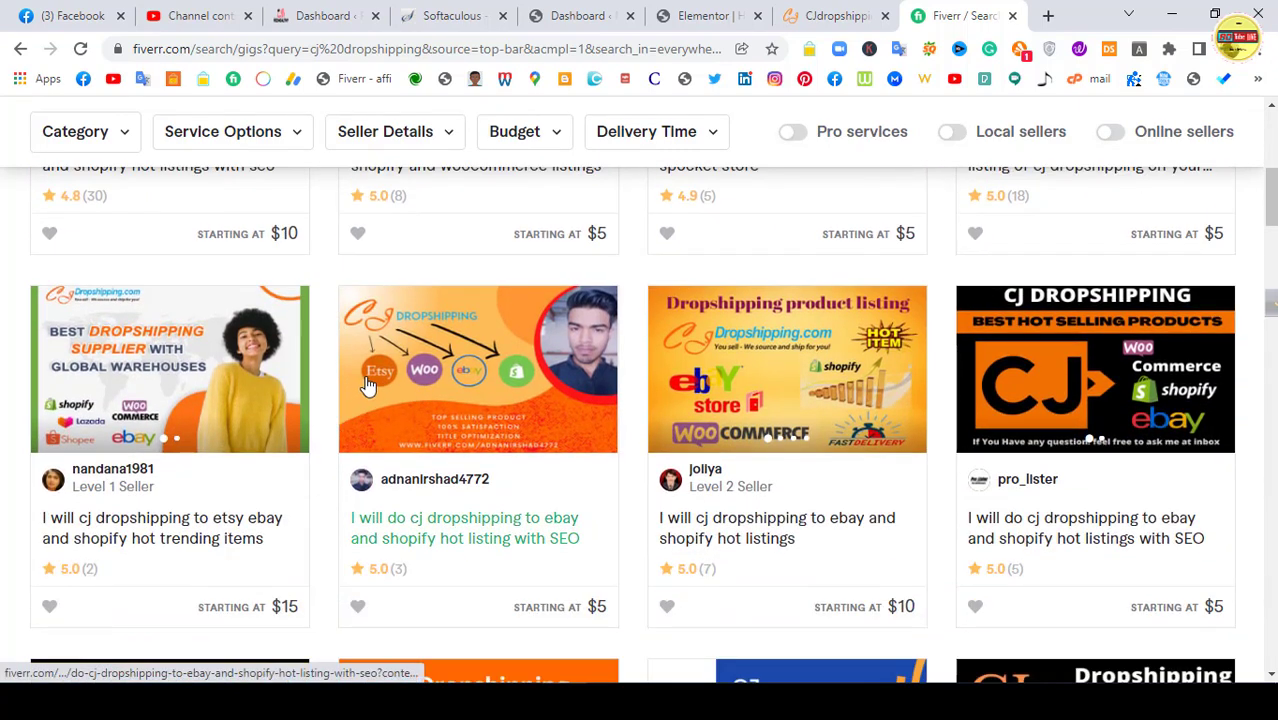
scroll(165, 528, up, 3)
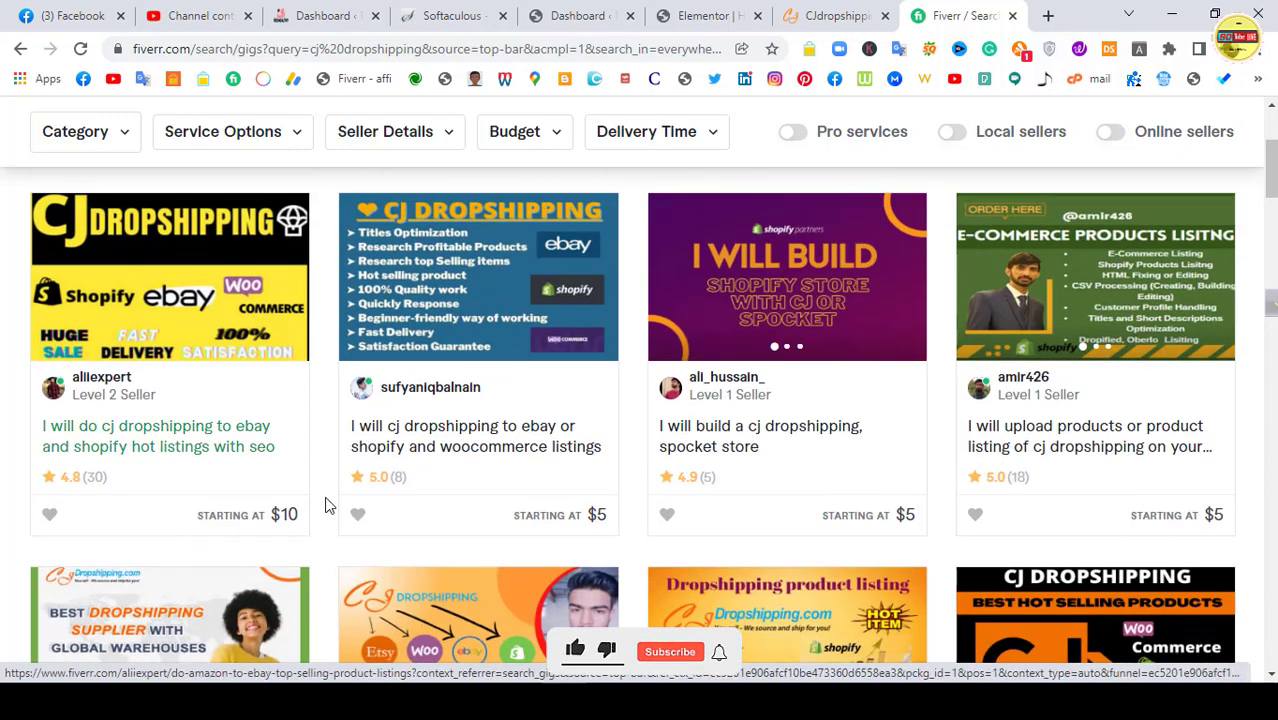